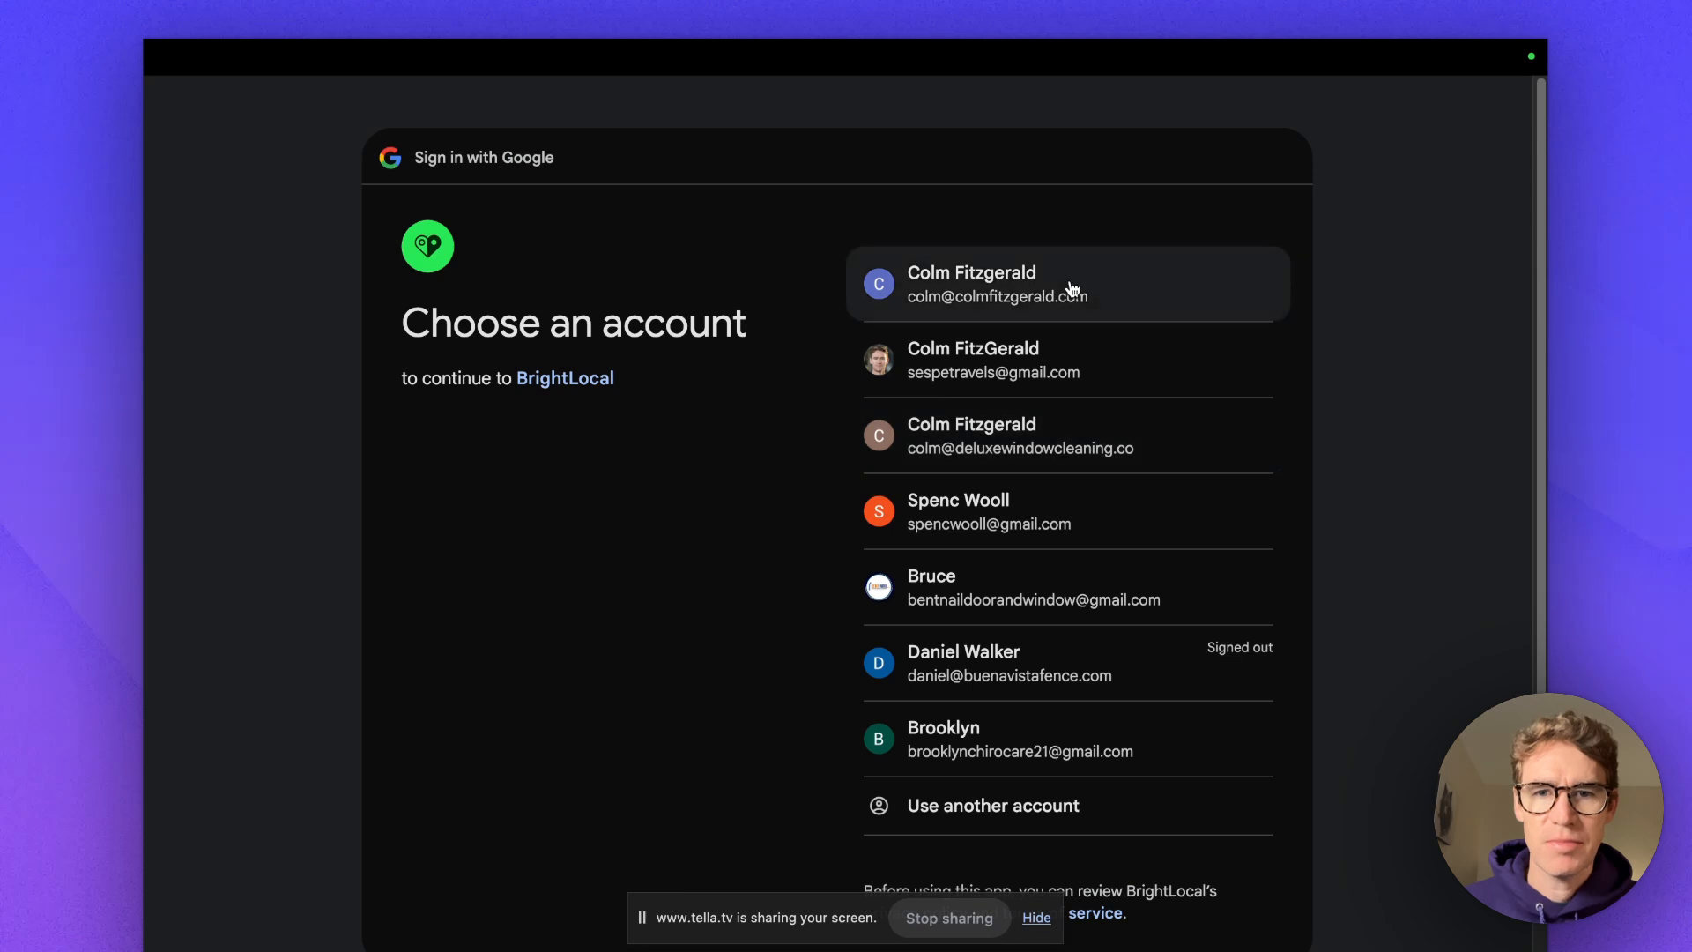
# Sign in with the business Google account and grant BrightLocal access to it.
pyautogui.click(1070, 282)
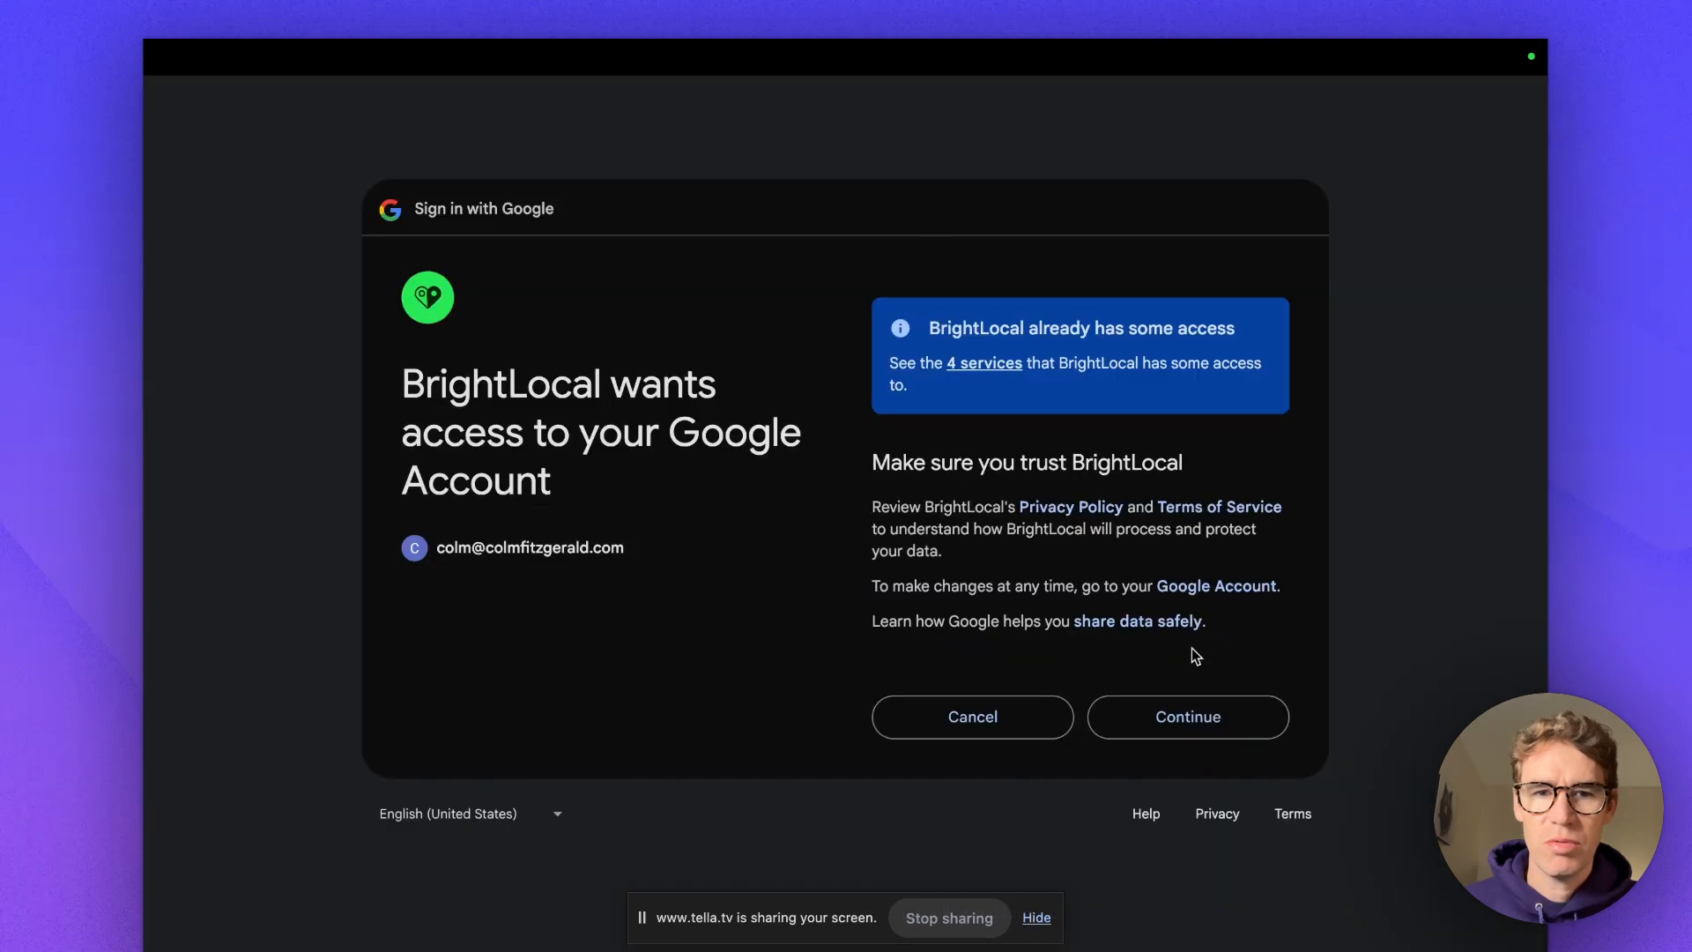
pyautogui.click(1189, 714)
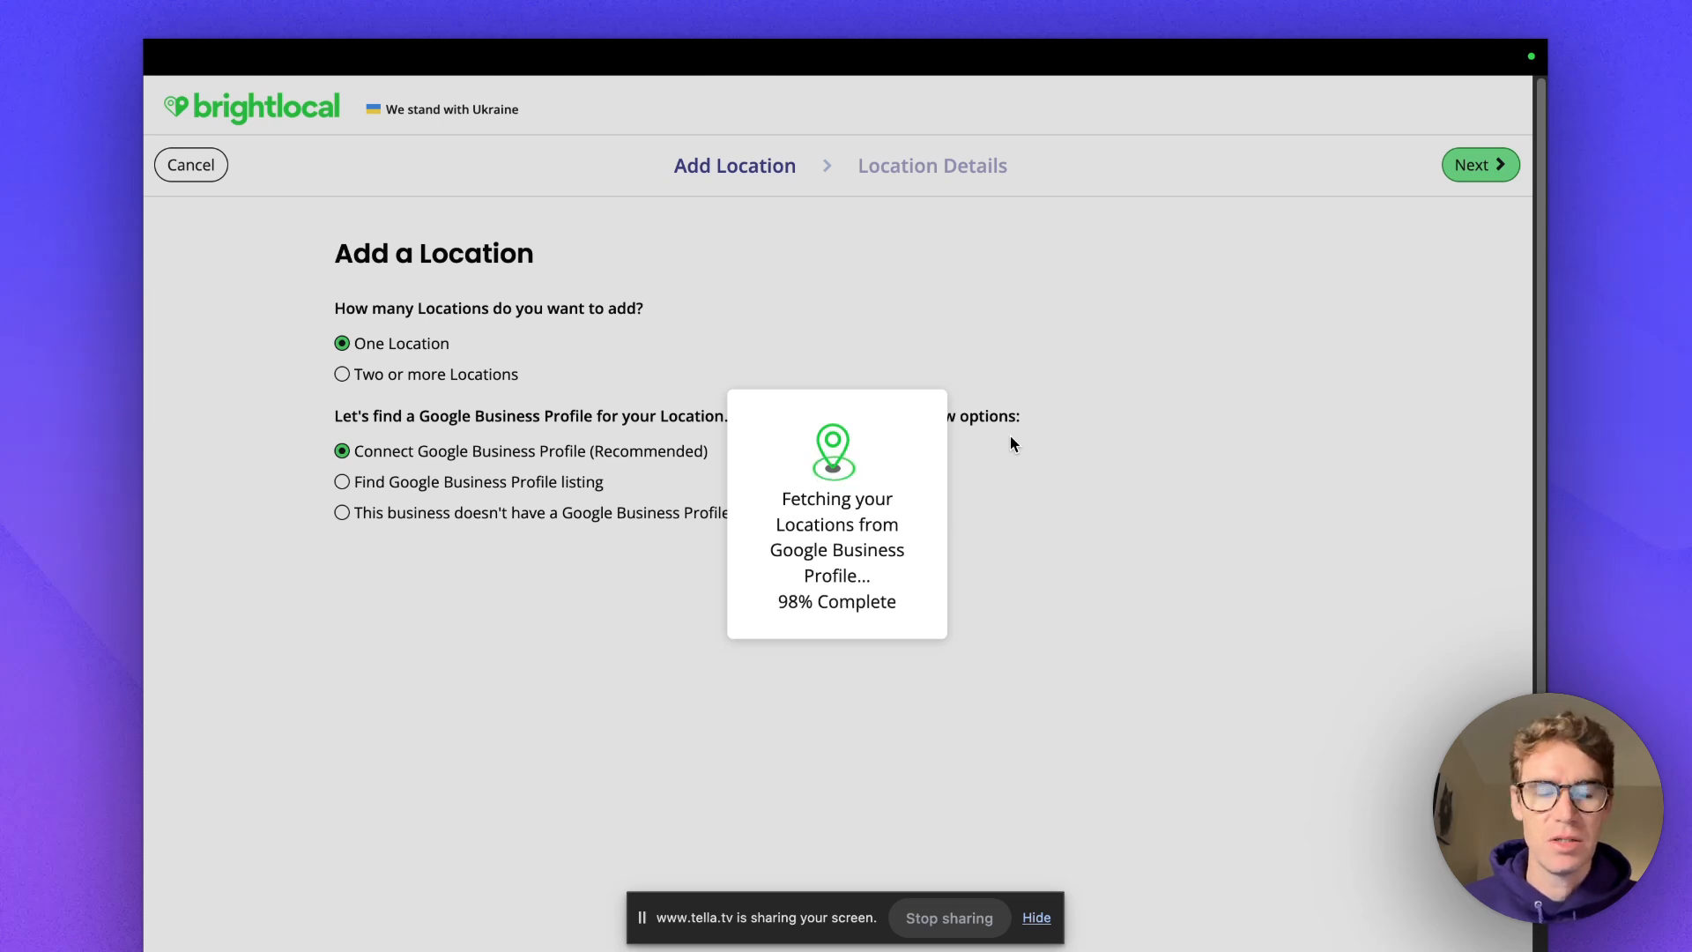
pyautogui.scroll(-5, 916, 524)
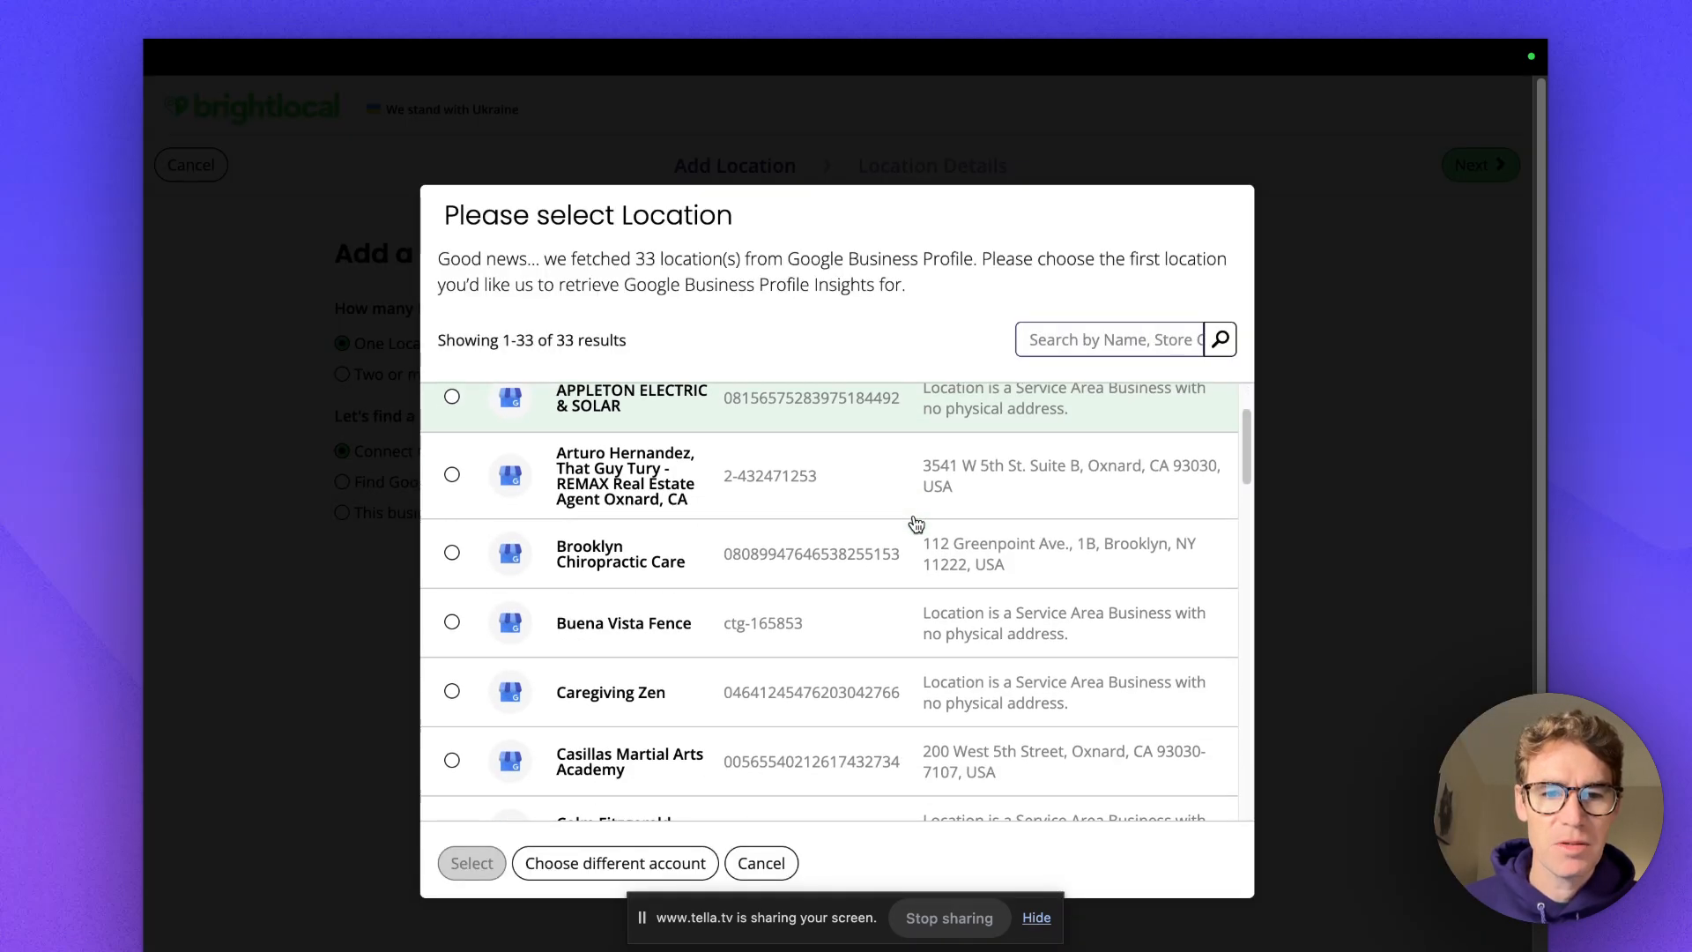
pyautogui.scroll(-8, 917, 523)
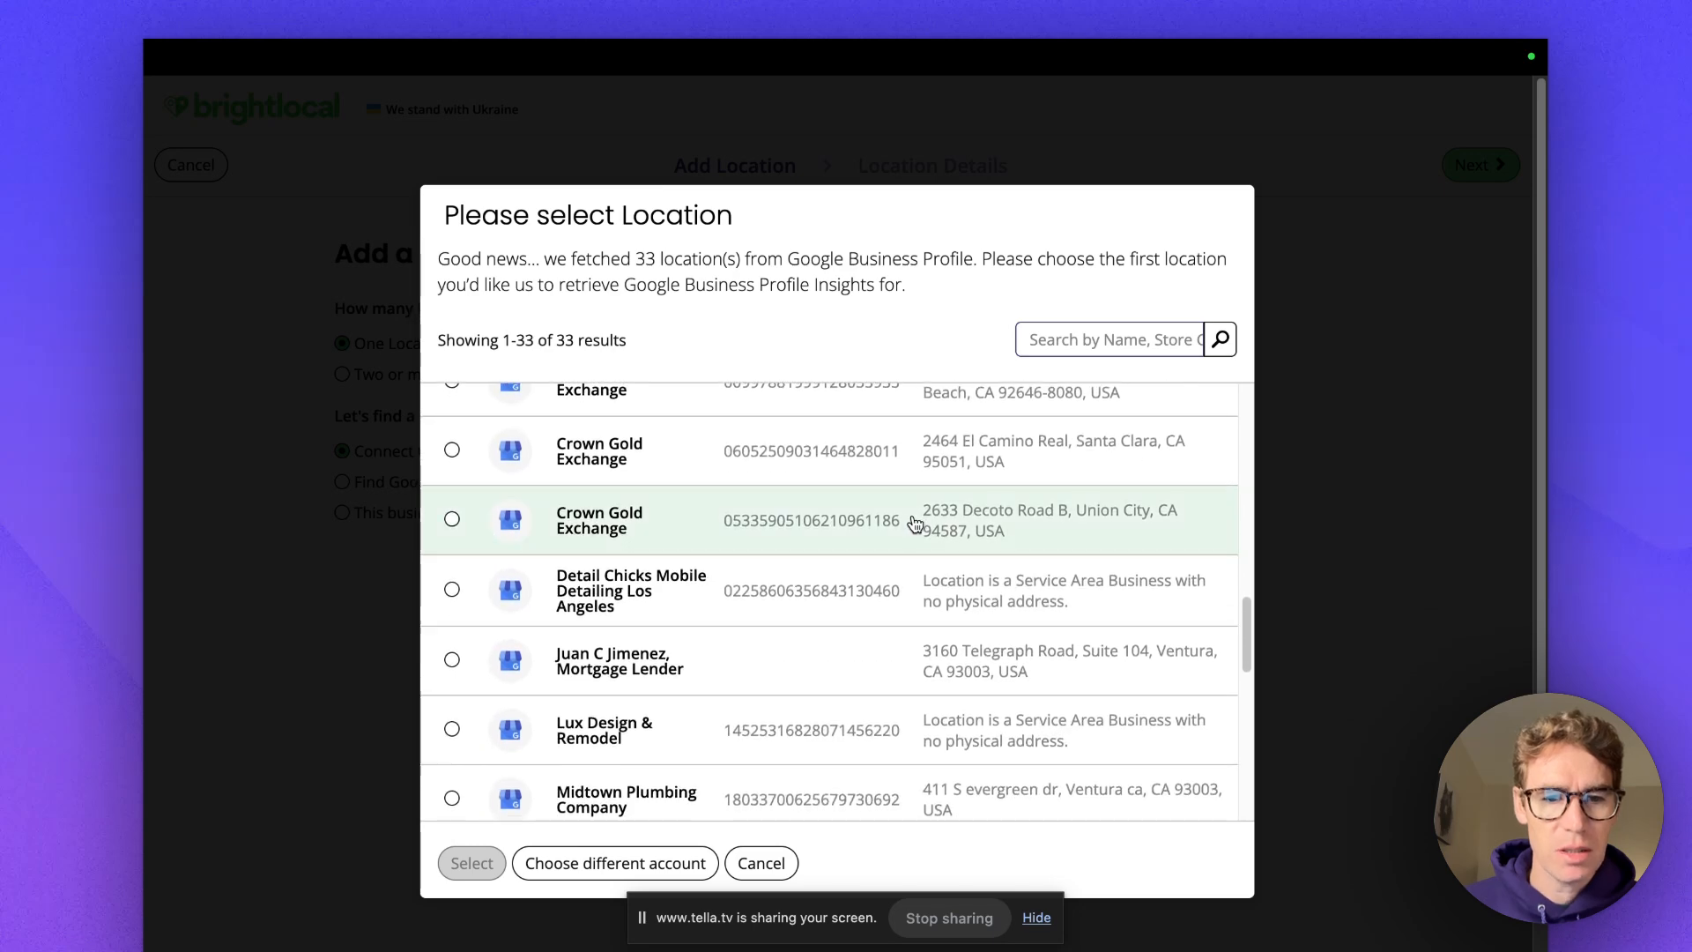
pyautogui.scroll(-5, 916, 523)
pyautogui.scroll(10, 916, 523)
pyautogui.scroll(4, 917, 523)
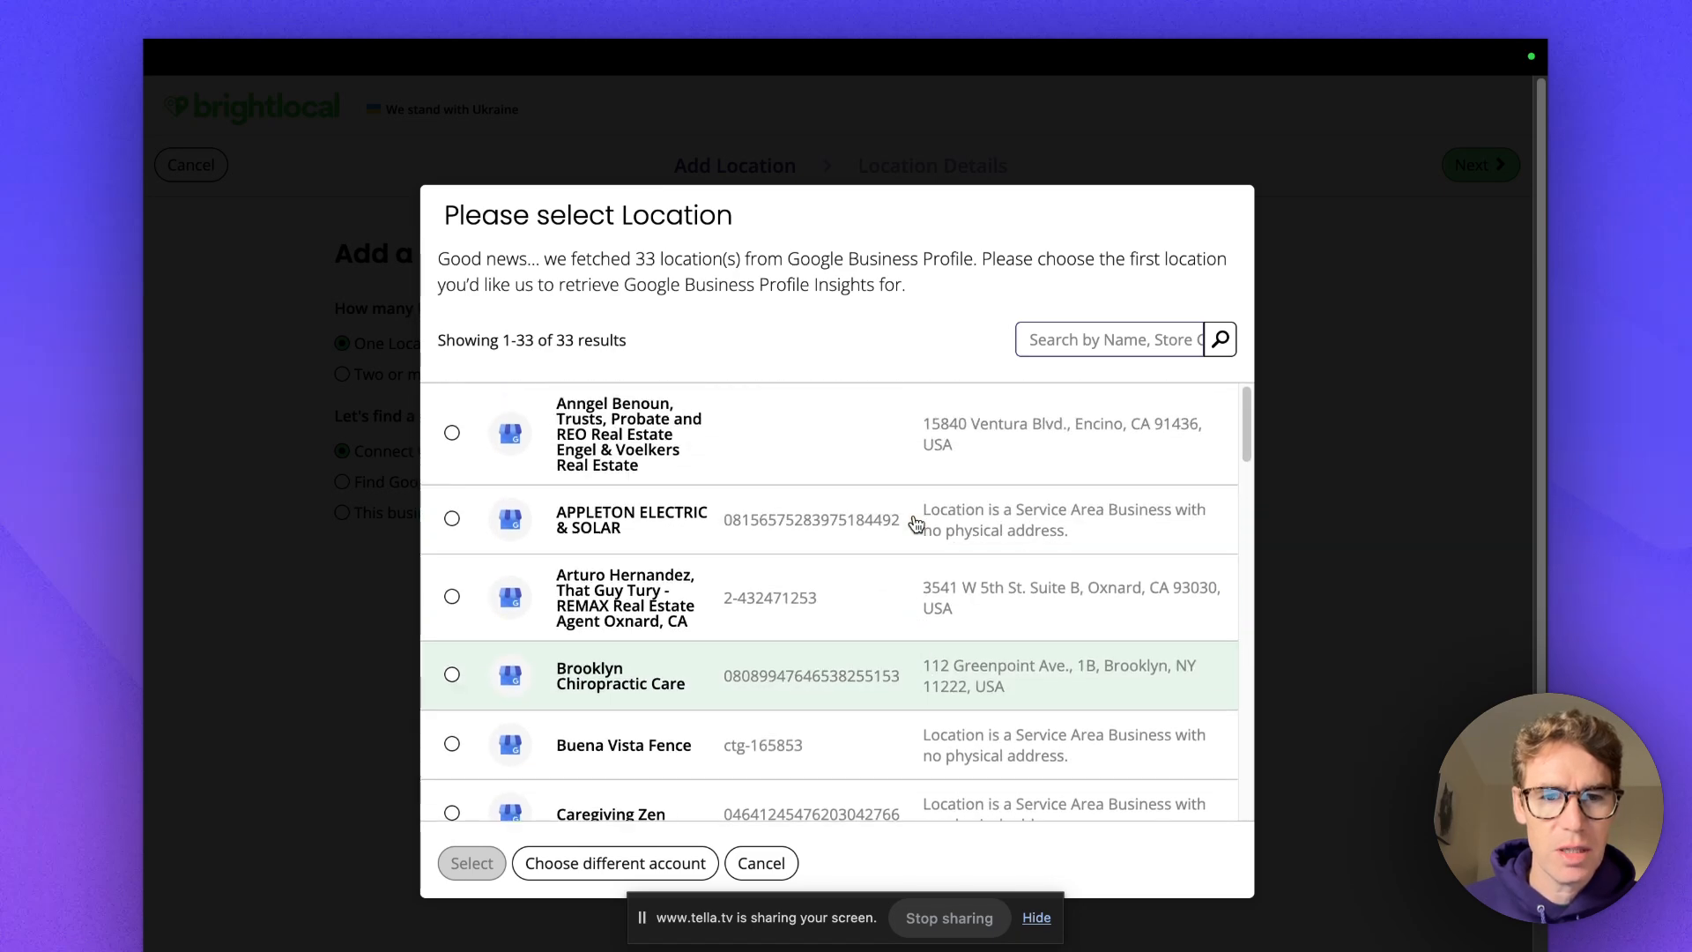
pyautogui.scroll(-3, 916, 524)
pyautogui.scroll(-3, 916, 524)
# Choose the SEO business from the fetched locations and approve connecting it.
pyautogui.click(728, 541)
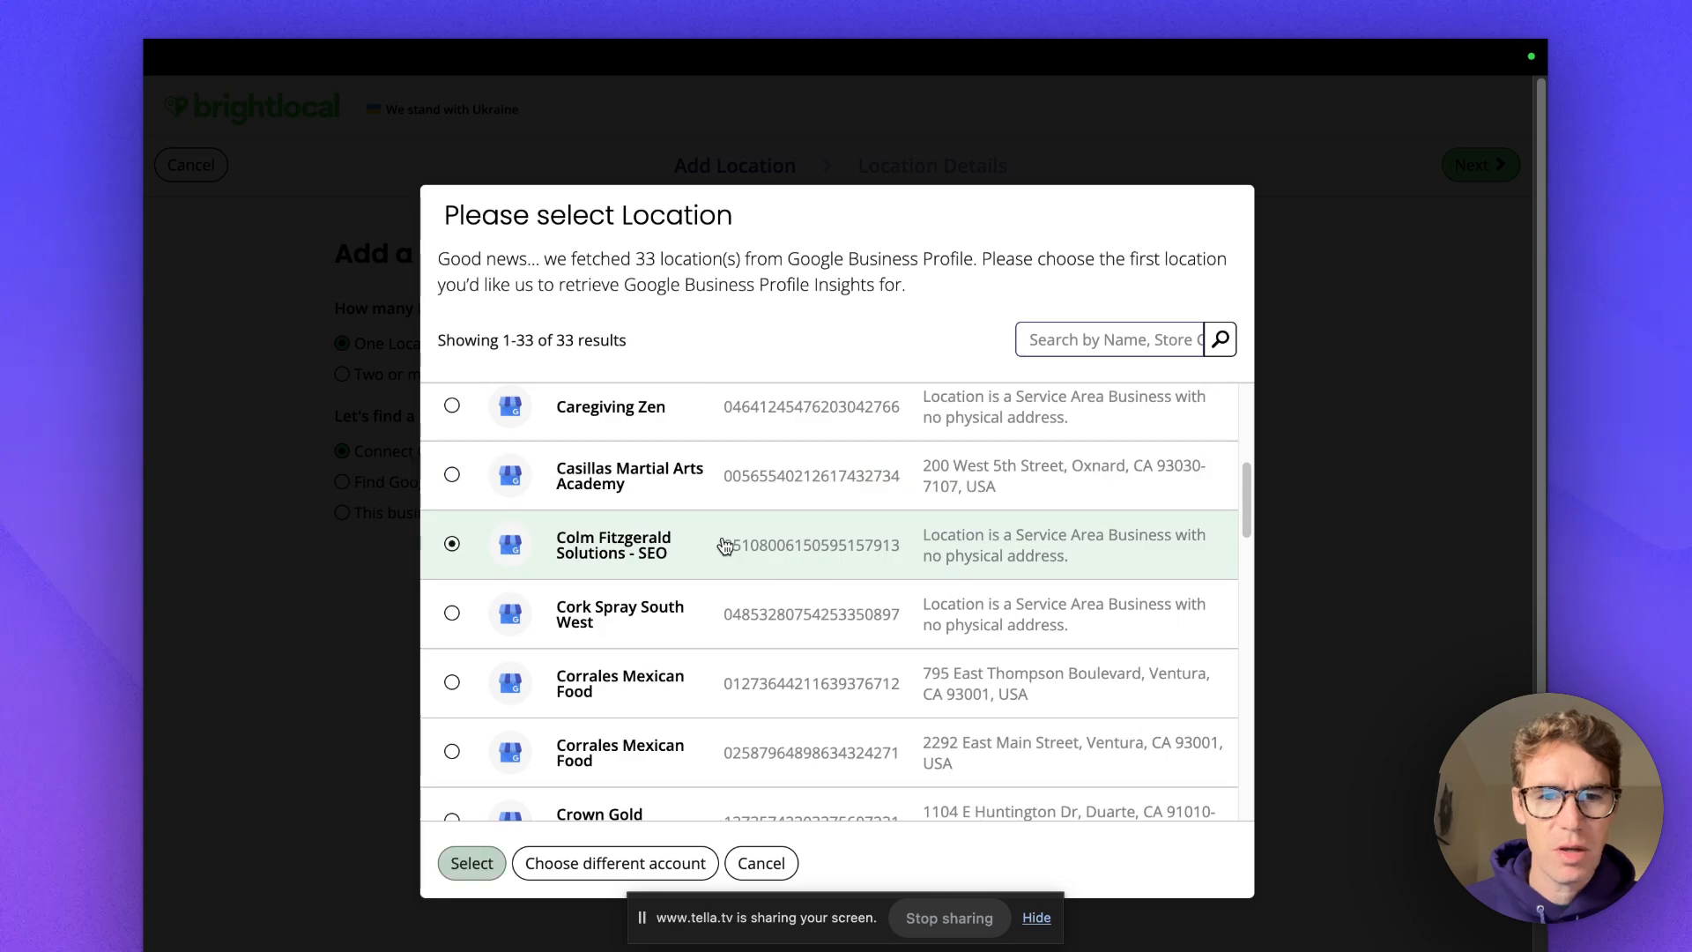
pyautogui.click(484, 865)
pyautogui.click(622, 419)
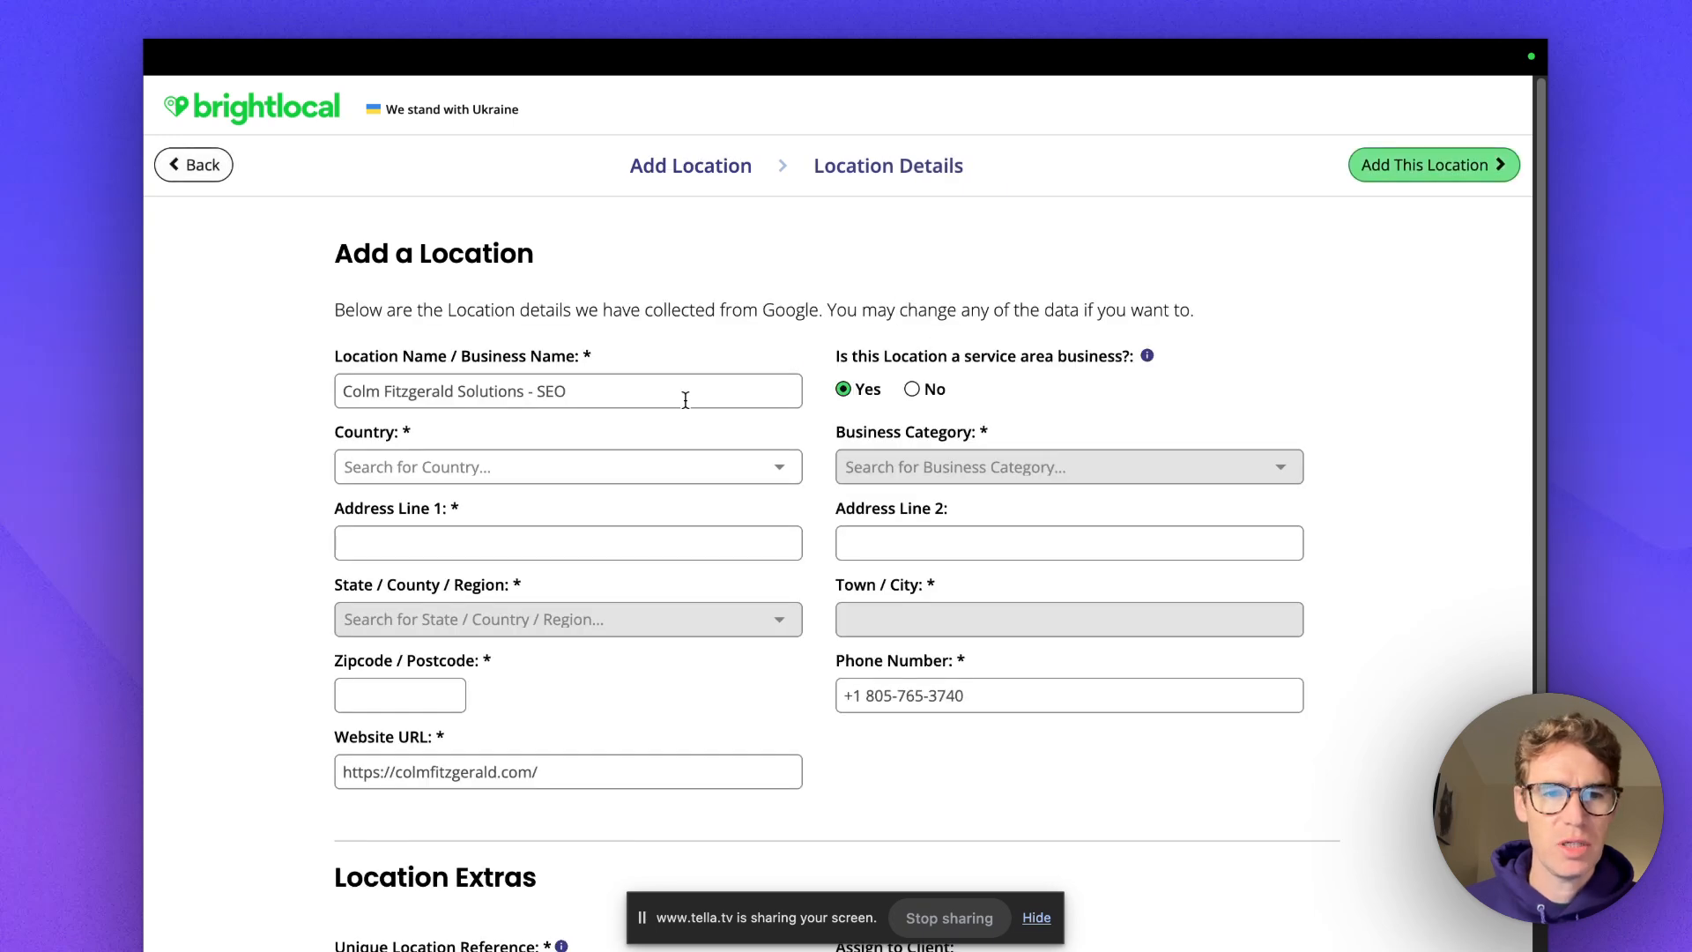
# Set the country to United States and mark the location as a service area business.
pyautogui.scroll(-1, 790, 467)
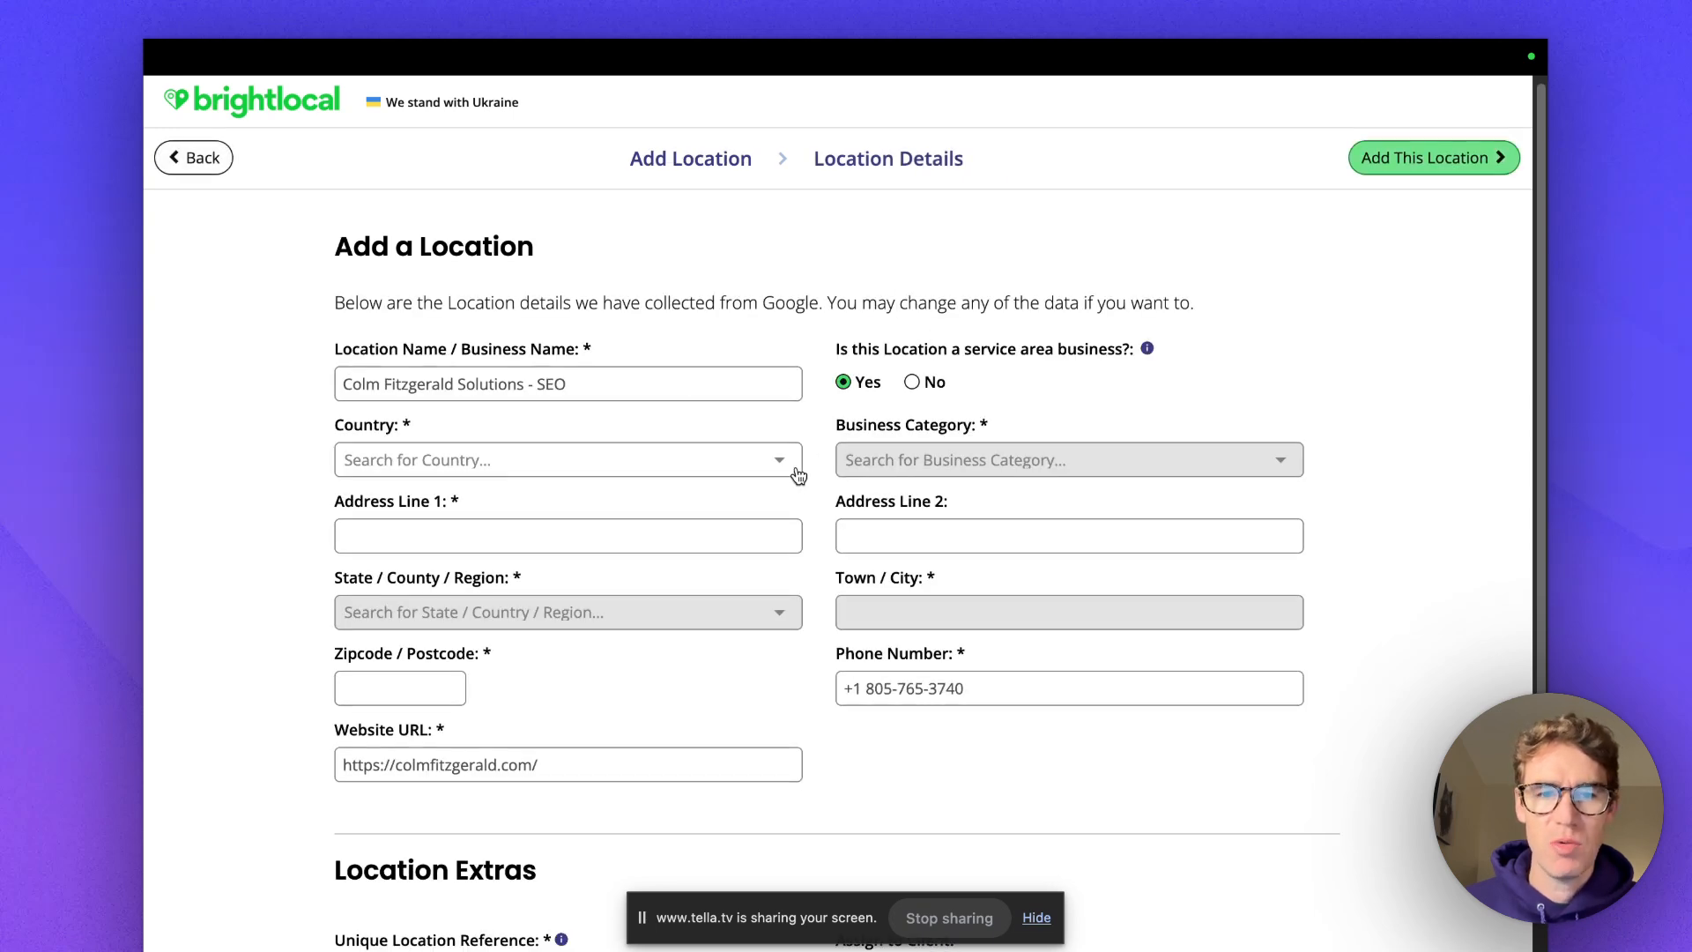
pyautogui.click(785, 448)
pyautogui.click(603, 448)
pyautogui.click(581, 494)
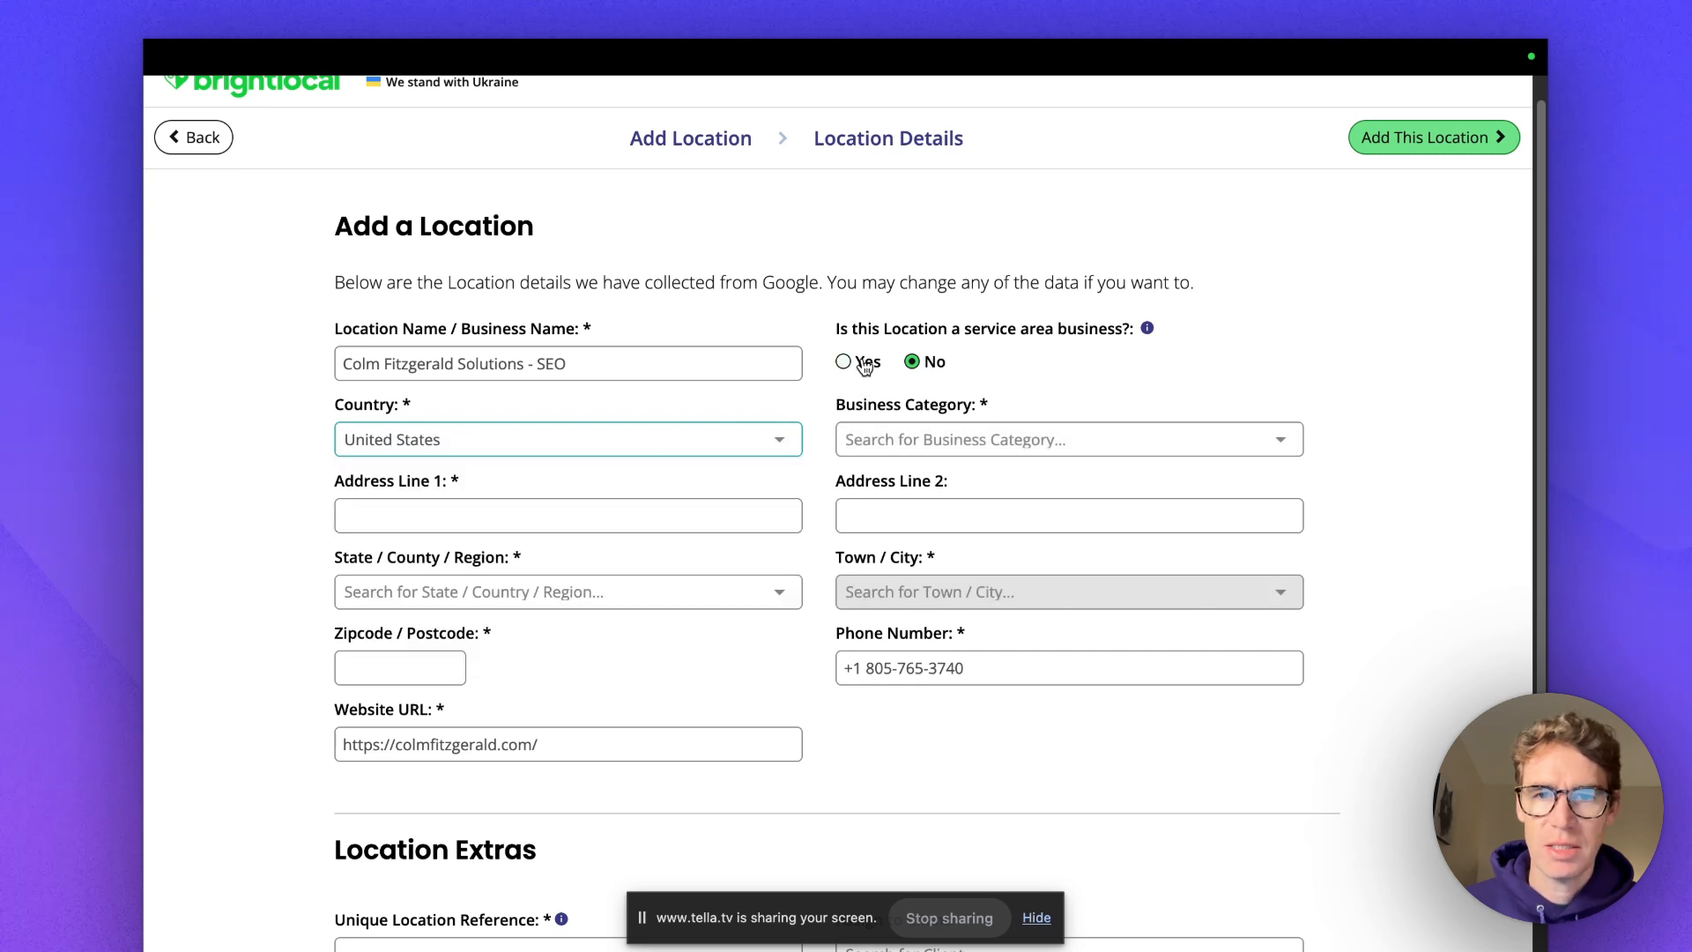
pyautogui.moveTo(1148, 332)
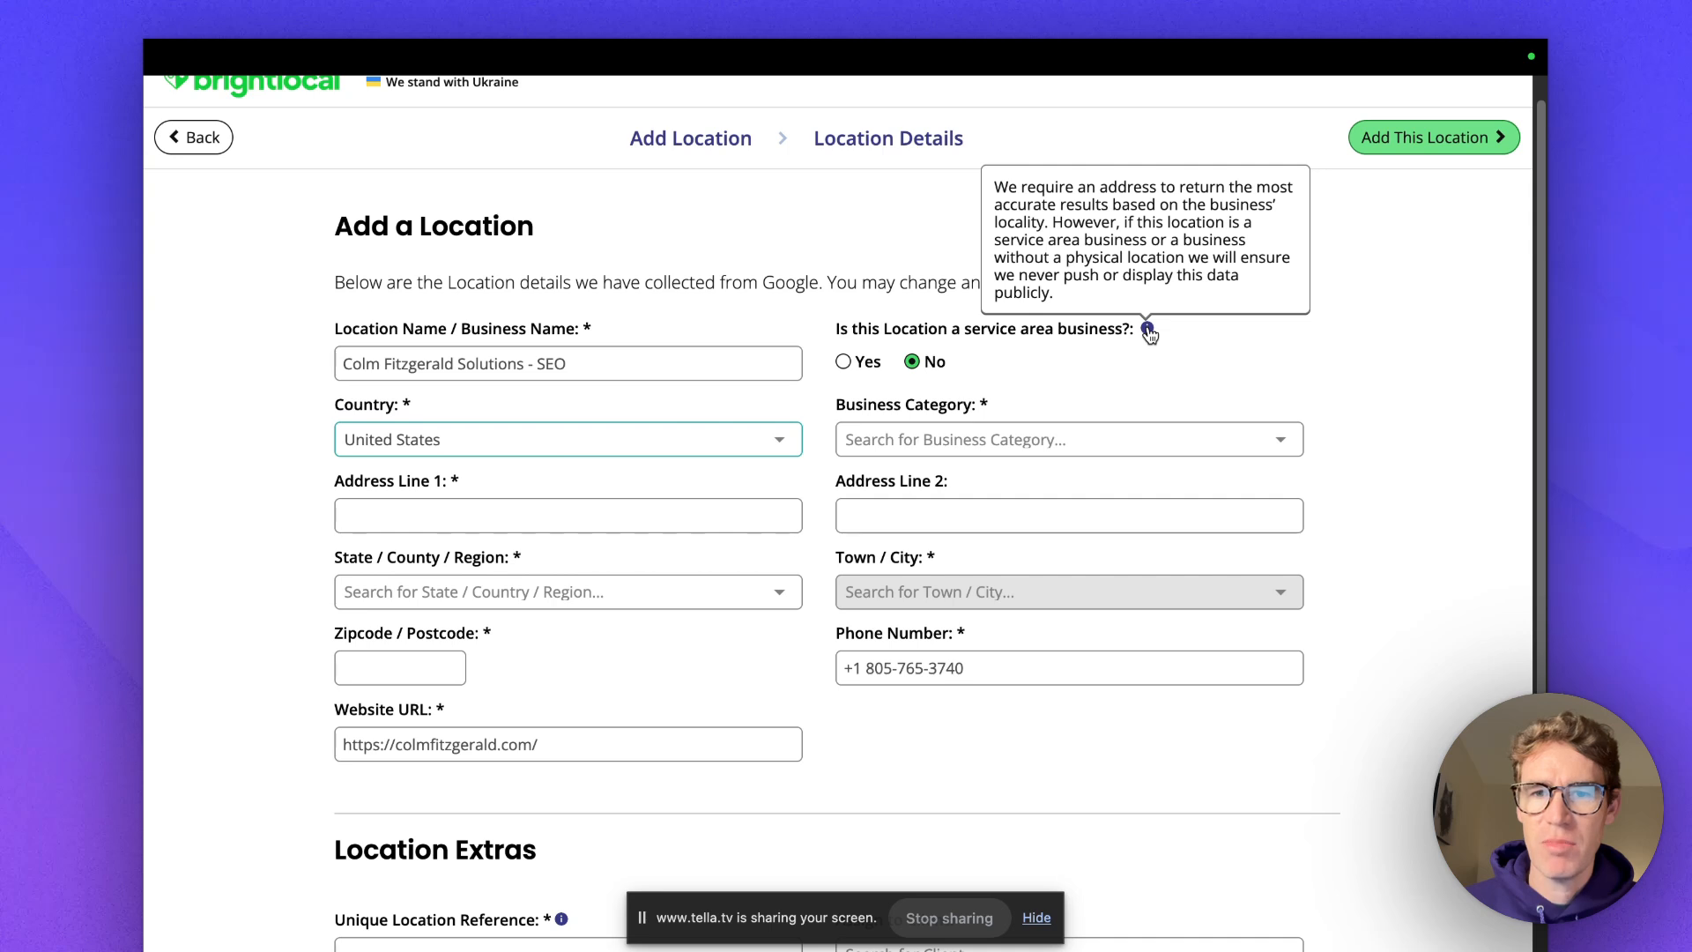
pyautogui.click(850, 368)
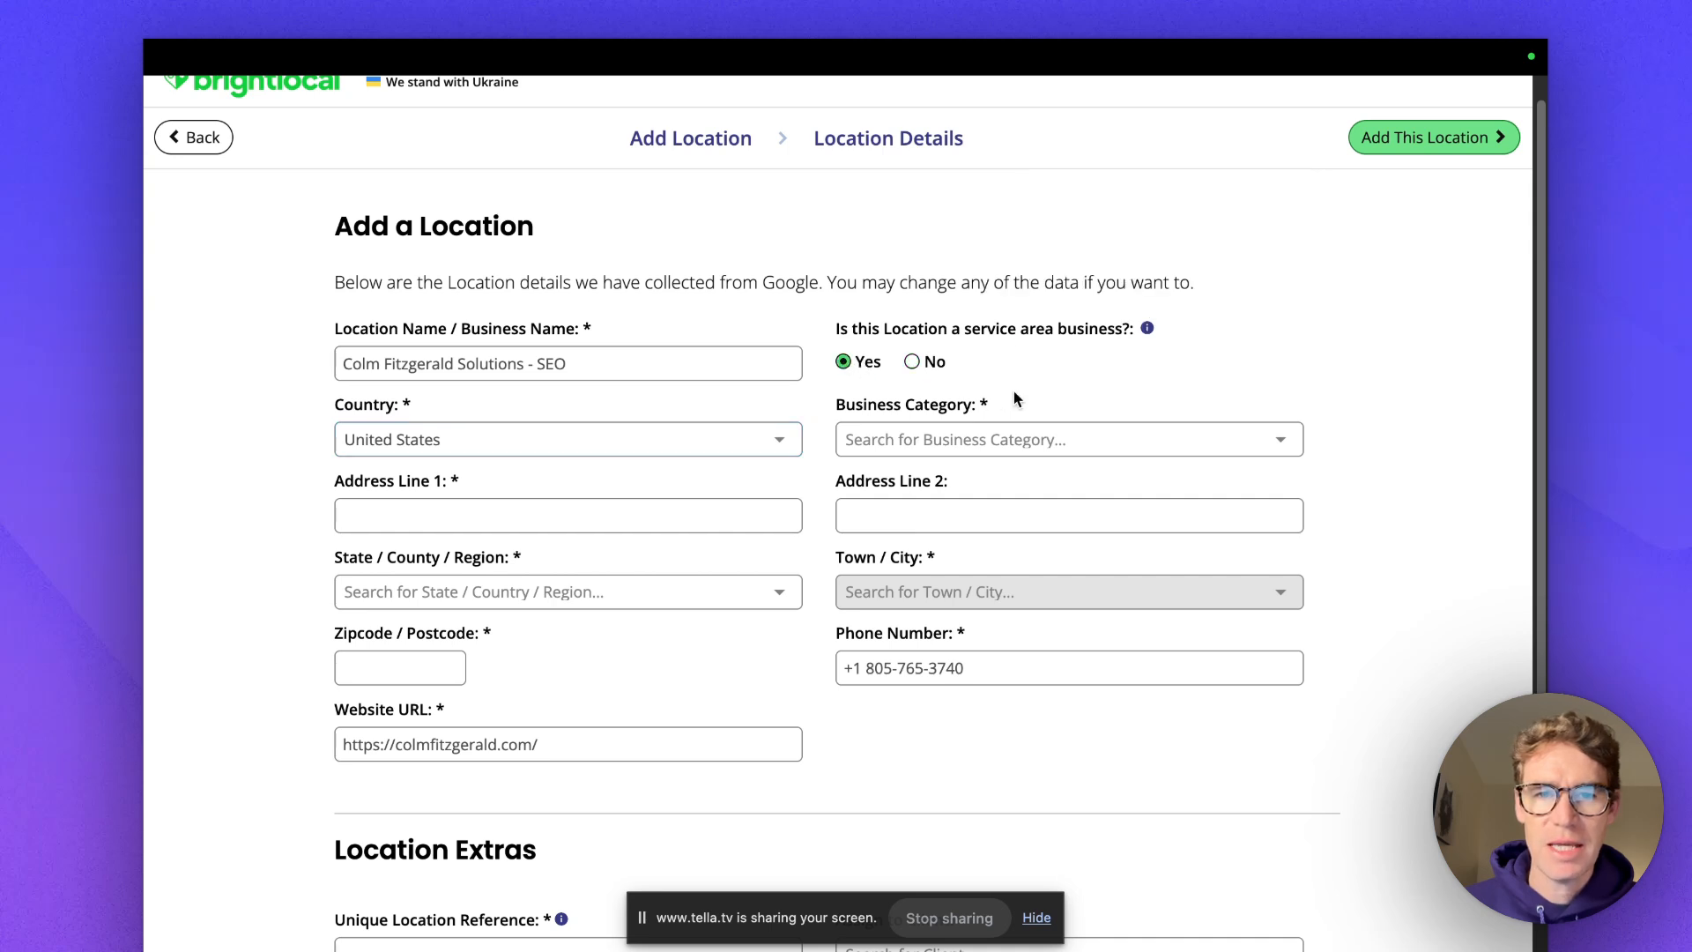
# Set the business category to Internet marketing service.
pyautogui.scroll(-2, 1017, 379)
pyautogui.click(1028, 326)
pyautogui.write('marketing')
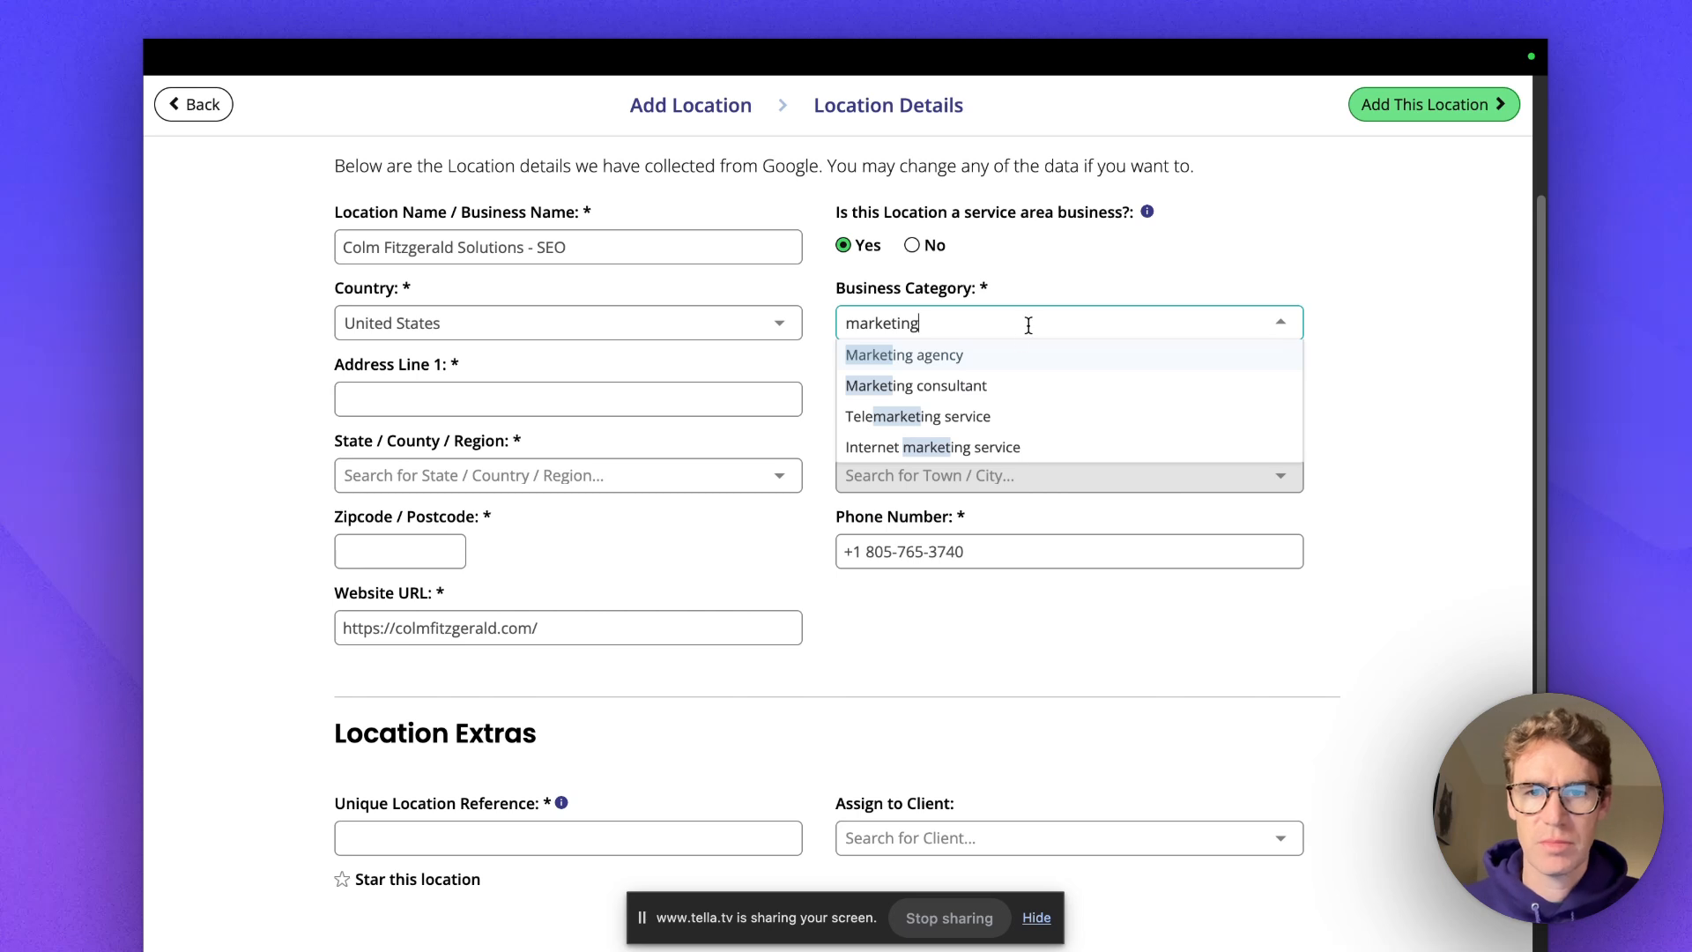
pyautogui.click(997, 449)
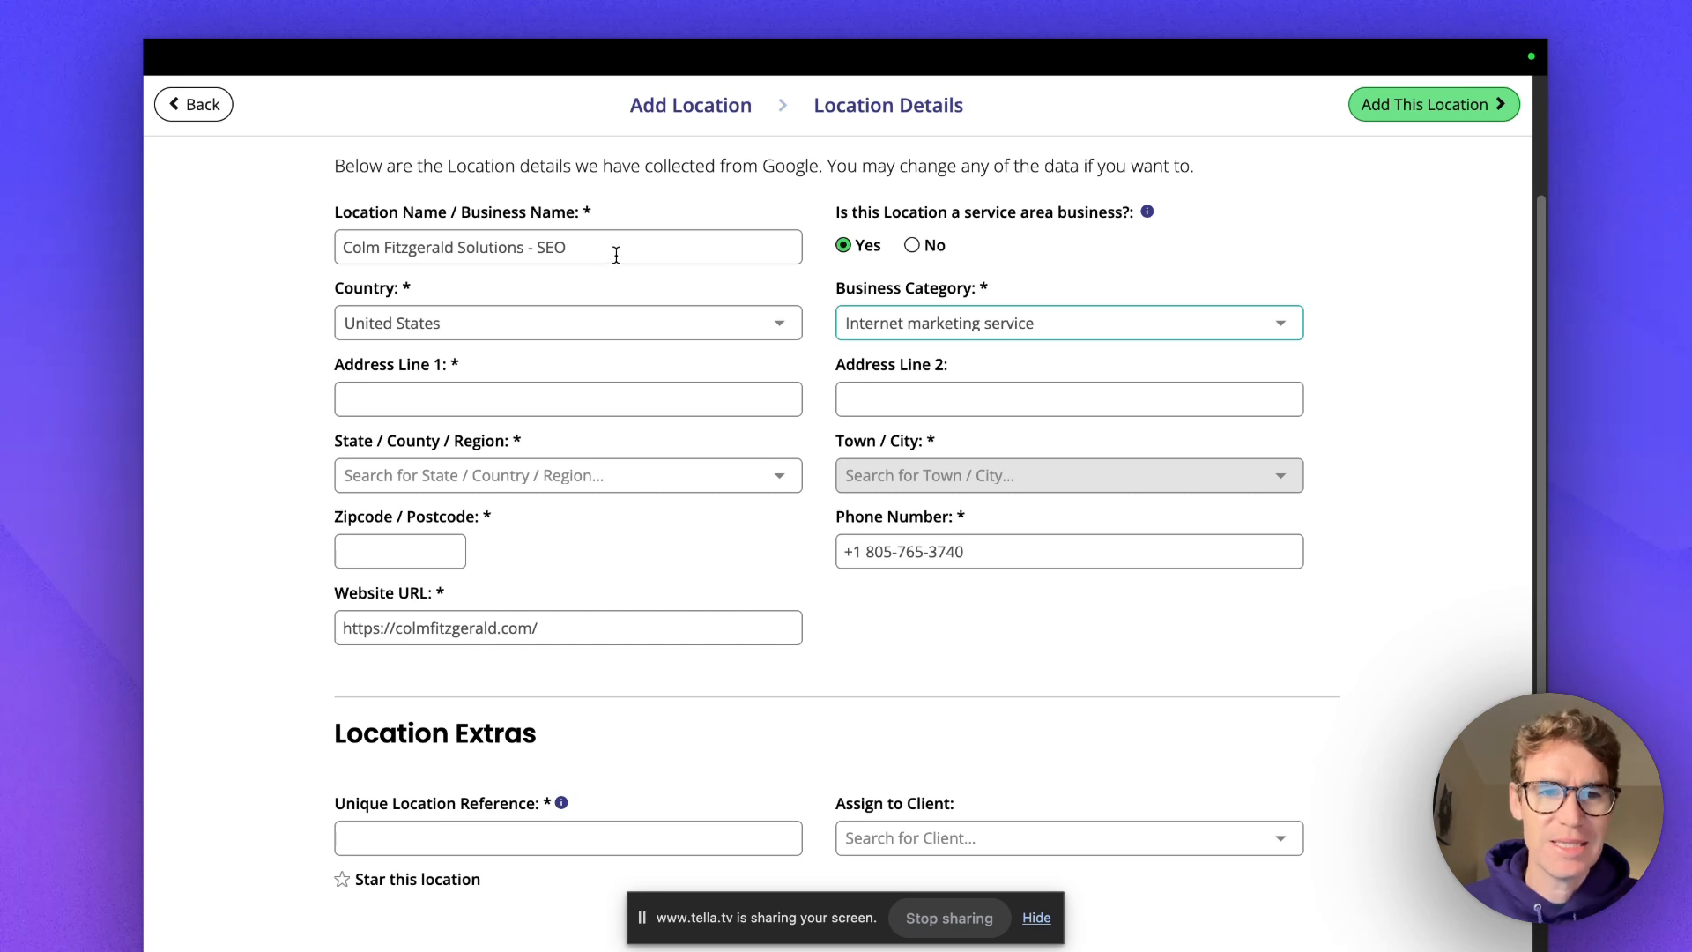
# Fill in the address with state California, the saved street address and zip, and town Ventura.
pyautogui.scroll(-1, 779, 400)
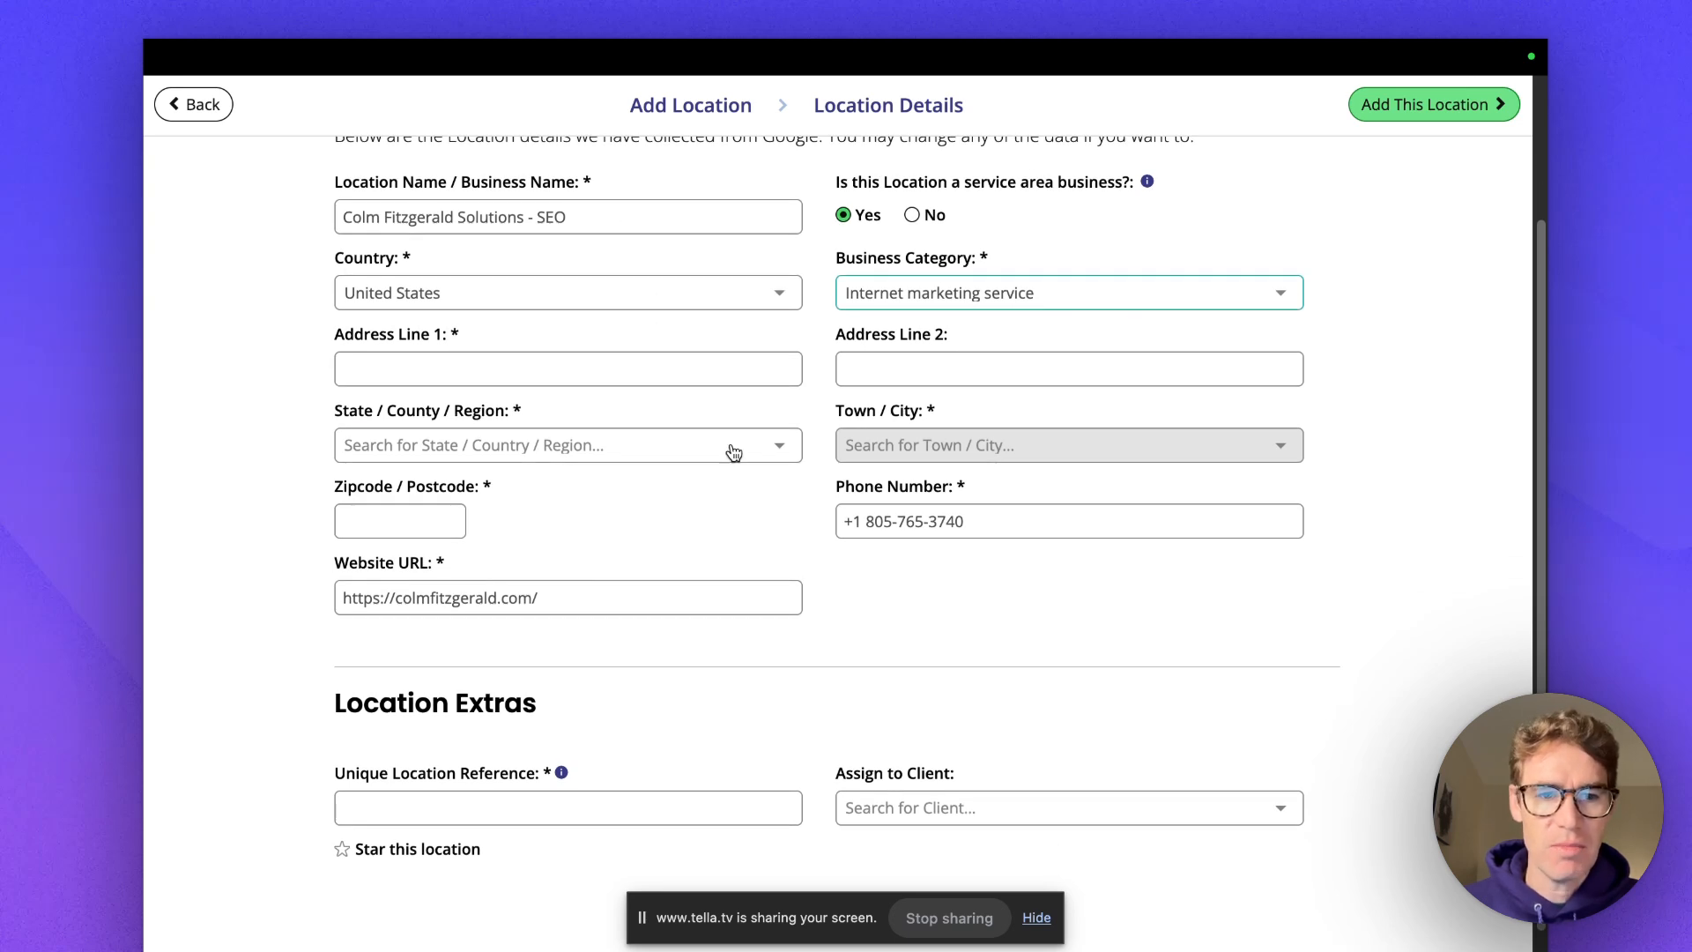
pyautogui.click(732, 453)
pyautogui.click(472, 598)
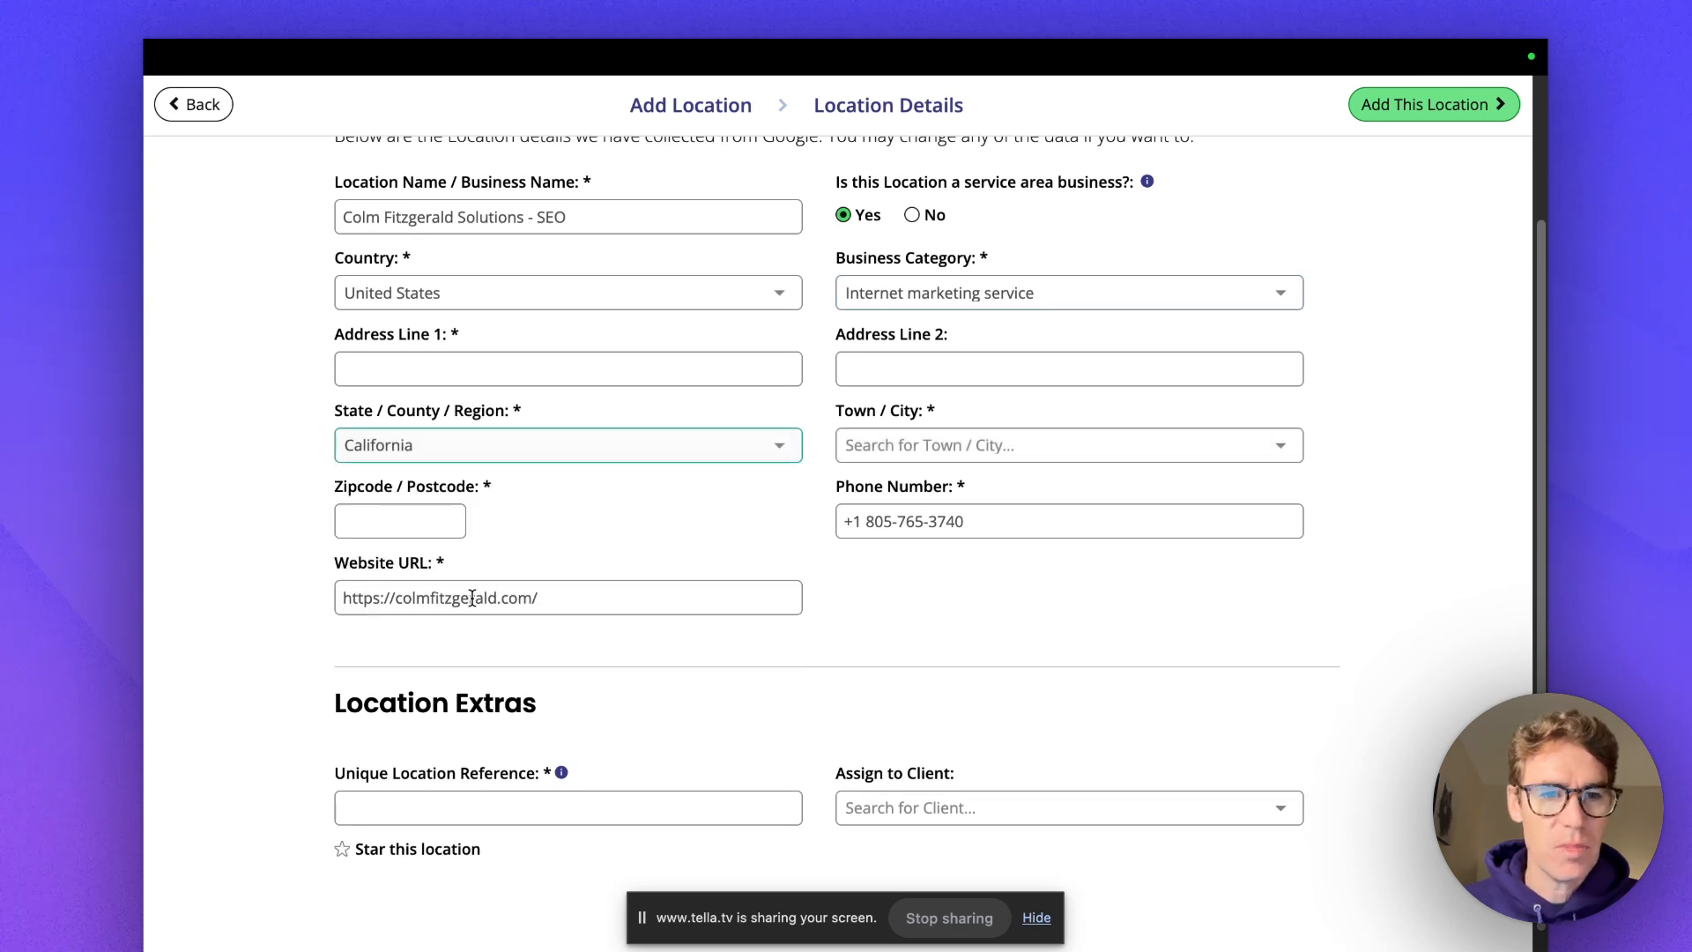
pyautogui.click(585, 375)
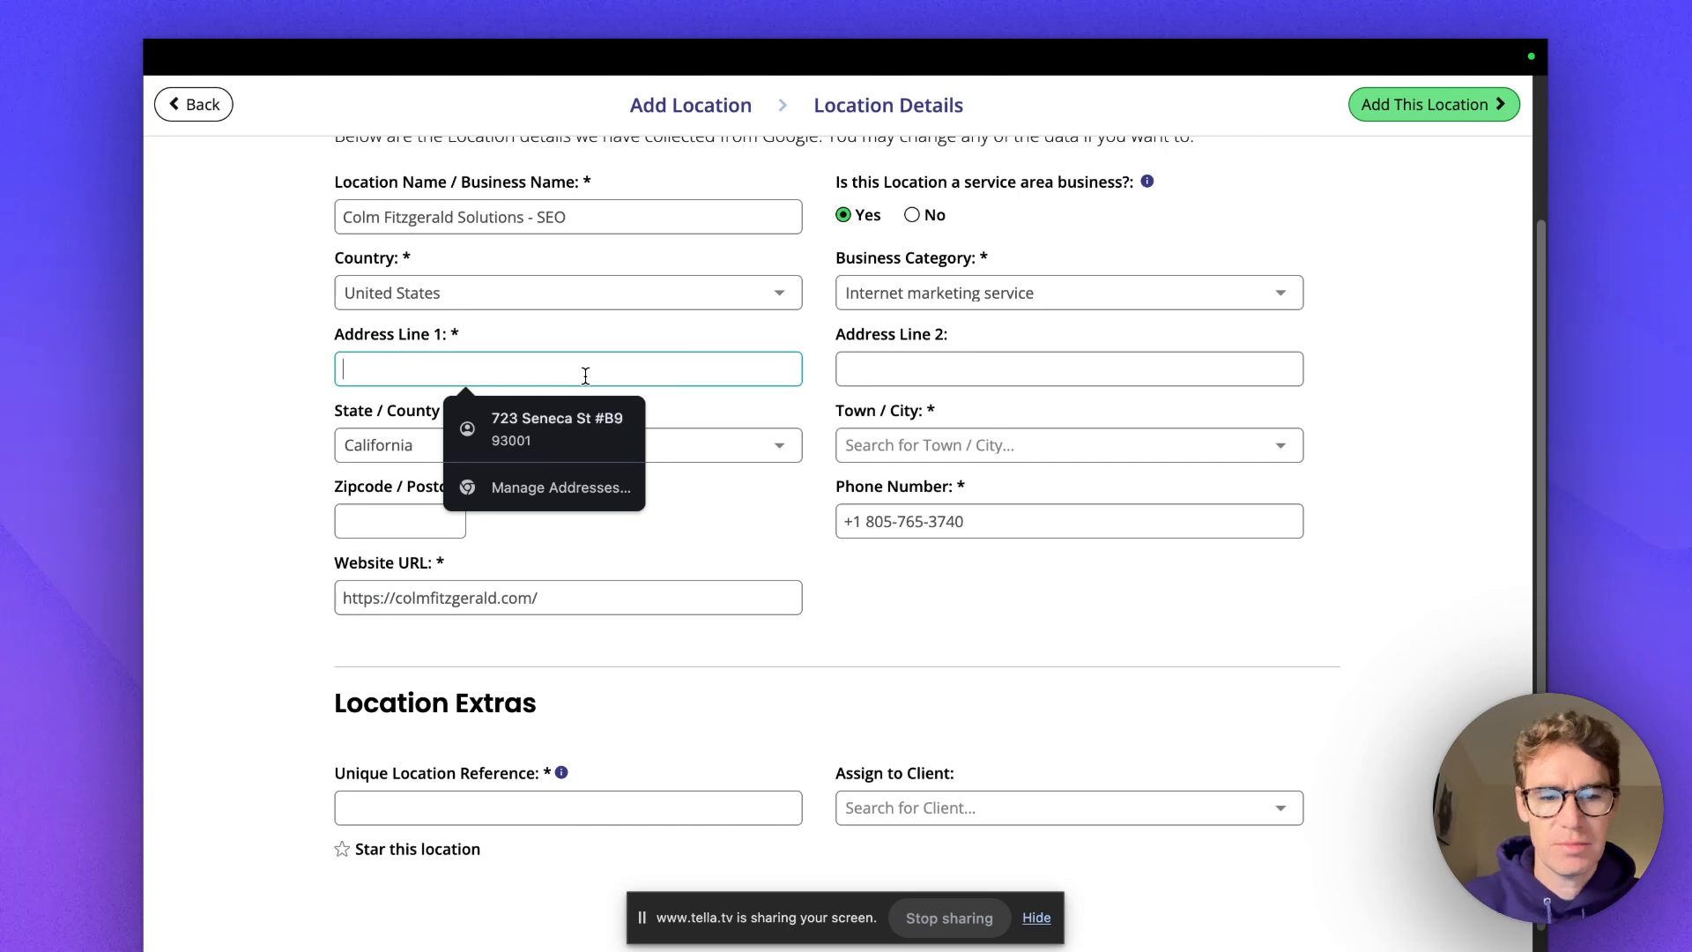
pyautogui.click(551, 420)
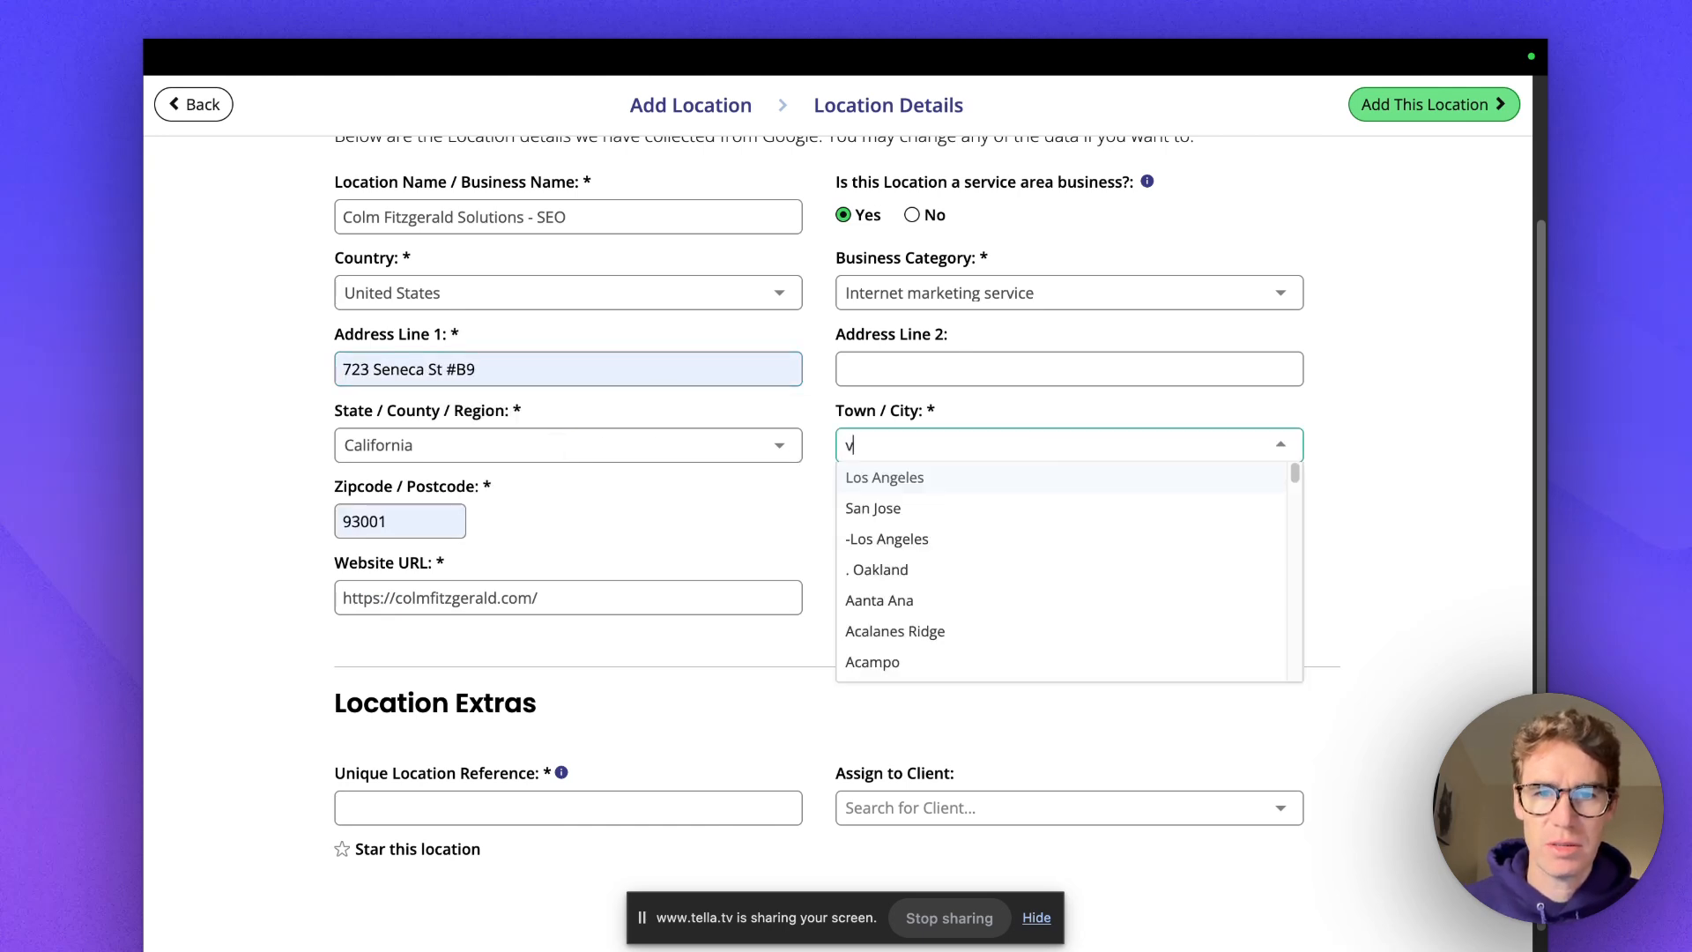
pyautogui.click(898, 480)
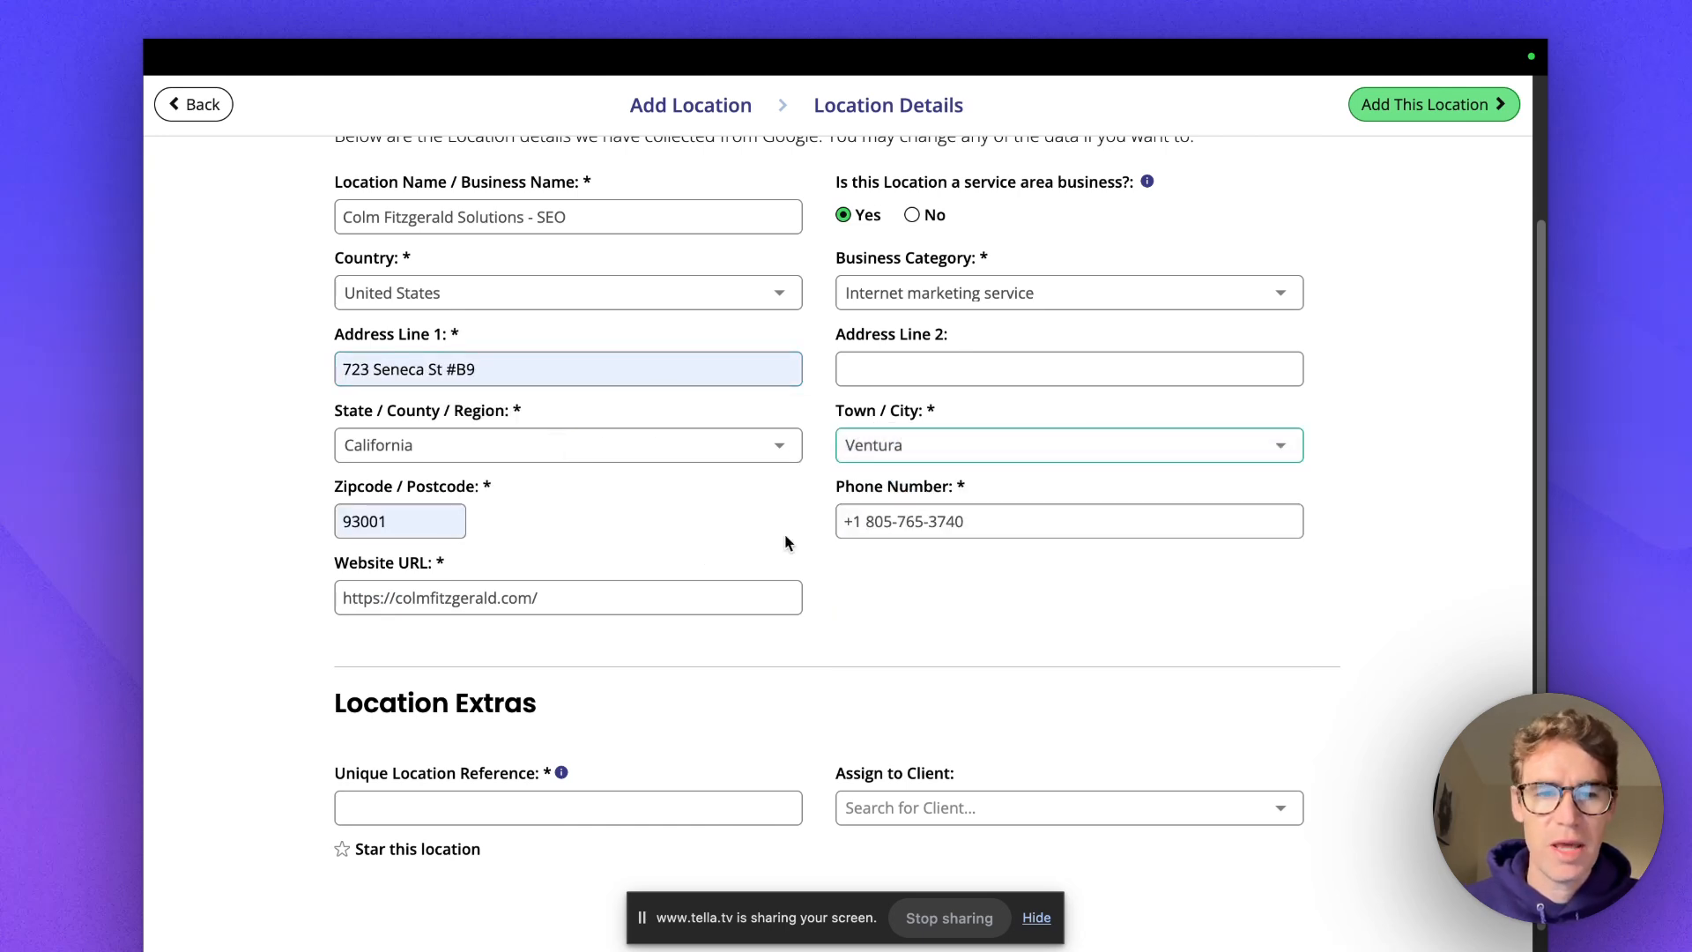
pyautogui.scroll(1, 608, 493)
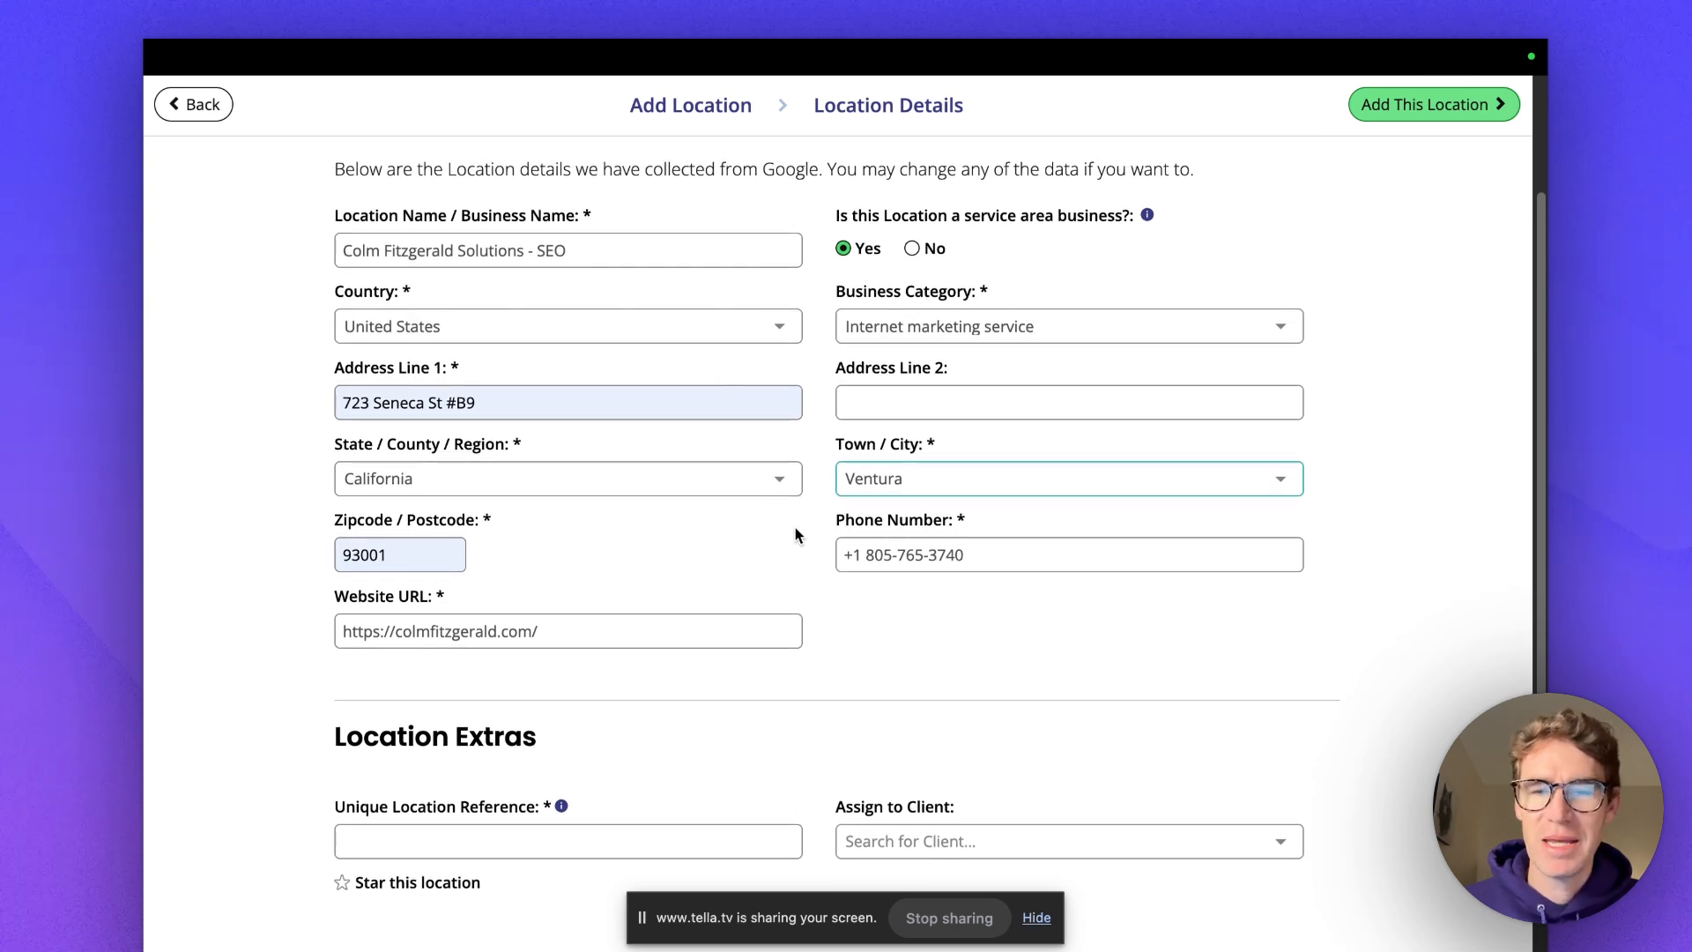
pyautogui.scroll(-2, 825, 571)
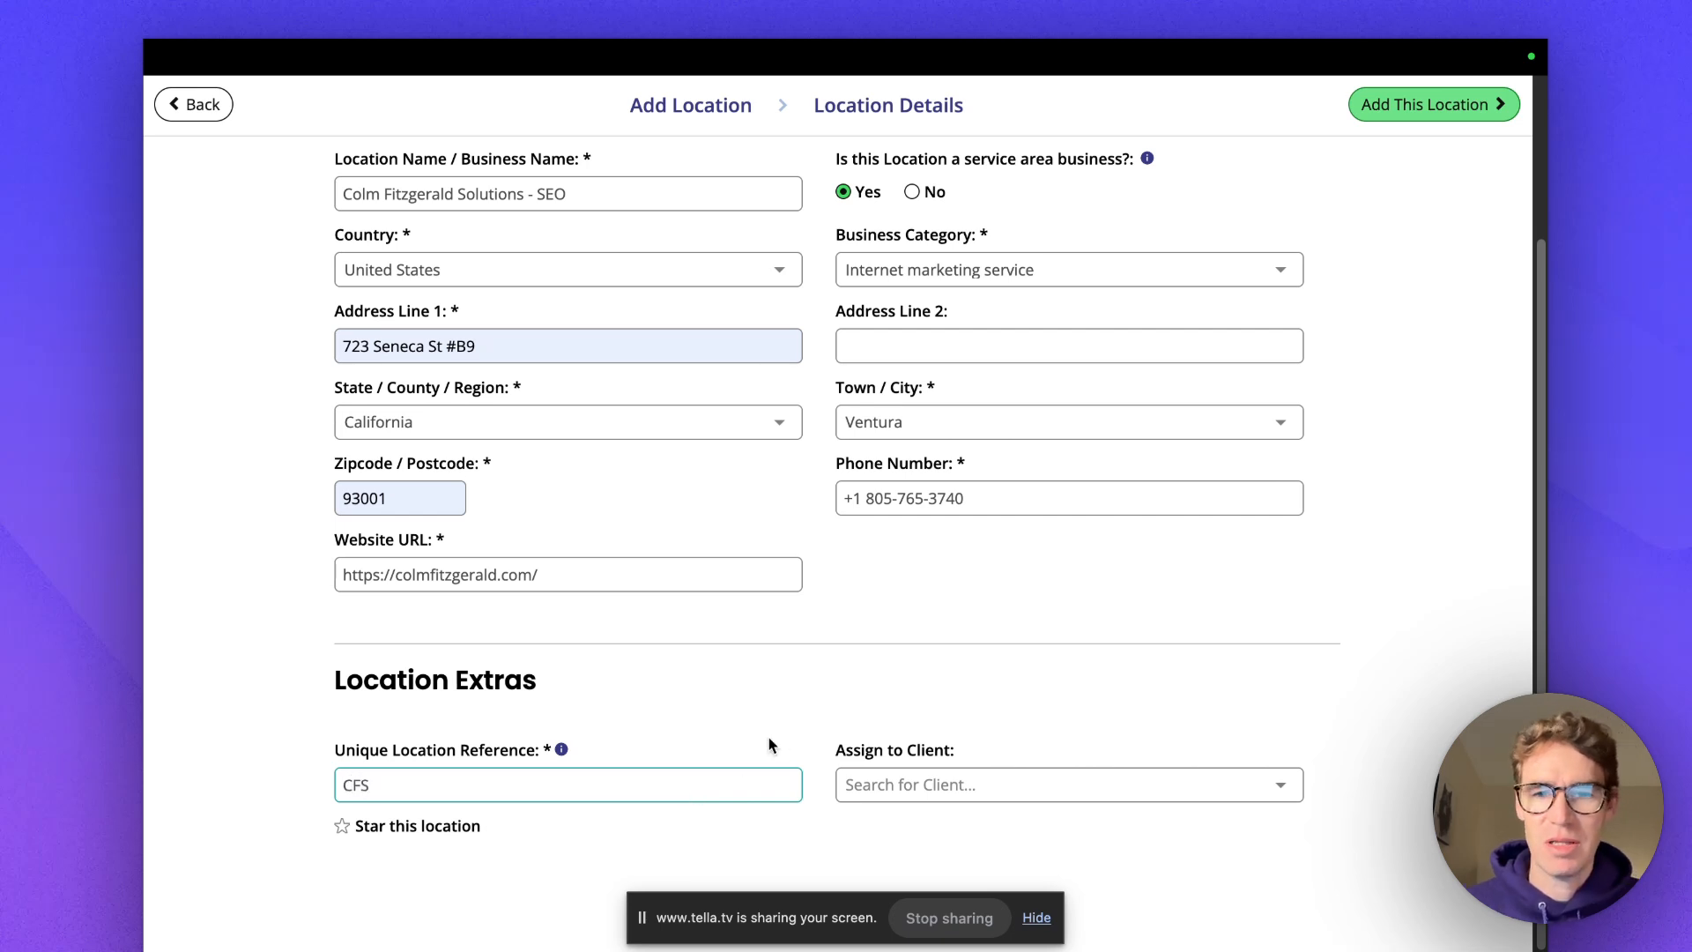
pyautogui.scroll(5, 1258, 729)
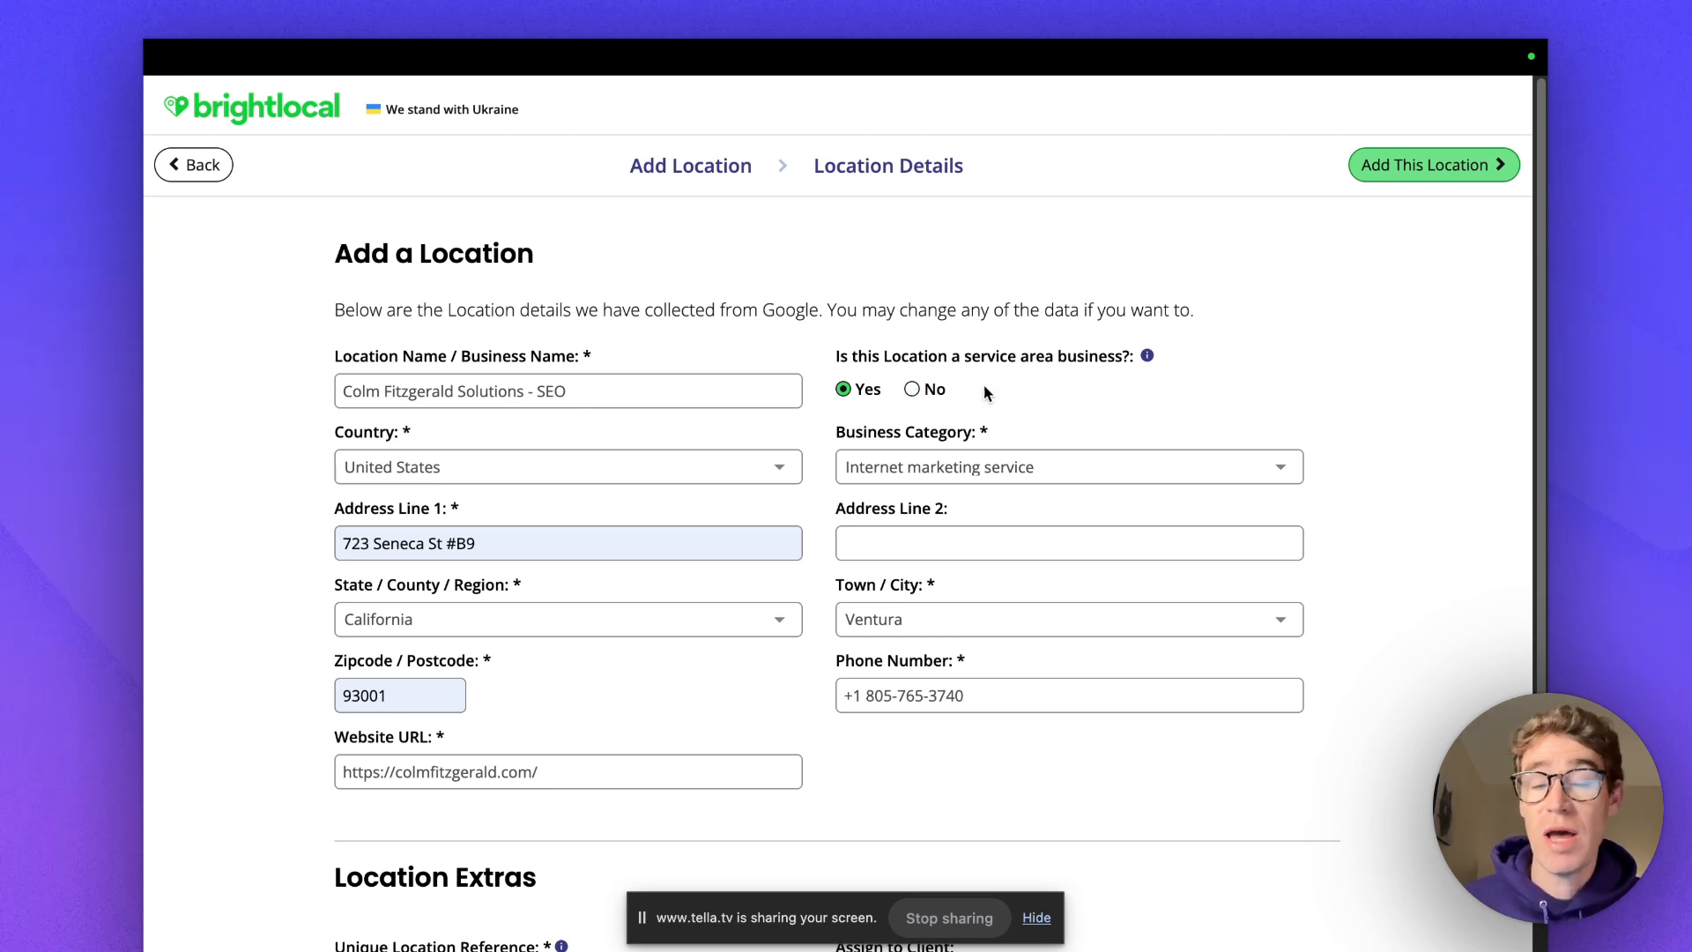
# Submit the location, then correct the flagged zip code by retyping it as 93001.
pyautogui.click(1432, 169)
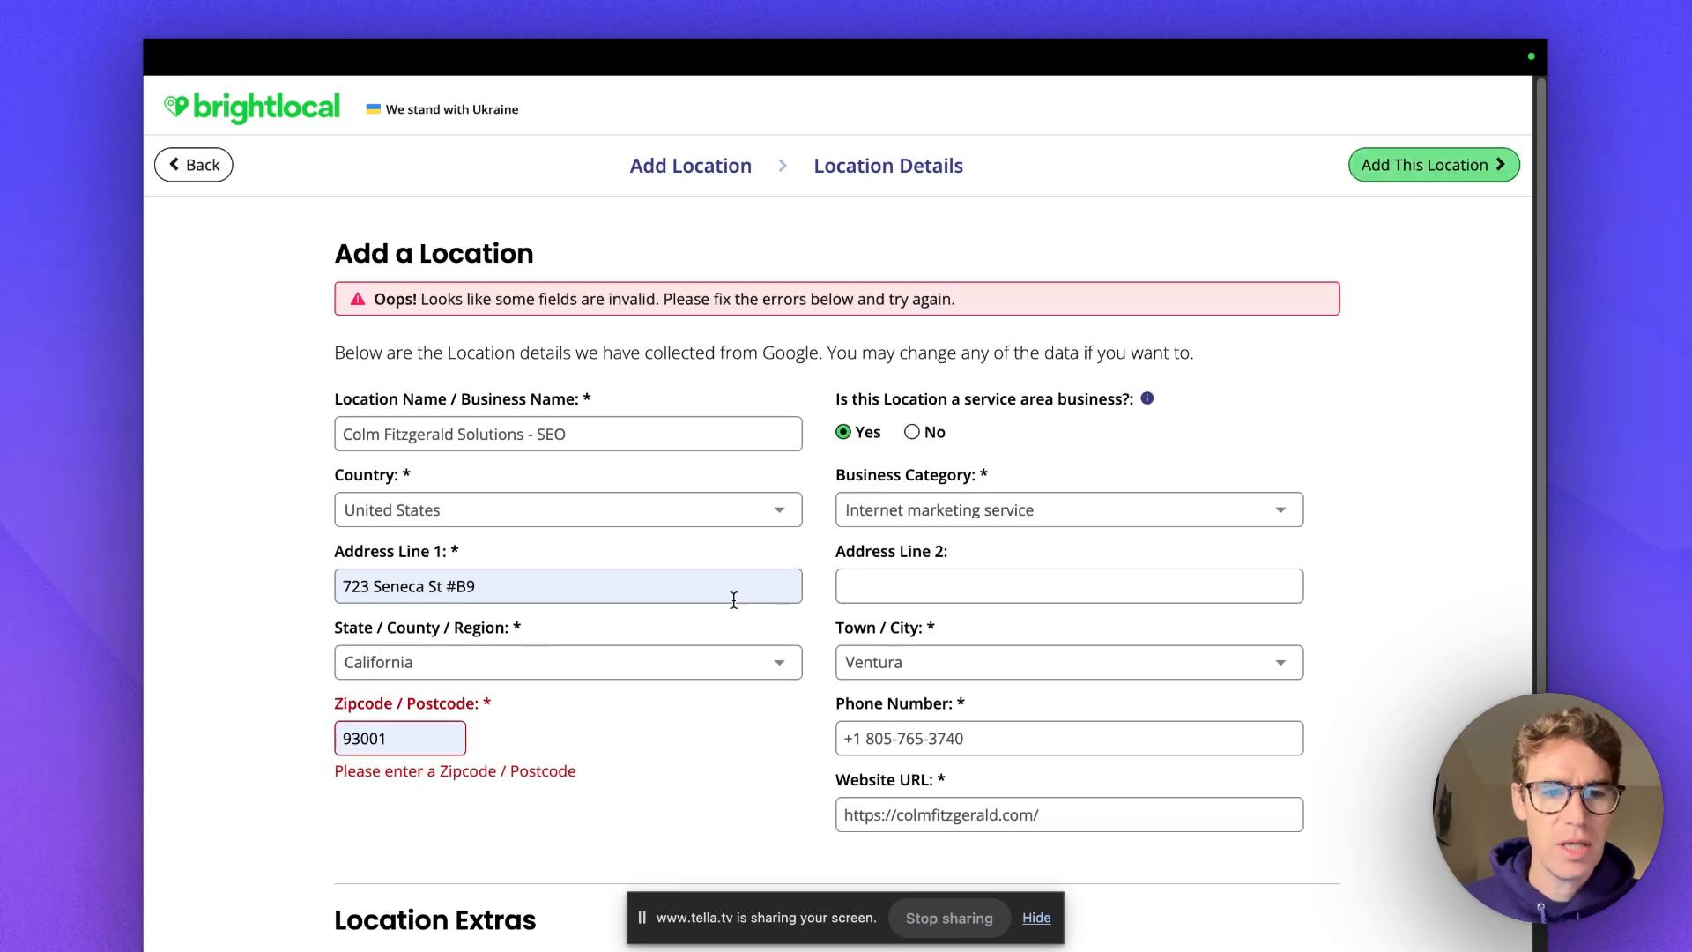
pyautogui.click(419, 742)
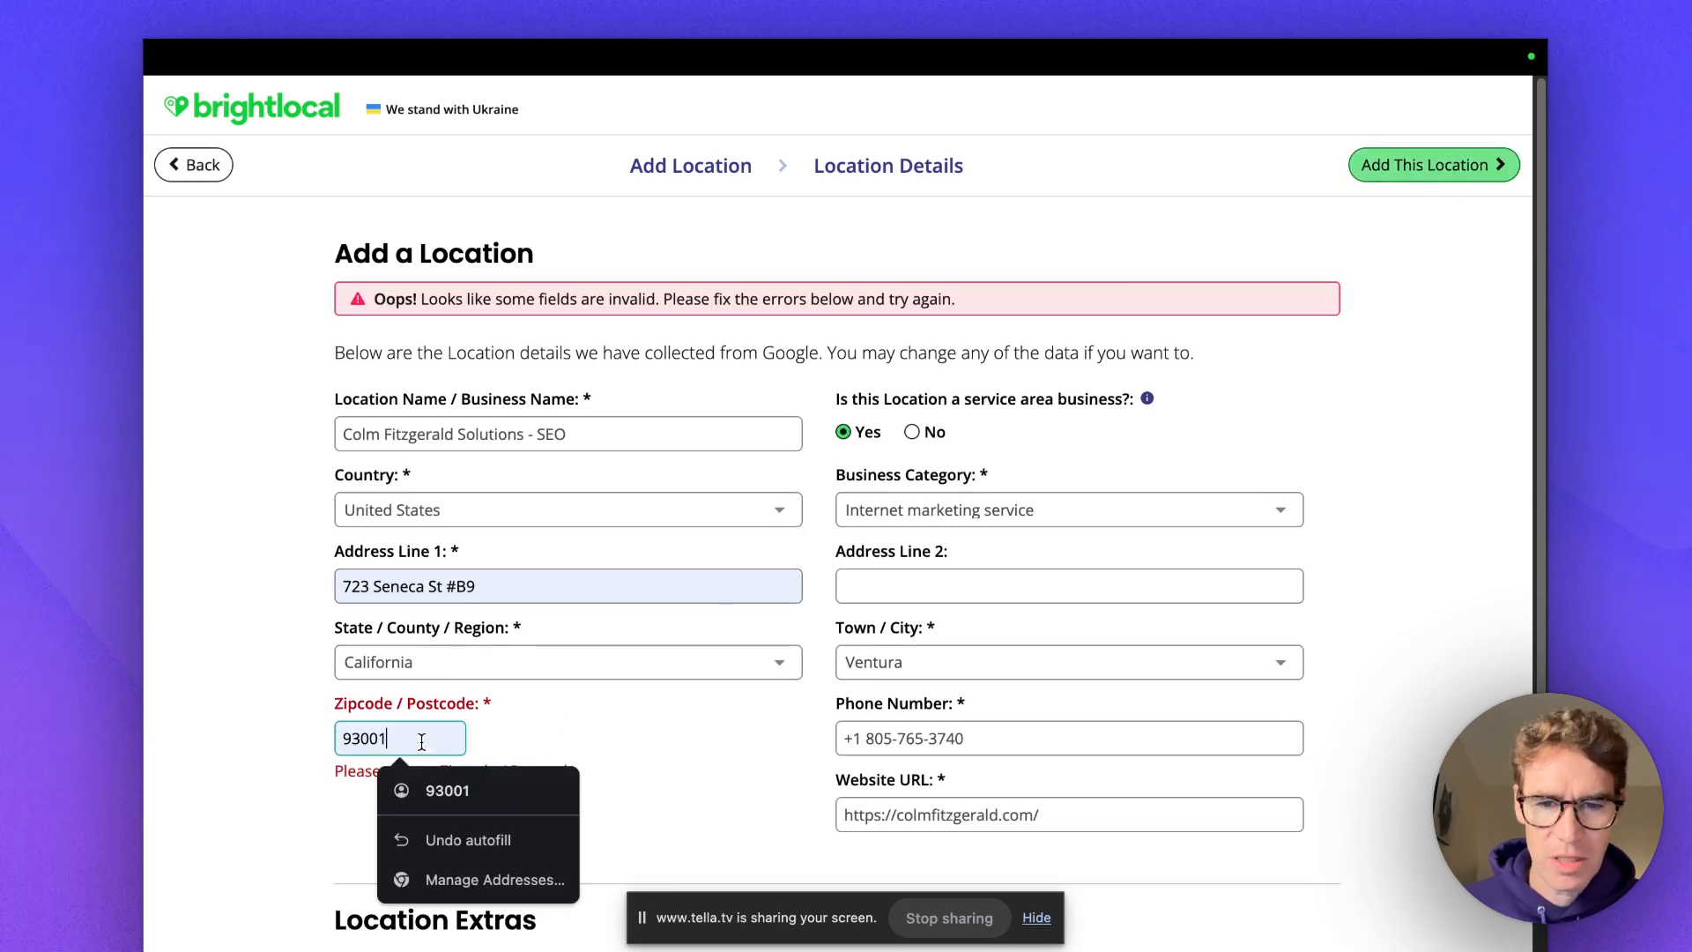
pyautogui.click(541, 715)
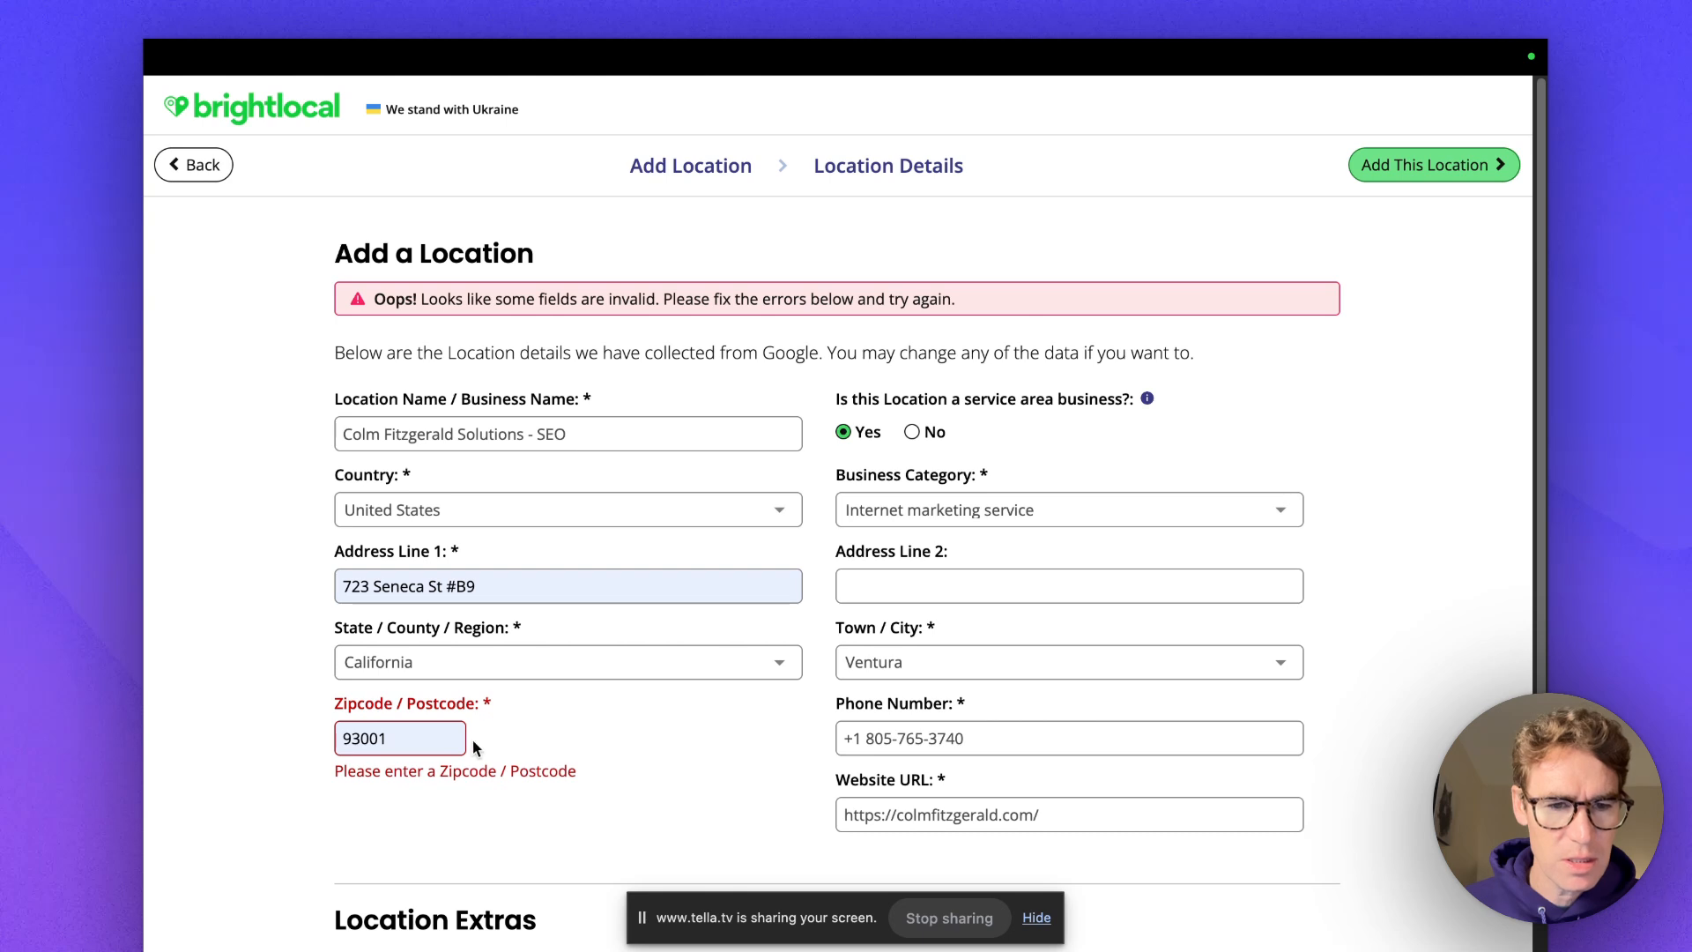
pyautogui.click(420, 739)
pyautogui.moveTo(426, 738); pyautogui.dragTo(319, 740)
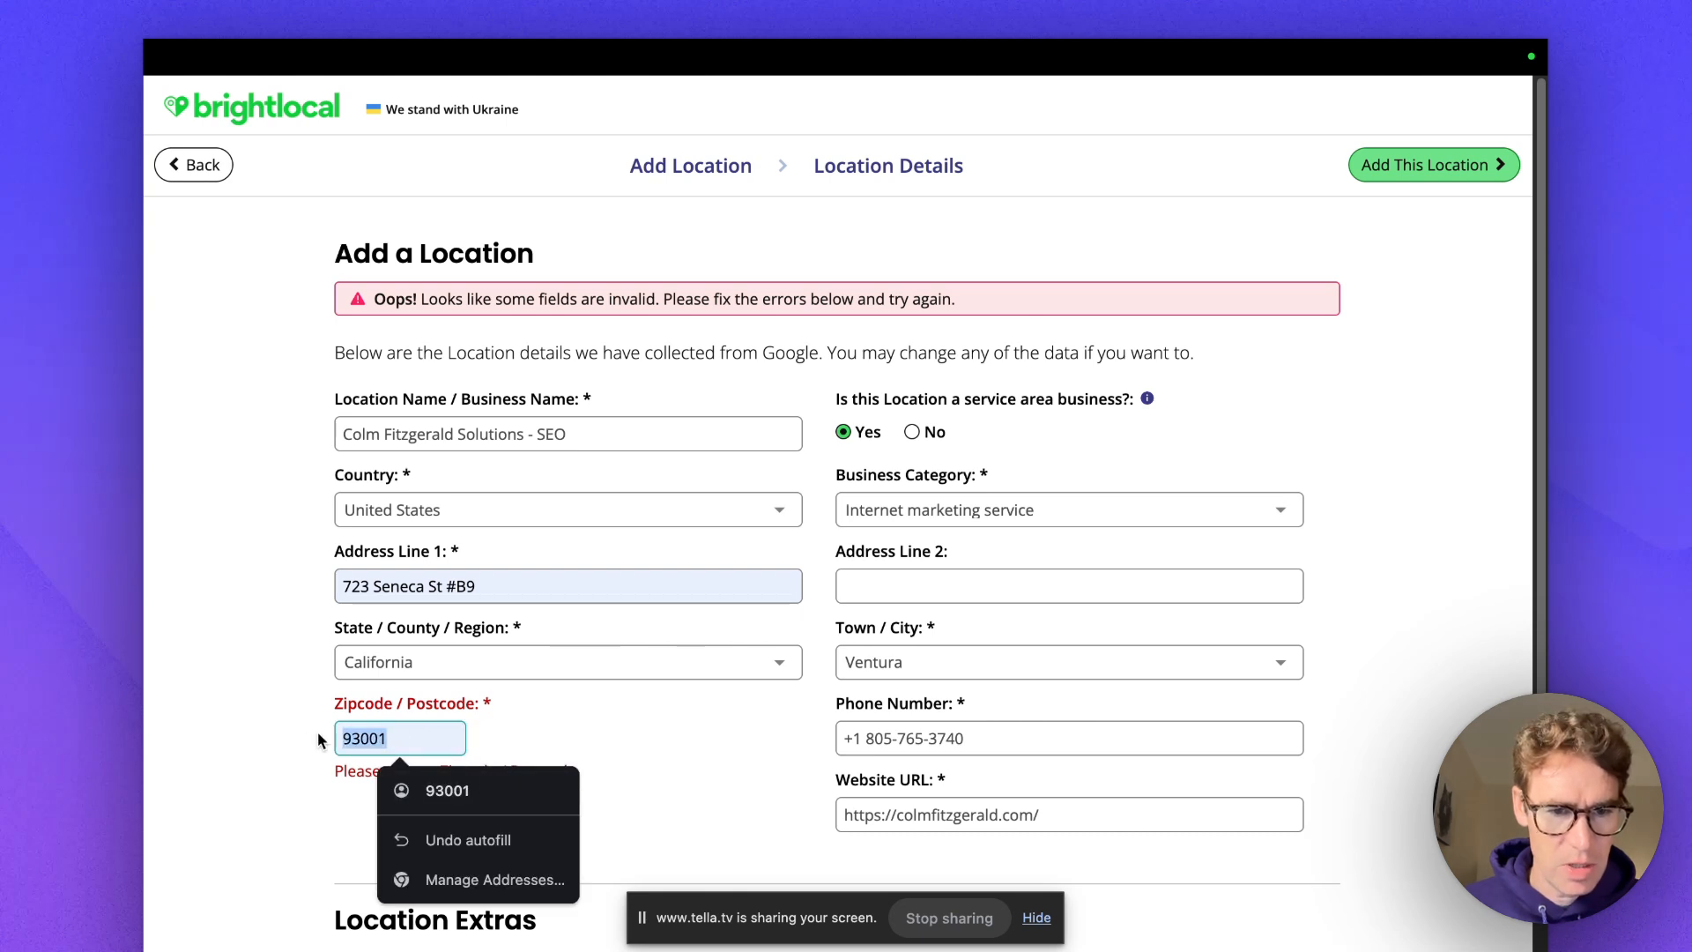
pyautogui.write('93001')
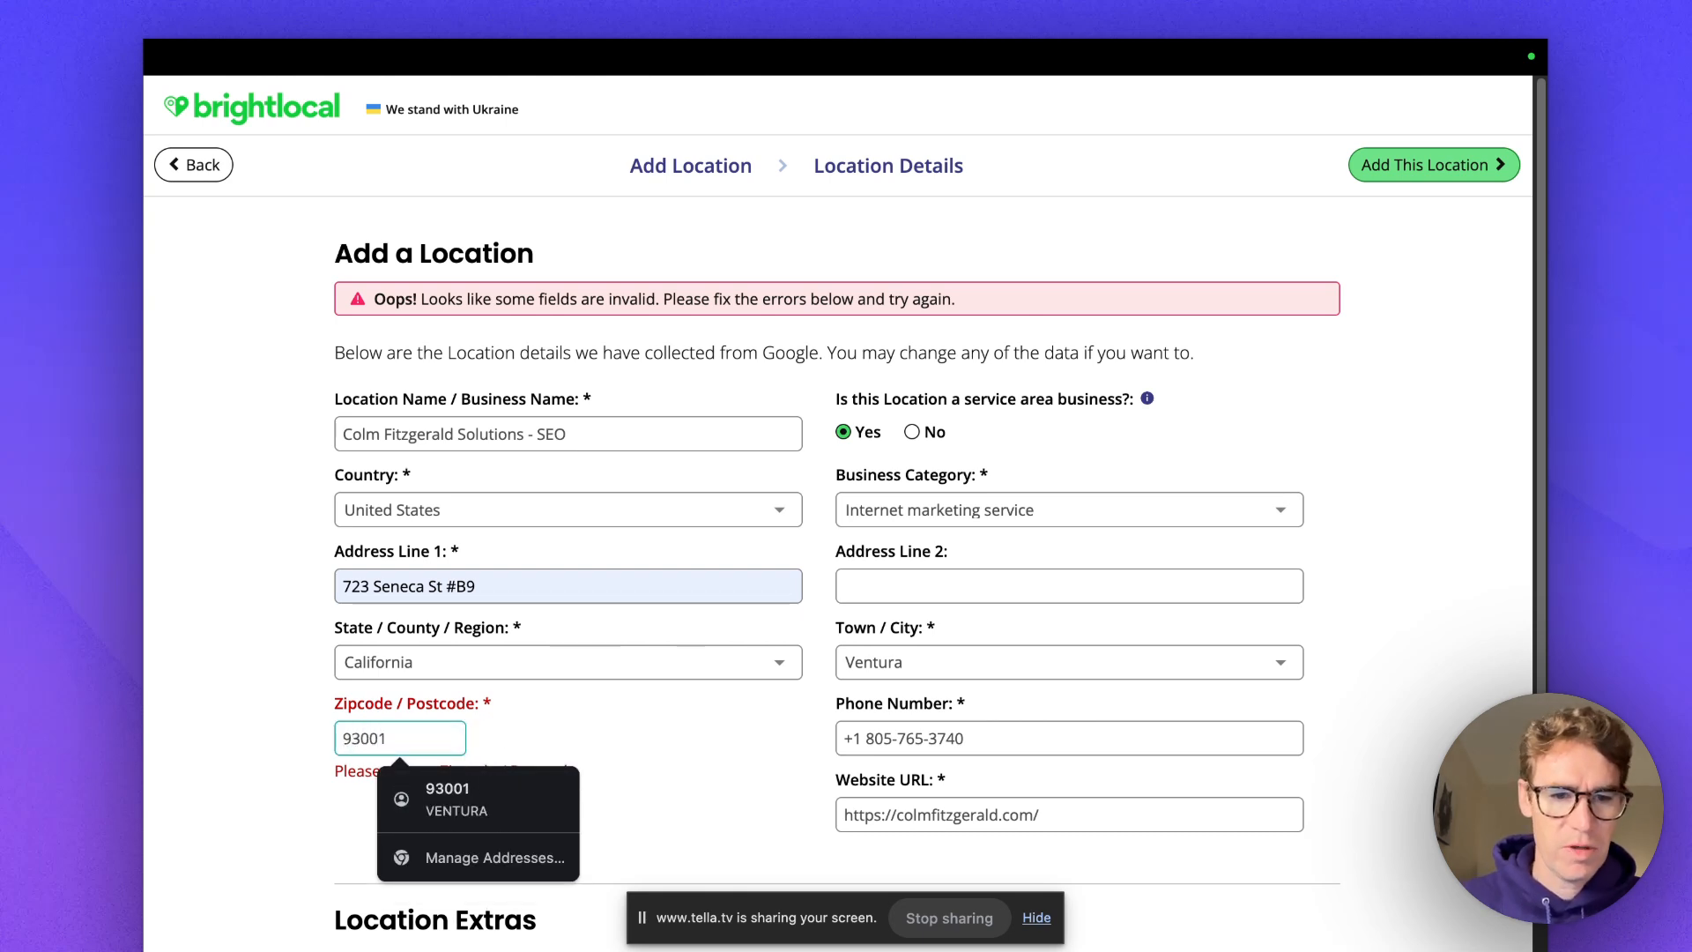
pyautogui.scroll(-3, 1146, 441)
# Add the location again and open its management page.
pyautogui.click(1445, 104)
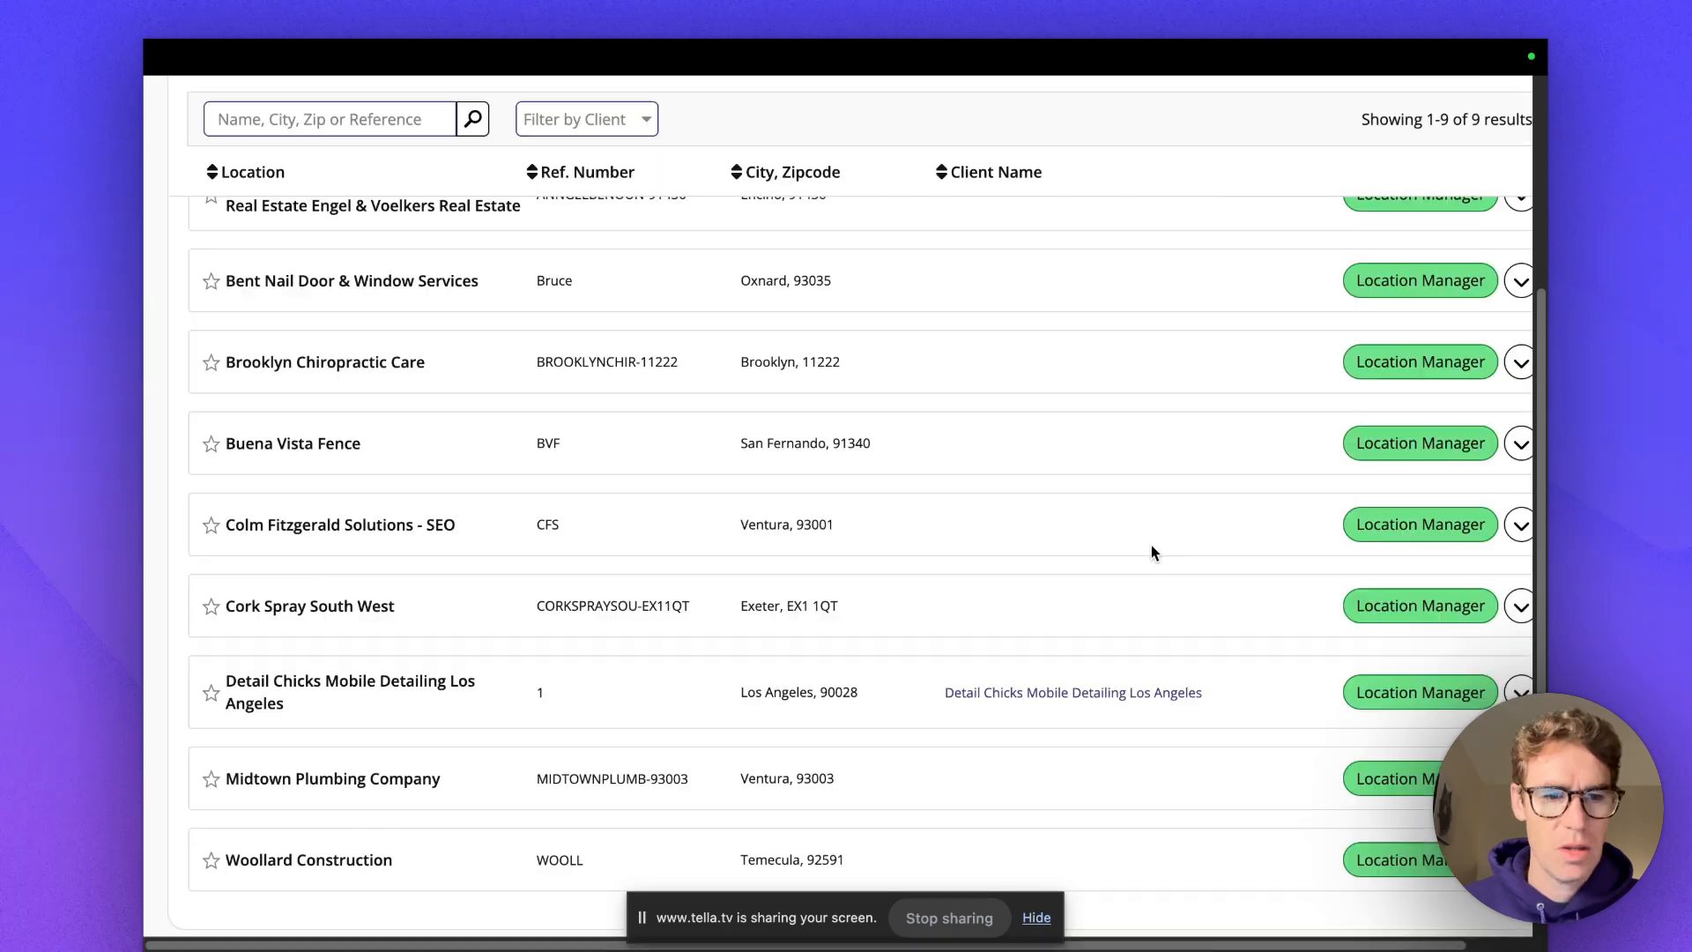
pyautogui.scroll(-2, 1151, 552)
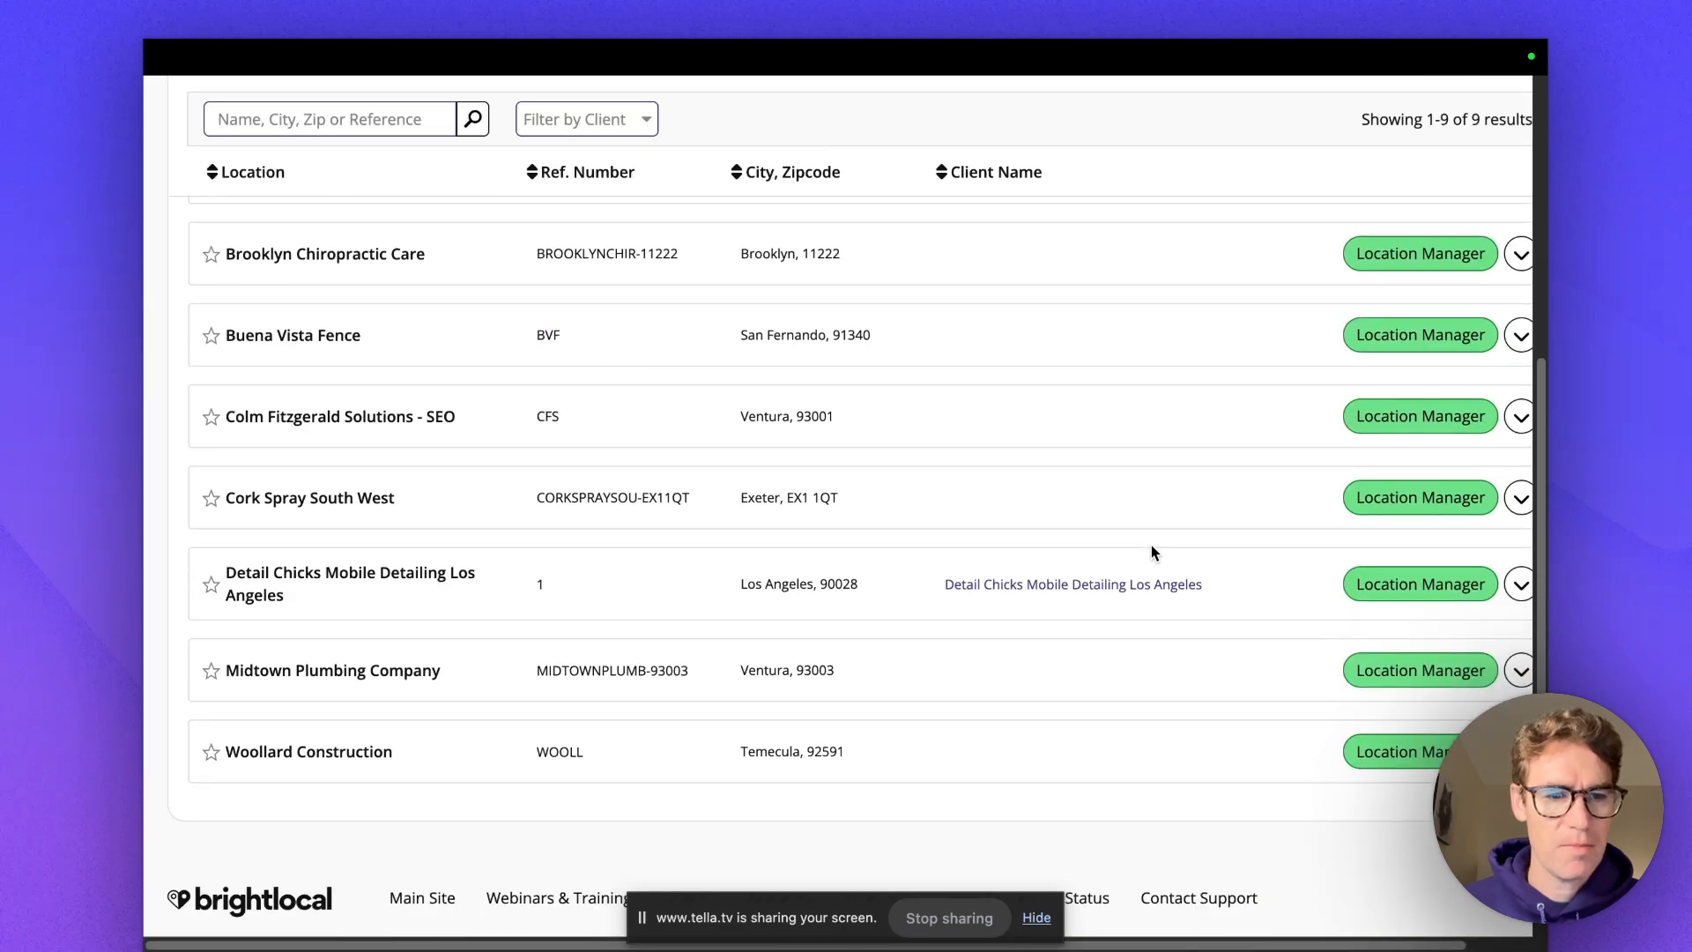
pyautogui.click(1434, 420)
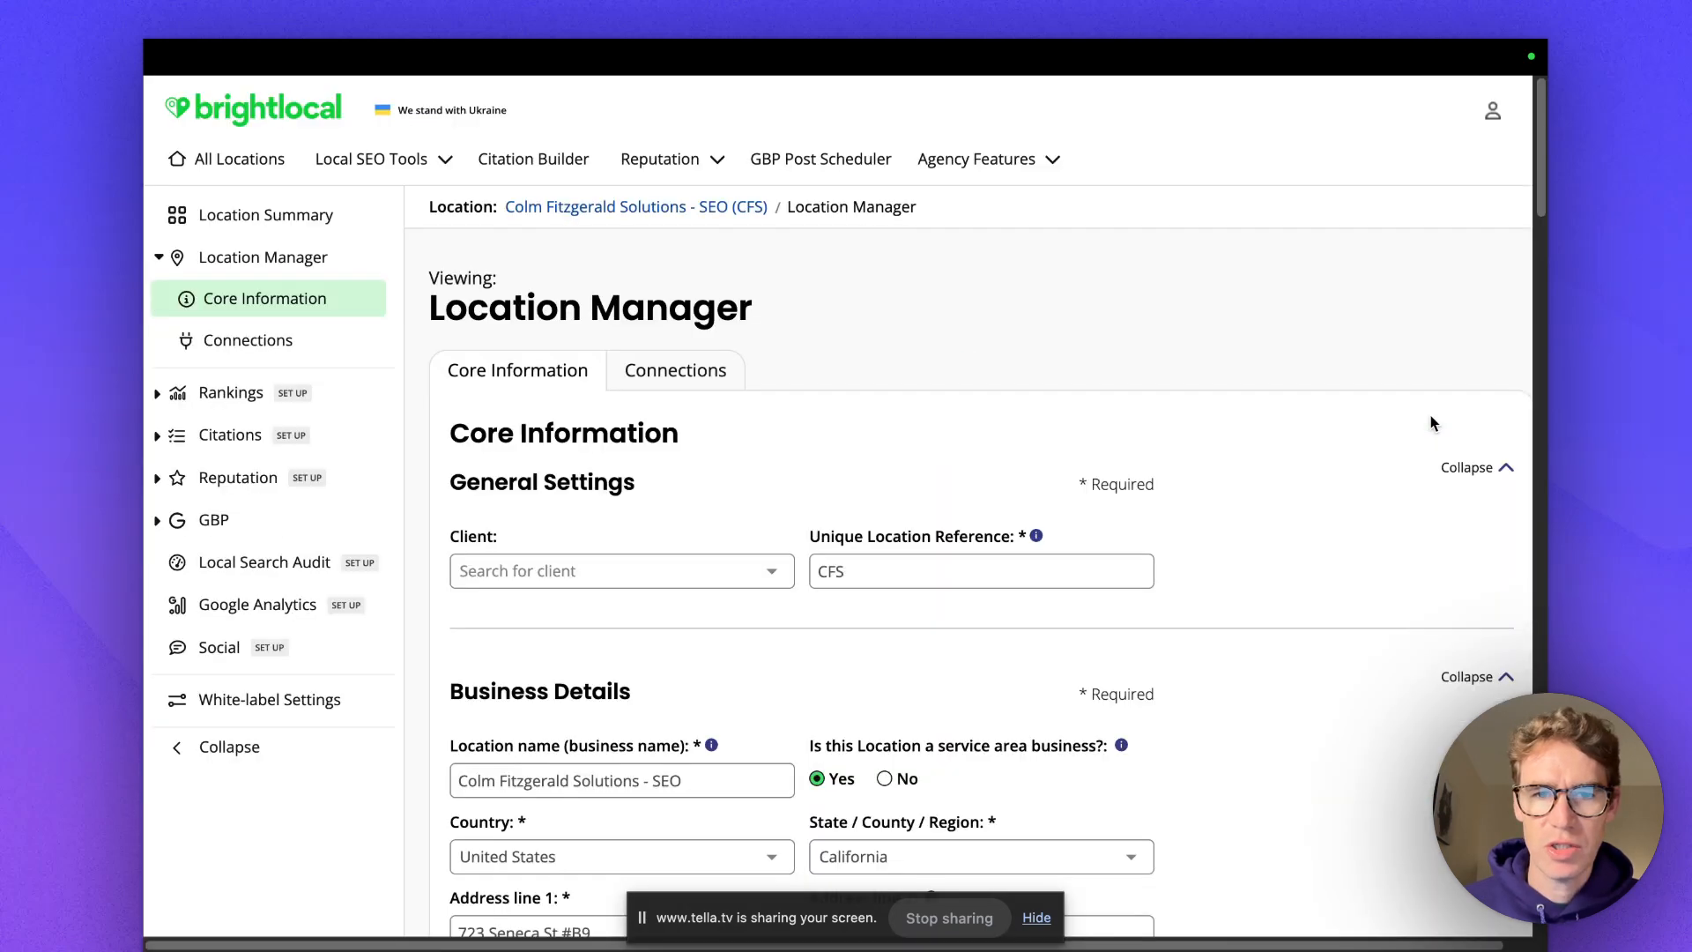
pyautogui.scroll(-2, 969, 520)
pyautogui.scroll(-5, 922, 555)
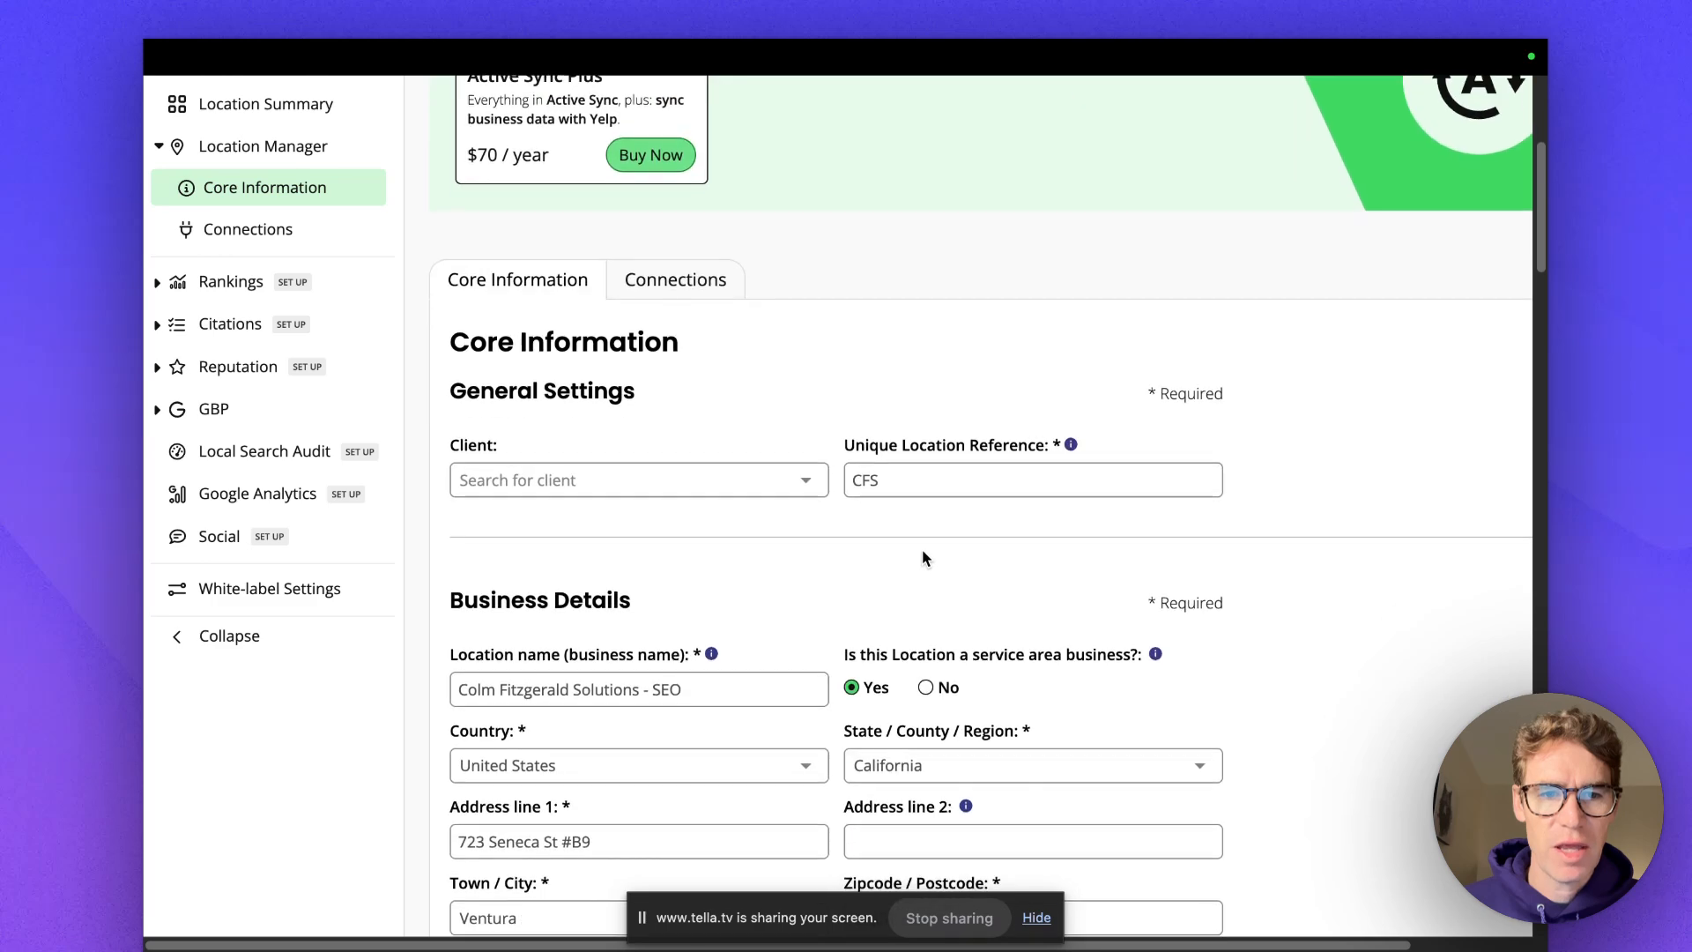
pyautogui.scroll(-2, 775, 494)
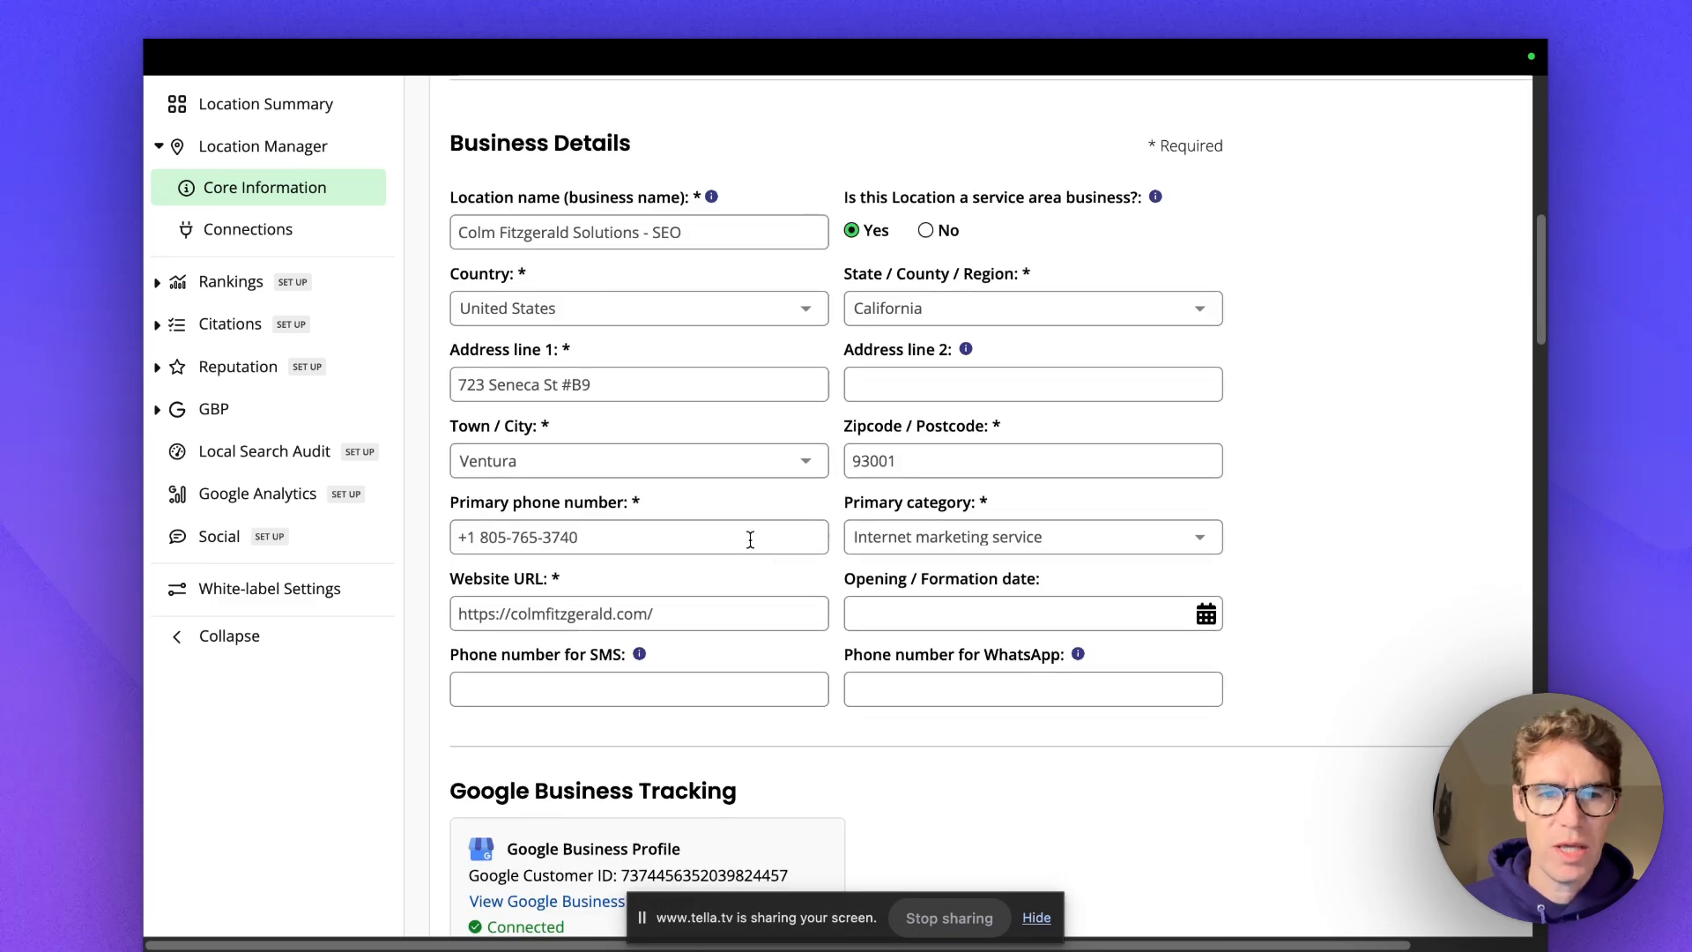
pyautogui.scroll(-2, 757, 539)
# Set the formation date to January 2024 and enter the primary phone as the SMS number.
pyautogui.click(926, 490)
pyautogui.click(959, 582)
pyautogui.scroll(-1, 1202, 536)
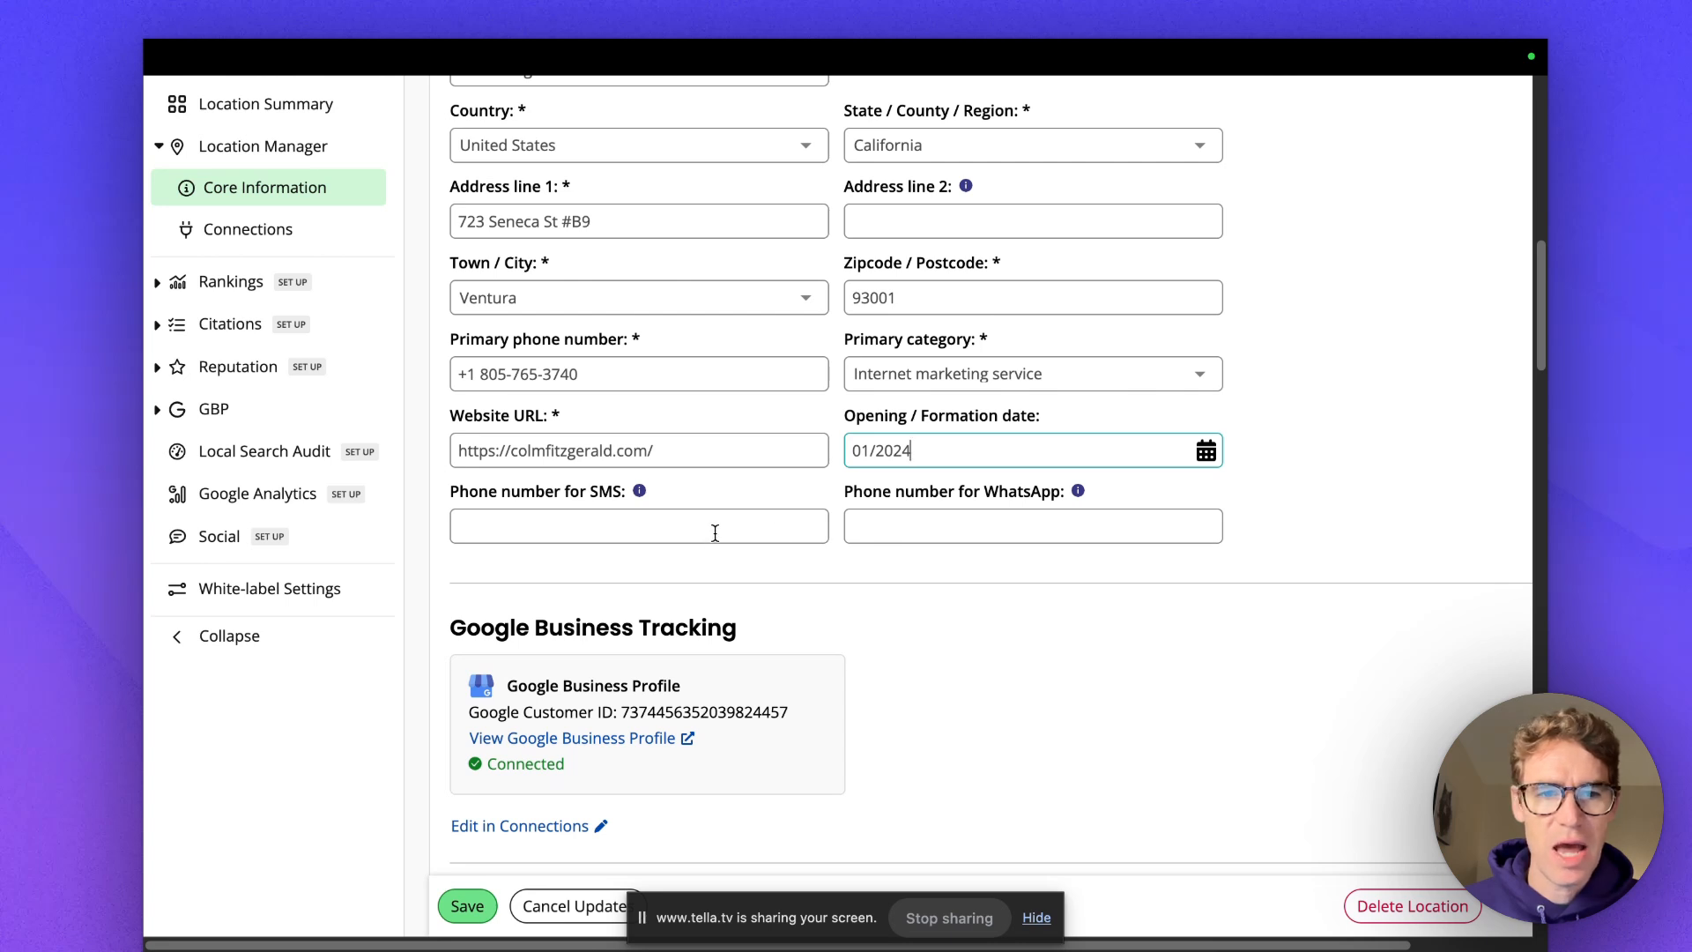
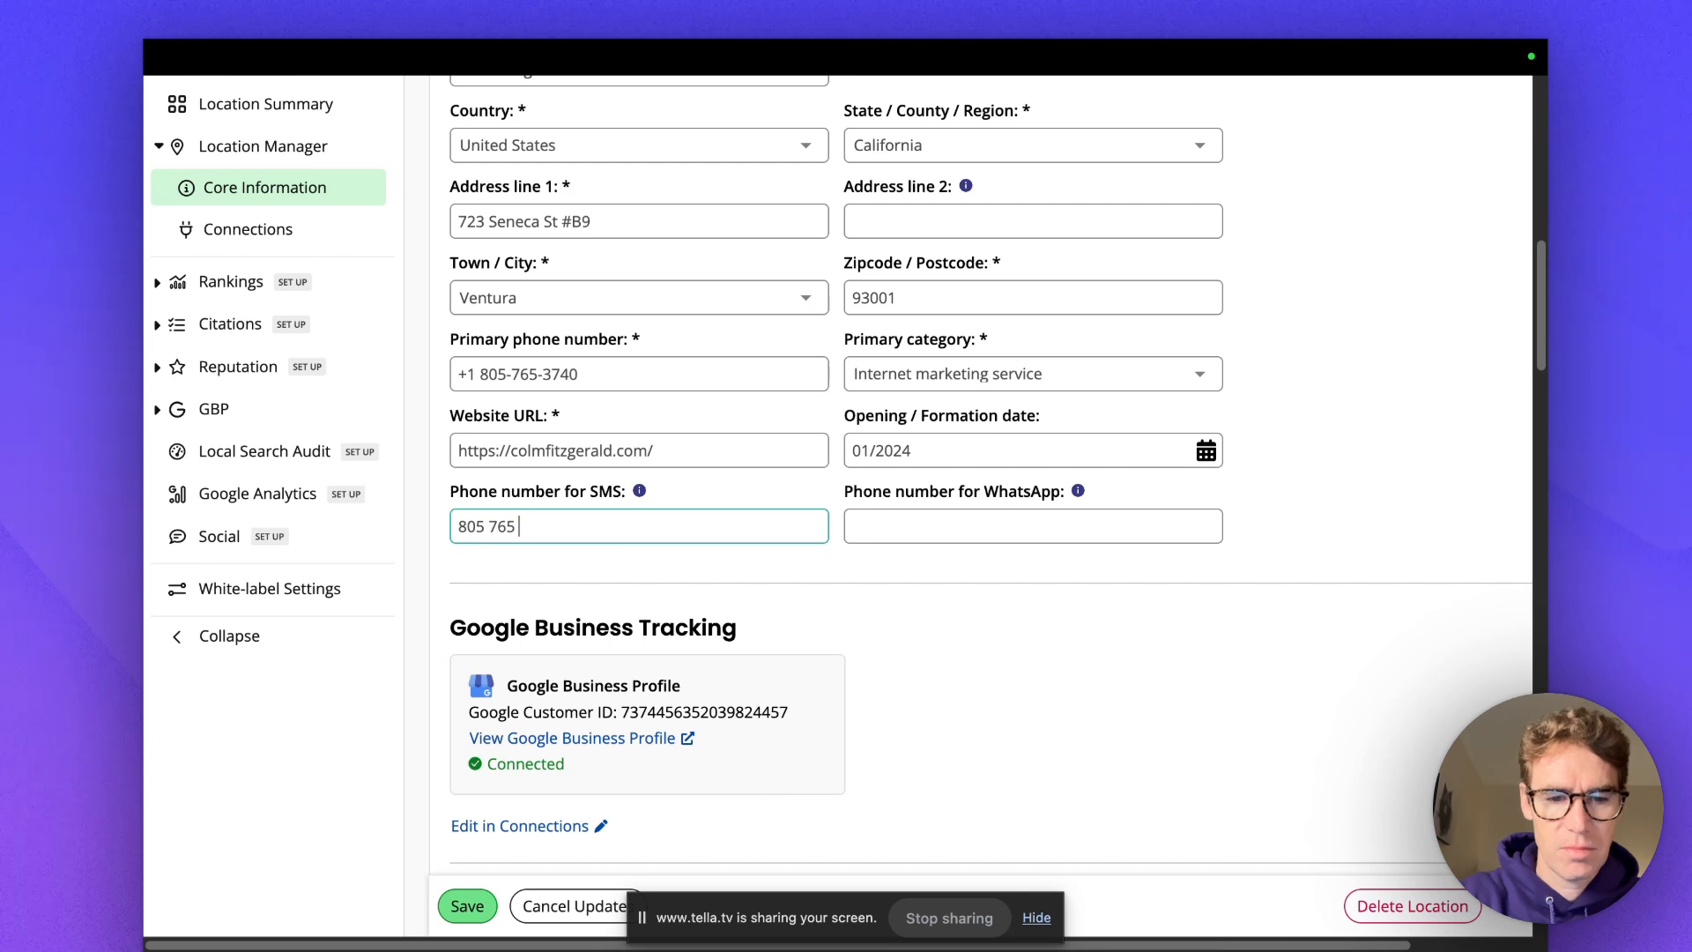
# Mark Saturday and Sunday as Open.
pyautogui.scroll(-6, 673, 342)
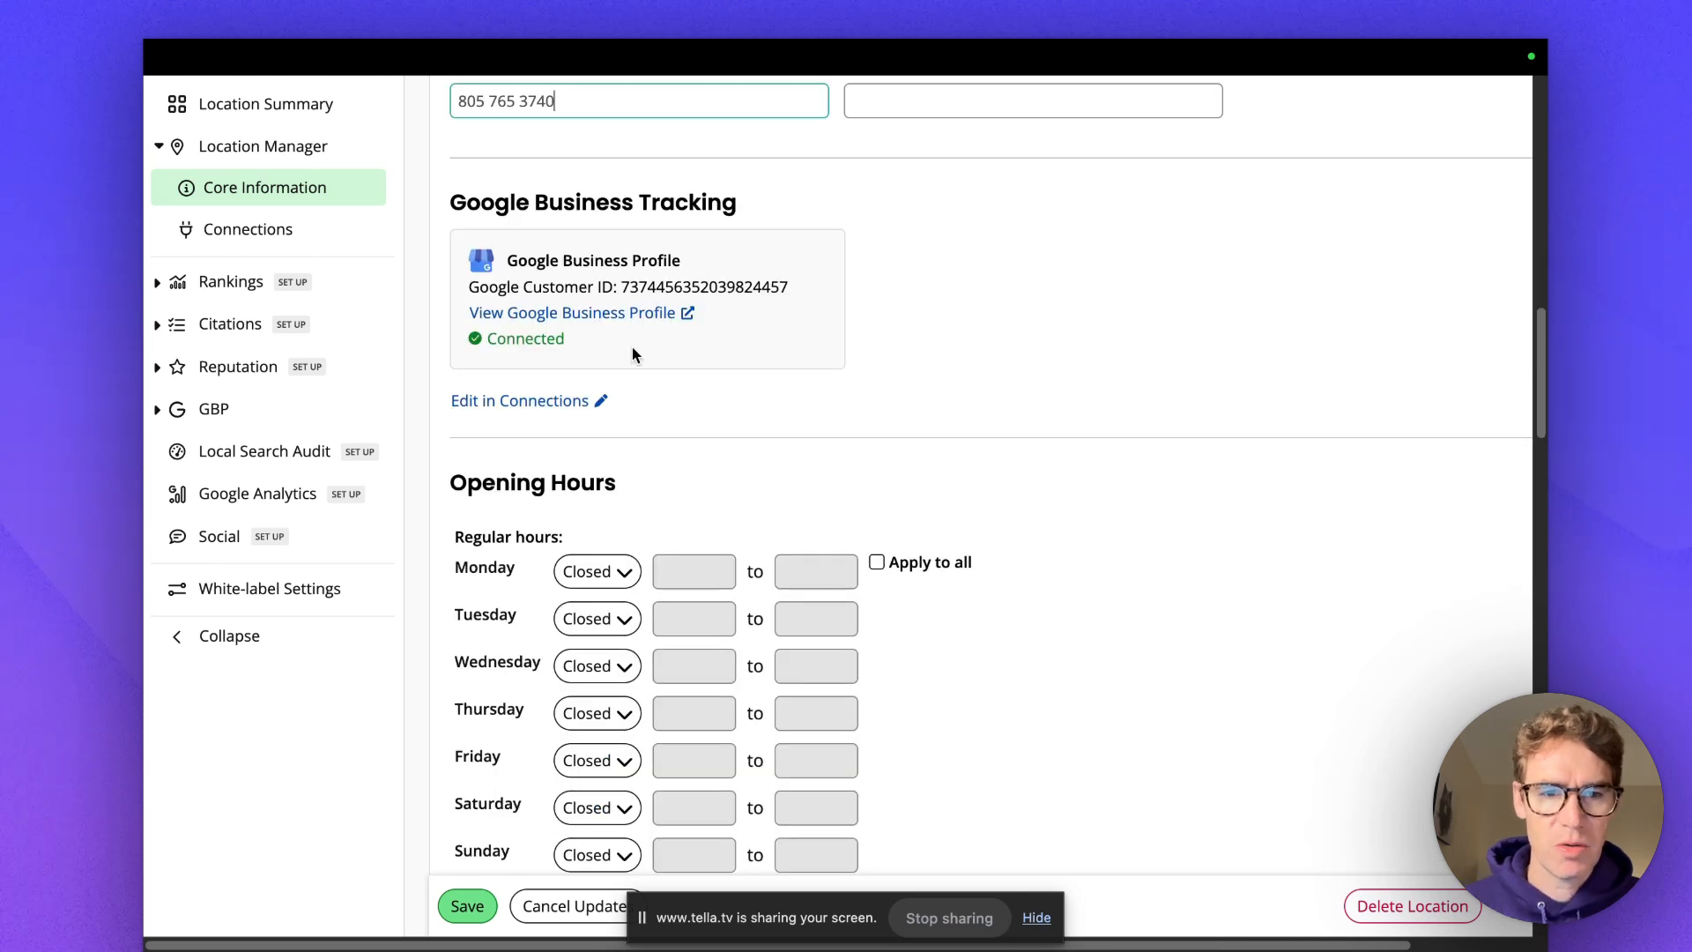
pyautogui.scroll(-2, 1048, 462)
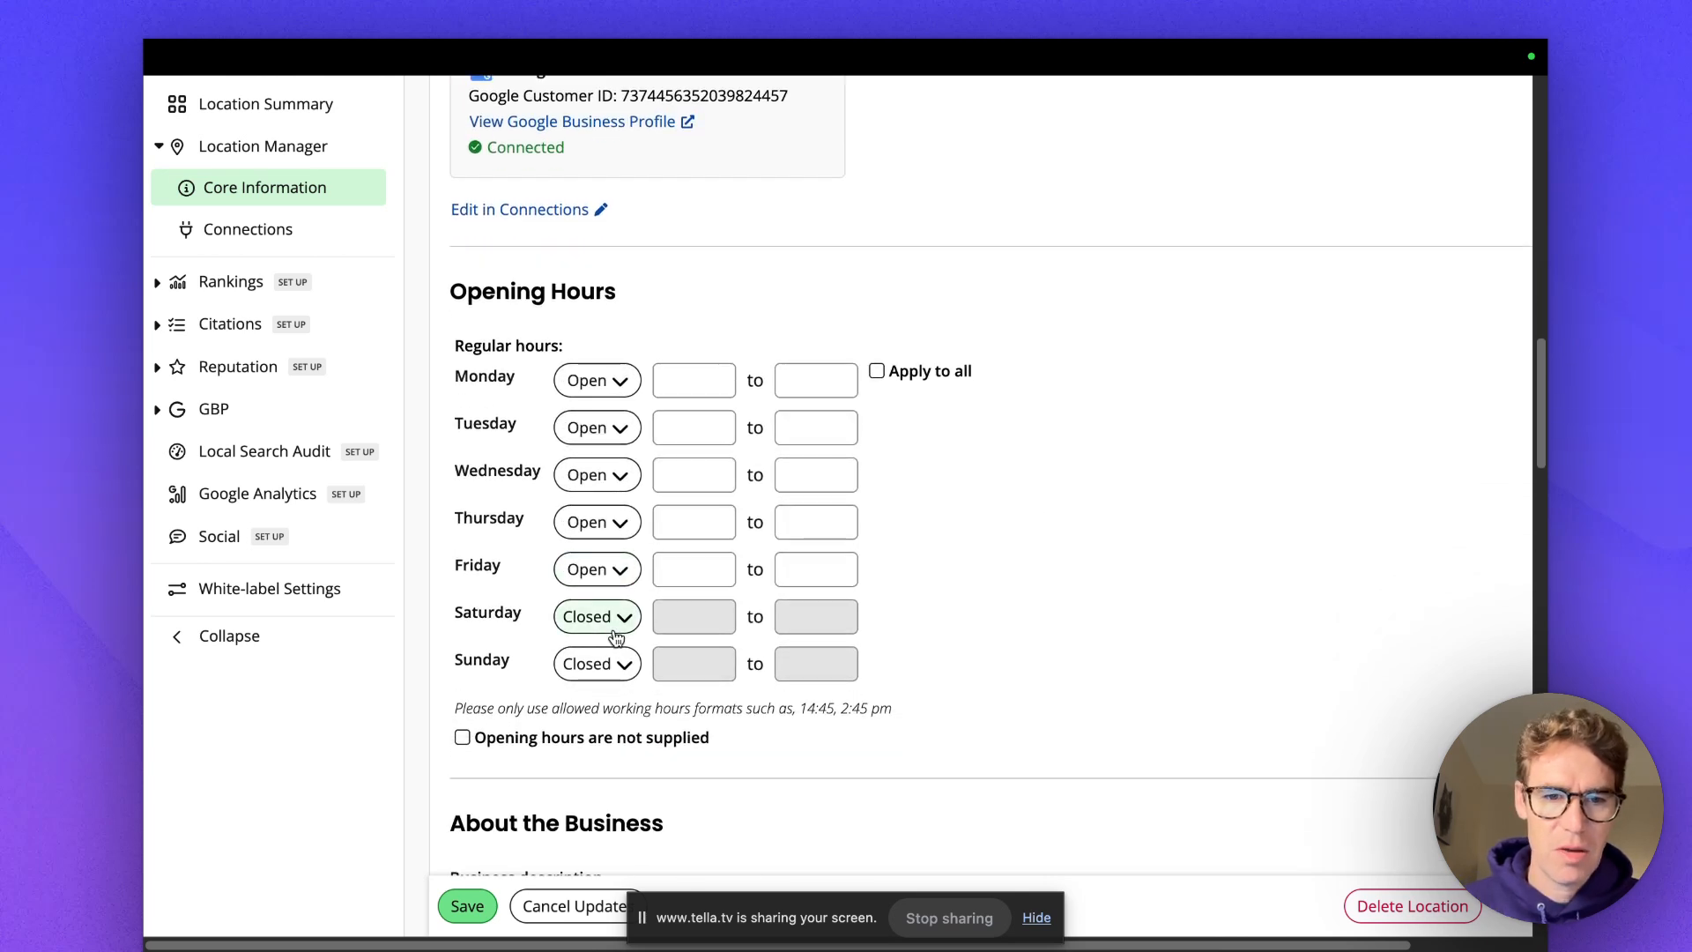
pyautogui.click(617, 621)
pyautogui.click(605, 663)
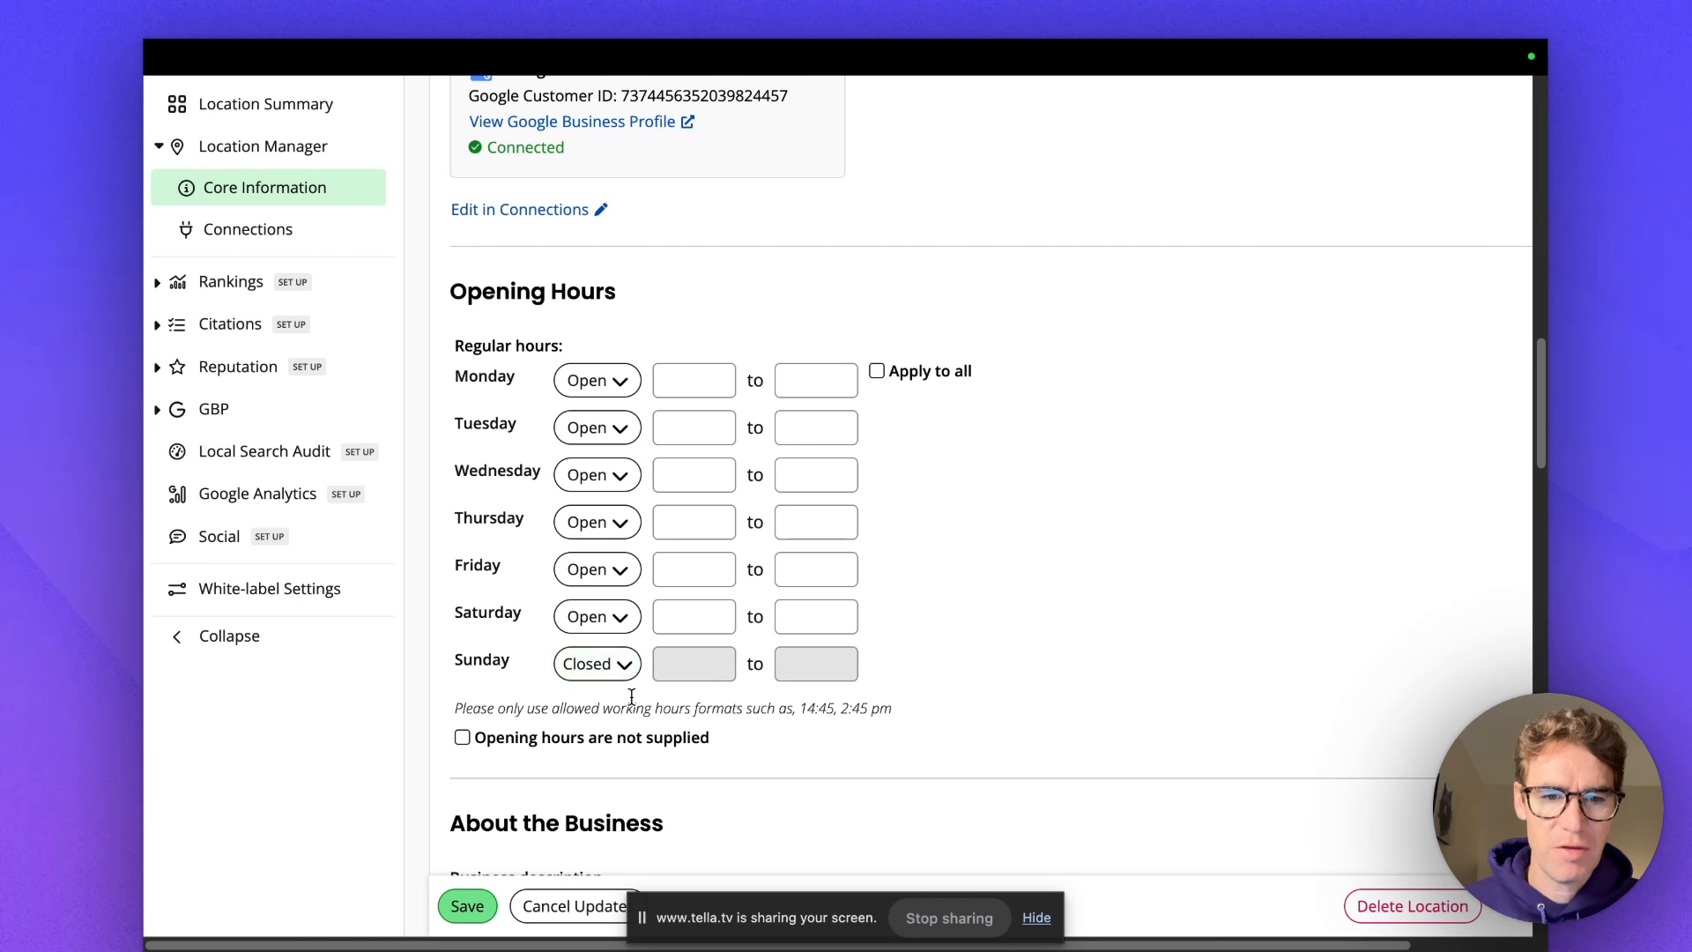
pyautogui.click(625, 668)
pyautogui.click(594, 717)
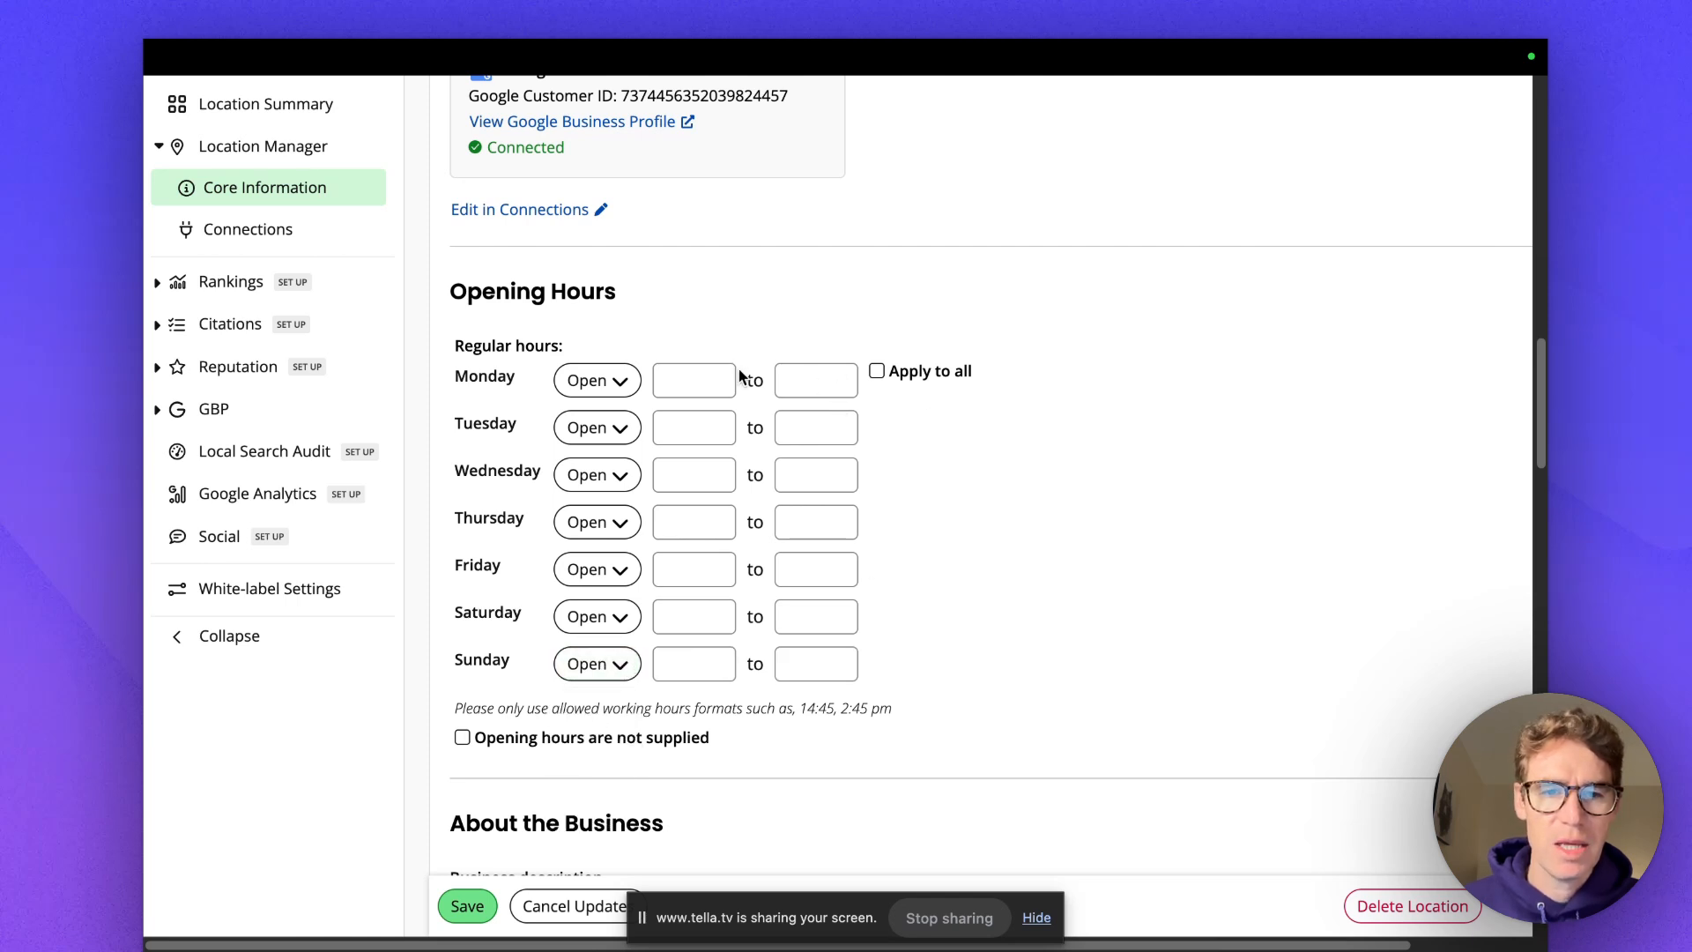
# In a new tab, search Google for the business and expand its weekly opening hours.
pyautogui.moveTo(978, 71)
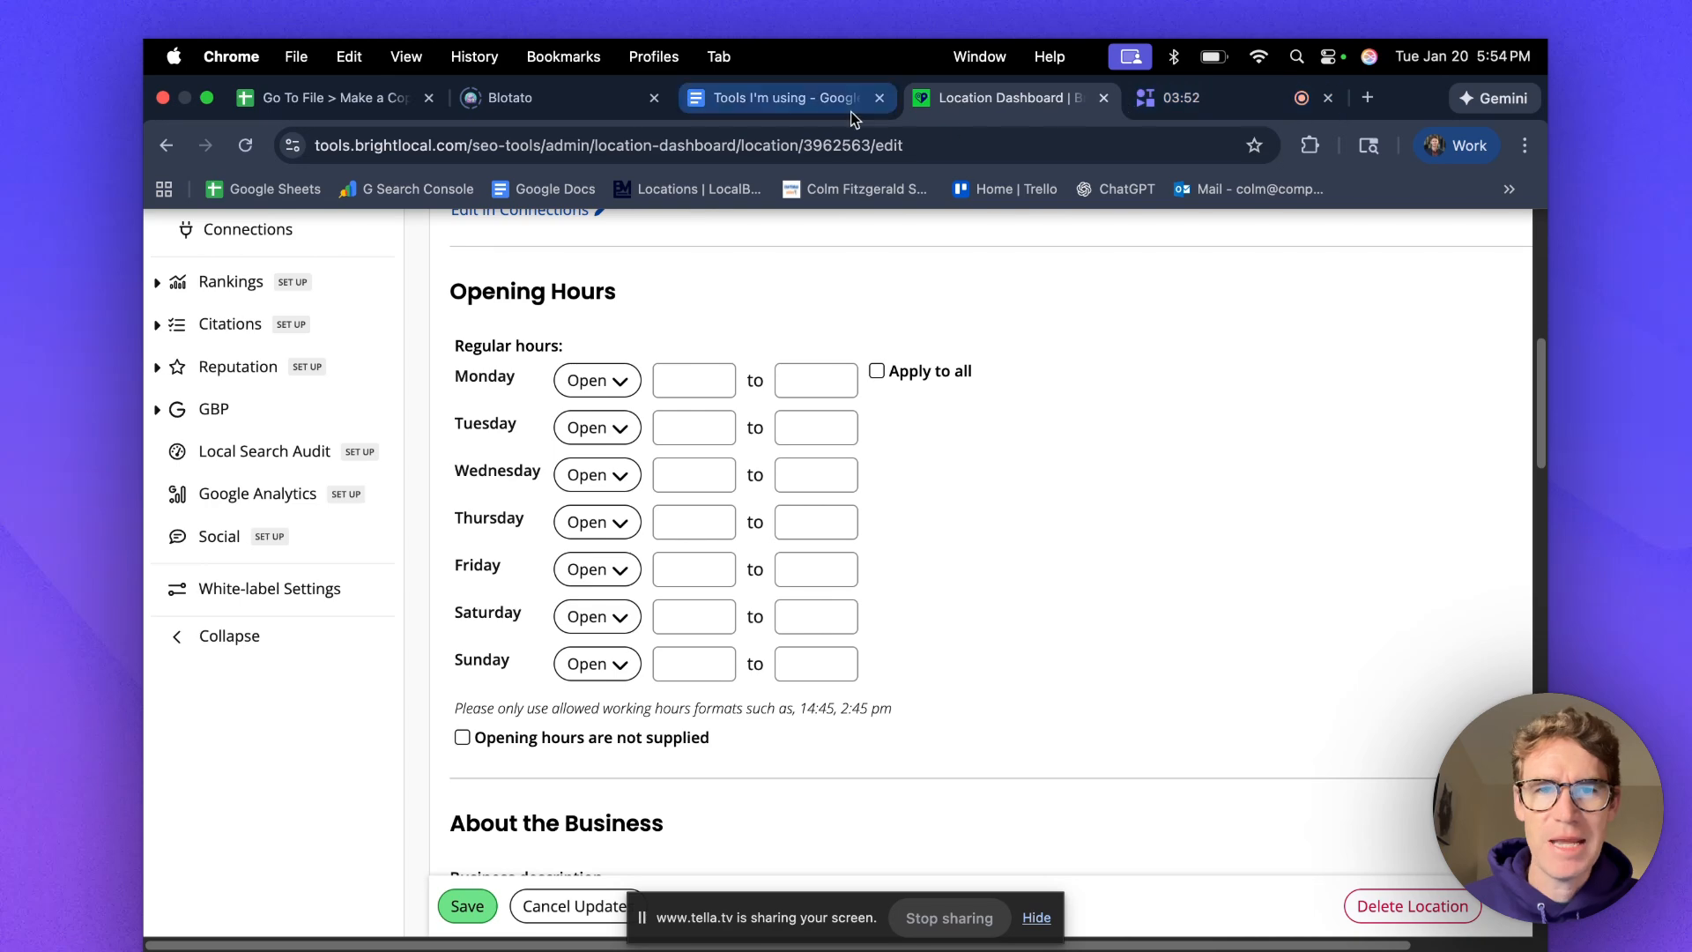
pyautogui.press('super+t')
pyautogui.click(966, 148)
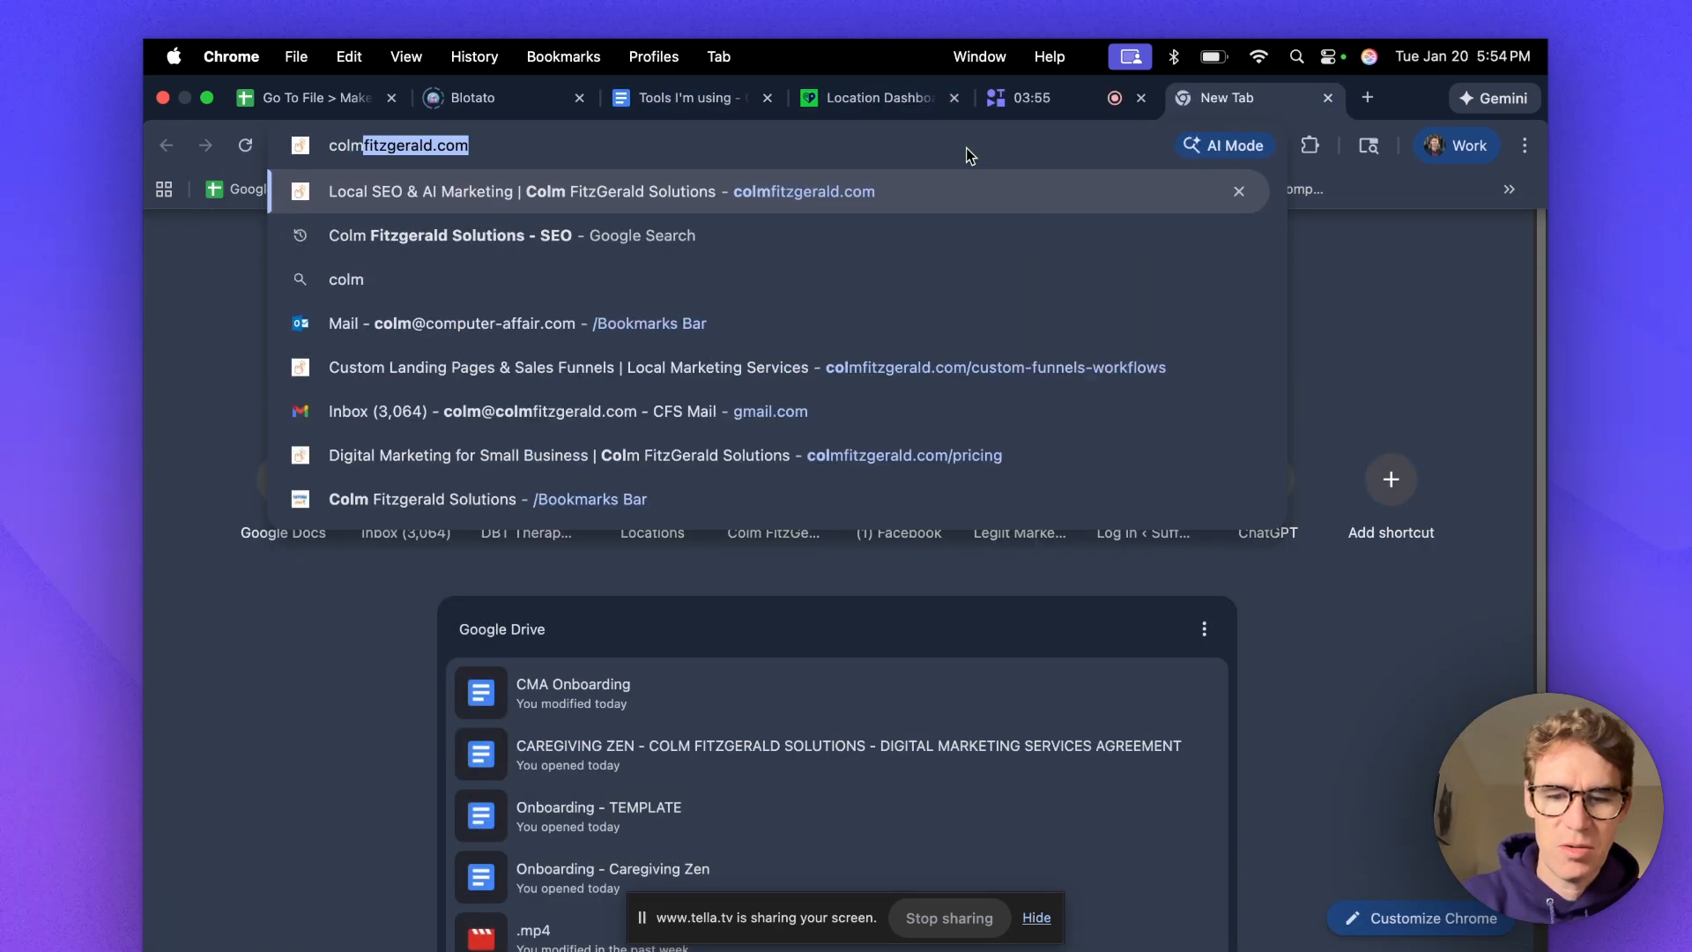
pyautogui.click(967, 235)
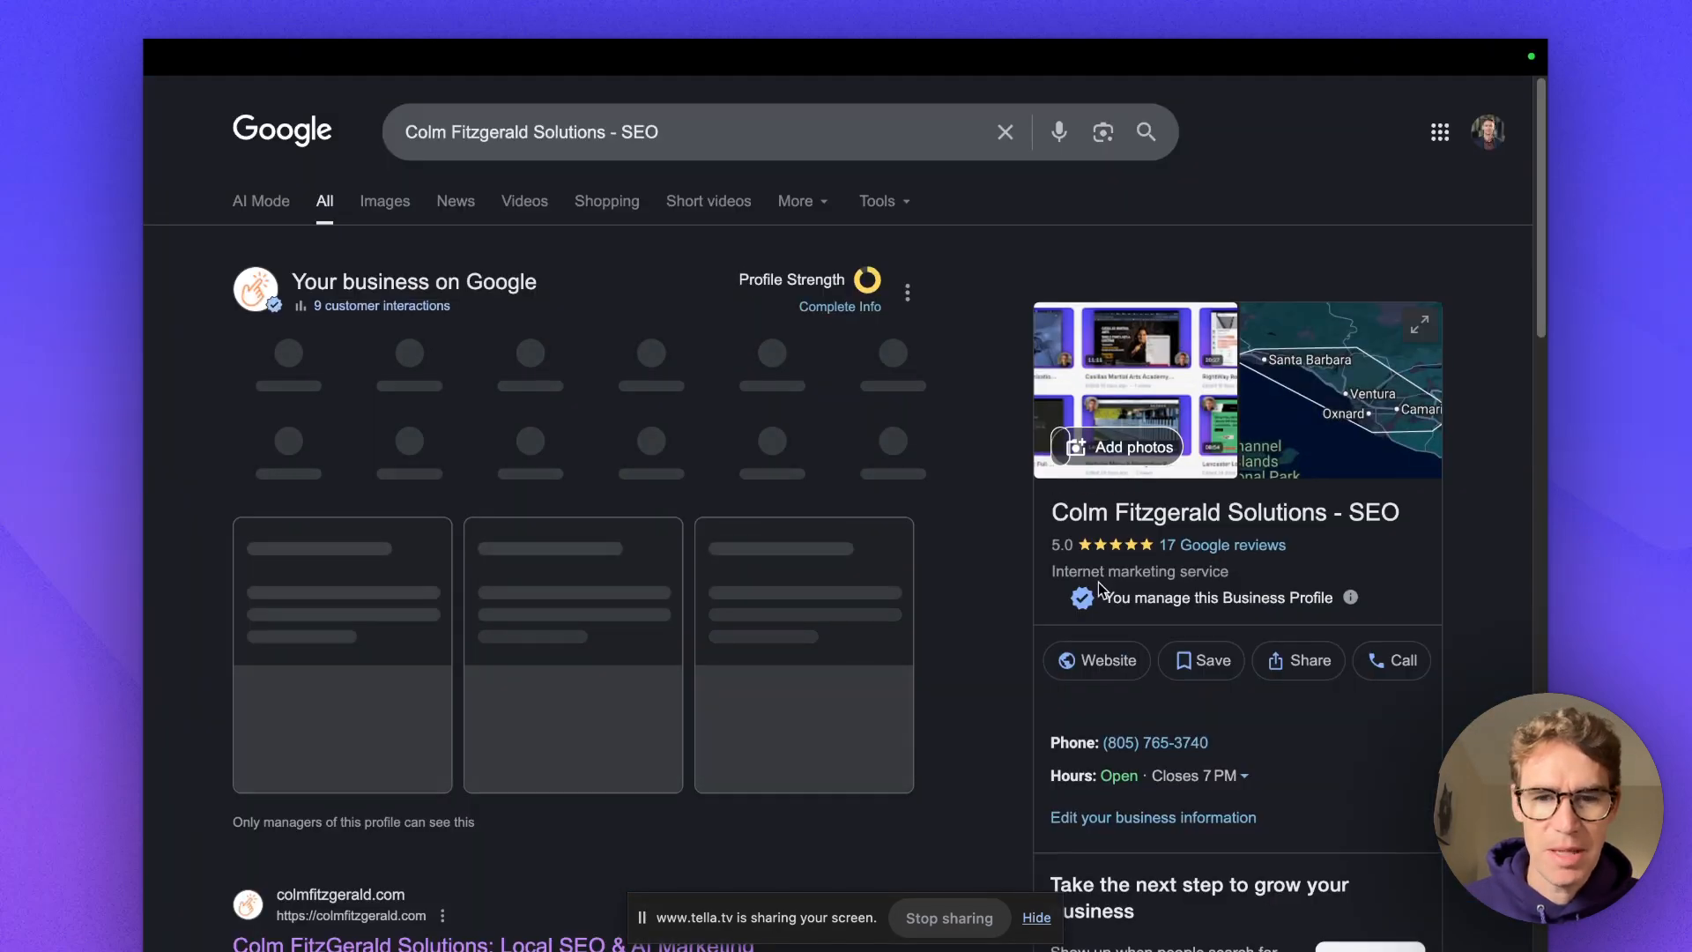
pyautogui.click(1200, 775)
pyautogui.scroll(-2, 1281, 691)
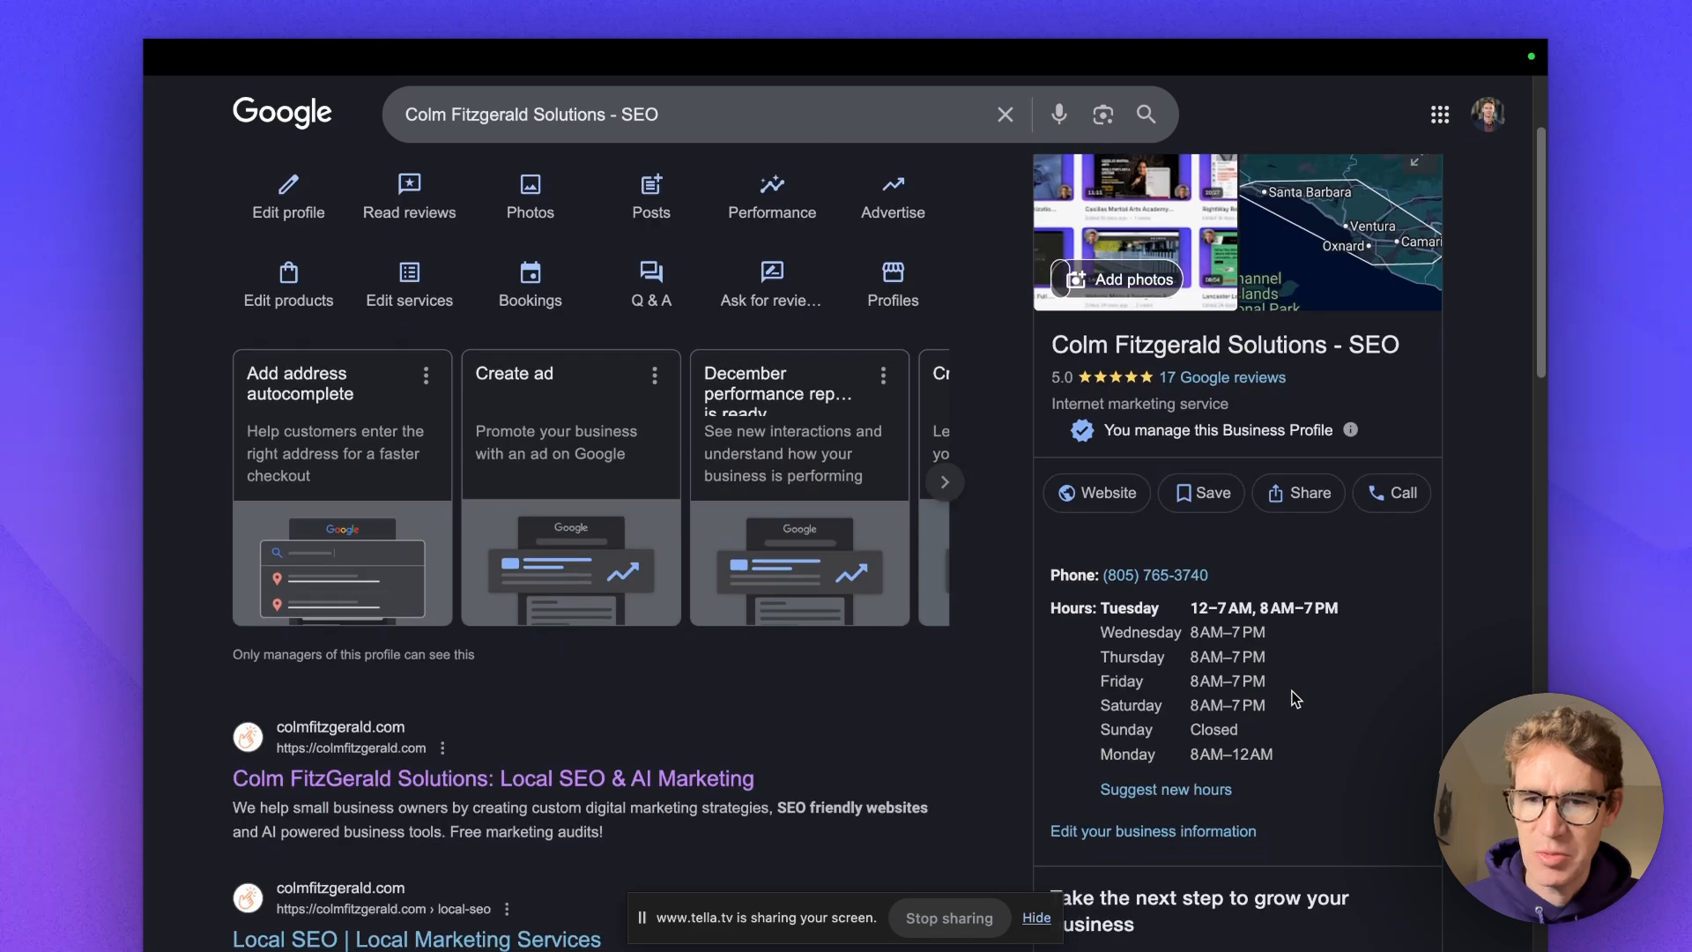
pyautogui.scroll(-1, 1228, 623)
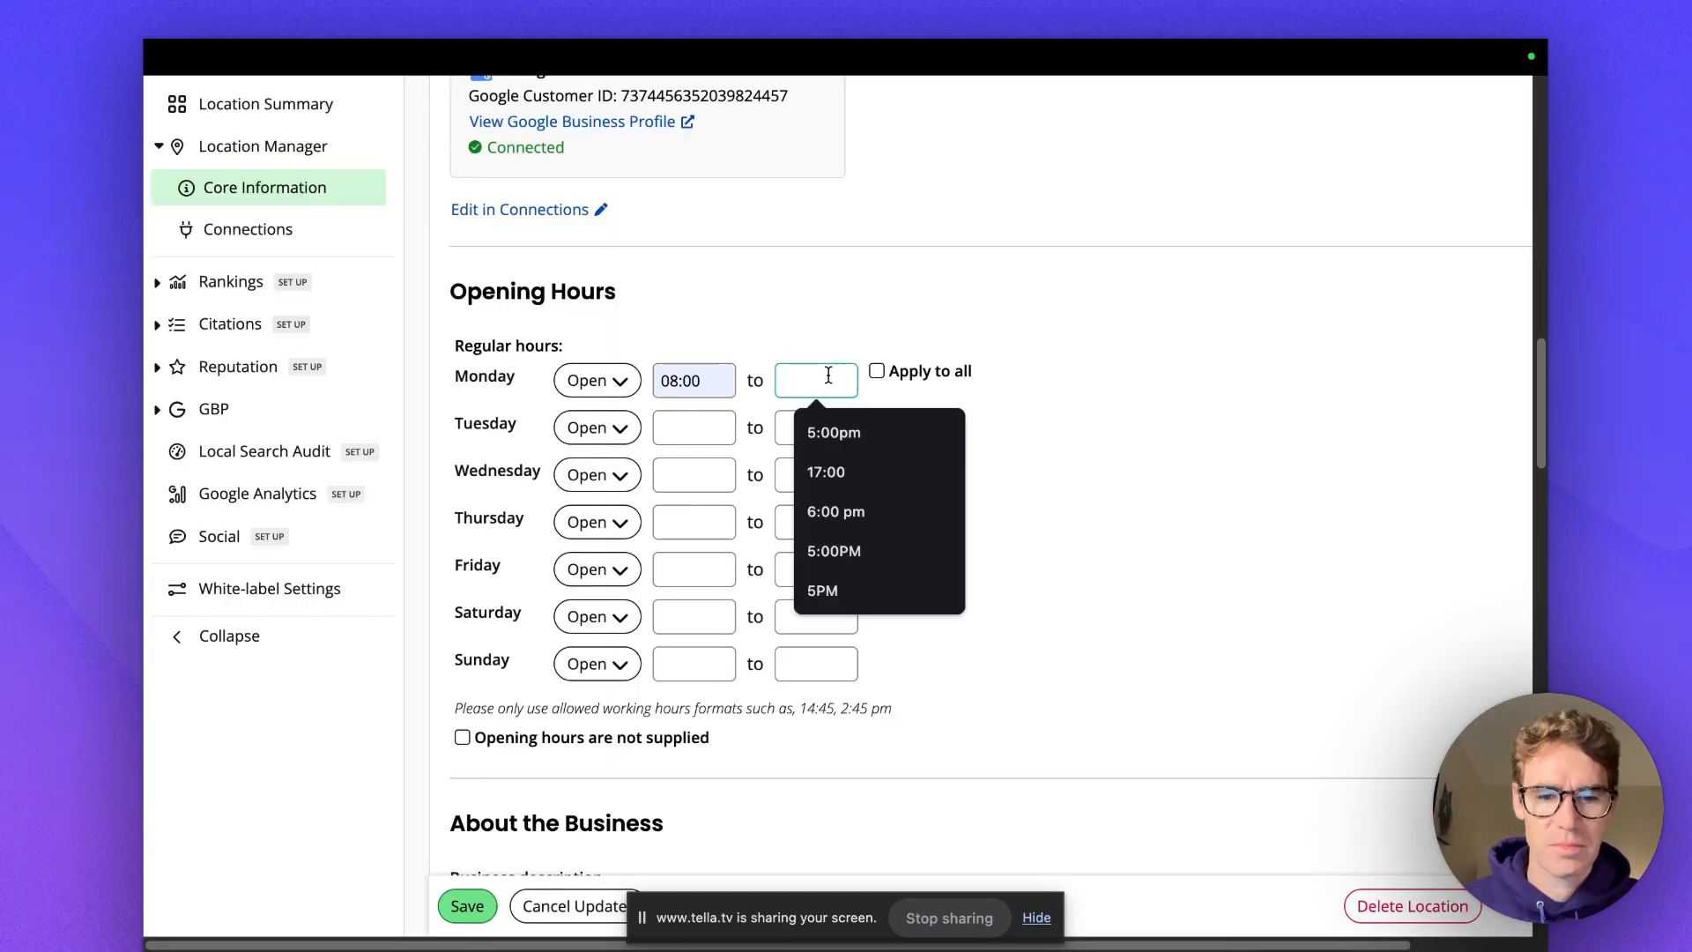
# Set Monday's hours to 08:00 am–7:00 pm and apply them to every day.
pyautogui.write('7:00')
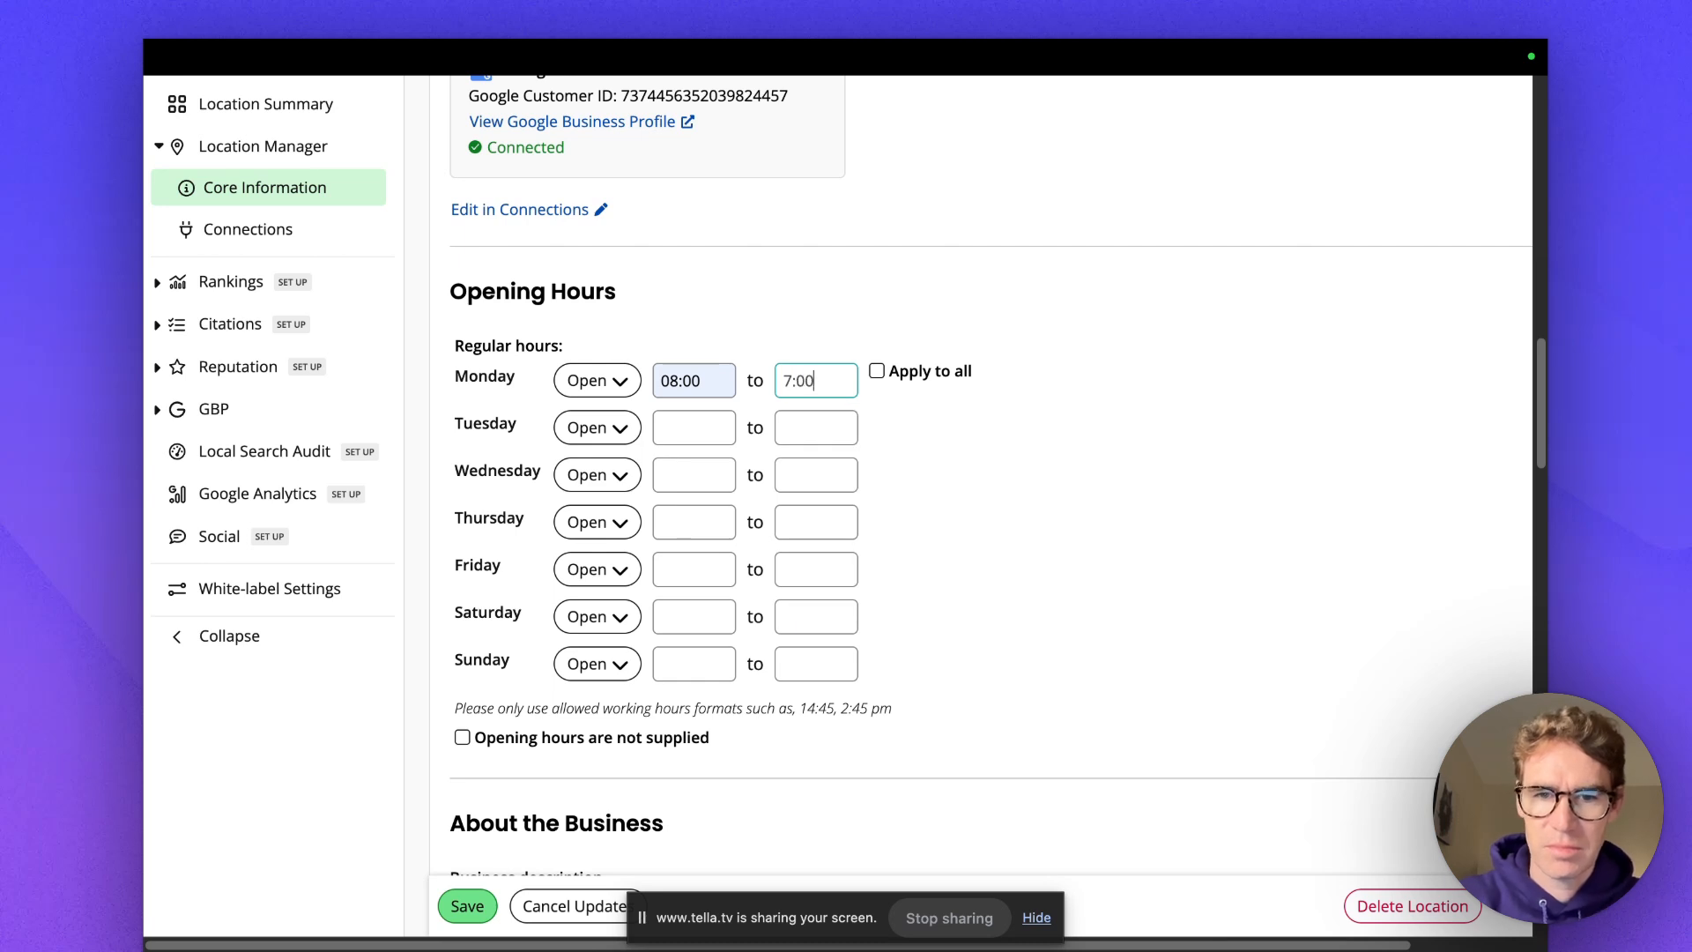
pyautogui.click(717, 381)
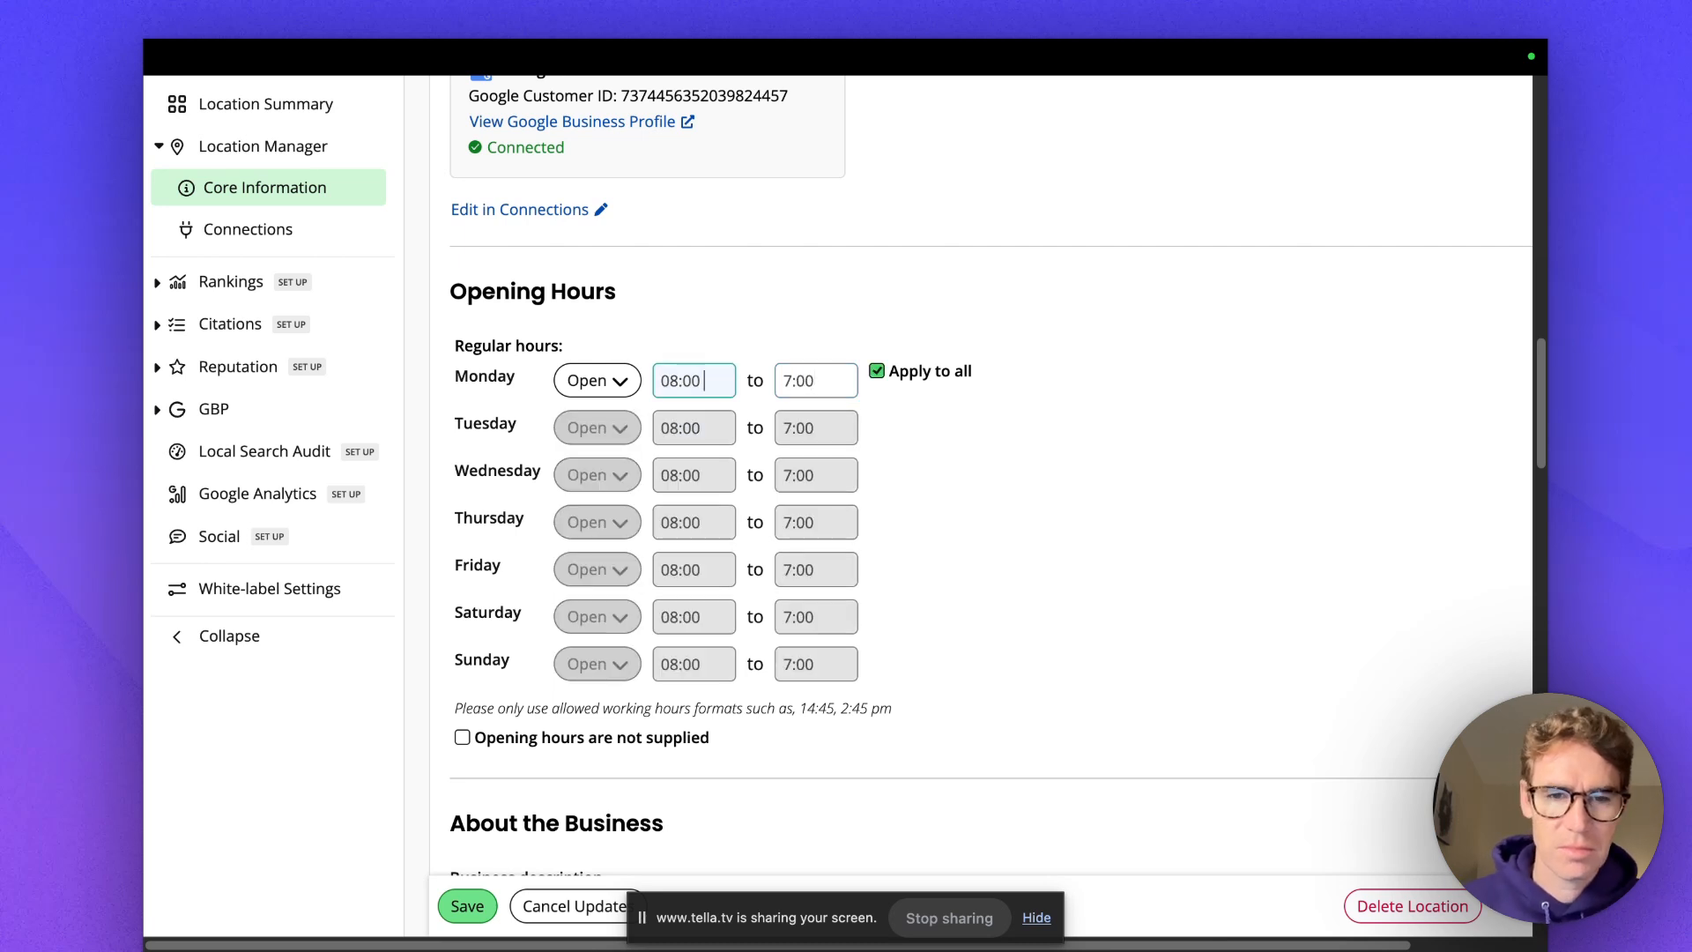
pyautogui.write('AM')
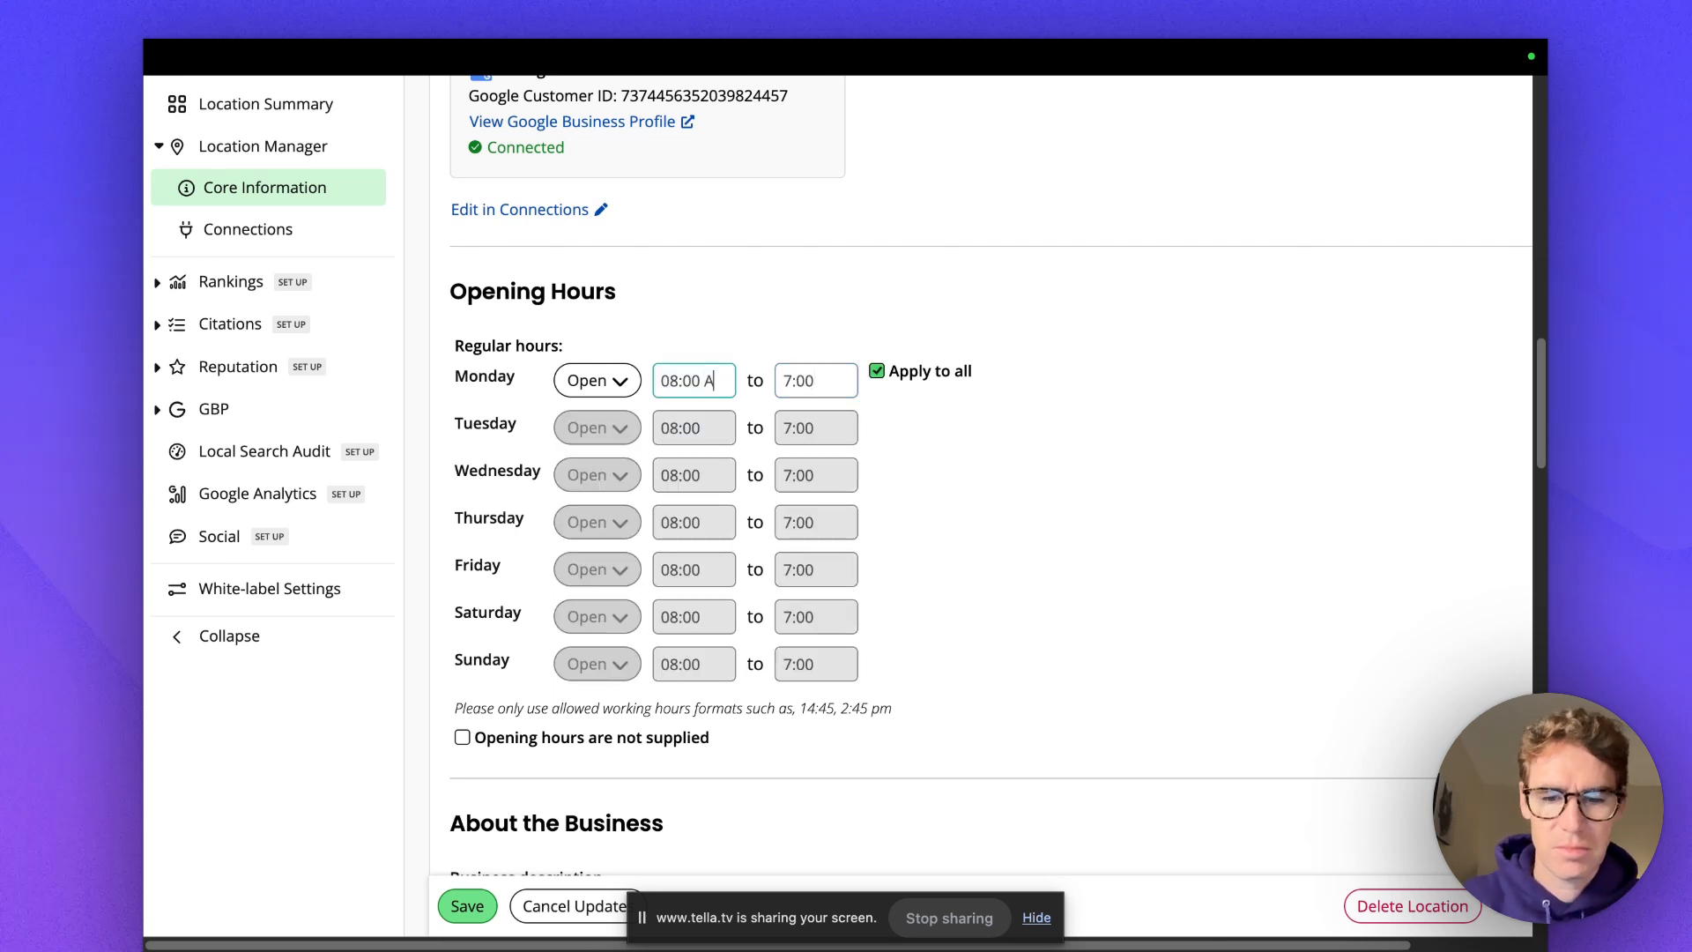
pyautogui.click(824, 379)
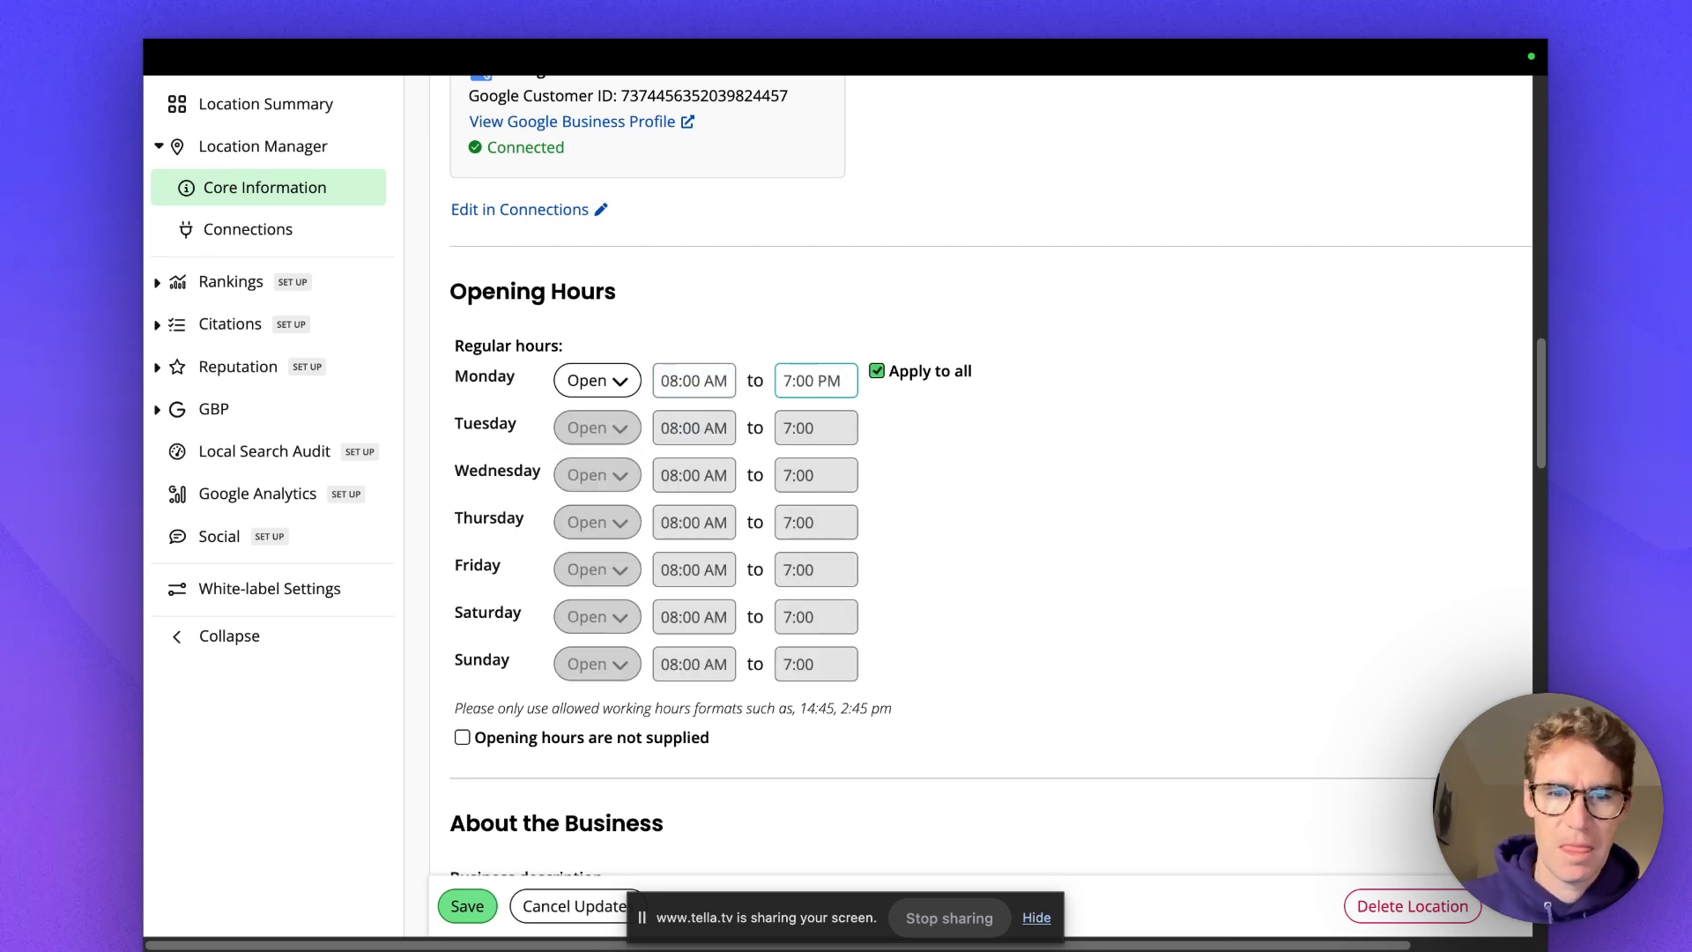
pyautogui.click(879, 372)
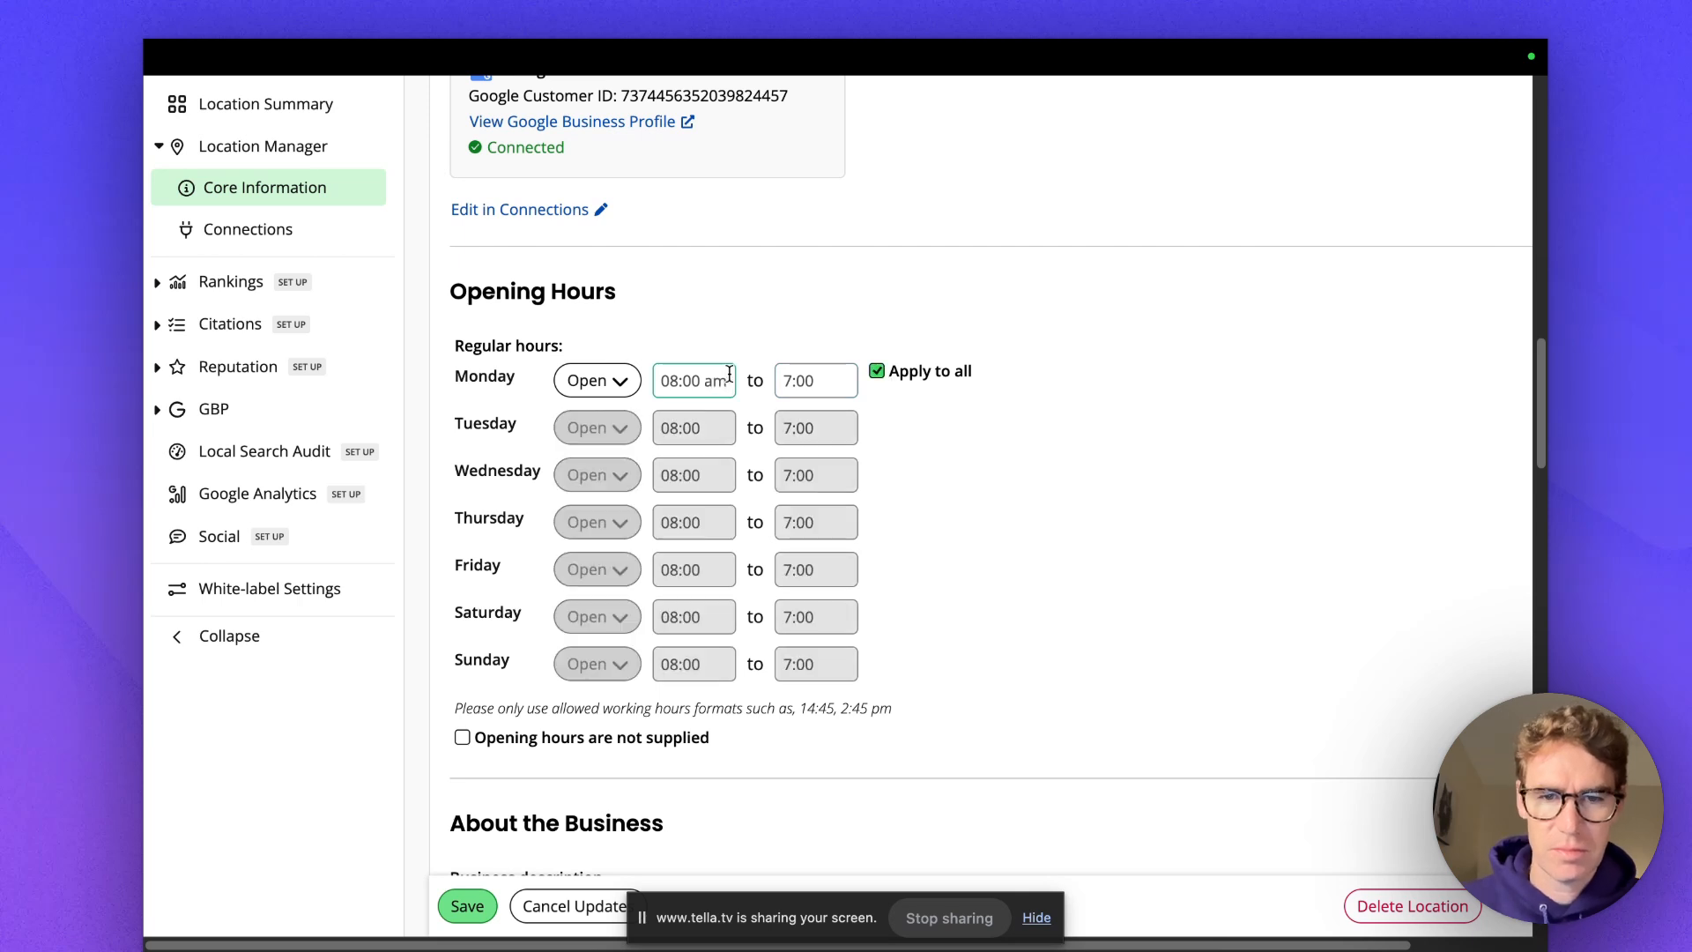
pyautogui.click(828, 382)
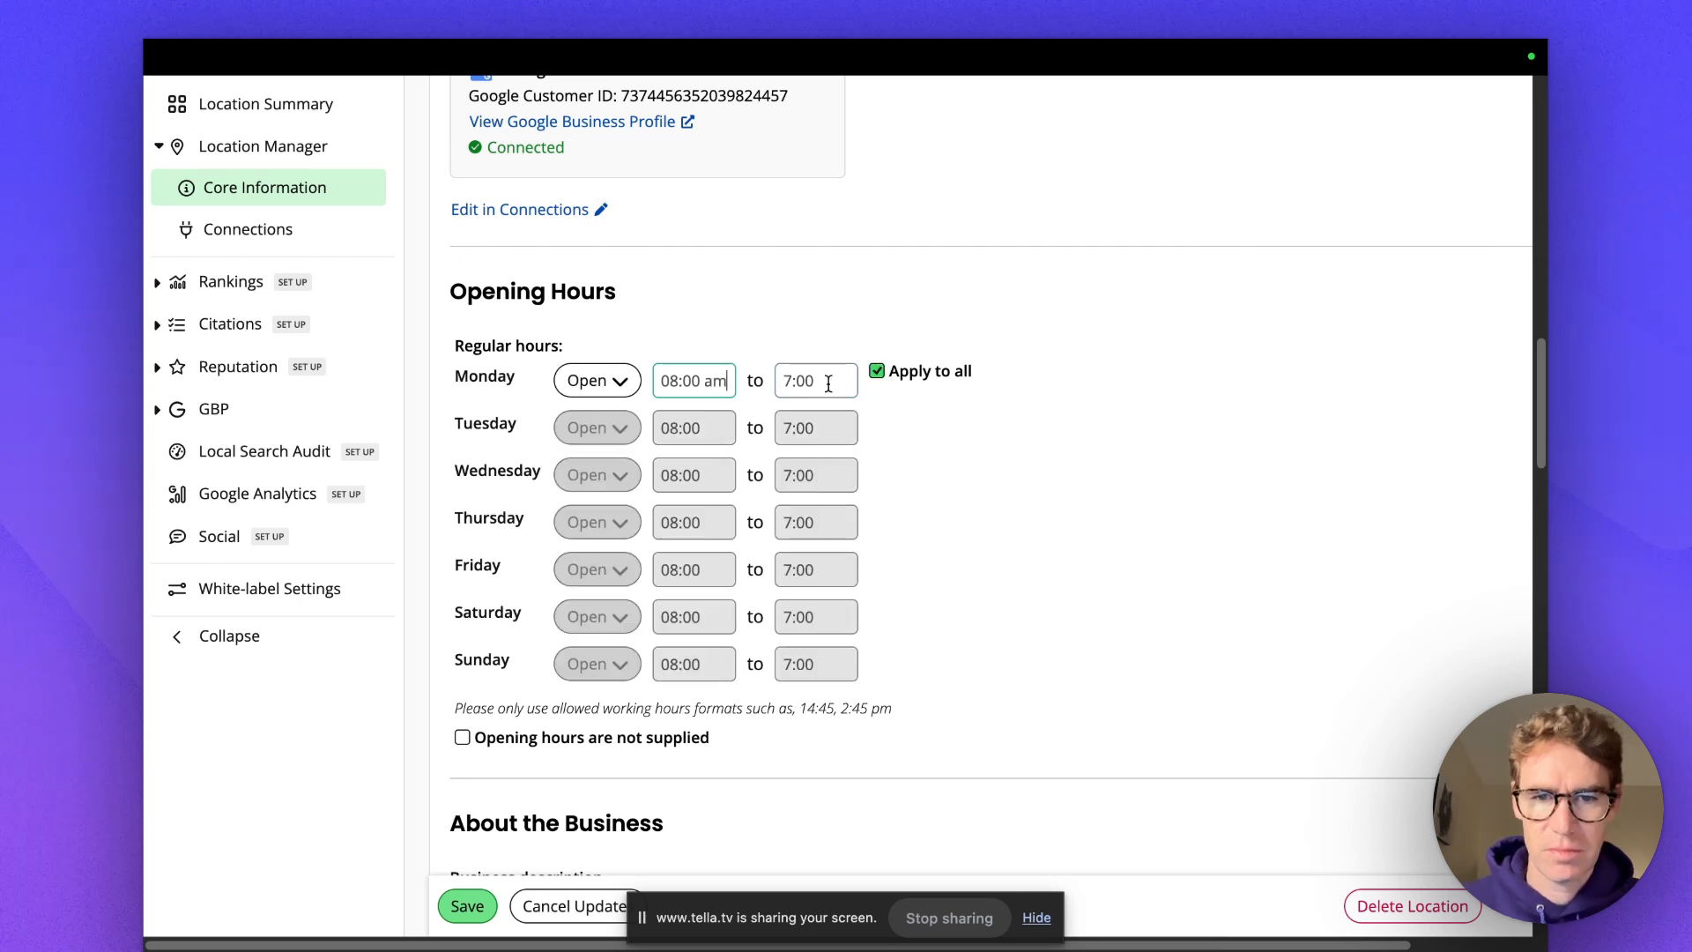
pyautogui.write('pm')
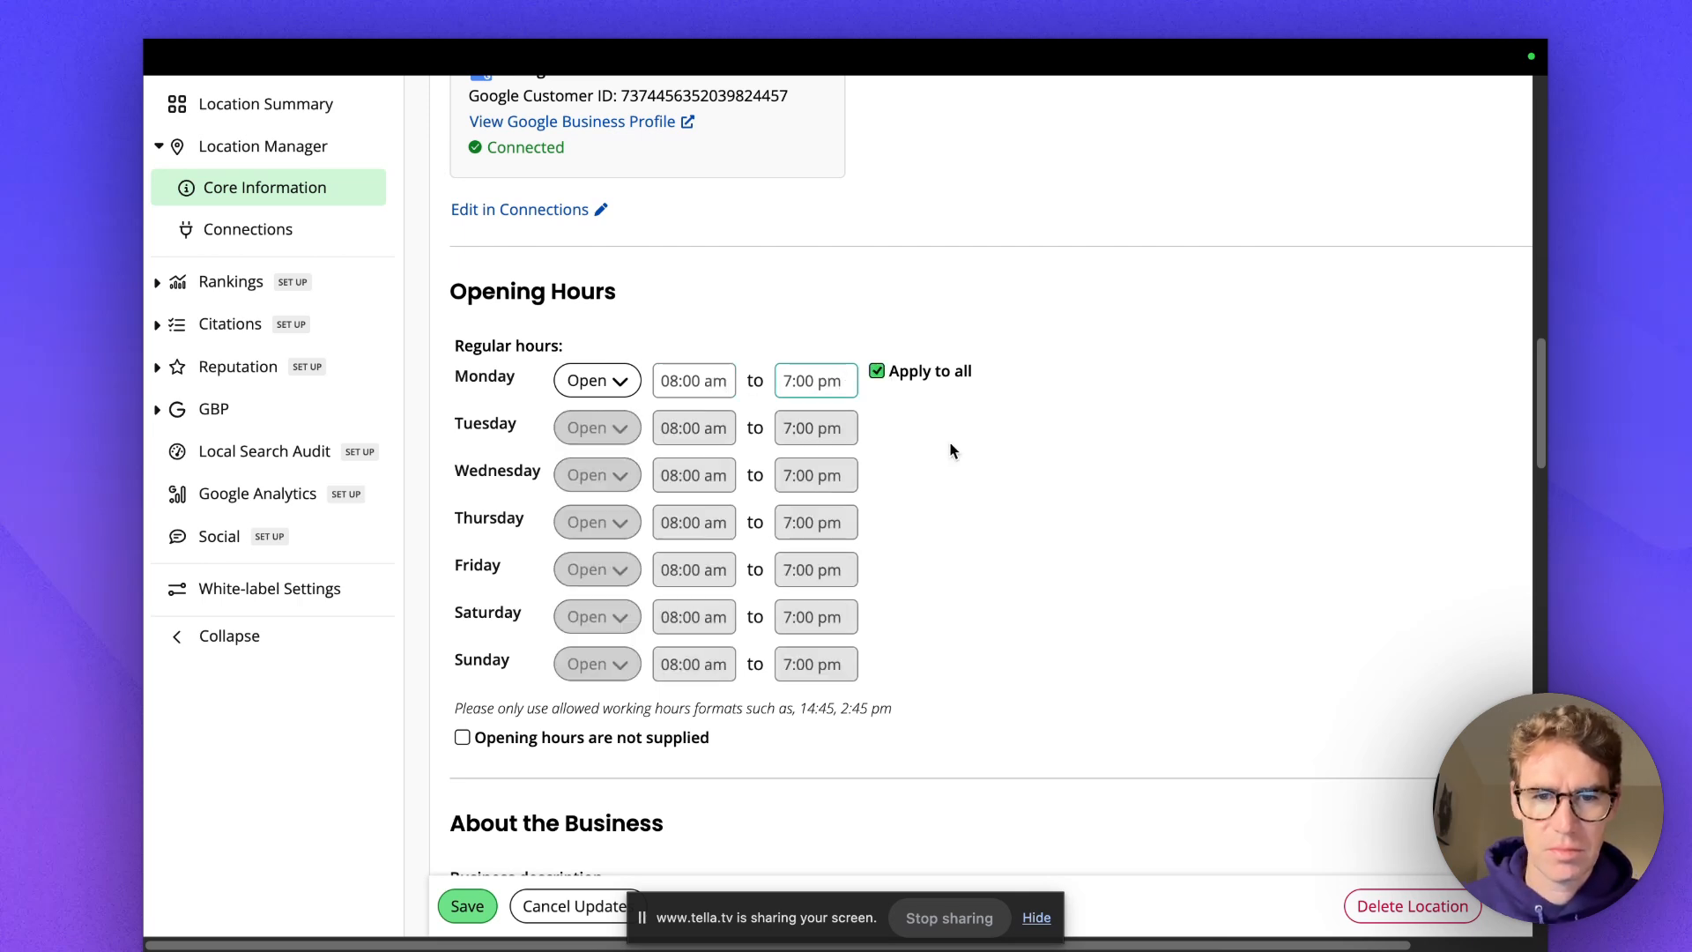
pyautogui.scroll(-5, 1007, 651)
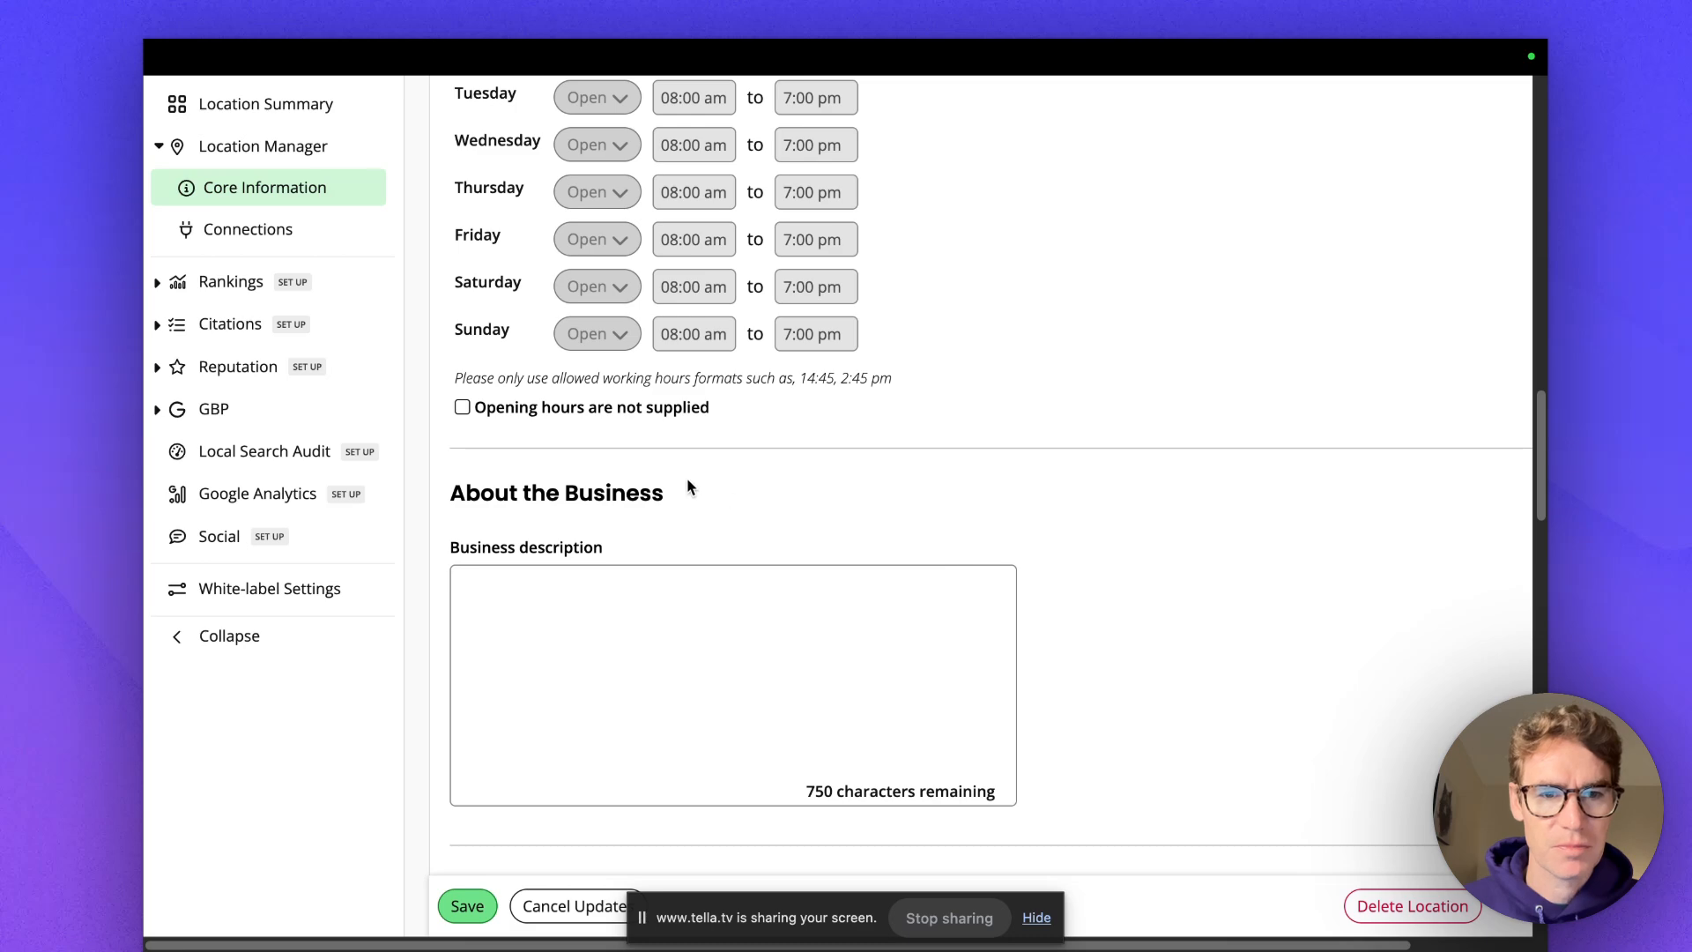
pyautogui.scroll(-5, 660, 614)
pyautogui.scroll(3, 727, 382)
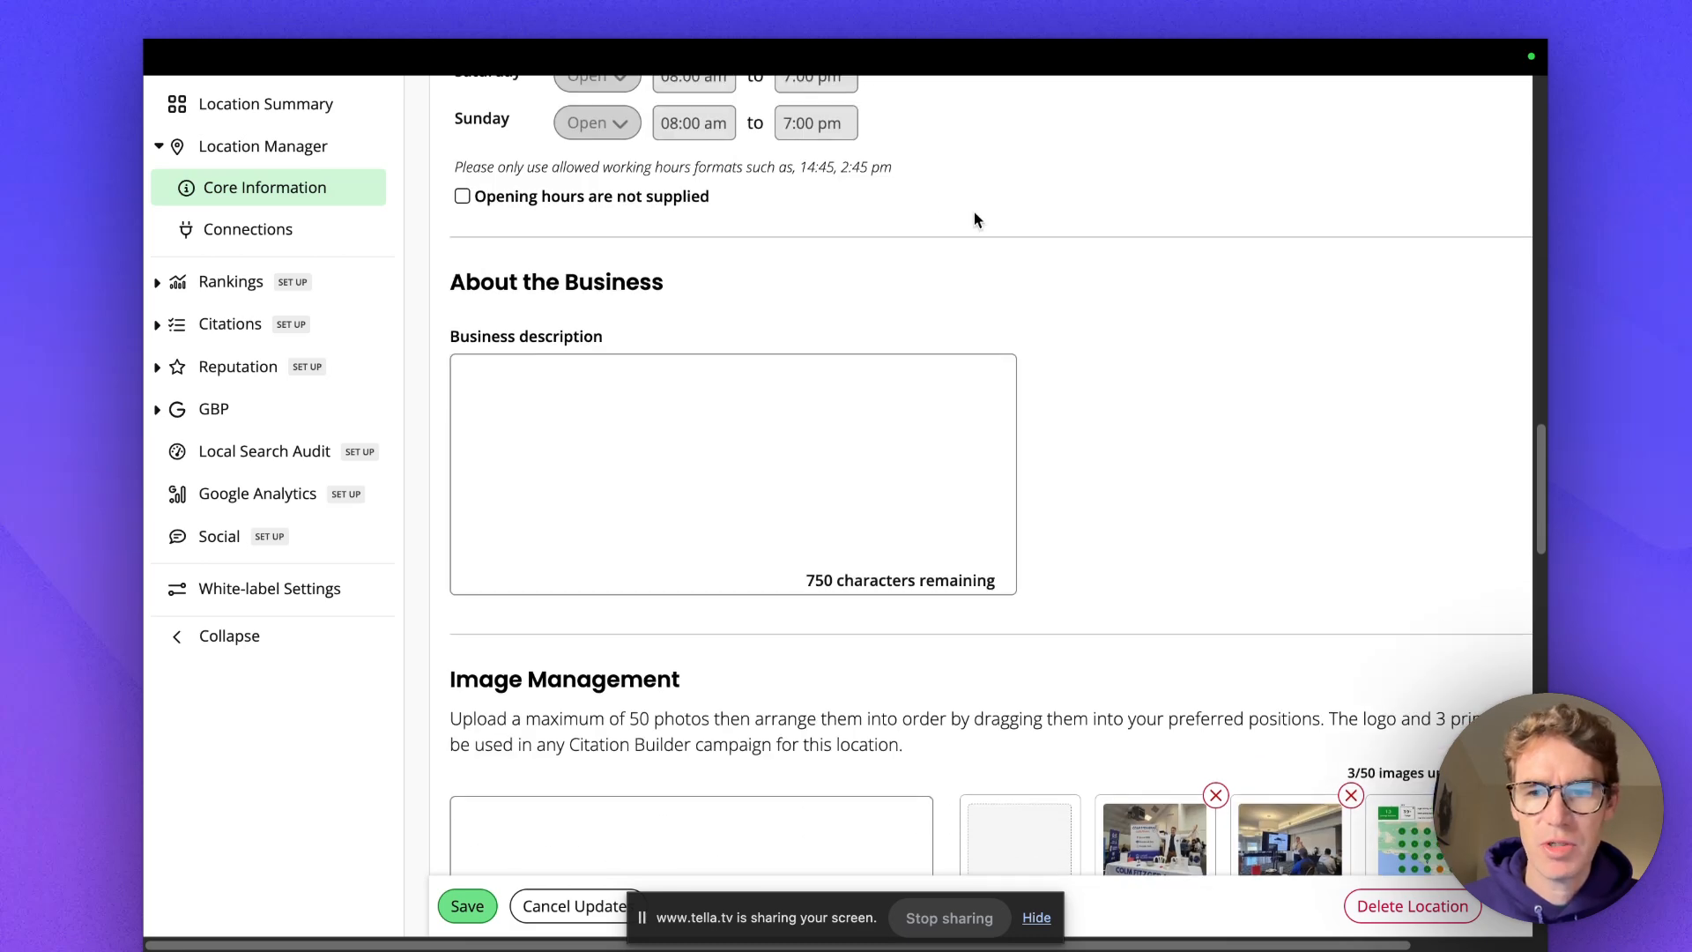
# Expand and select the Google profile's full business description, then return to BrightLocal.
pyautogui.click(1128, 95)
pyautogui.scroll(-4, 1232, 454)
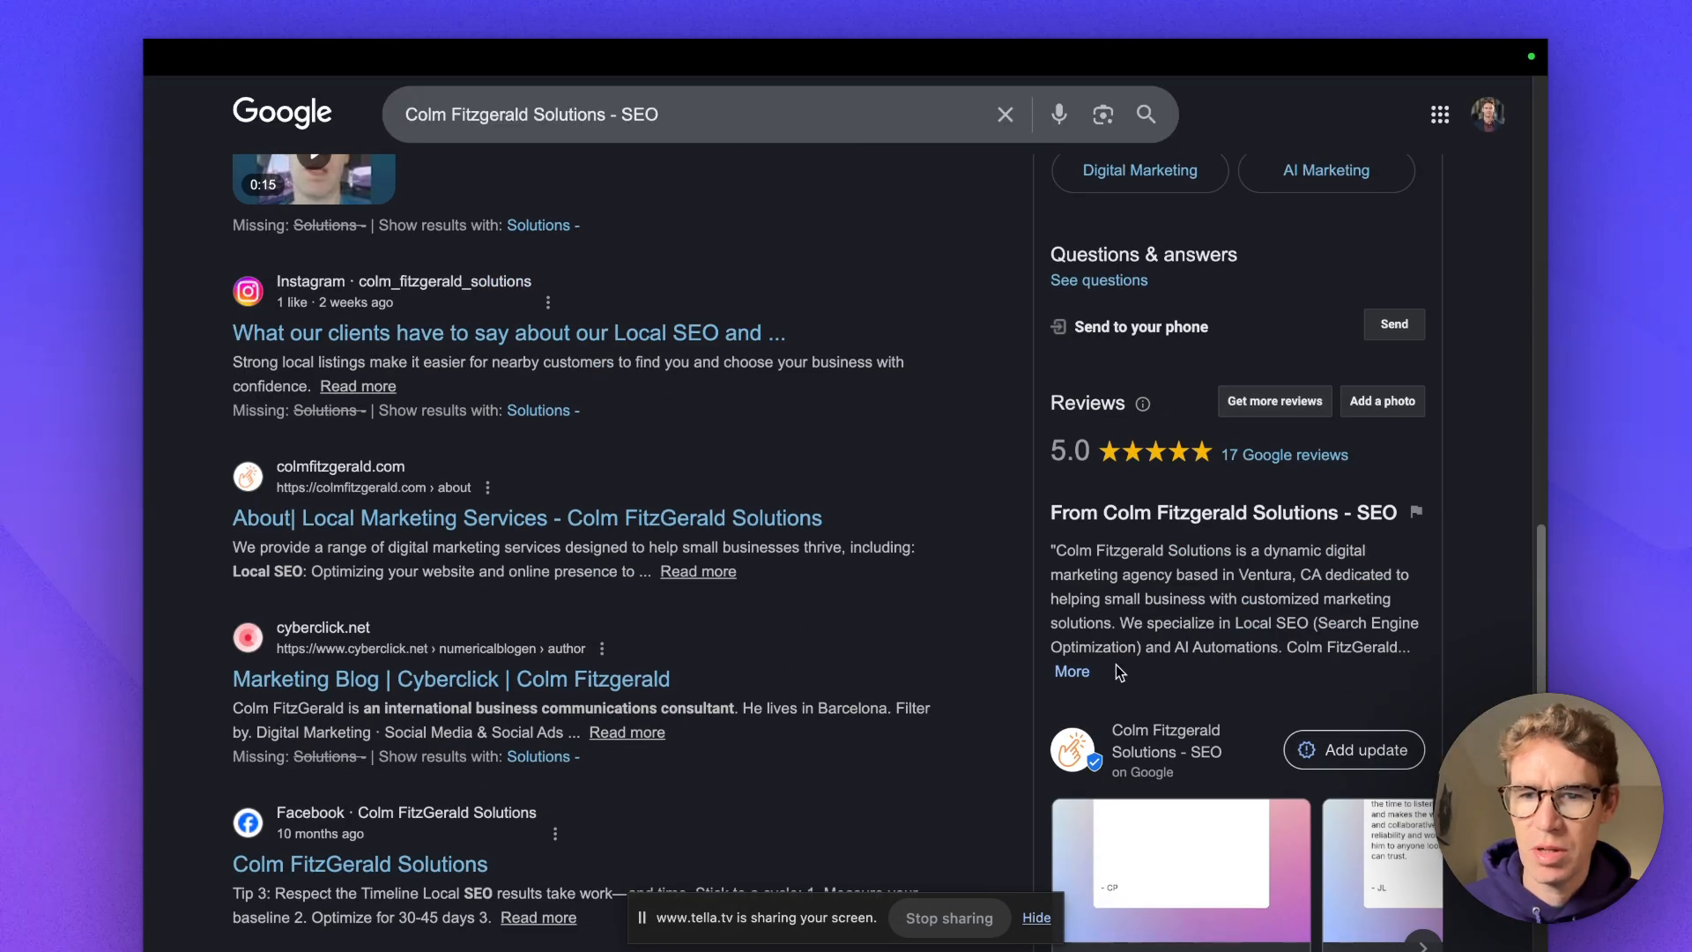
pyautogui.click(1073, 672)
pyautogui.moveTo(1056, 550); pyautogui.dragTo(1207, 714)
pyautogui.moveTo(1071, 44)
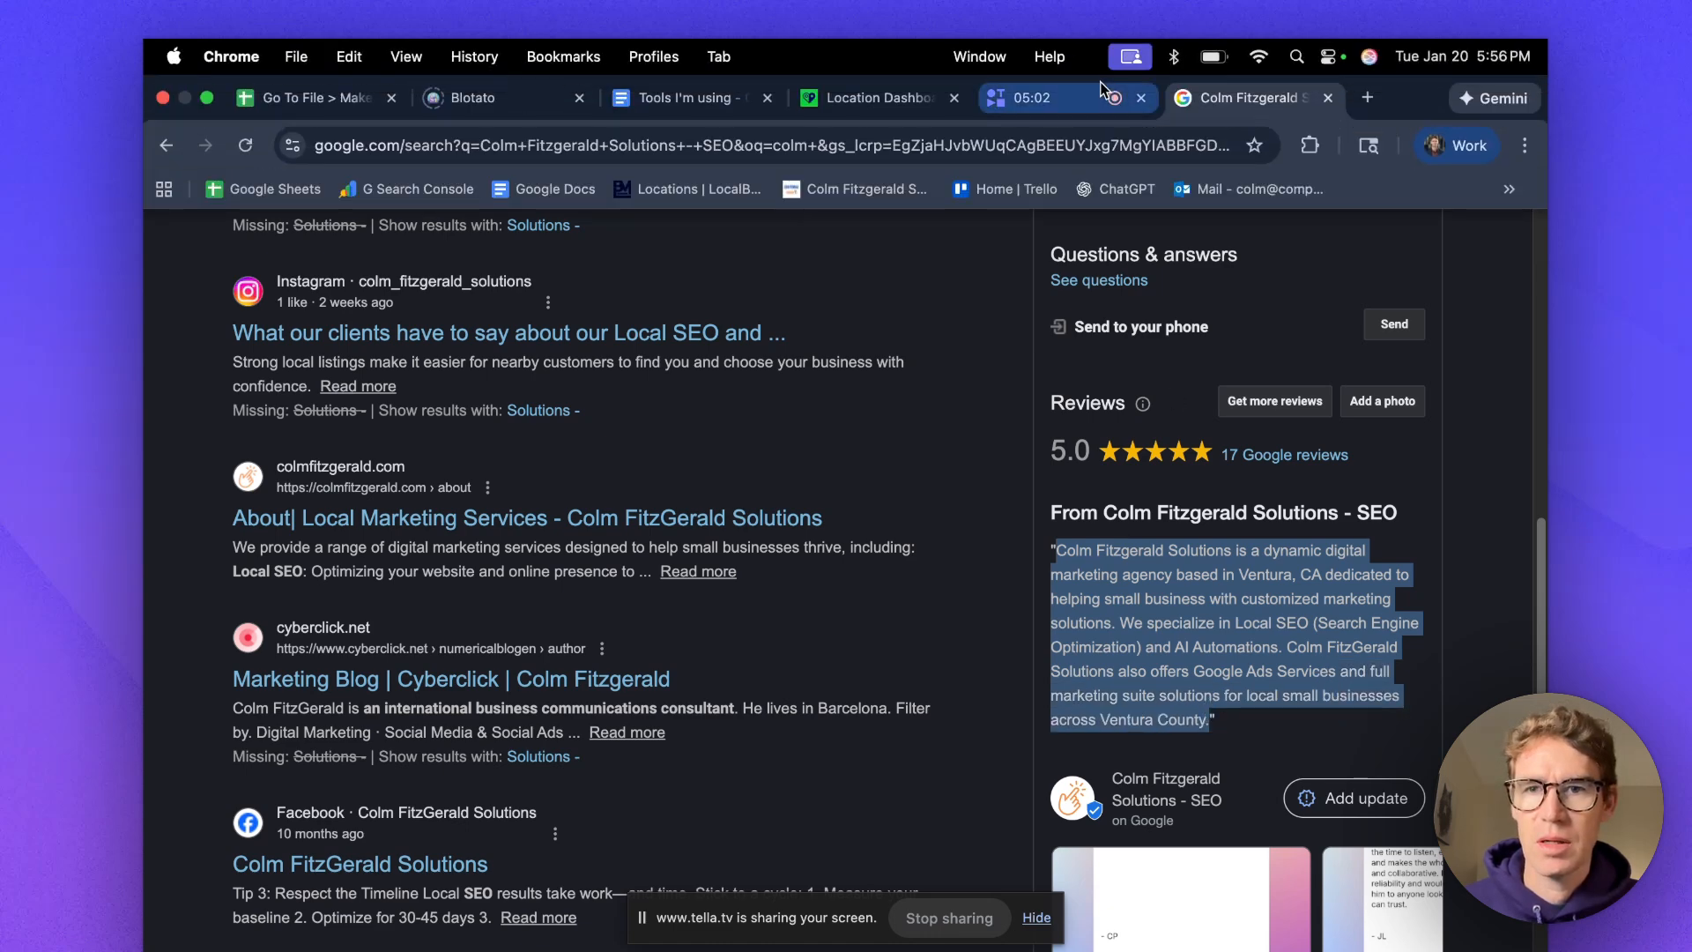
pyautogui.click(916, 104)
# Upload the logo image file and place it in the Logo slot of Image Management.
pyautogui.click(637, 393)
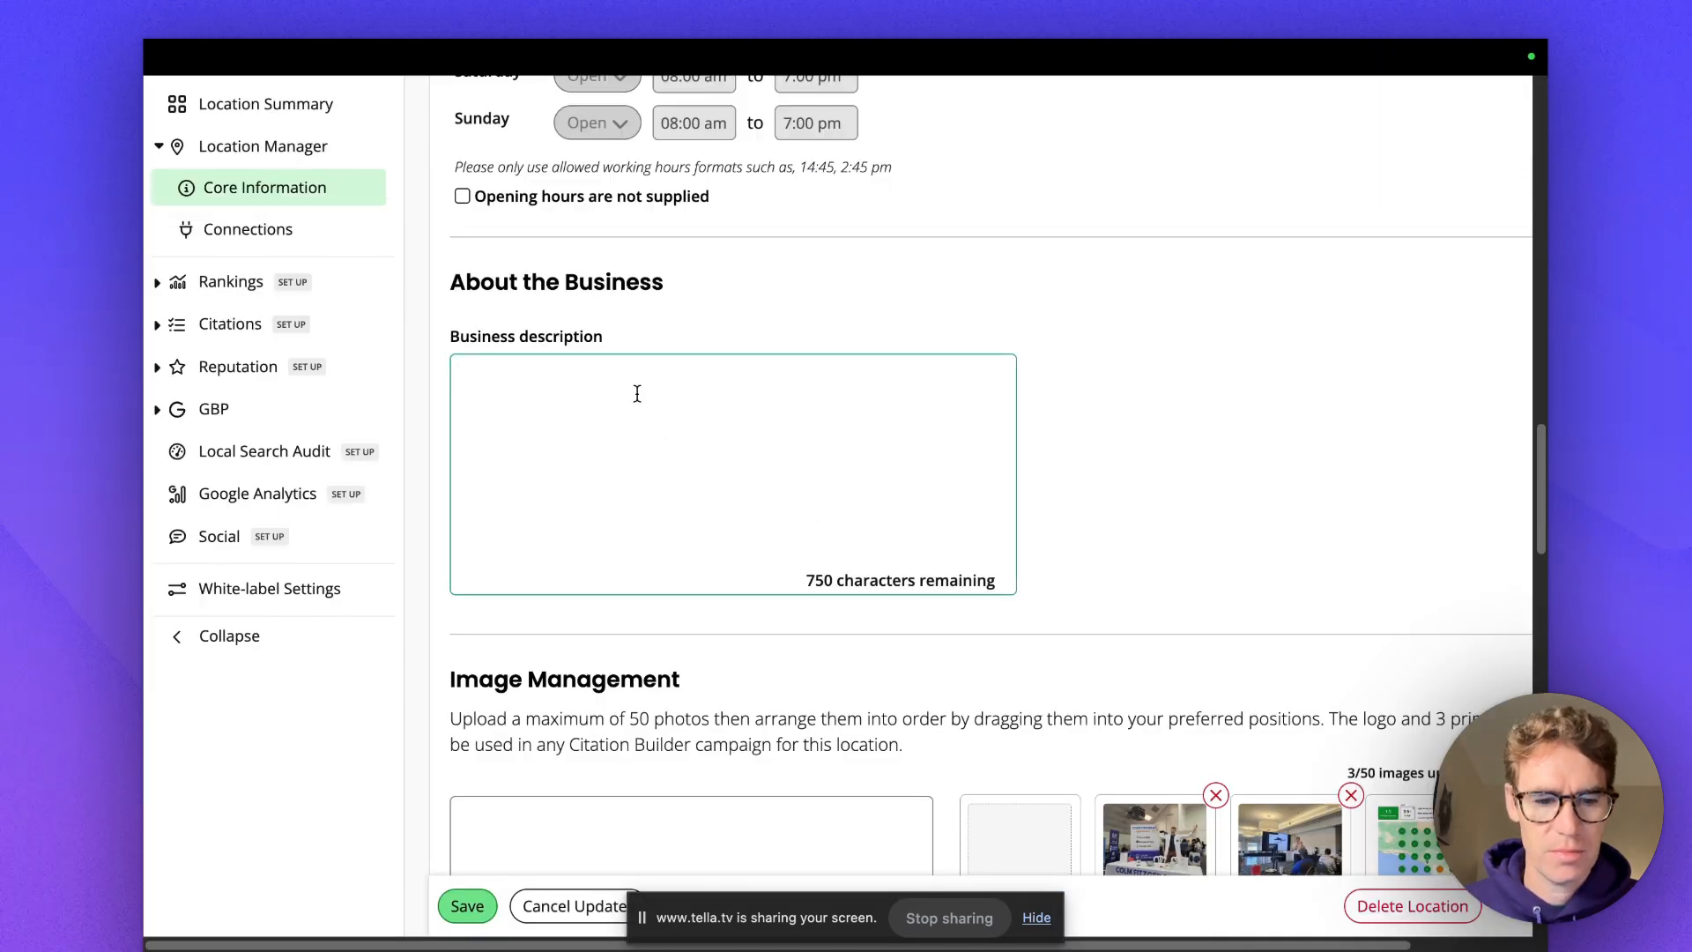
pyautogui.scroll(-6, 637, 393)
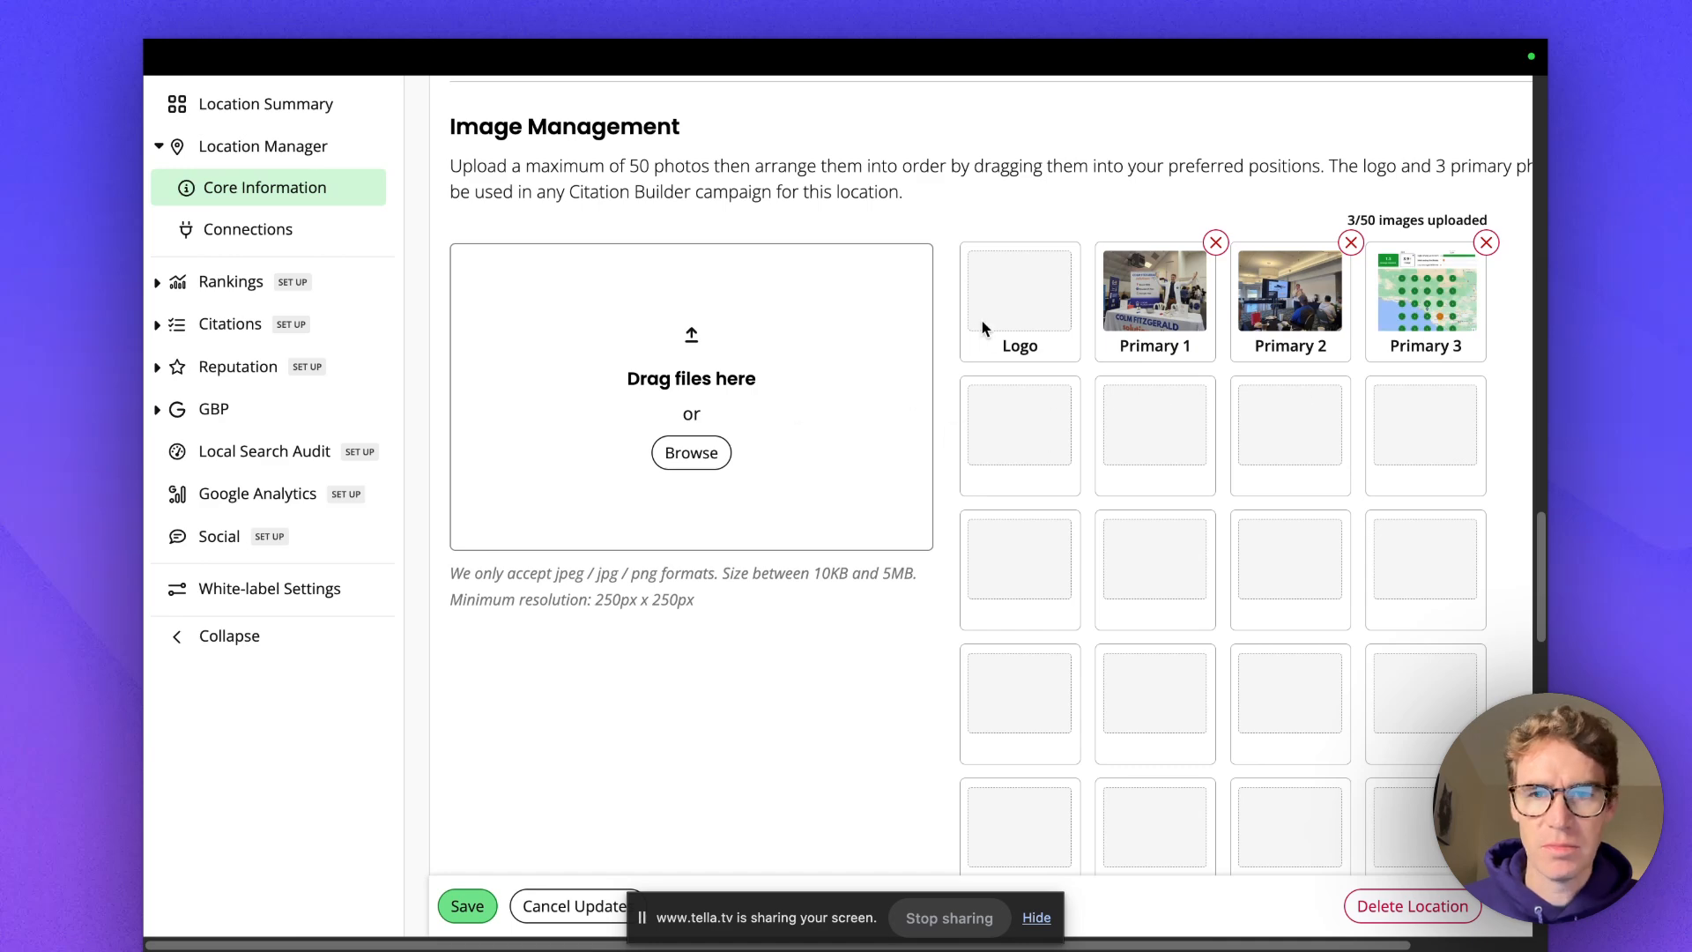
pyautogui.click(698, 458)
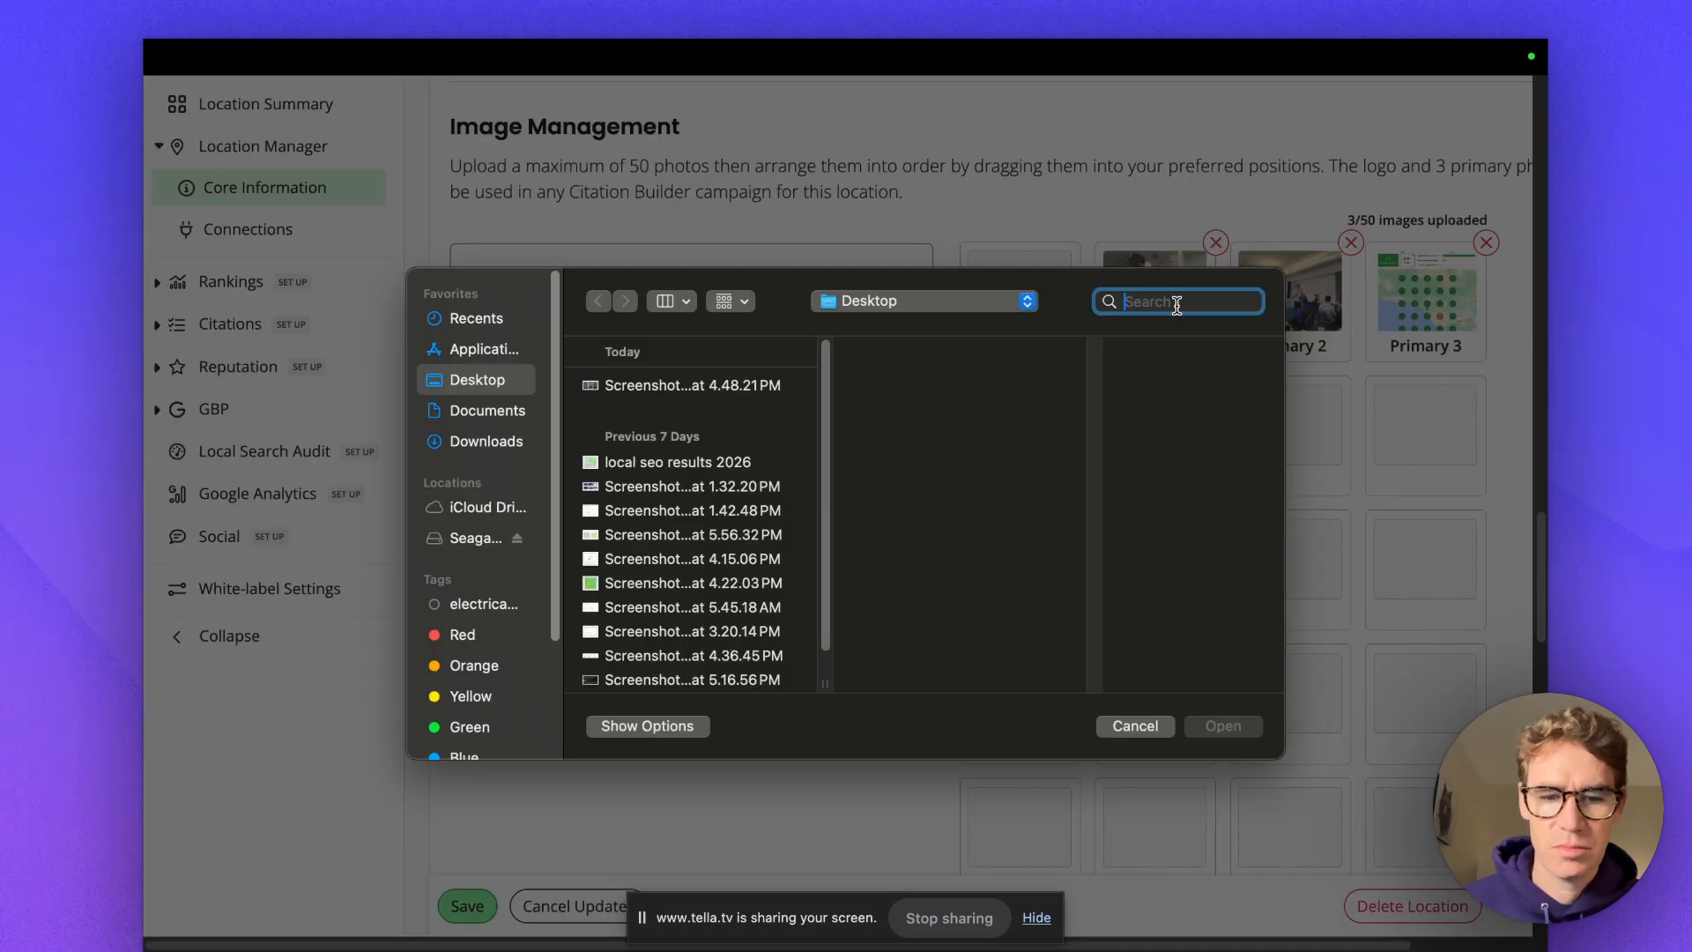
pyautogui.write('c')
pyautogui.moveTo(1050, 421); pyautogui.dragTo(1054, 291)
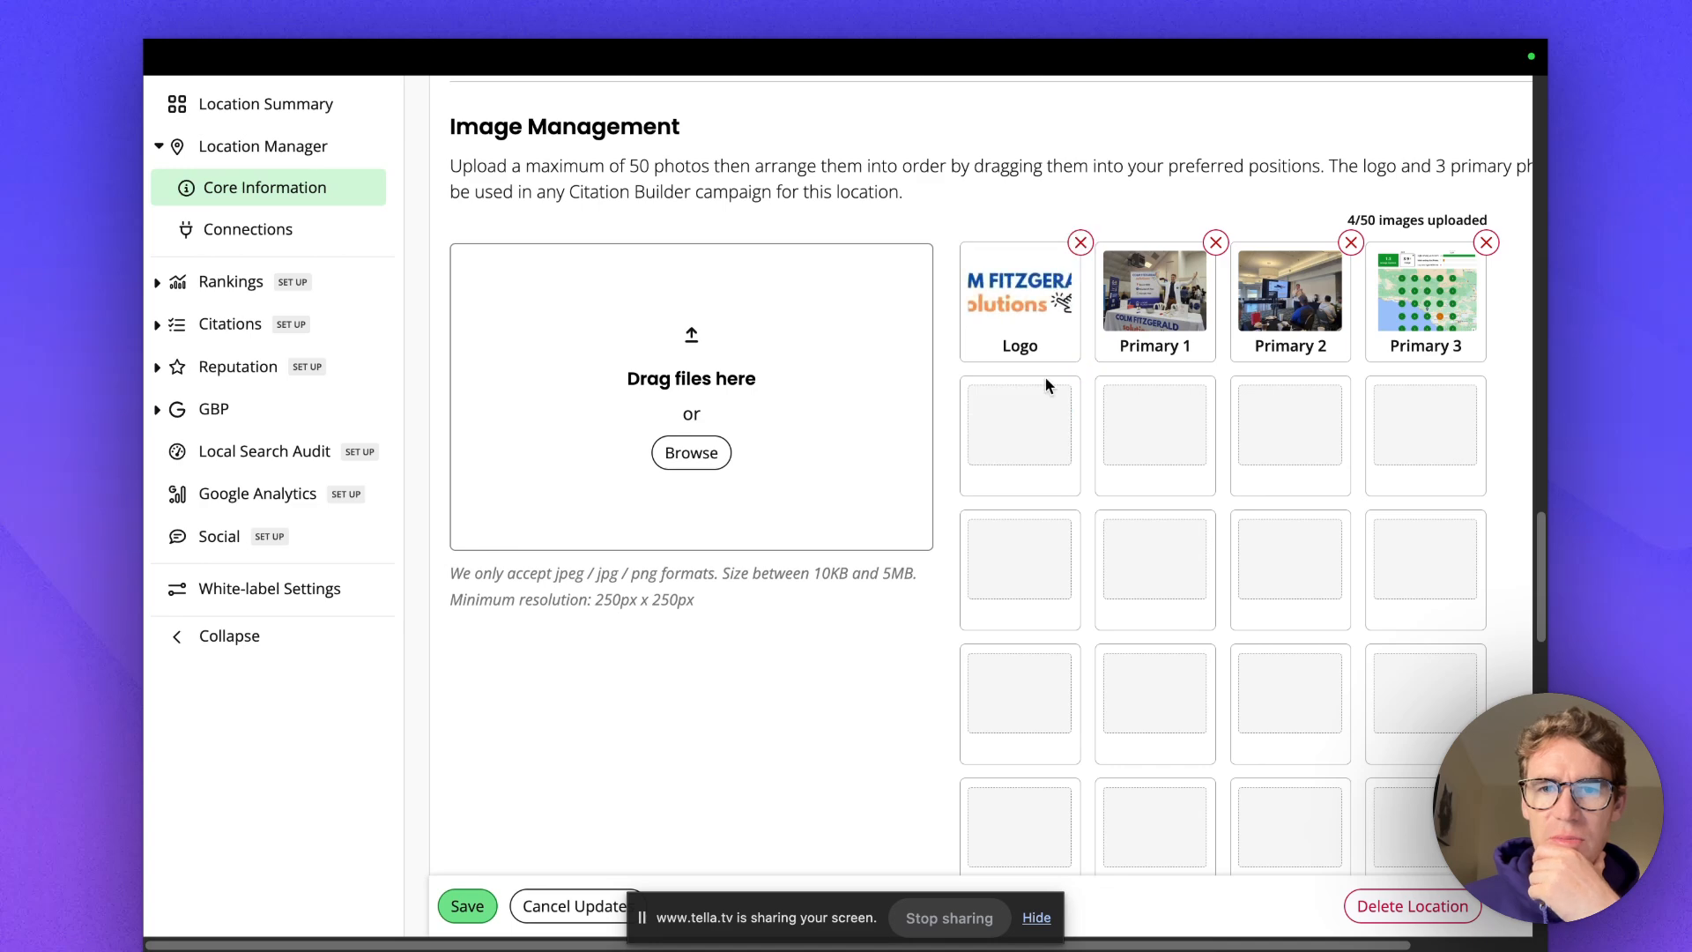
pyautogui.scroll(-10, 837, 441)
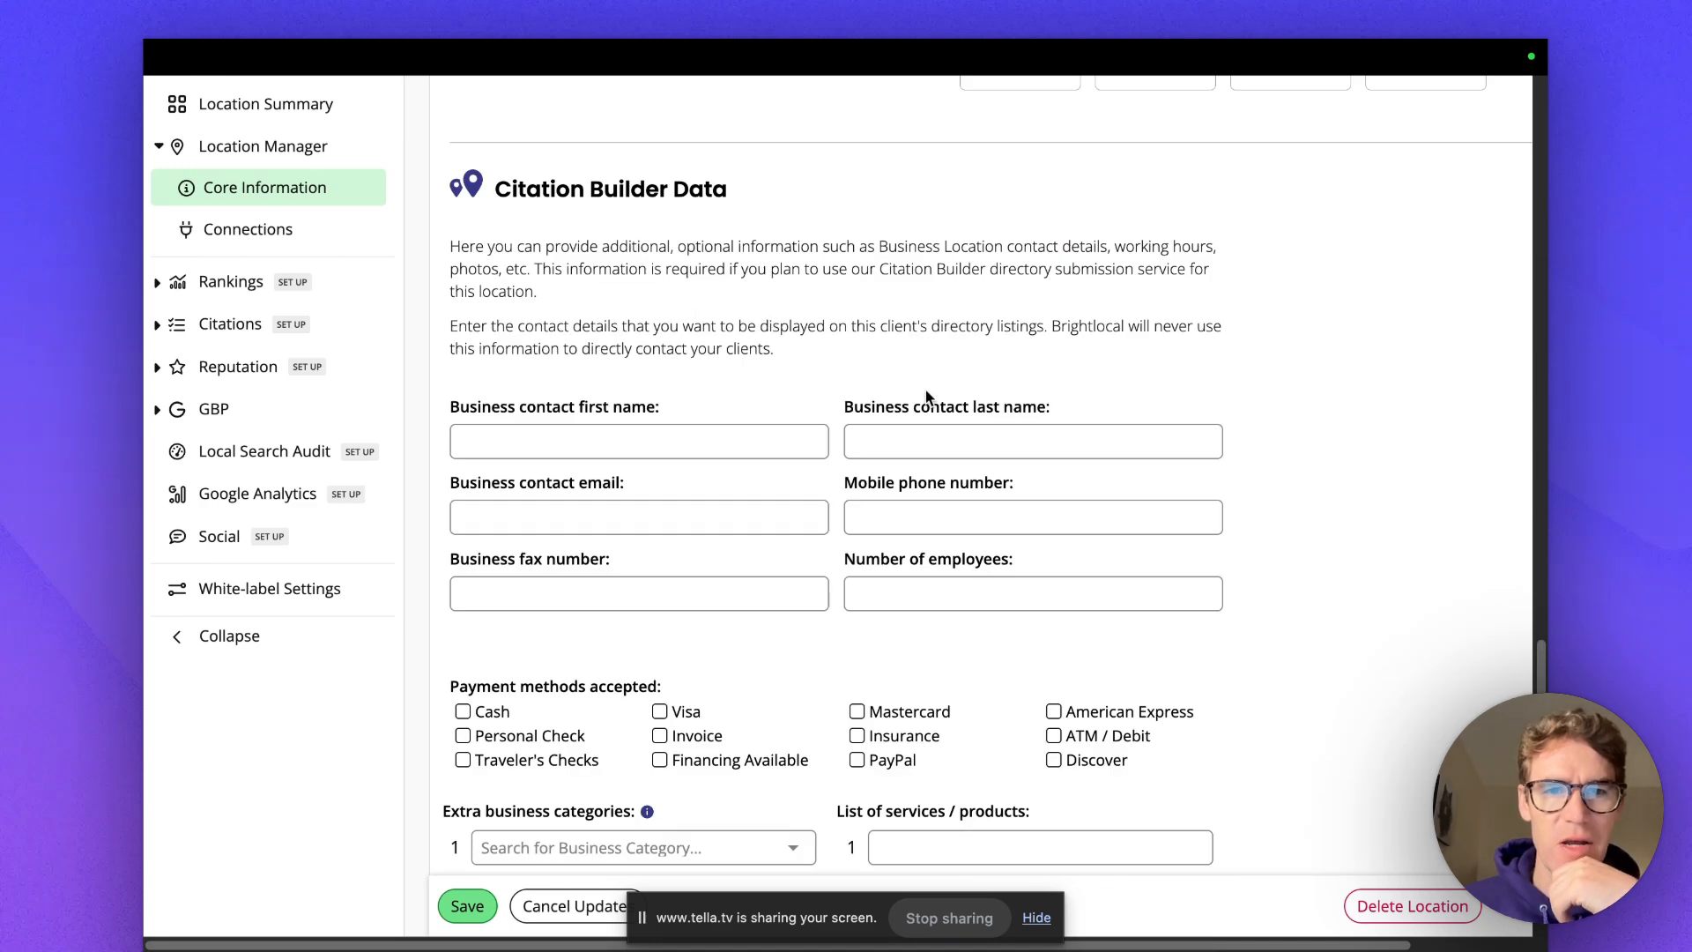
# Enter the contact's first name, last name and mobile phone number.
pyautogui.click(721, 451)
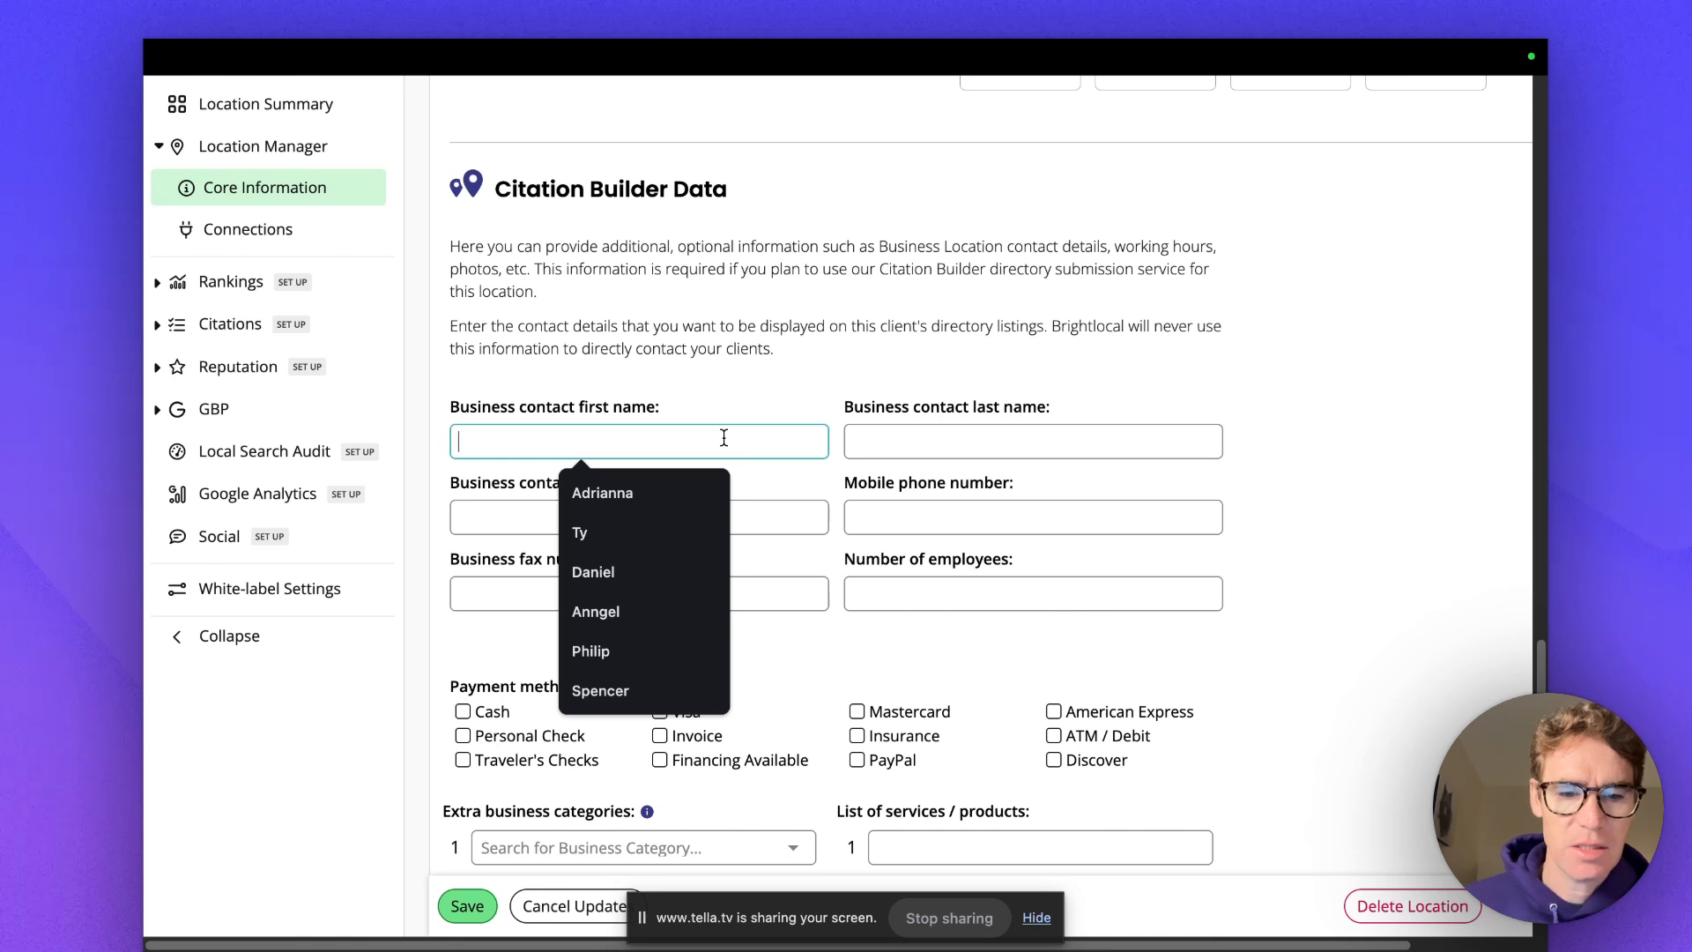
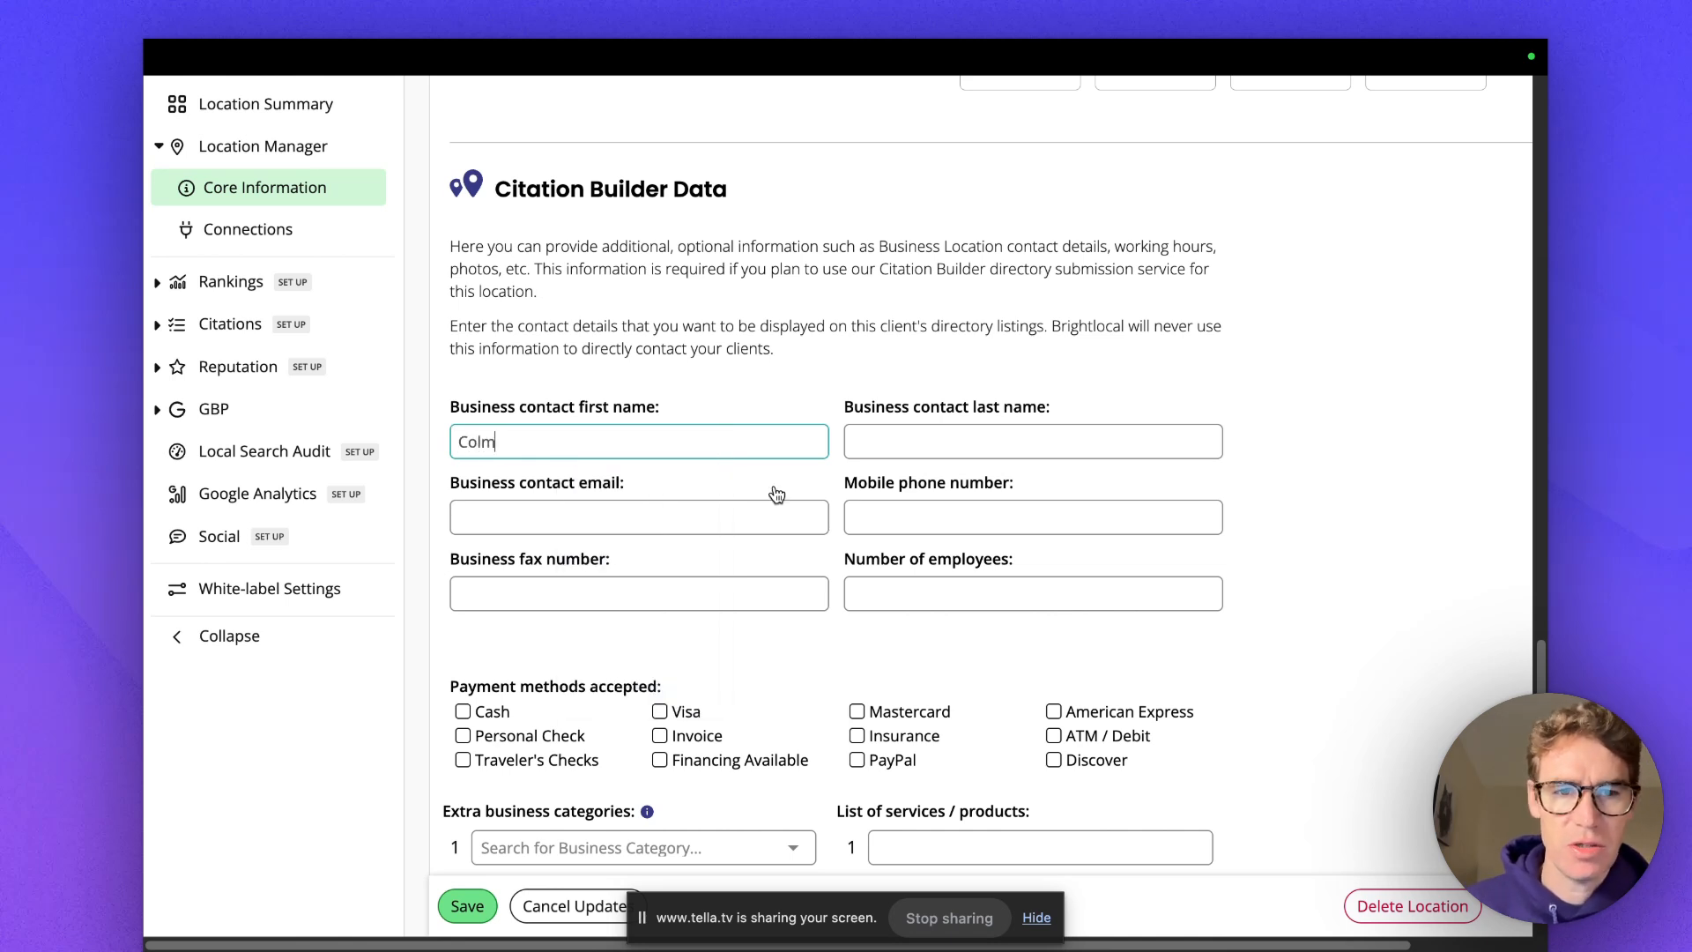
pyautogui.click(885, 441)
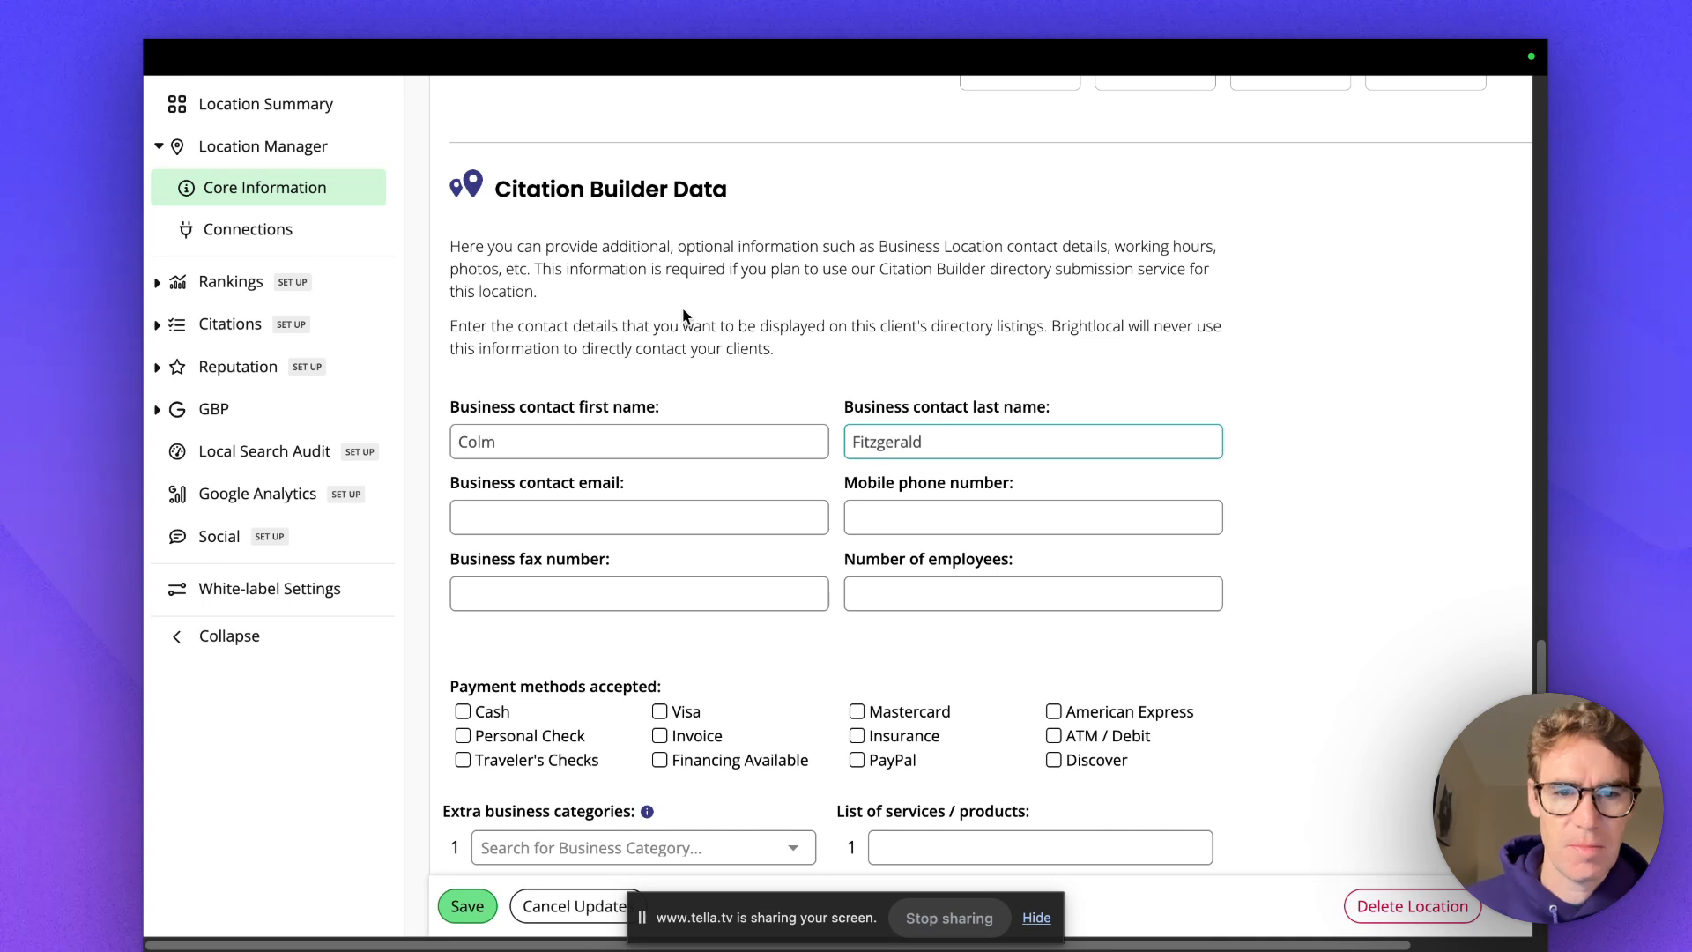
pyautogui.click(908, 524)
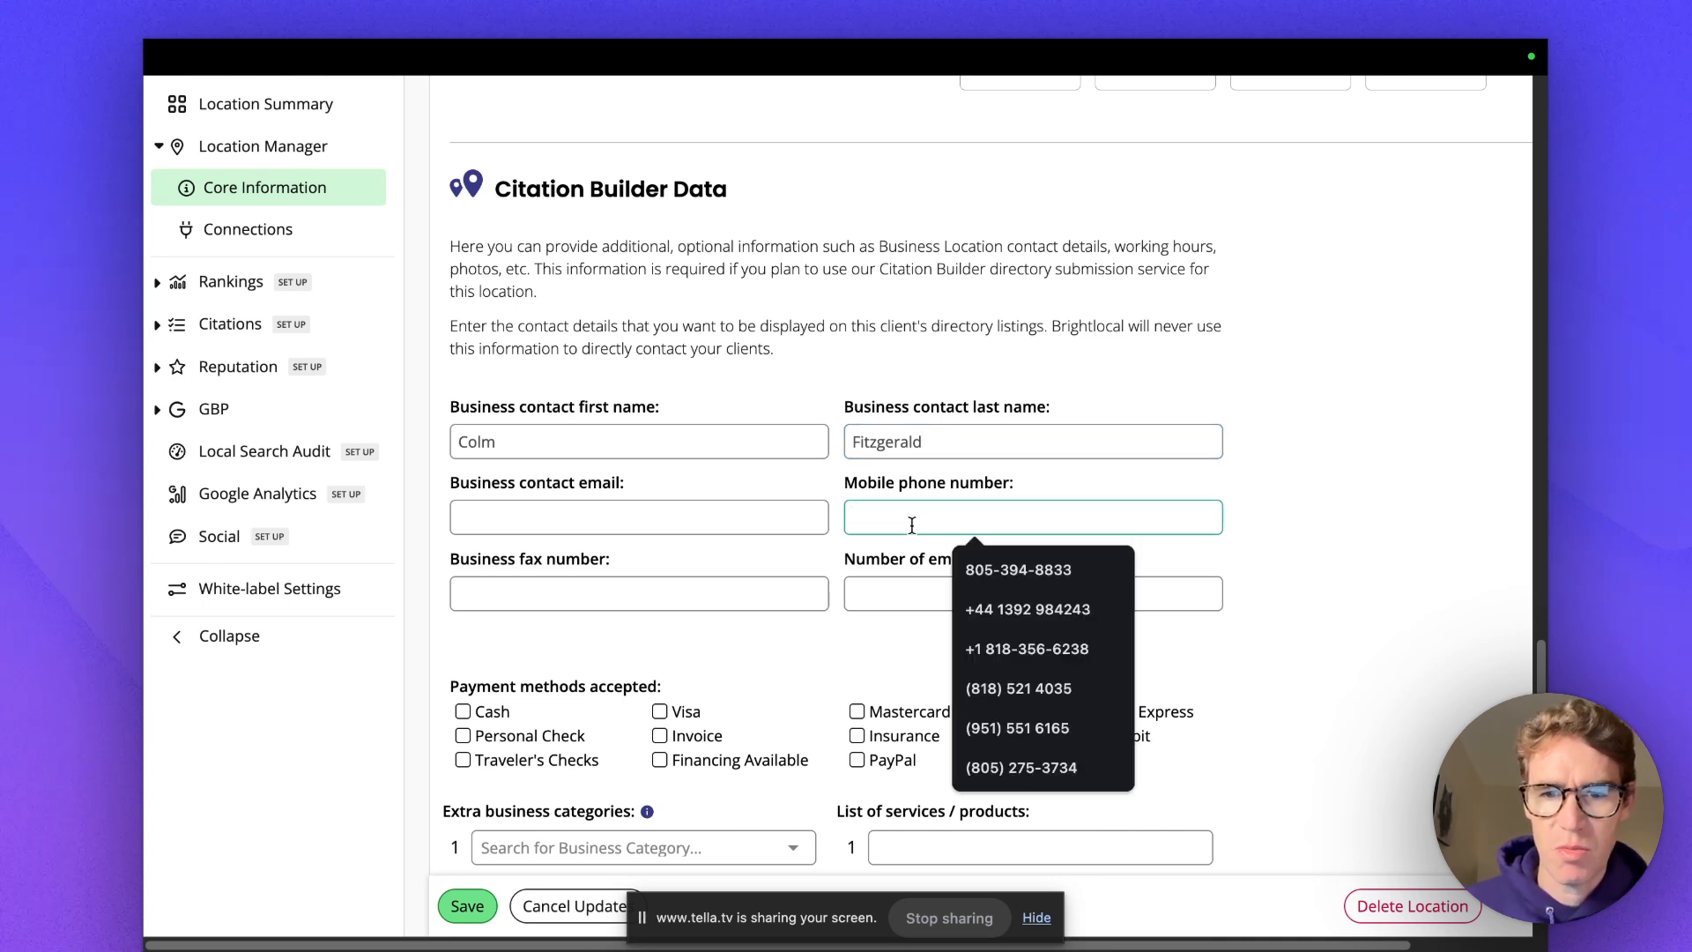
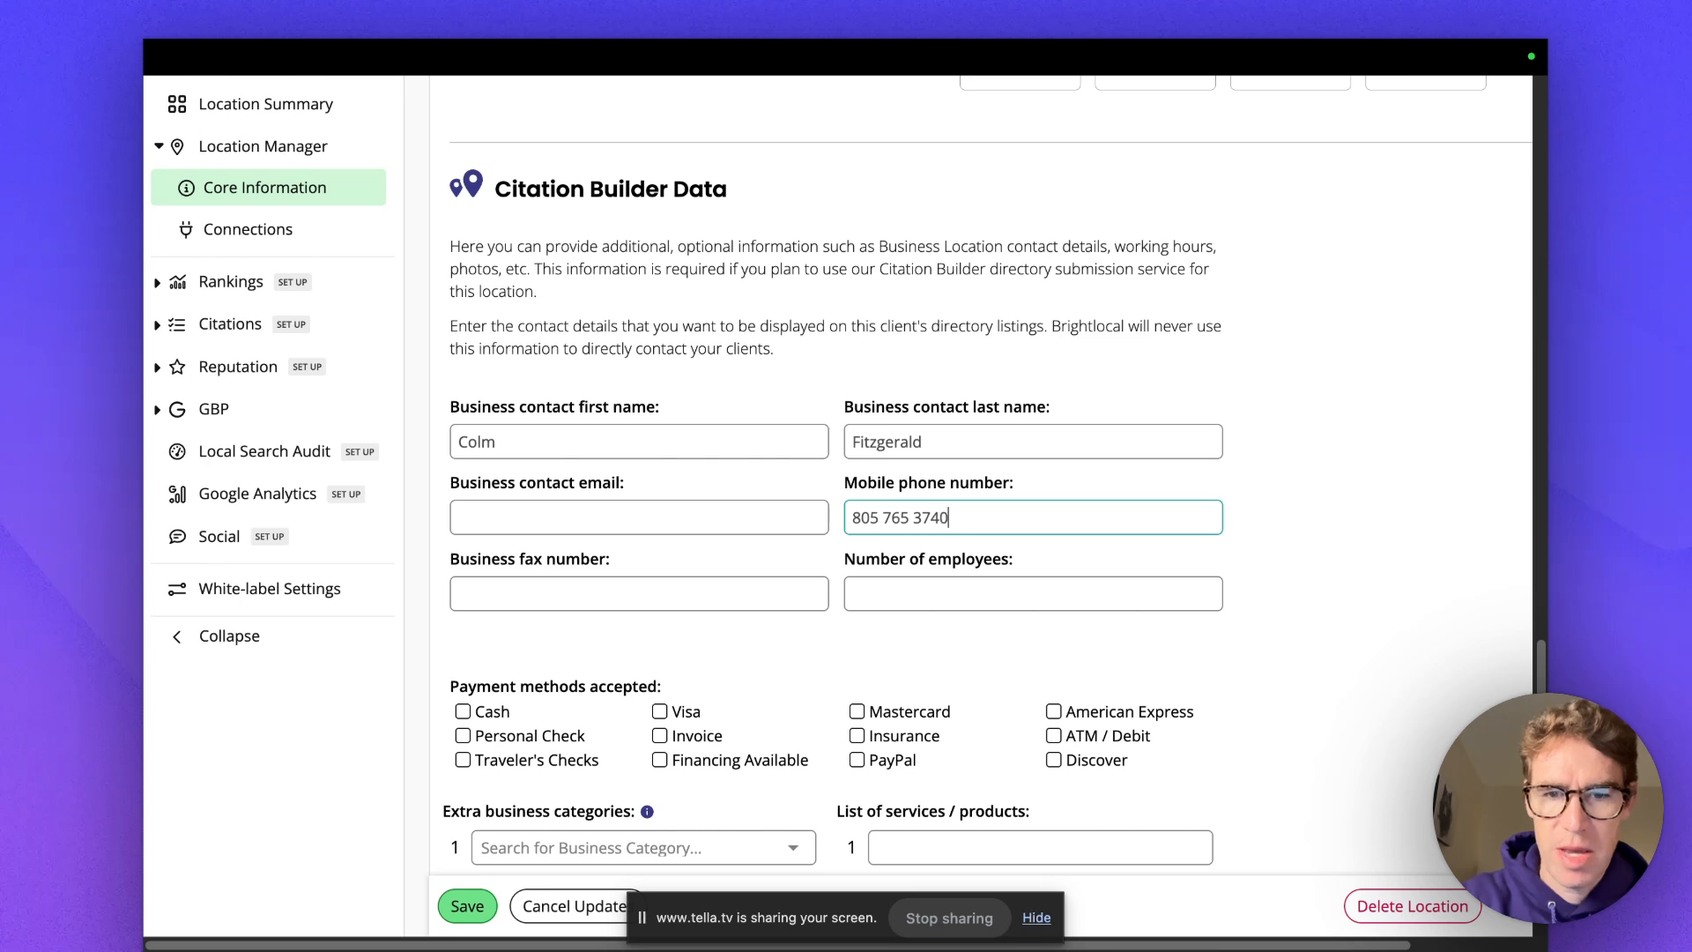
# Accept Visa, Mastercard, PayPal, American Express and Discover as payment methods, leaving Invoice unticked.
pyautogui.scroll(-2, 632, 540)
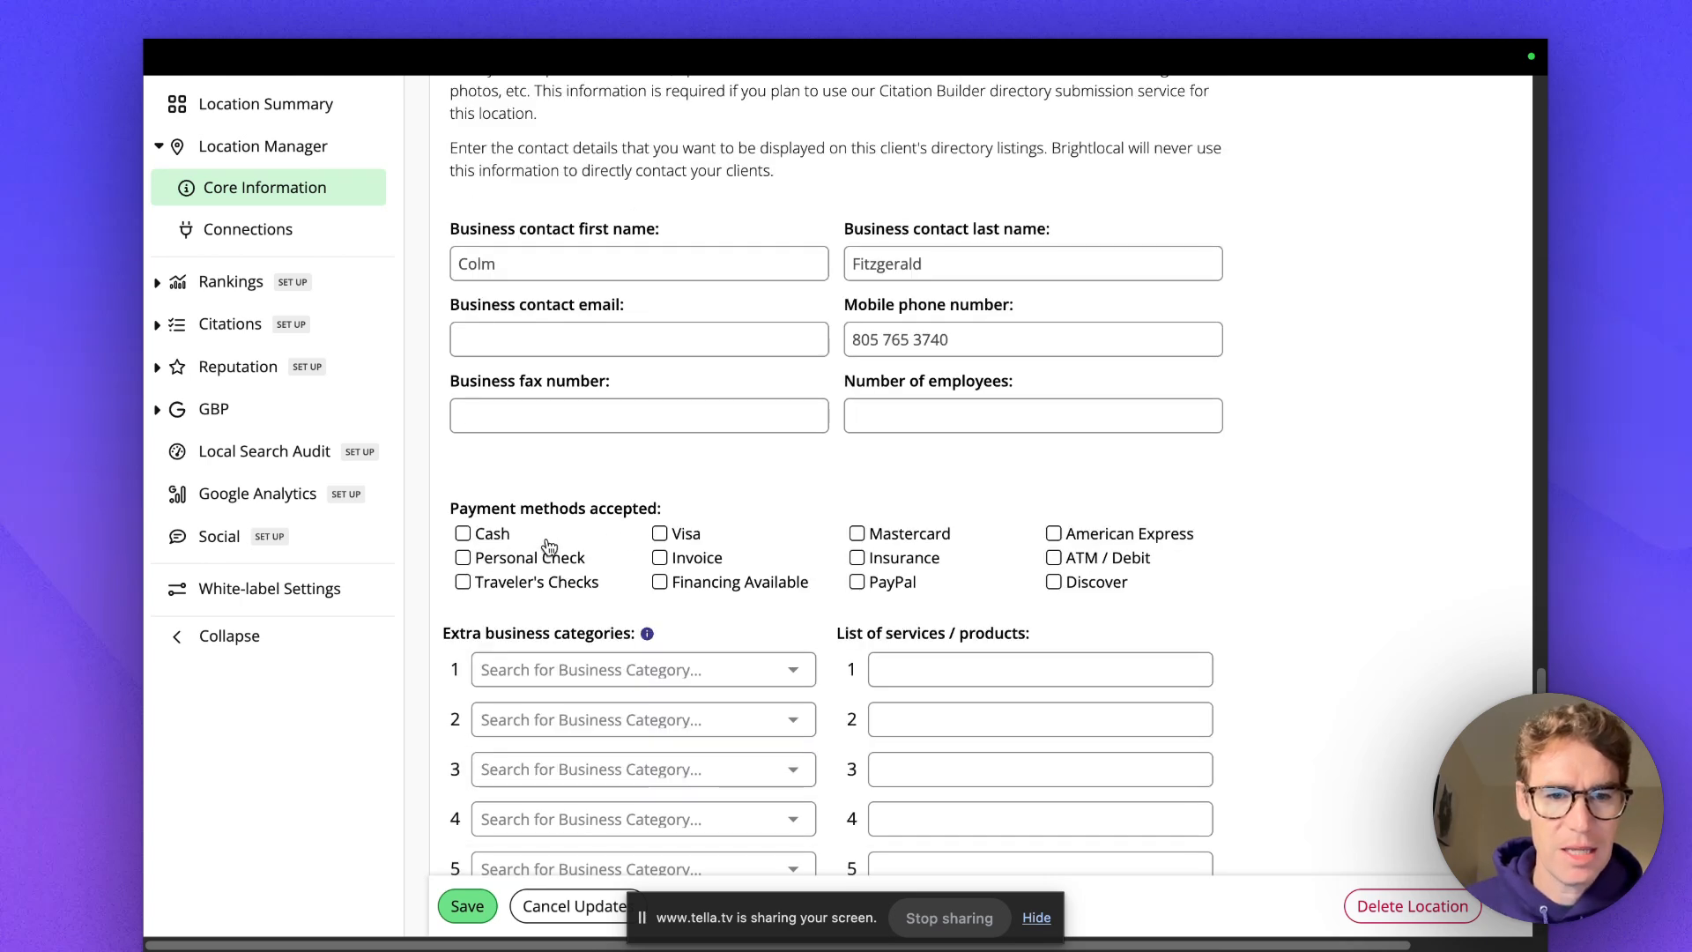
pyautogui.click(659, 533)
pyautogui.click(660, 557)
pyautogui.click(659, 556)
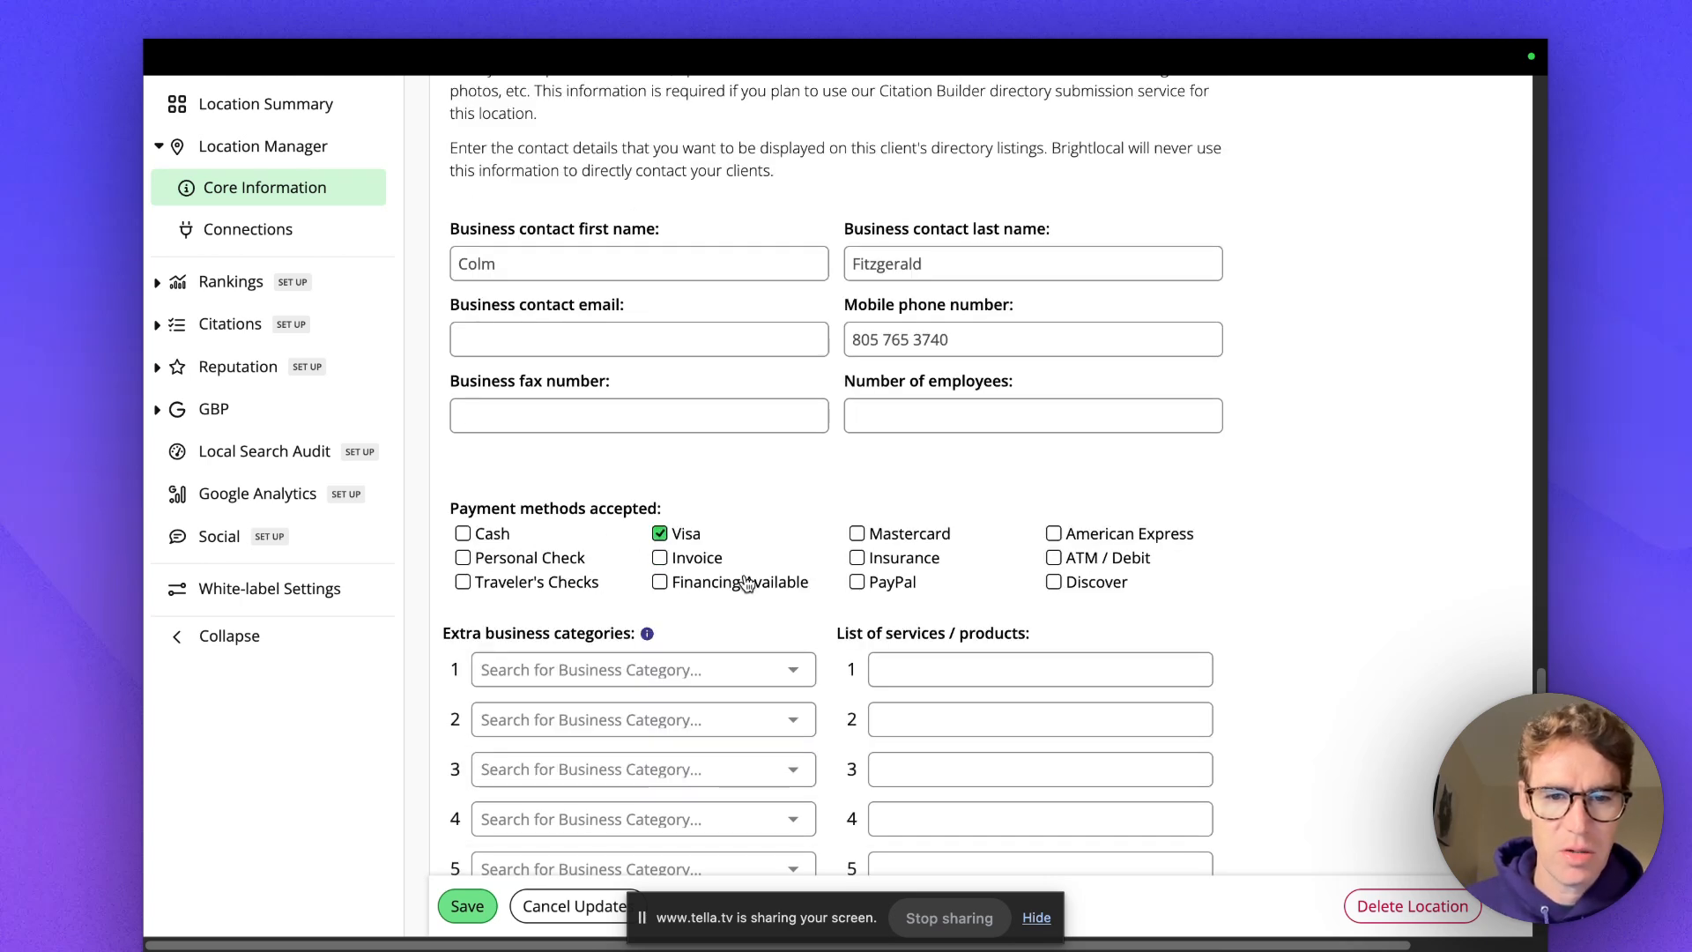
pyautogui.click(857, 533)
pyautogui.click(856, 582)
pyautogui.click(1053, 533)
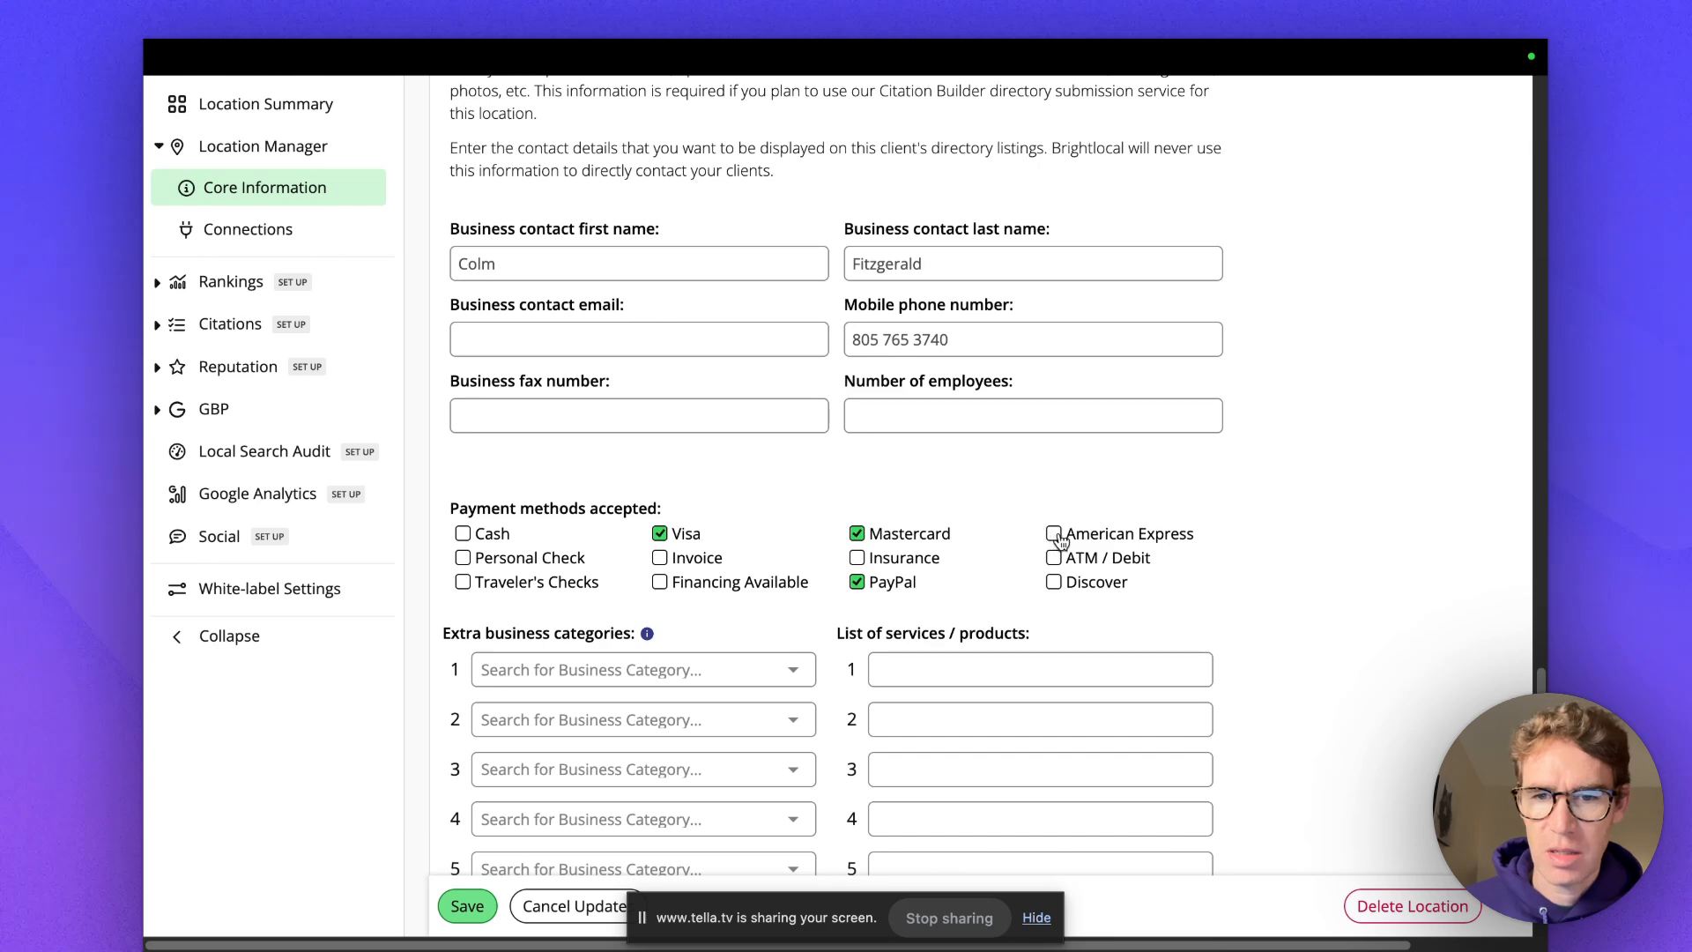
pyautogui.click(1054, 581)
# Add Internet marketing service and Marketing agency as extra categories.
pyautogui.scroll(-5, 582, 560)
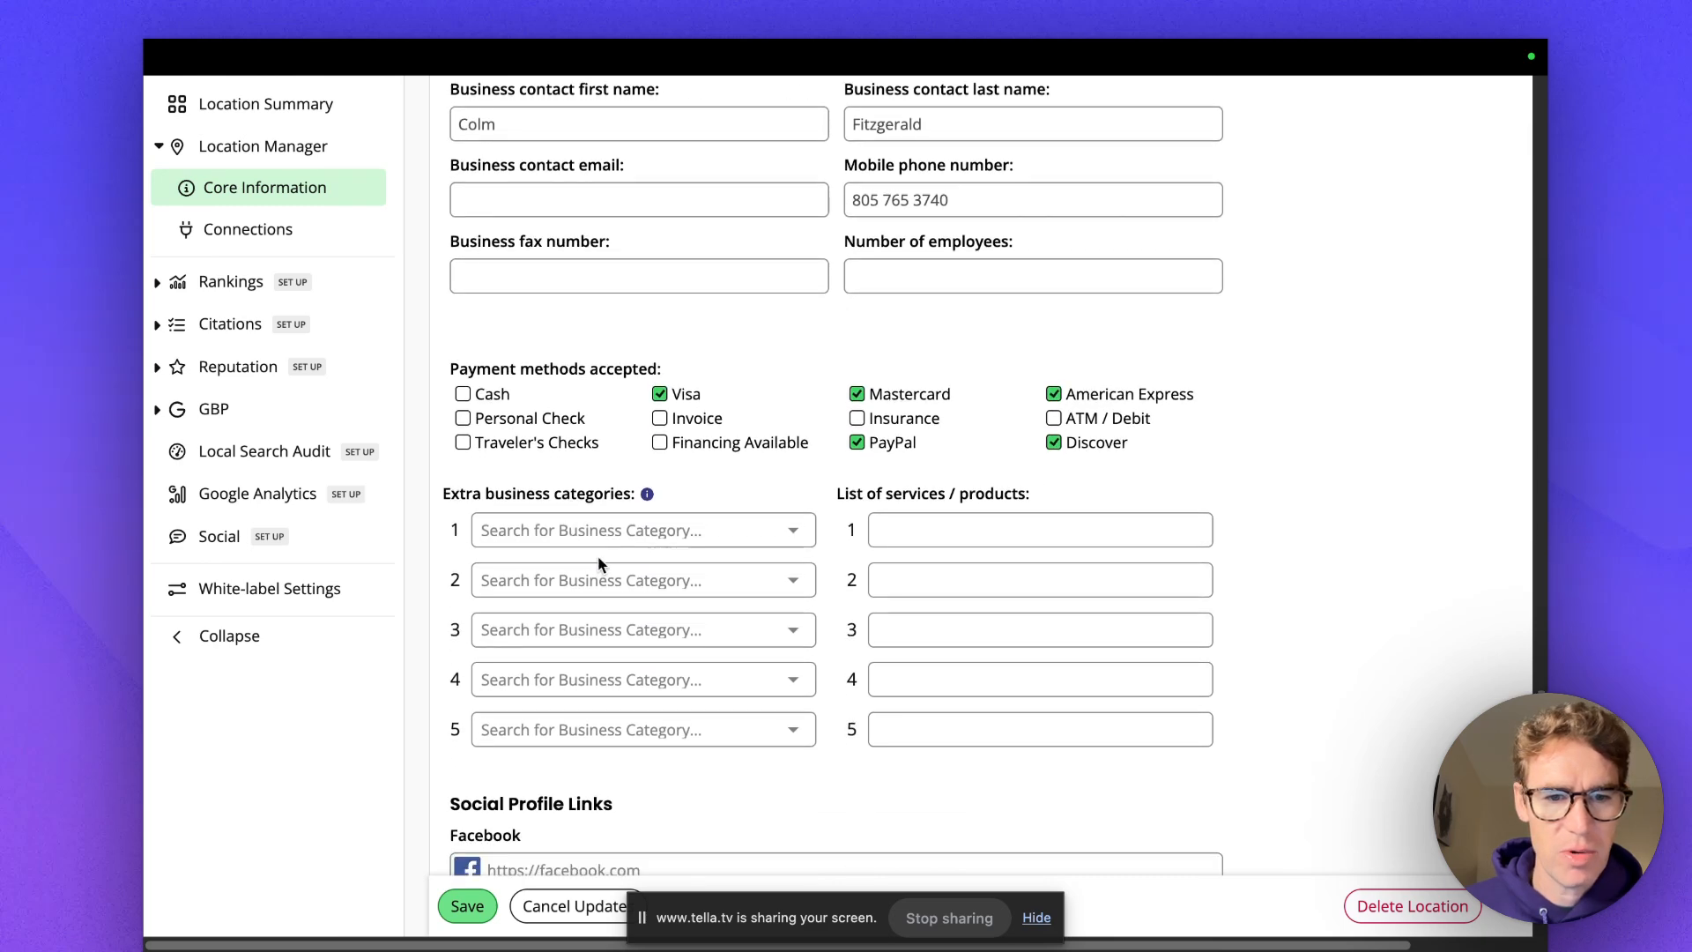
pyautogui.click(767, 366)
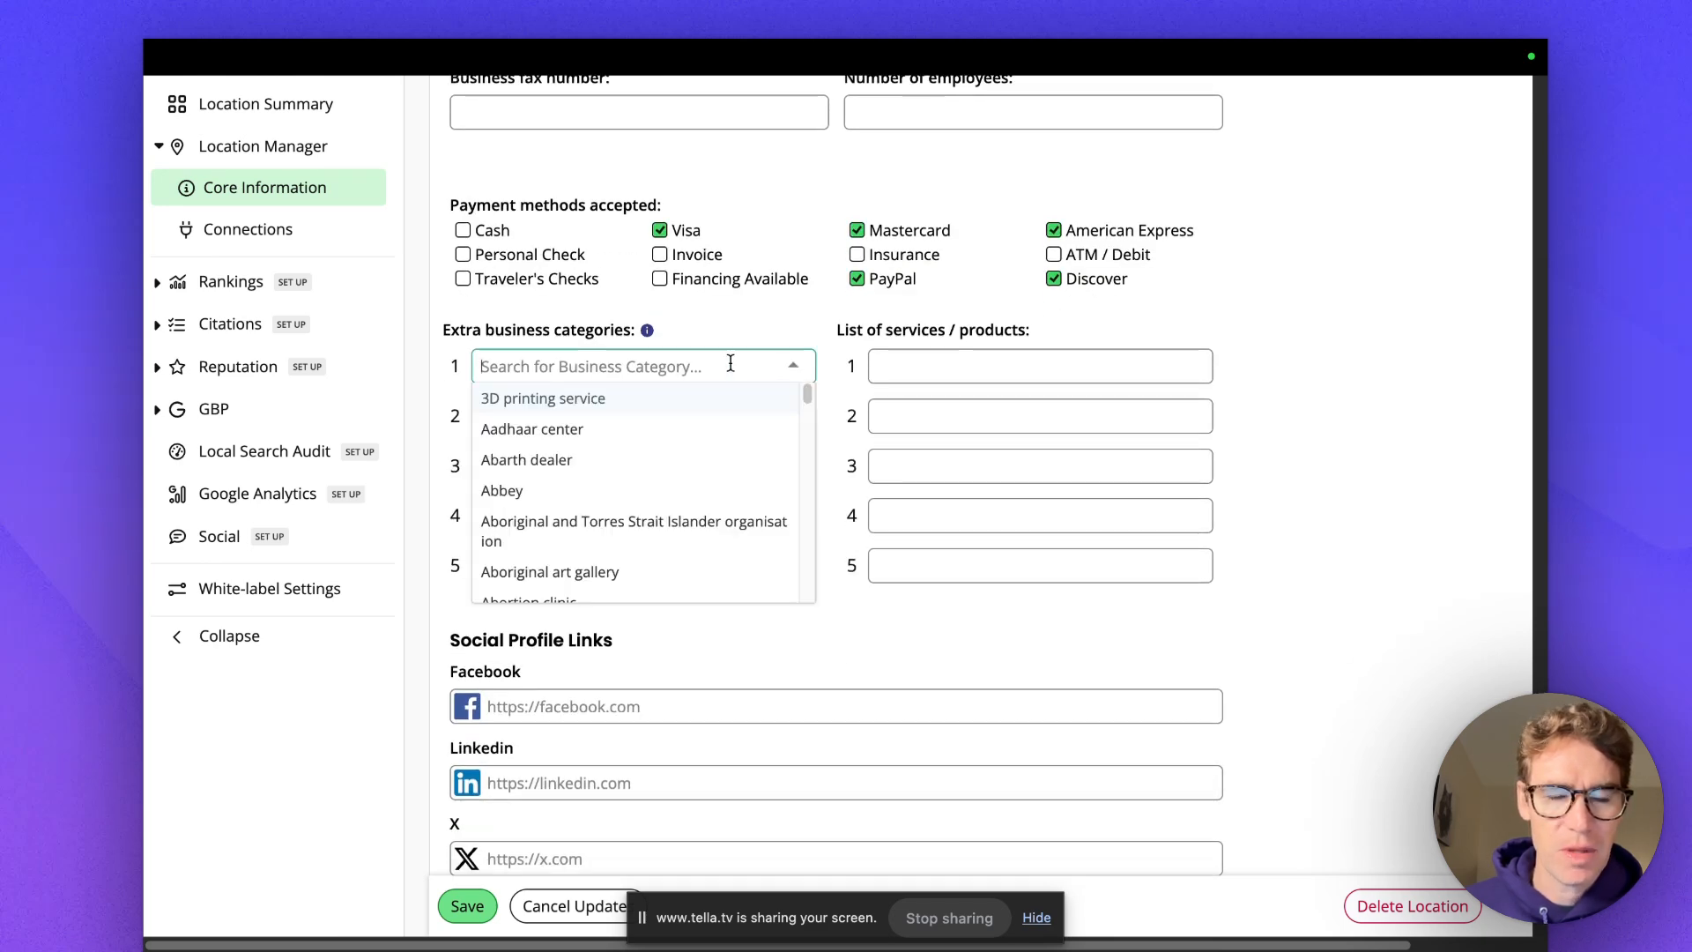
pyautogui.click(731, 363)
pyautogui.write('Intern')
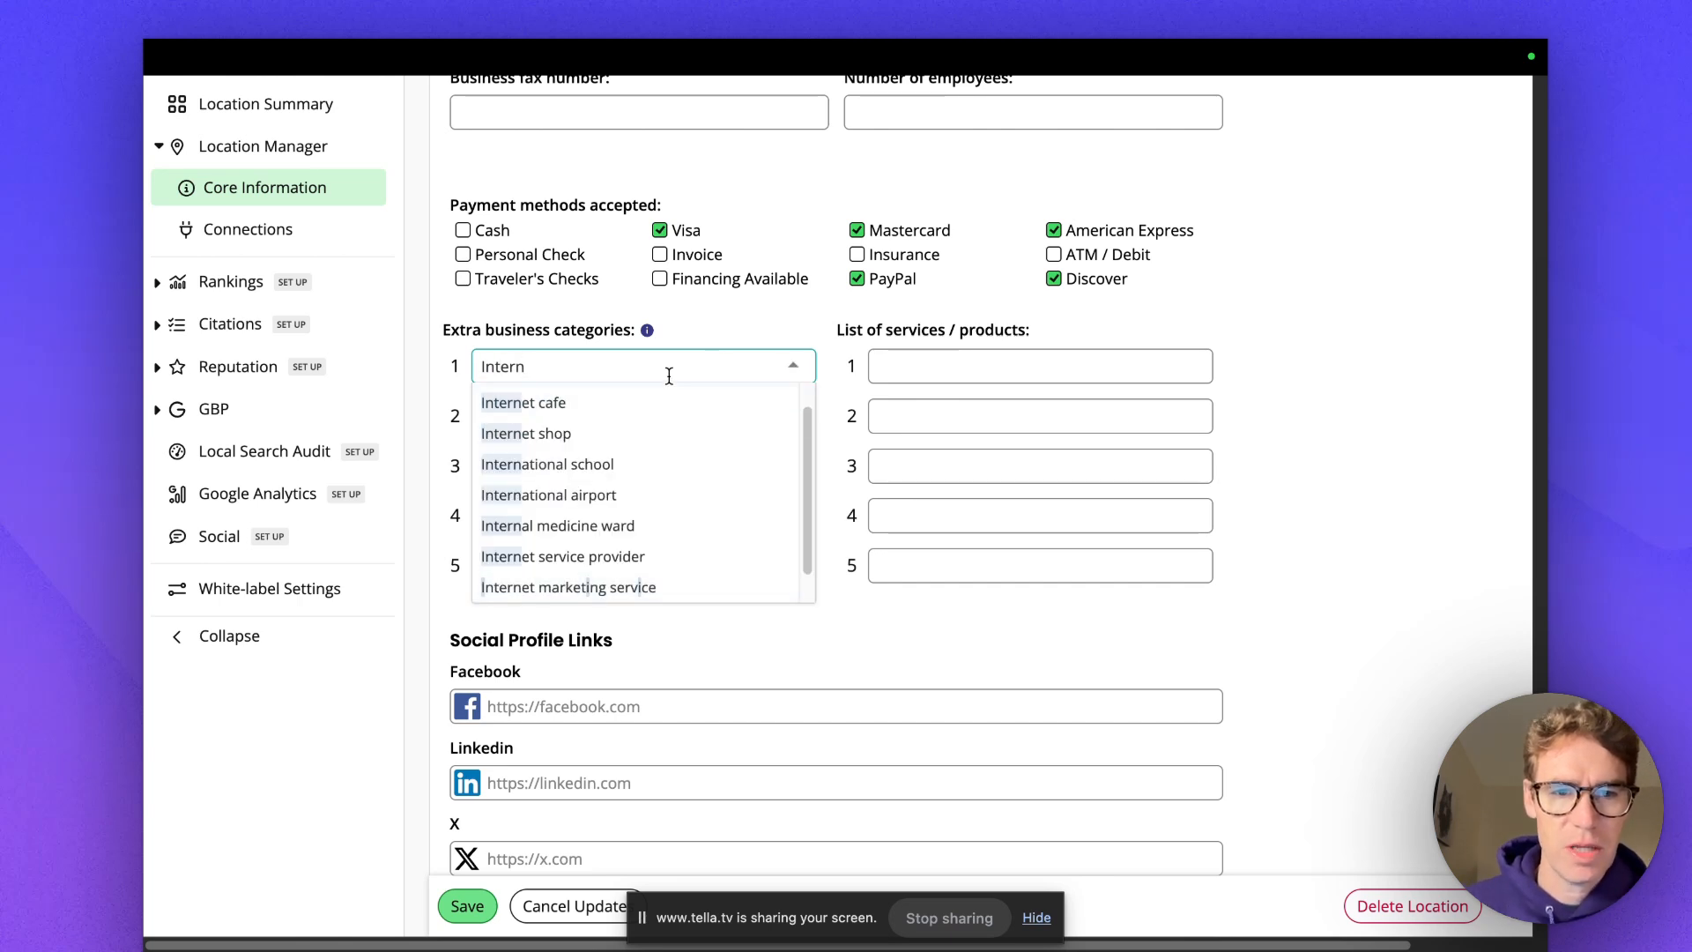
pyautogui.click(642, 418)
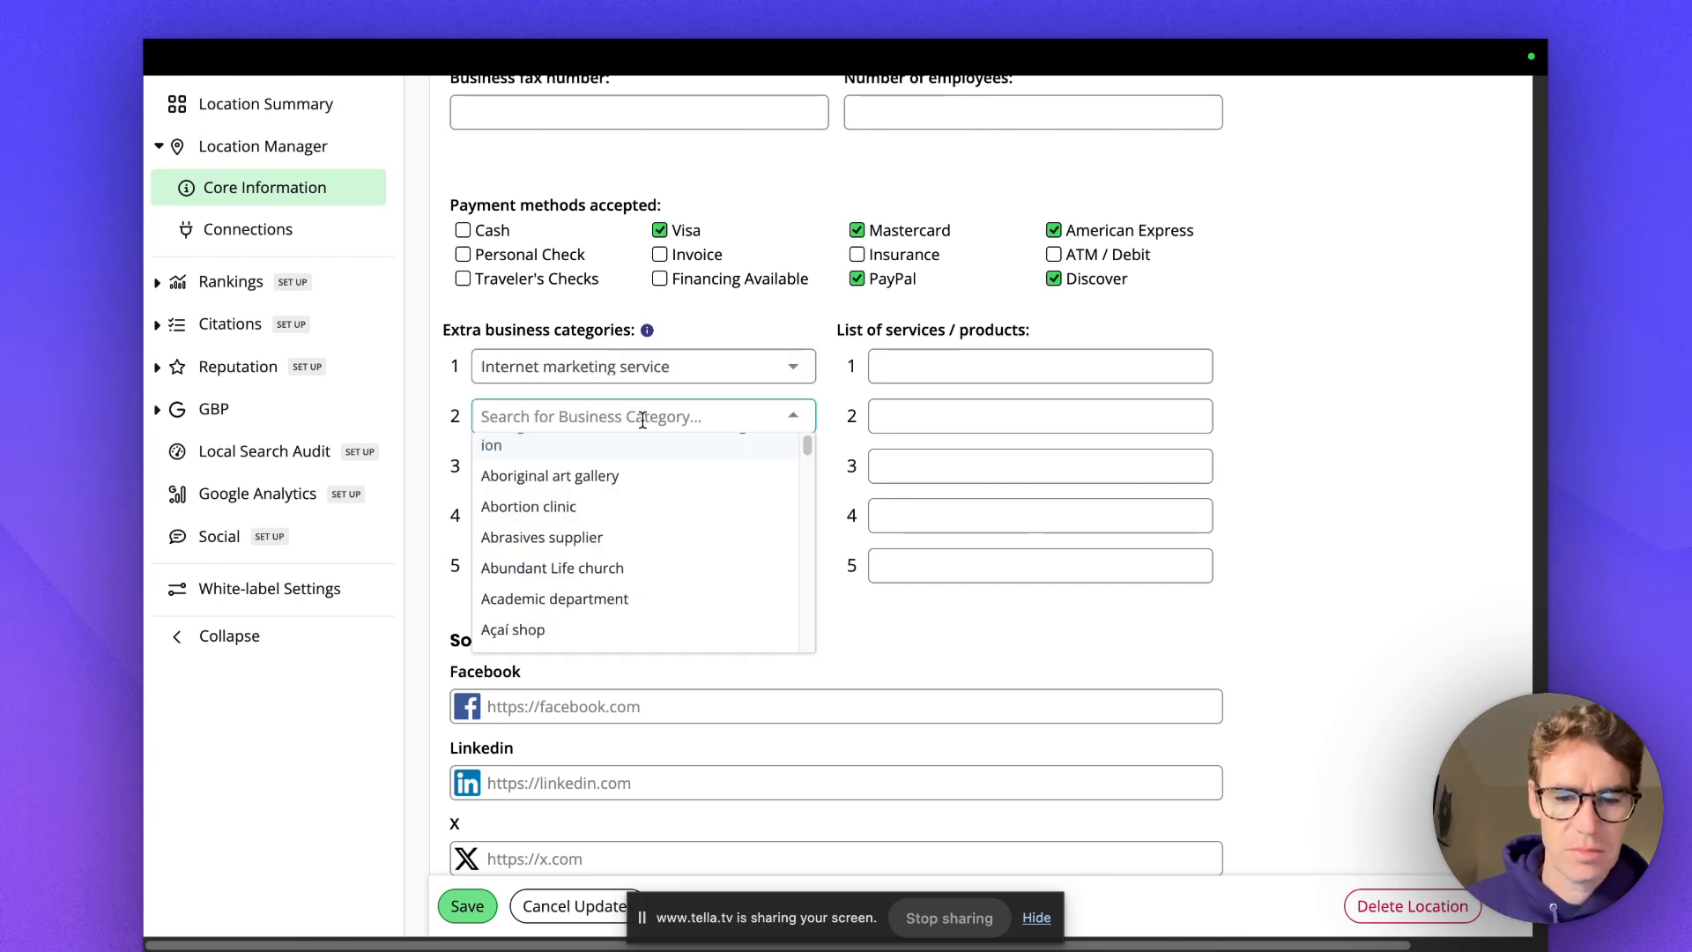
pyautogui.write('ma')
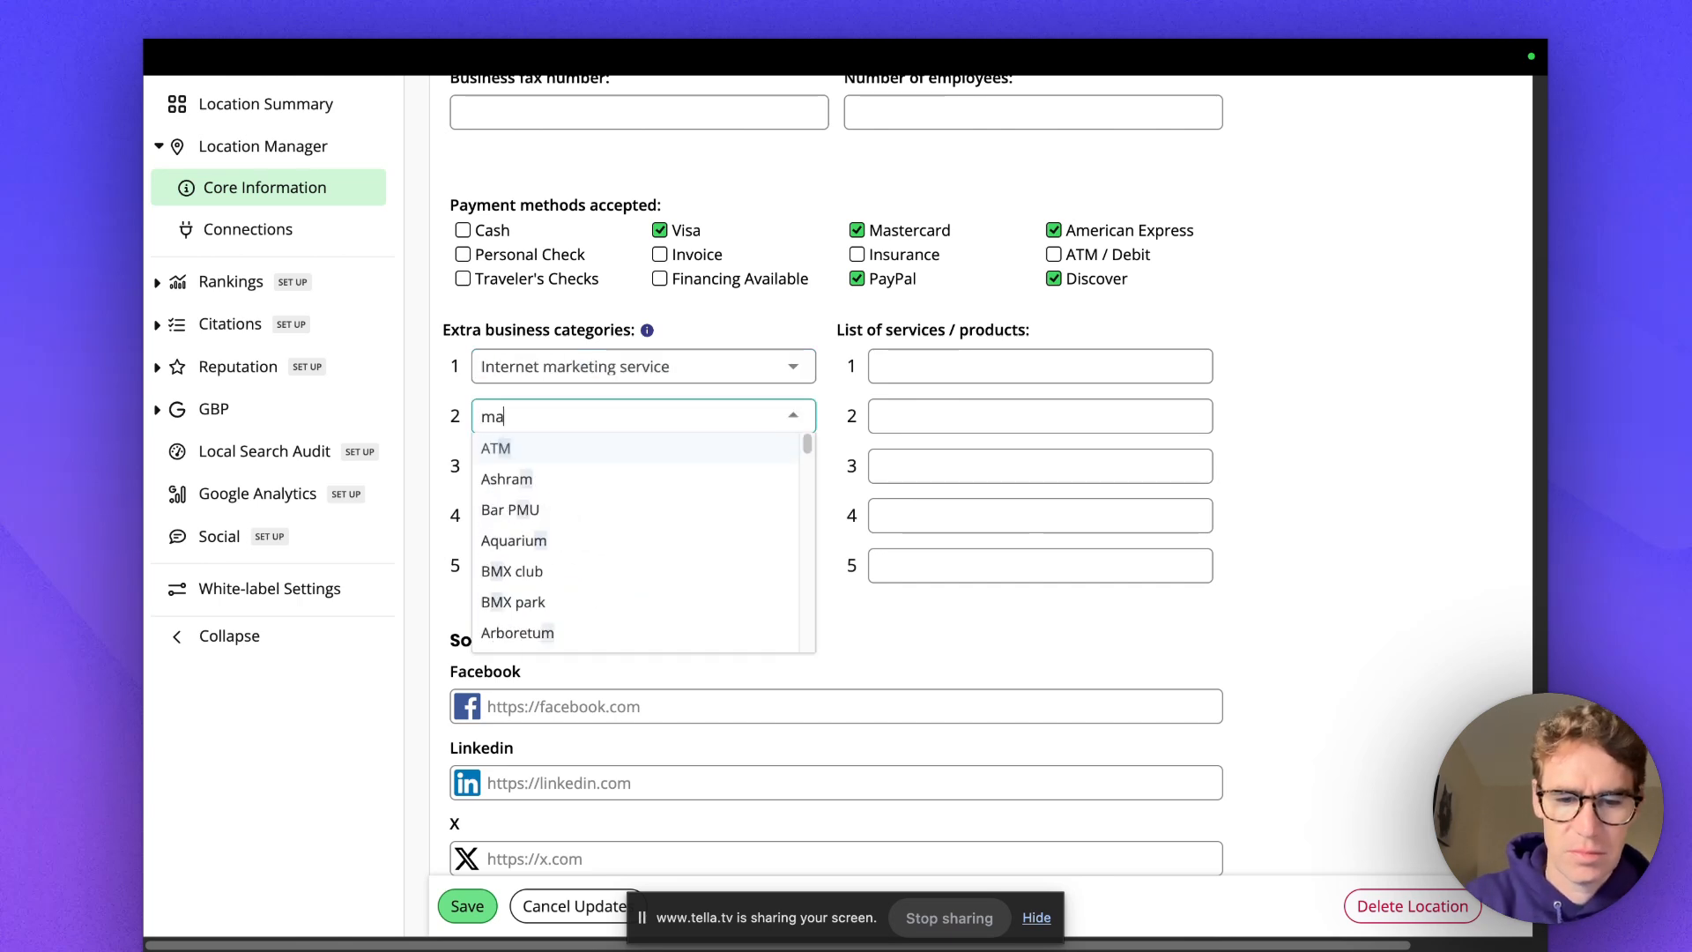
pyautogui.write('rketin')
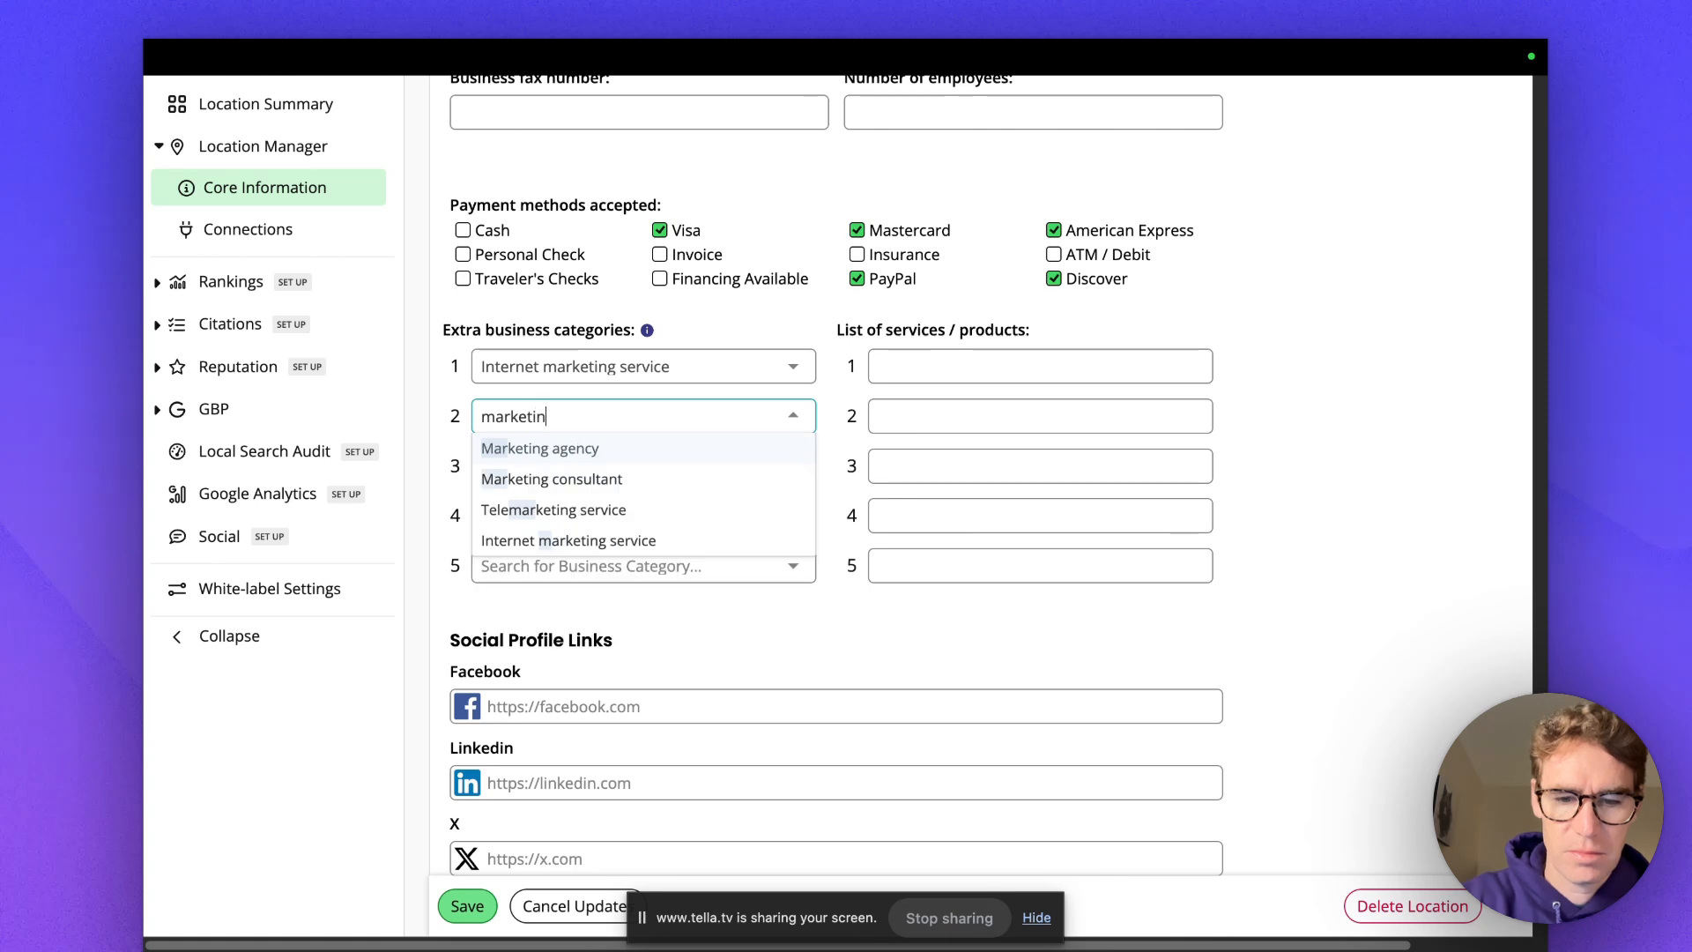
pyautogui.write('g')
pyautogui.press('Return')
pyautogui.click(1016, 366)
# List the services Local SEO, Google Ads and AI Automation.
pyautogui.write('Local SEO')
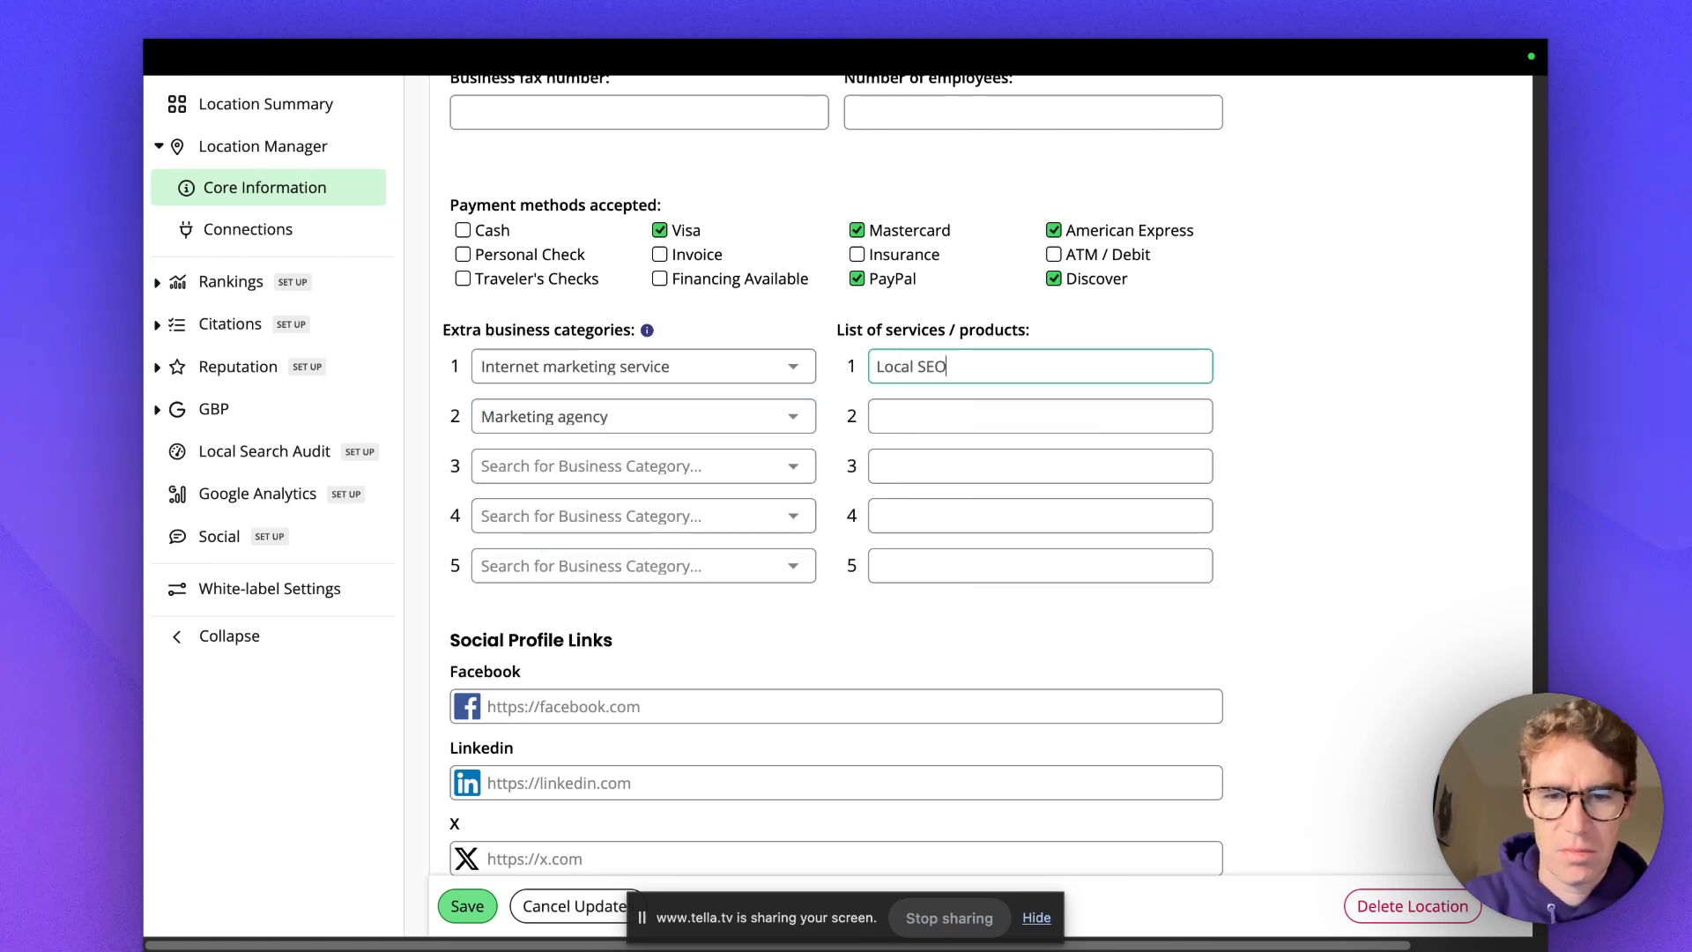
pyautogui.click(1001, 415)
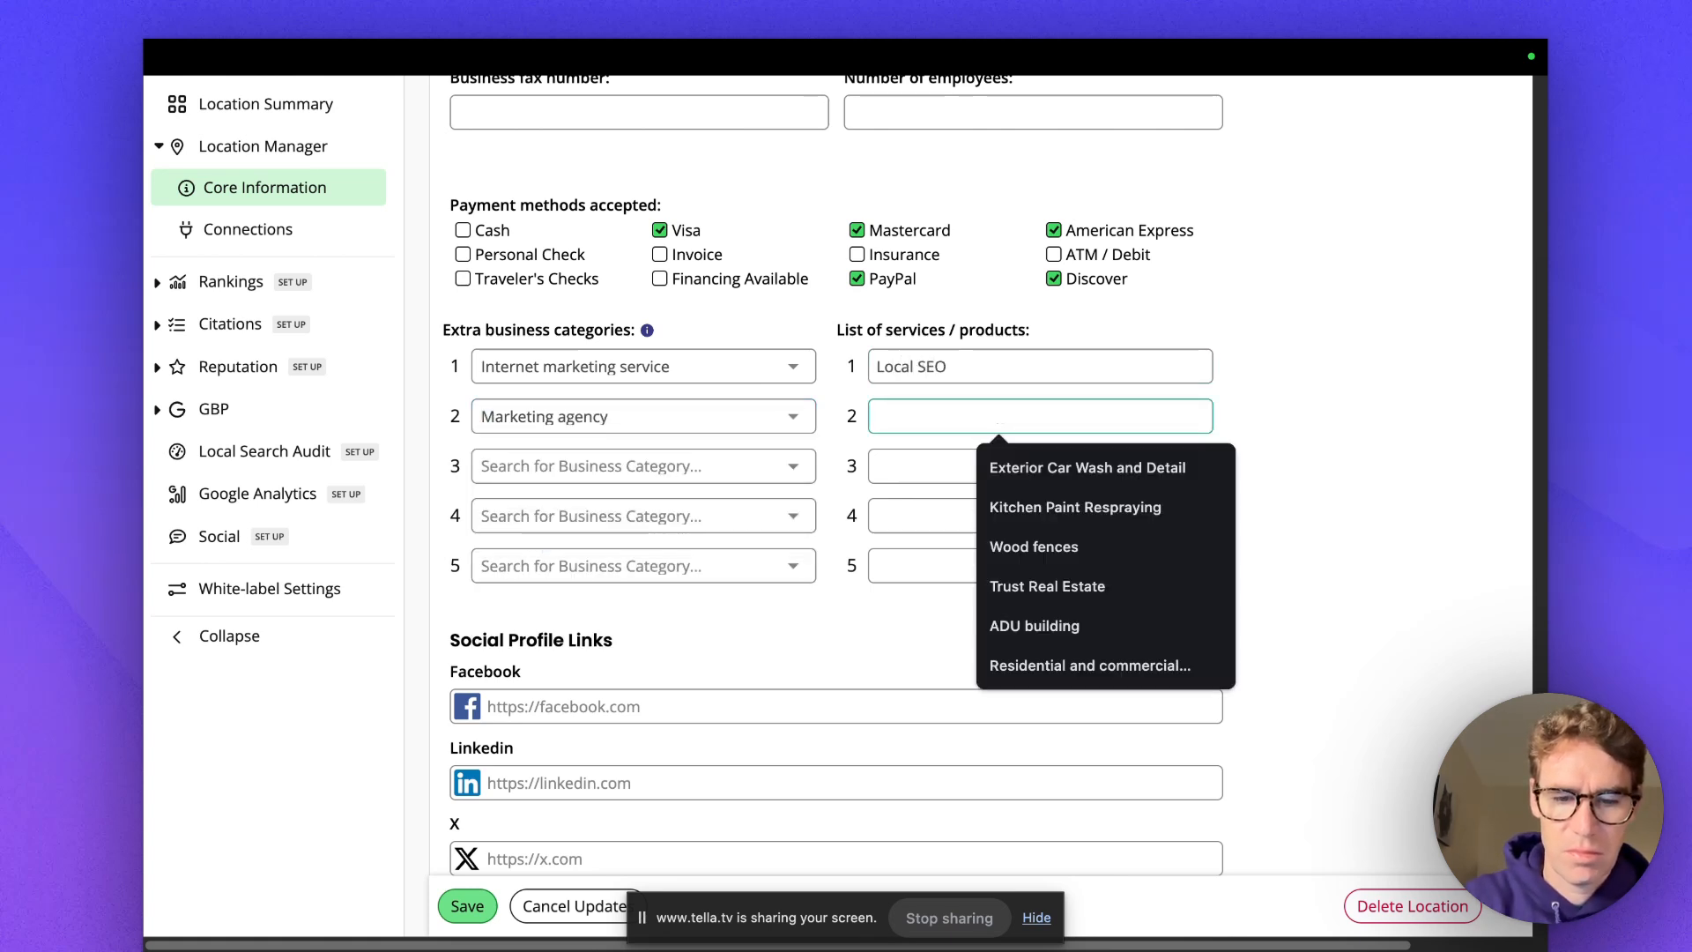
pyautogui.write('Google Ads')
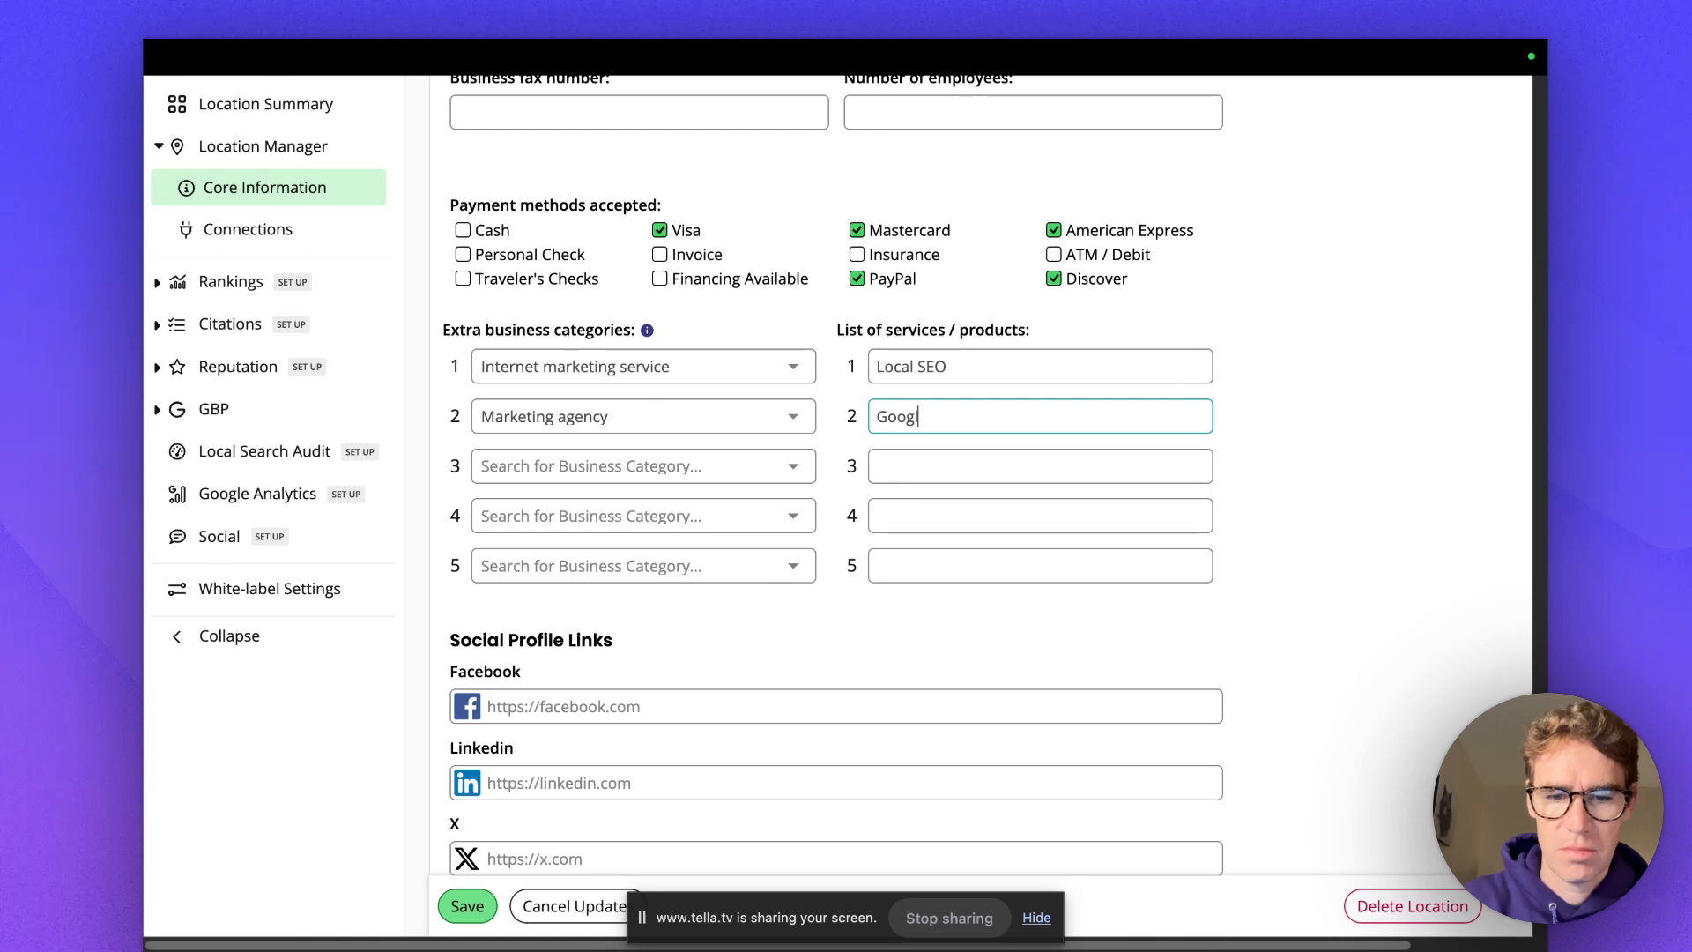
pyautogui.click(998, 452)
pyautogui.write('A')
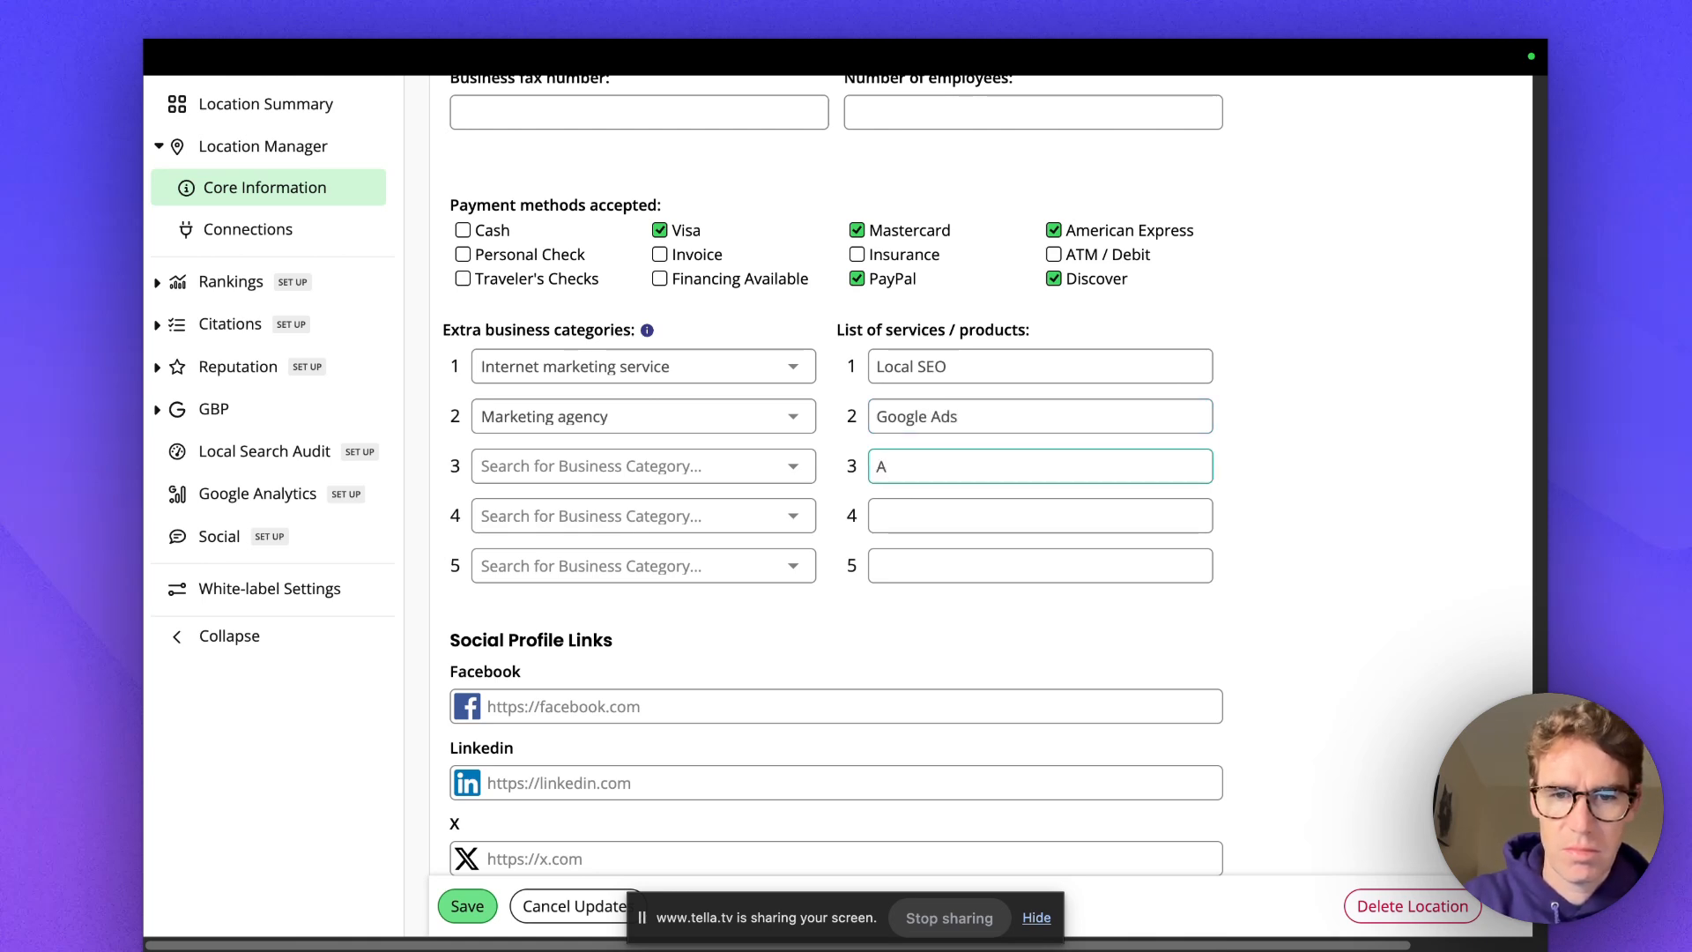
pyautogui.write('i Automation')
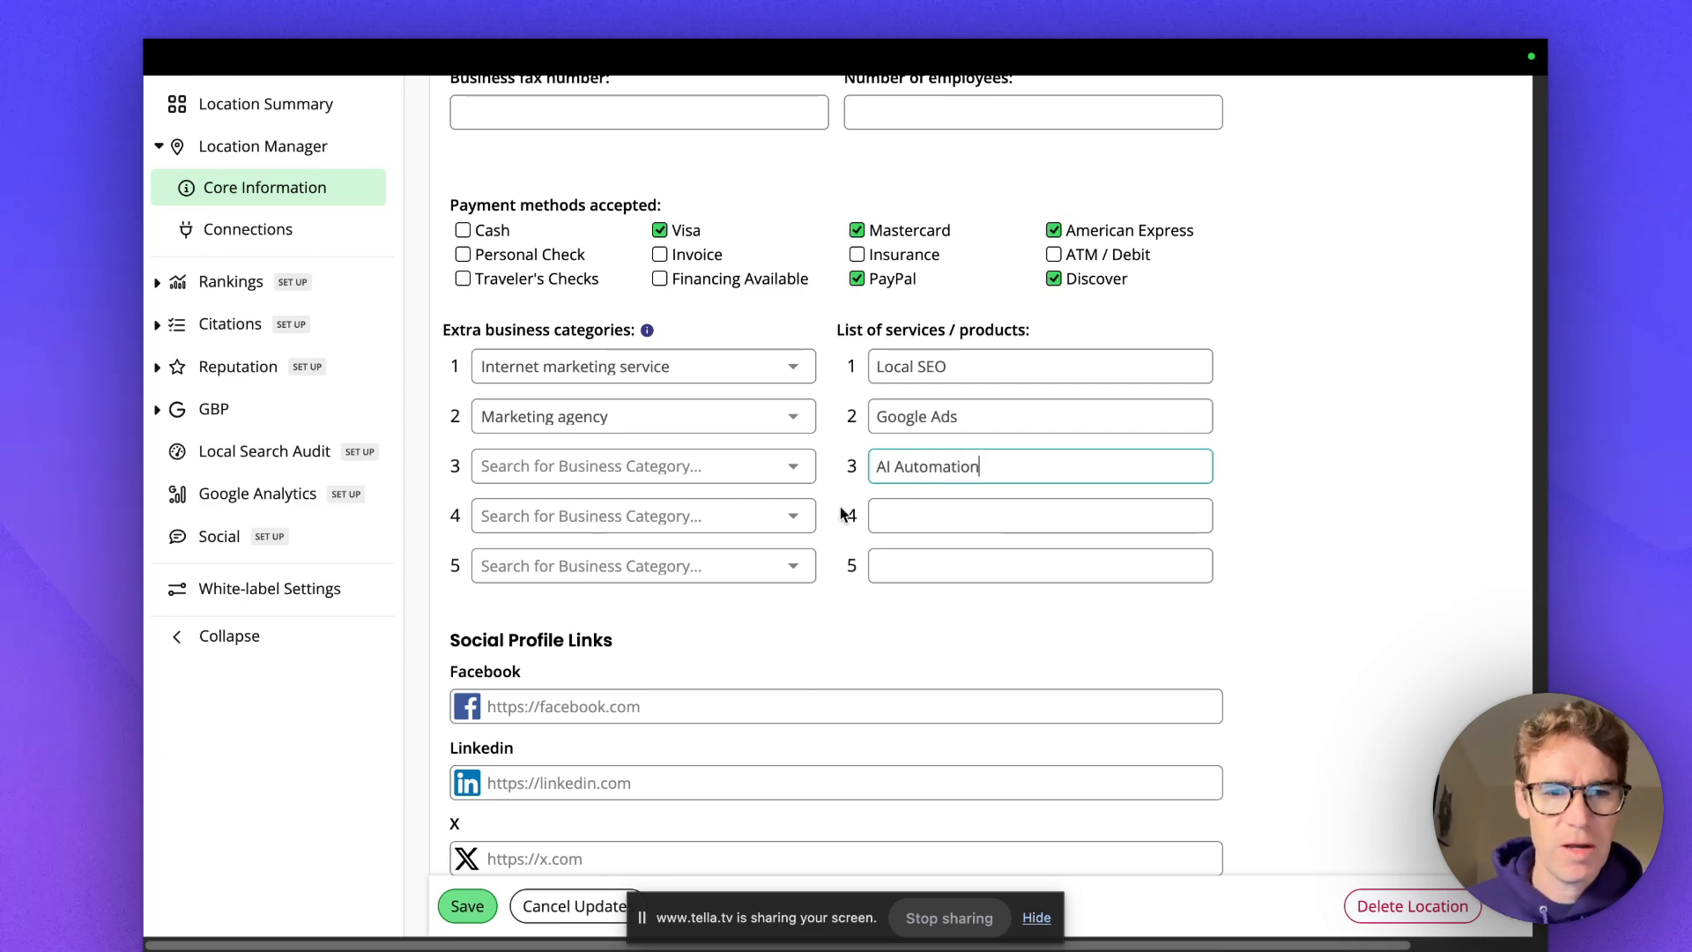
pyautogui.scroll(-4, 841, 514)
pyautogui.scroll(7, 627, 302)
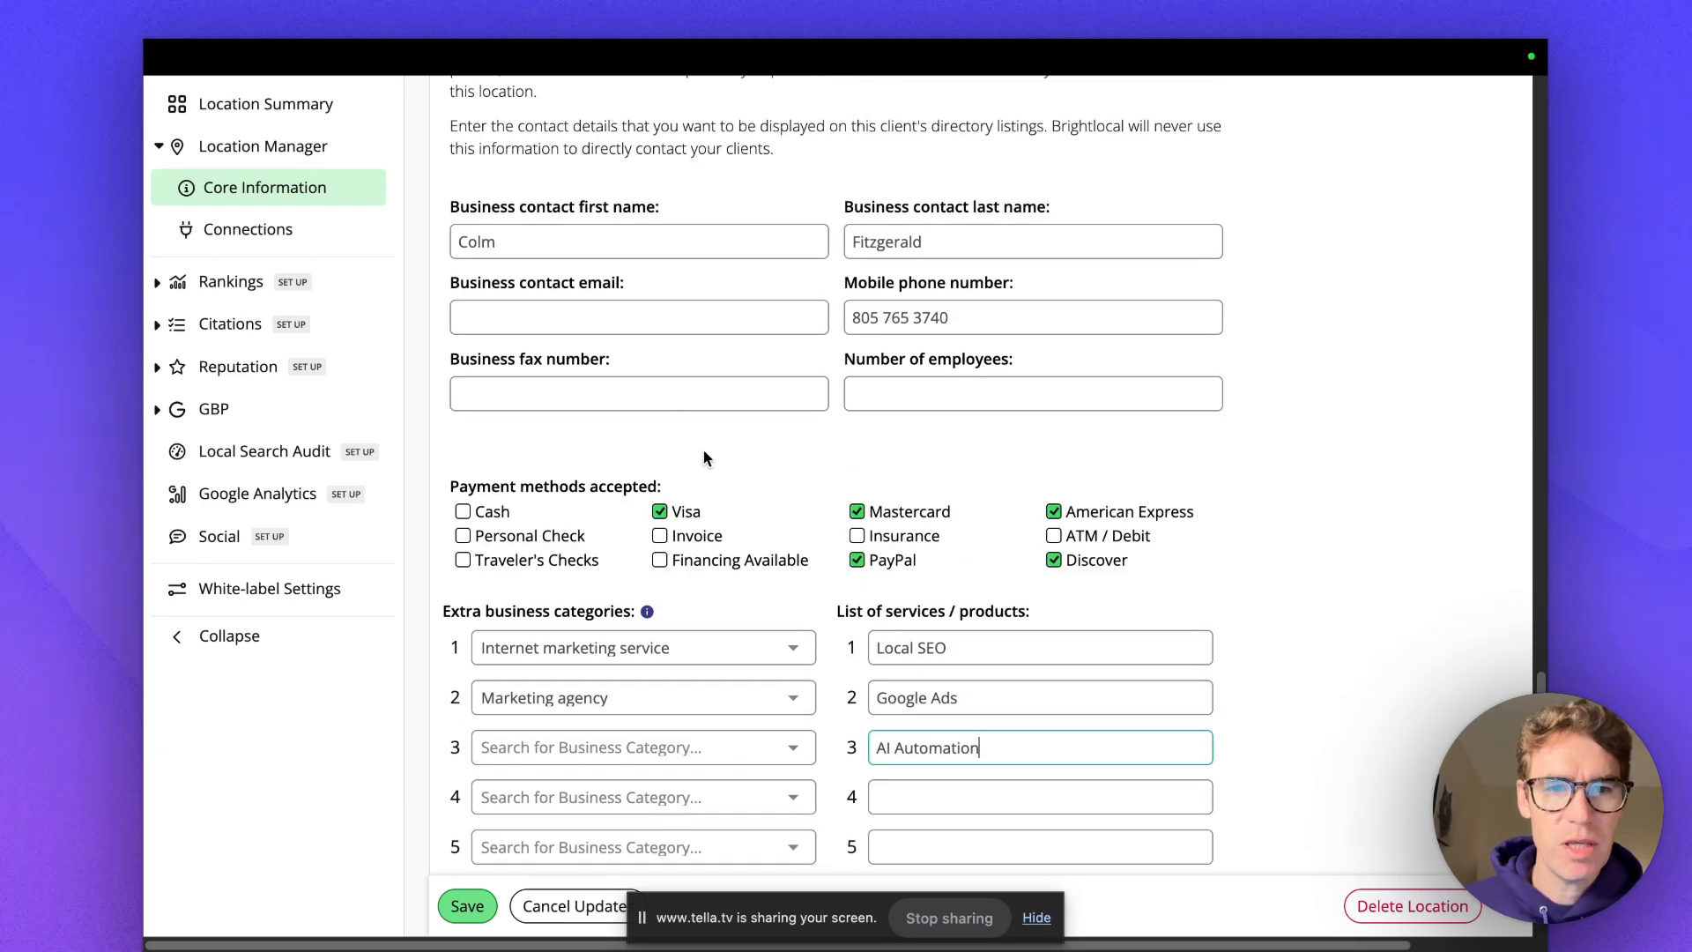
# Fill in the Facebook, LinkedIn, Instagram, YouTube and TikTok links, then go back to the Google profile.
pyautogui.scroll(3, 704, 457)
pyautogui.scroll(-8, 701, 462)
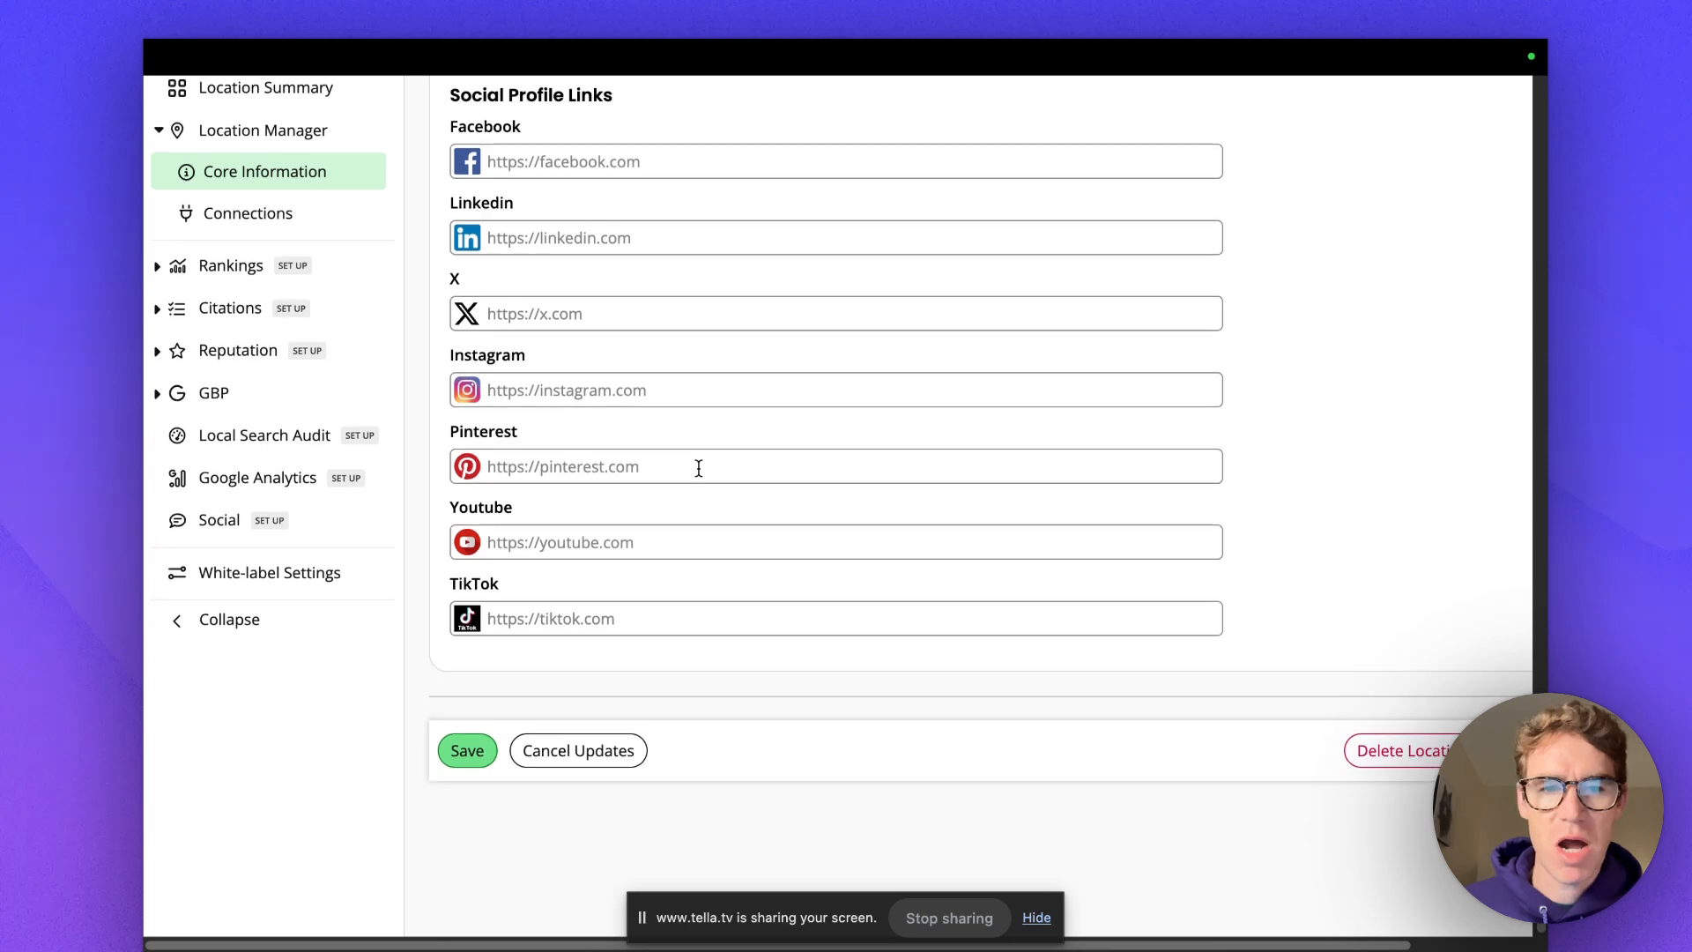
pyautogui.scroll(5, 699, 468)
pyautogui.scroll(-2, 699, 529)
pyautogui.scroll(-2, 598, 418)
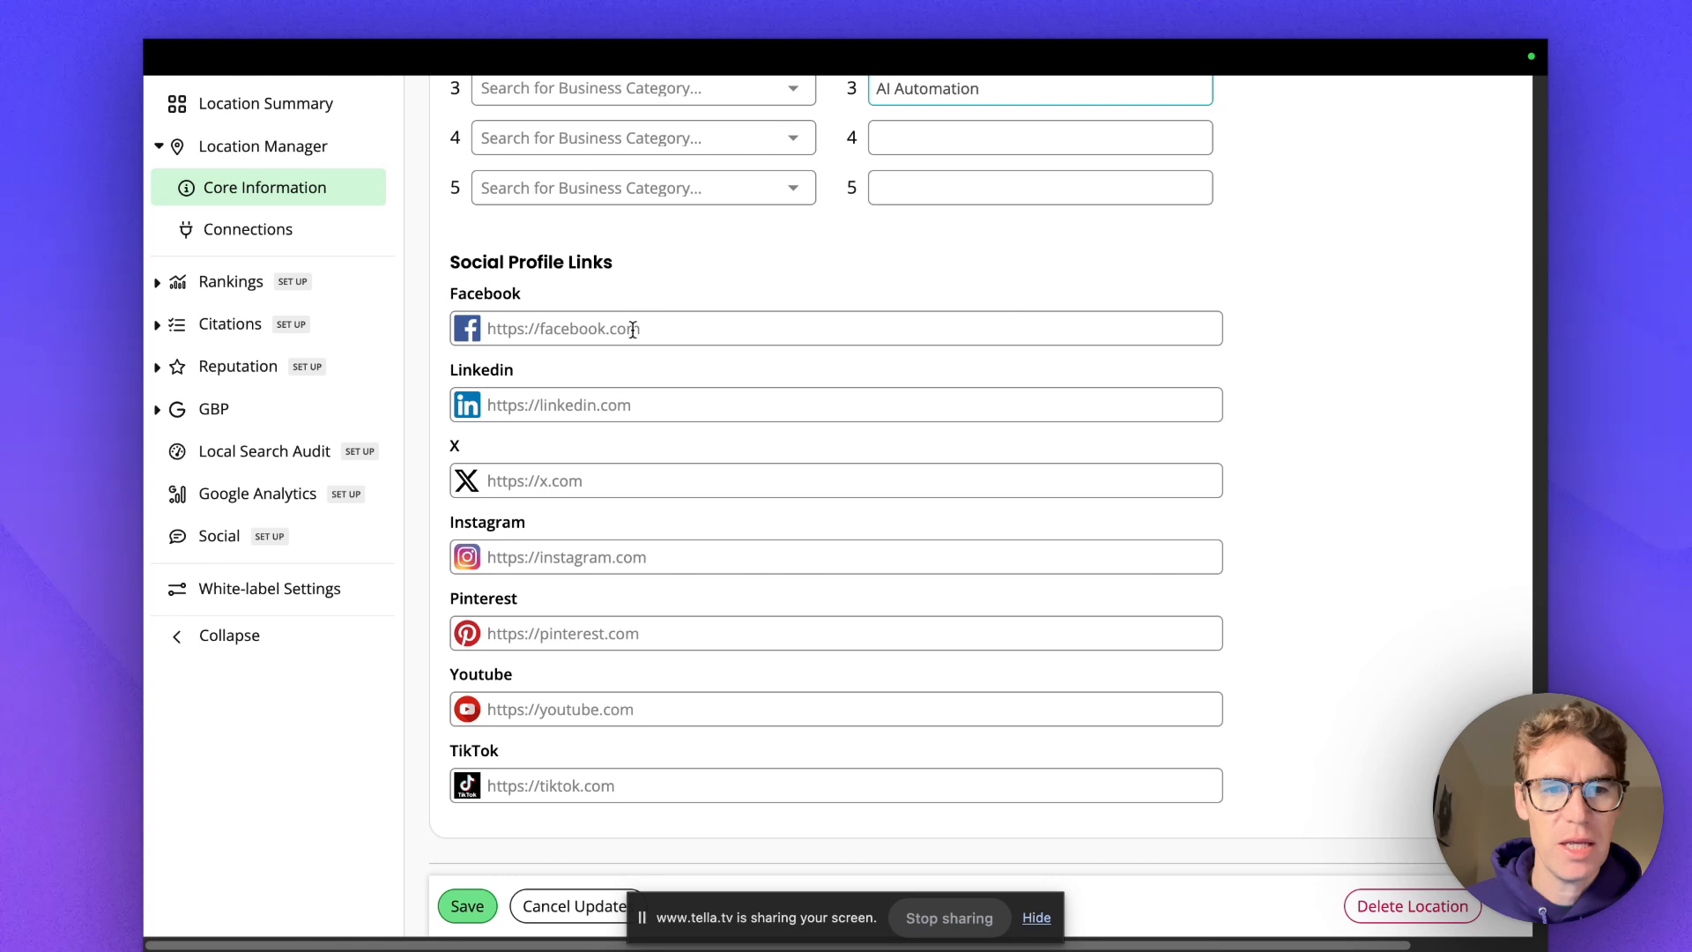
pyautogui.scroll(-3, 936, 464)
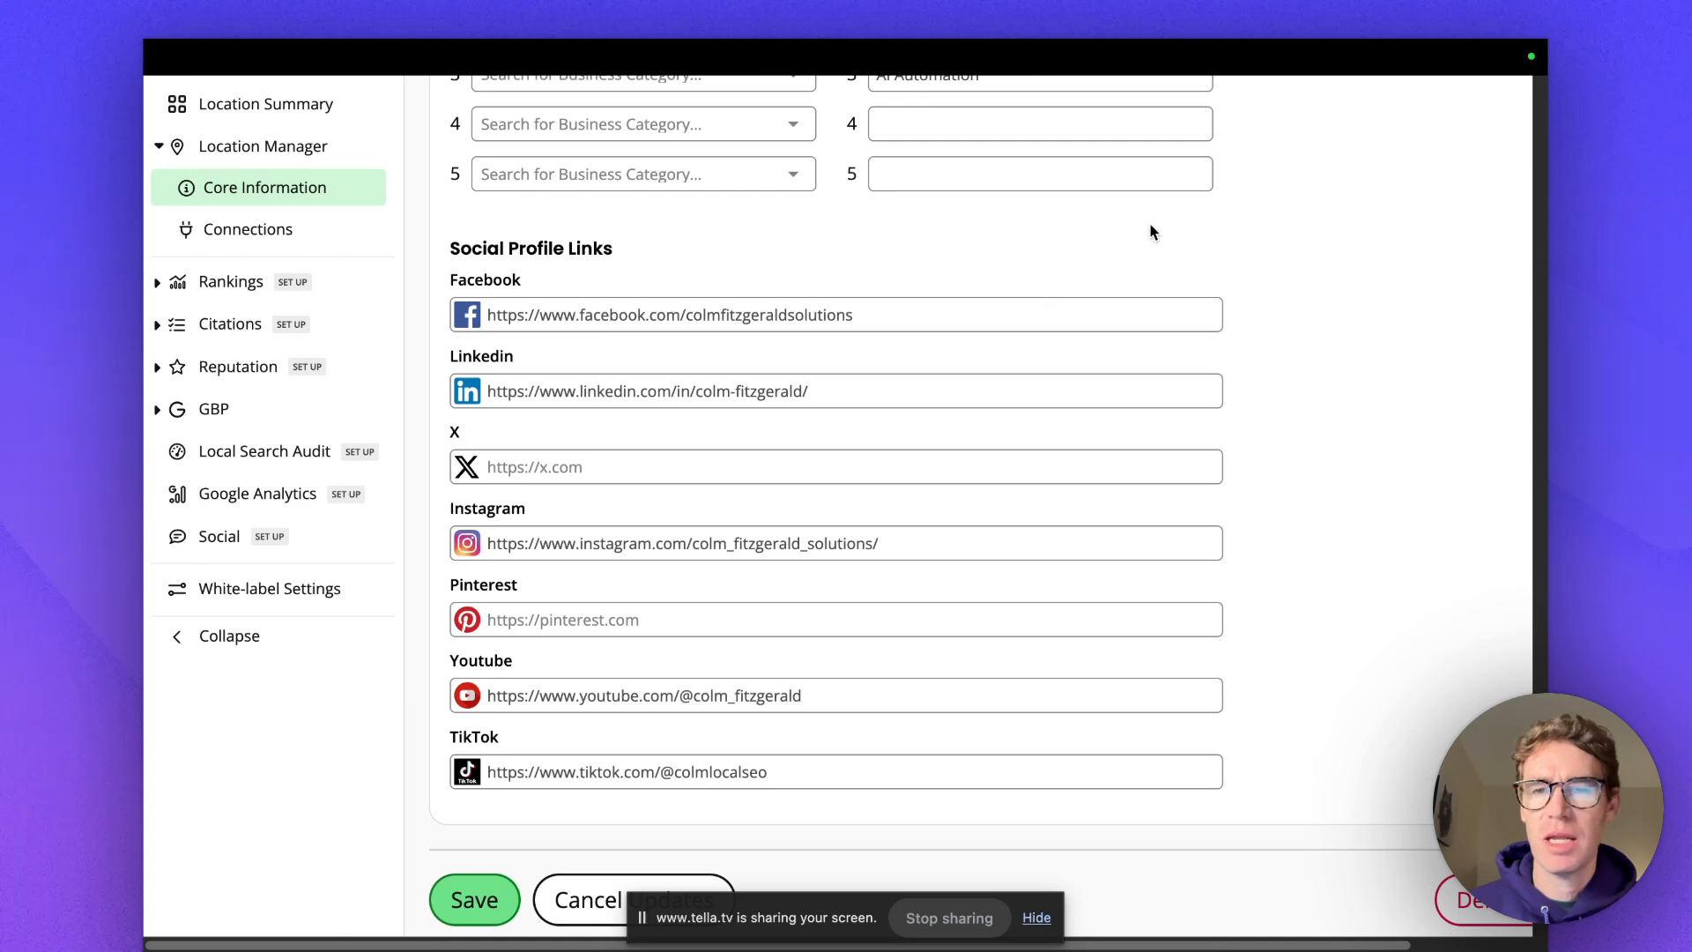
pyautogui.moveTo(1315, 42)
pyautogui.click(1232, 98)
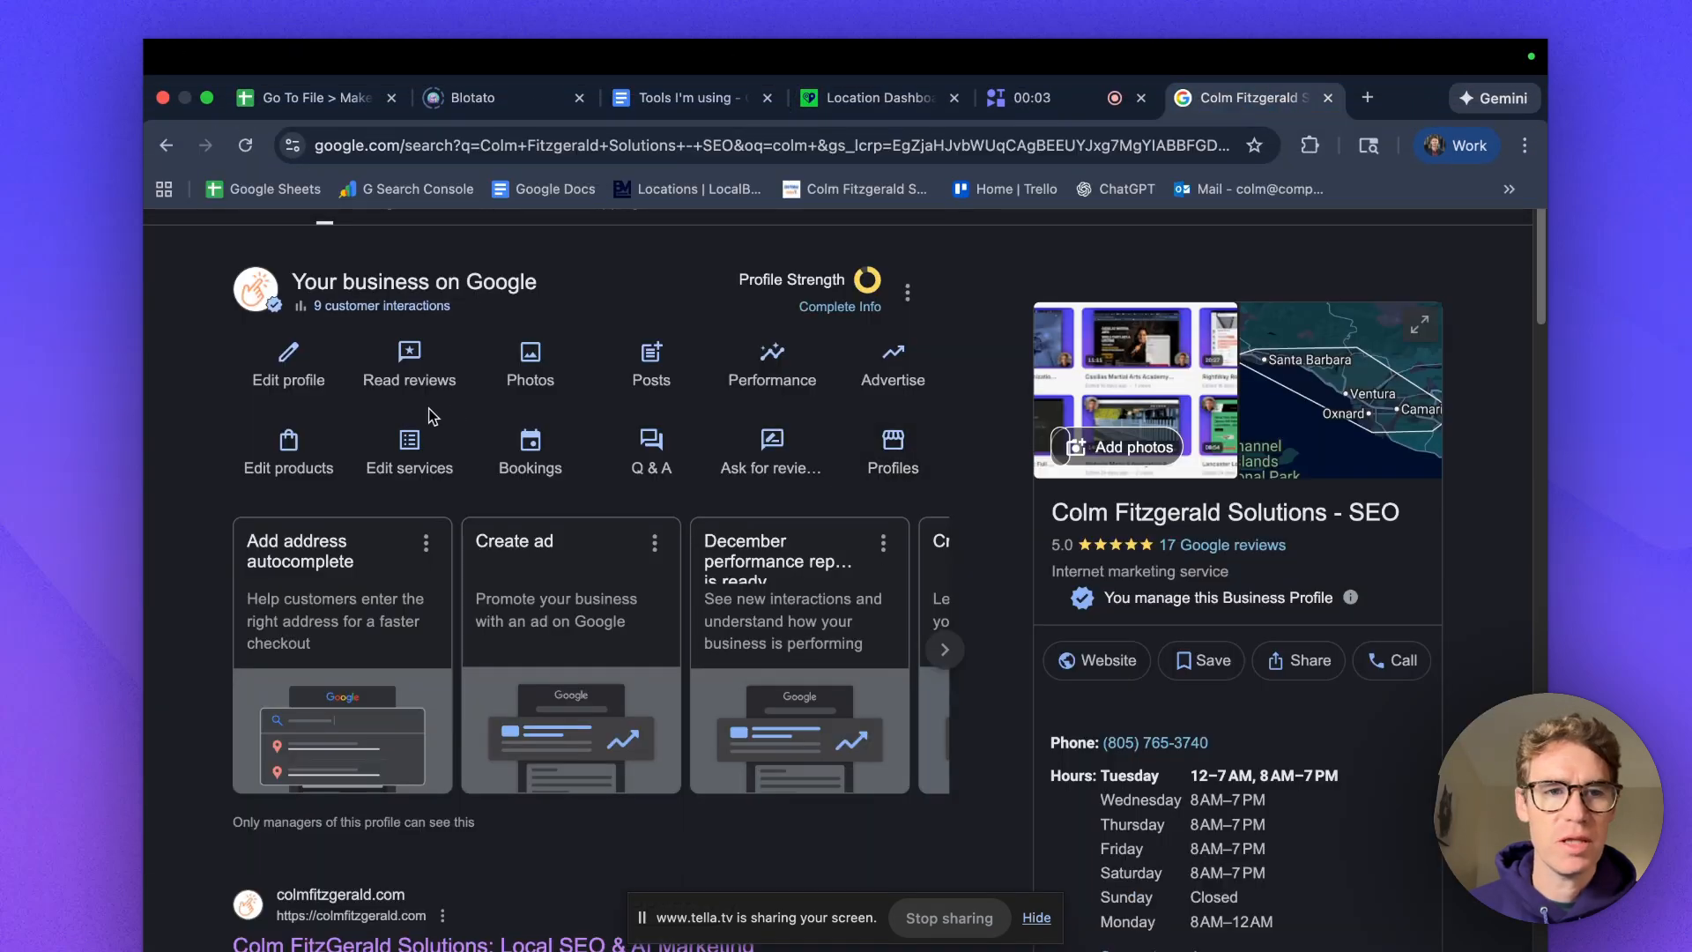
# Check the Instagram link in the Google profile's social profiles, then return to BrightLocal's dashboard.
pyautogui.click(290, 370)
pyautogui.scroll(-5, 674, 602)
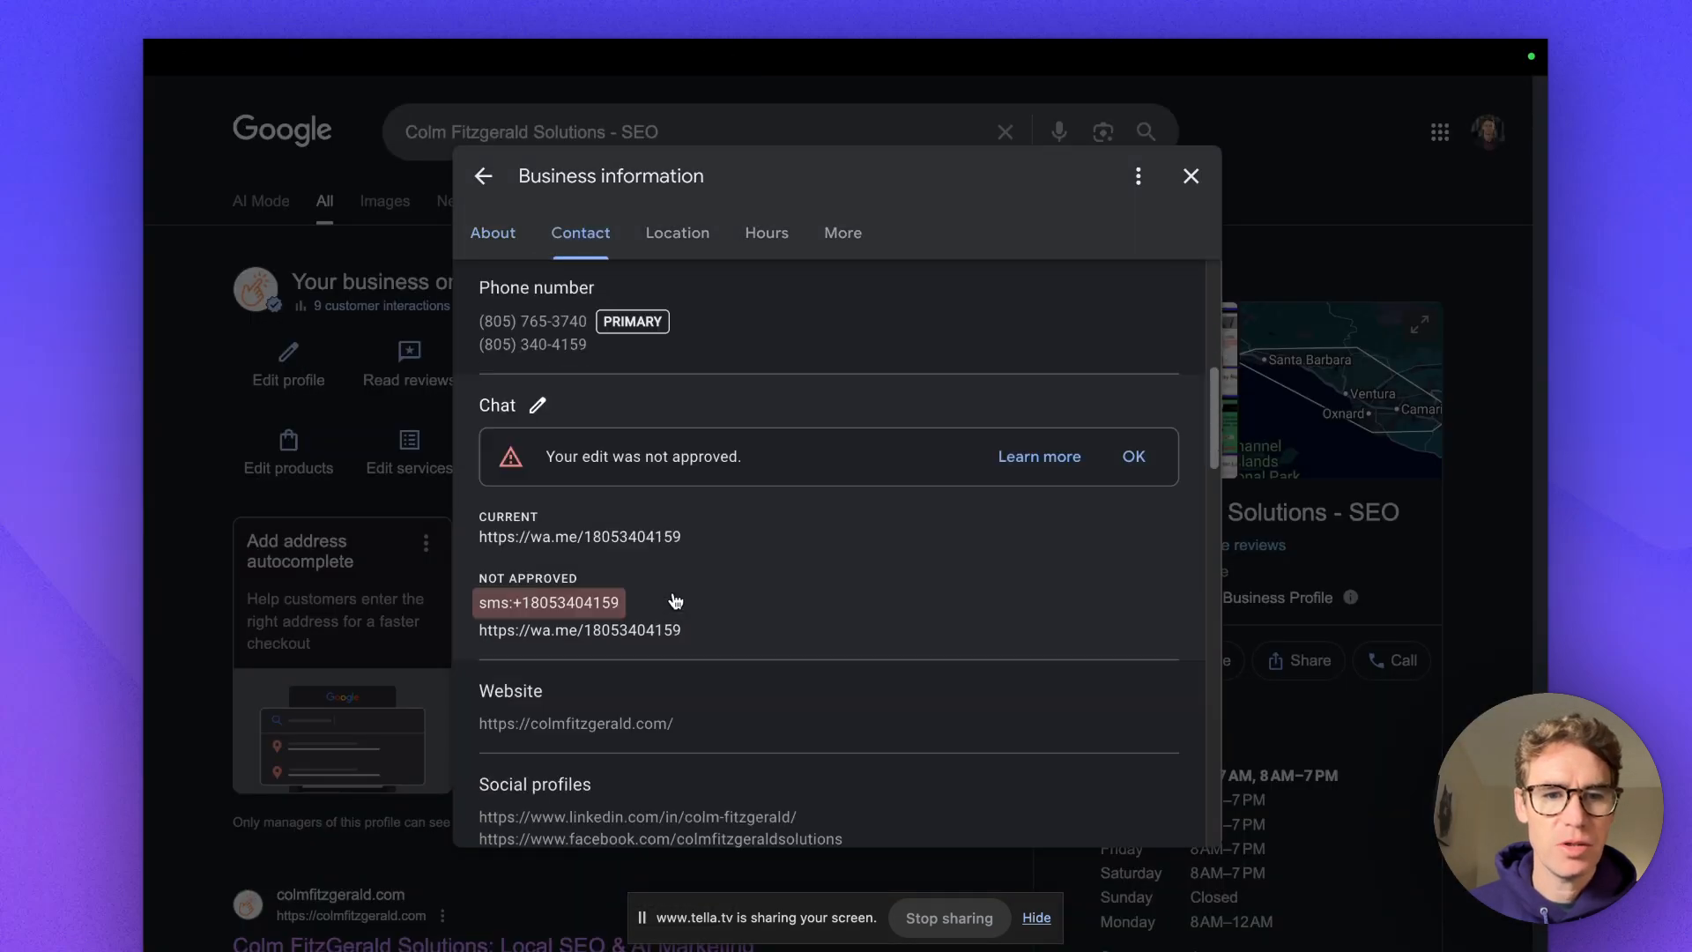
pyautogui.scroll(-5, 675, 602)
pyautogui.click(619, 333)
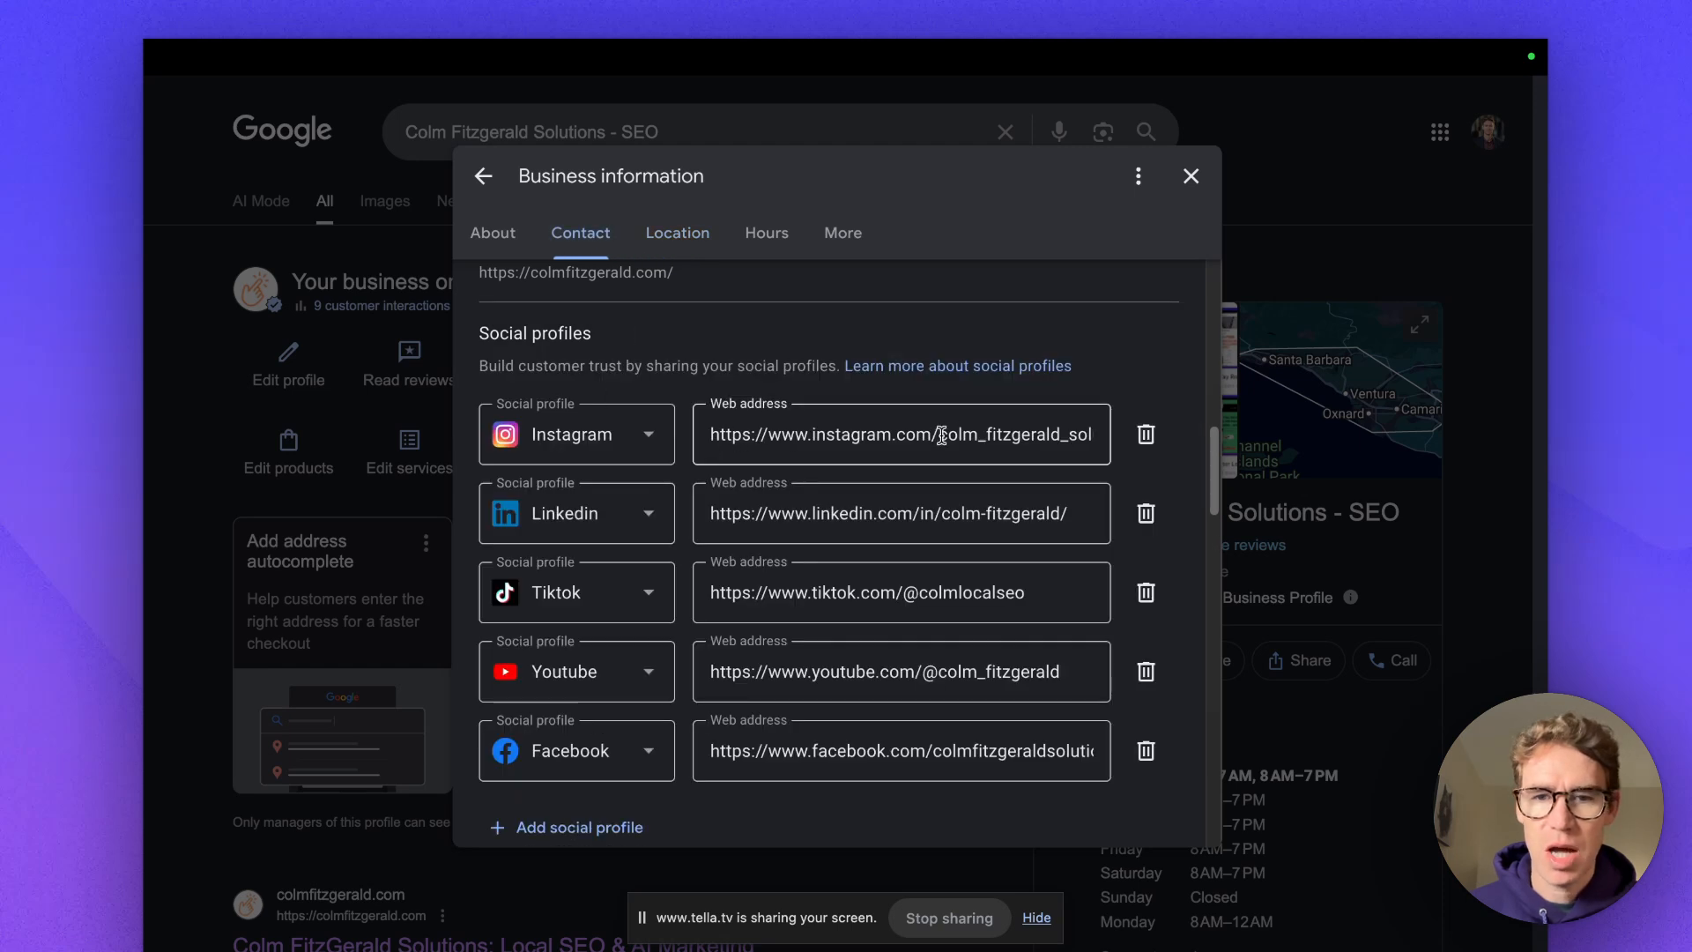
pyautogui.press('super+a')
pyautogui.click(826, 438)
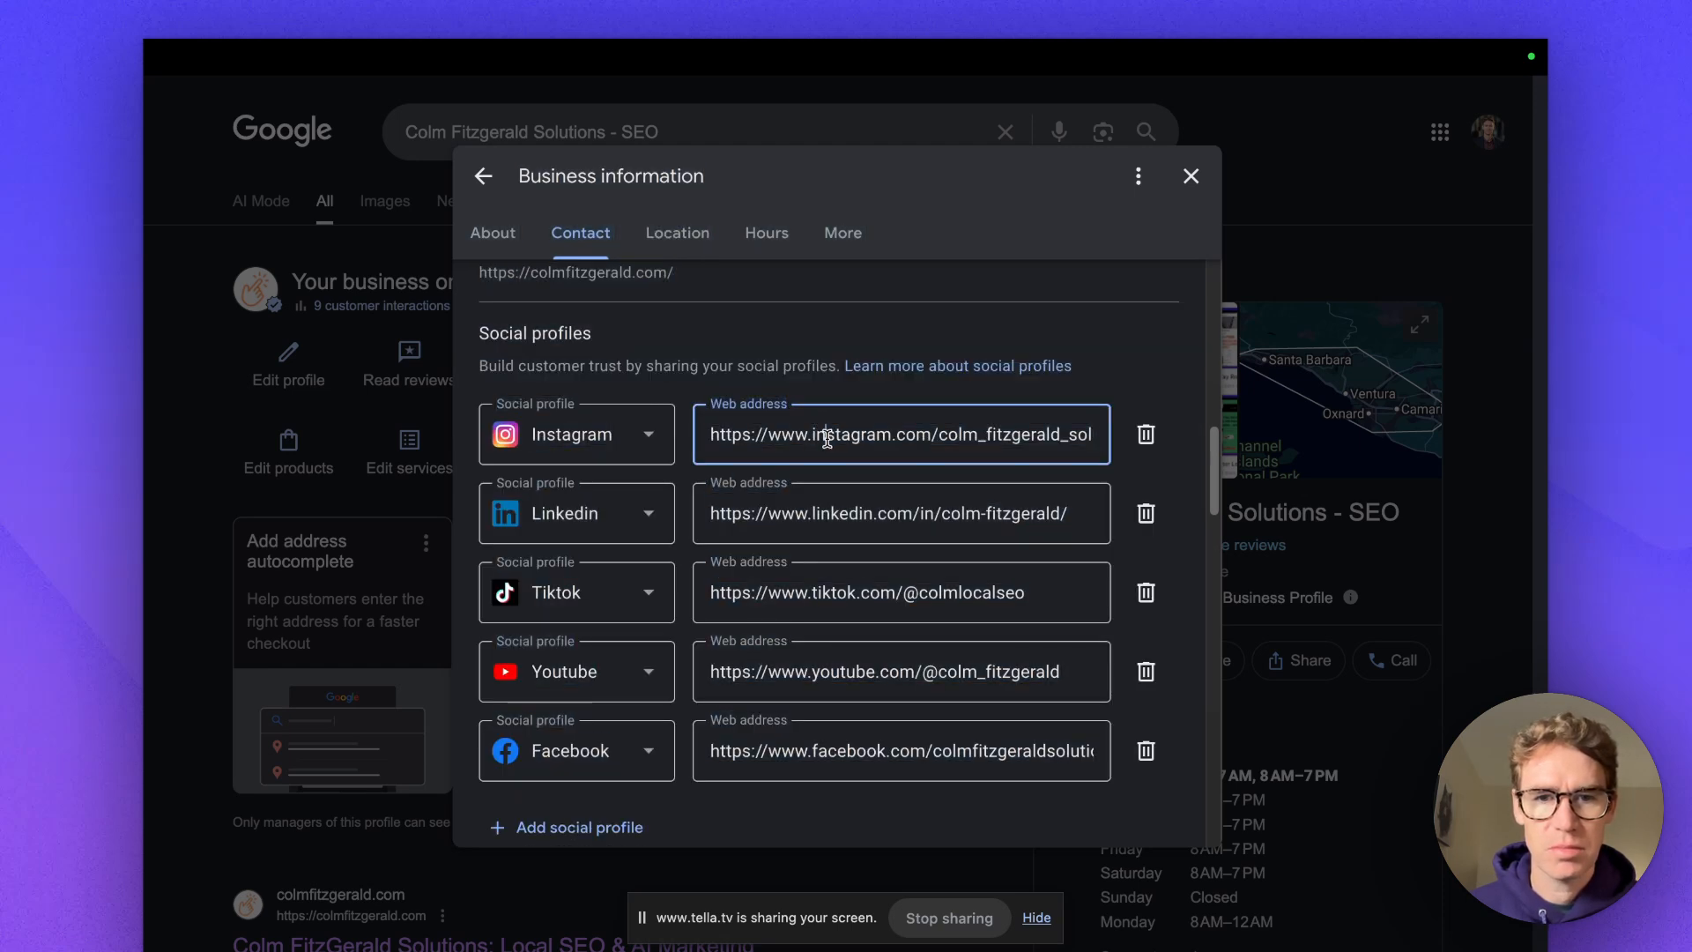
pyautogui.press('super+a')
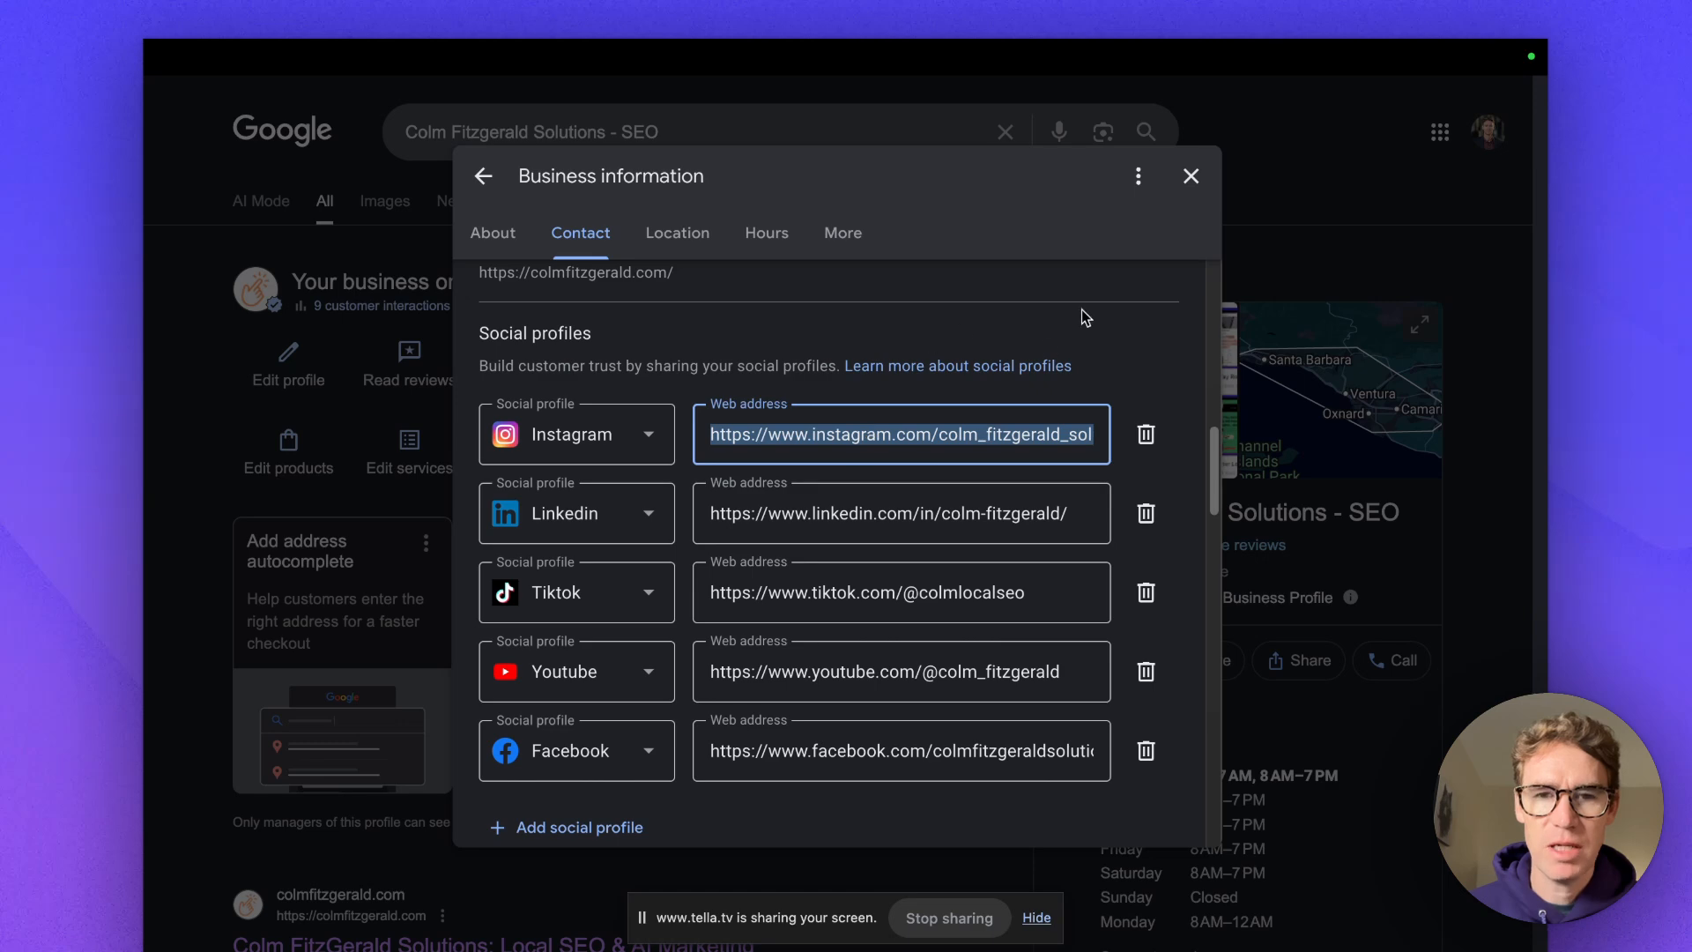
pyautogui.click(1191, 176)
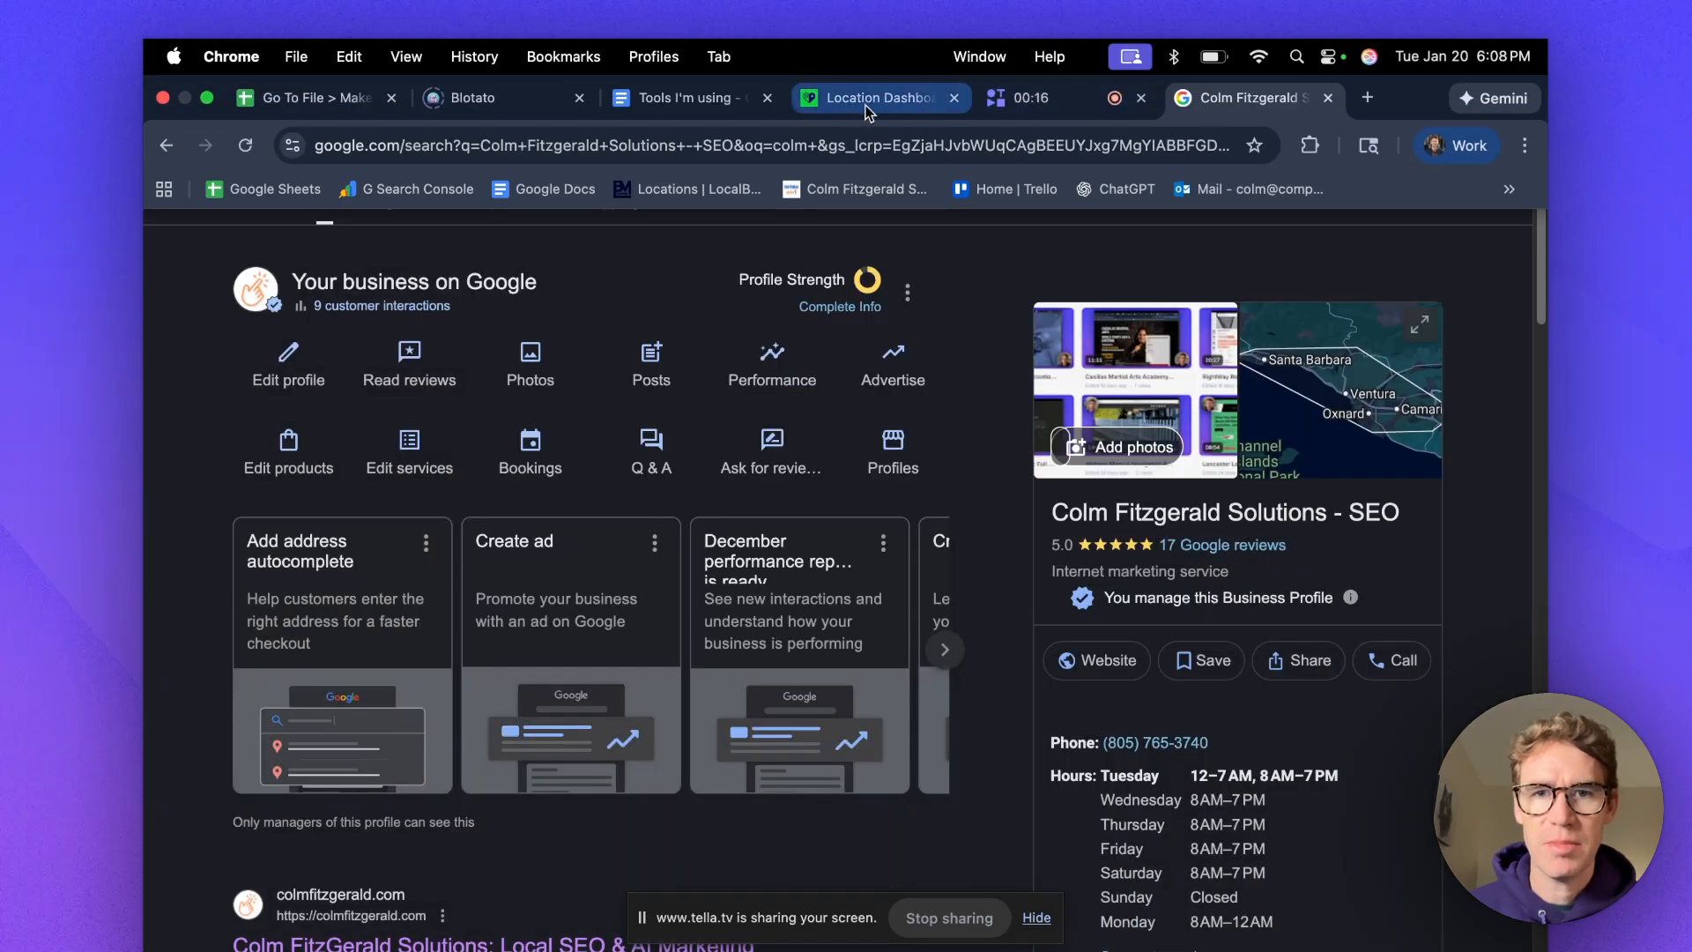
pyautogui.click(877, 96)
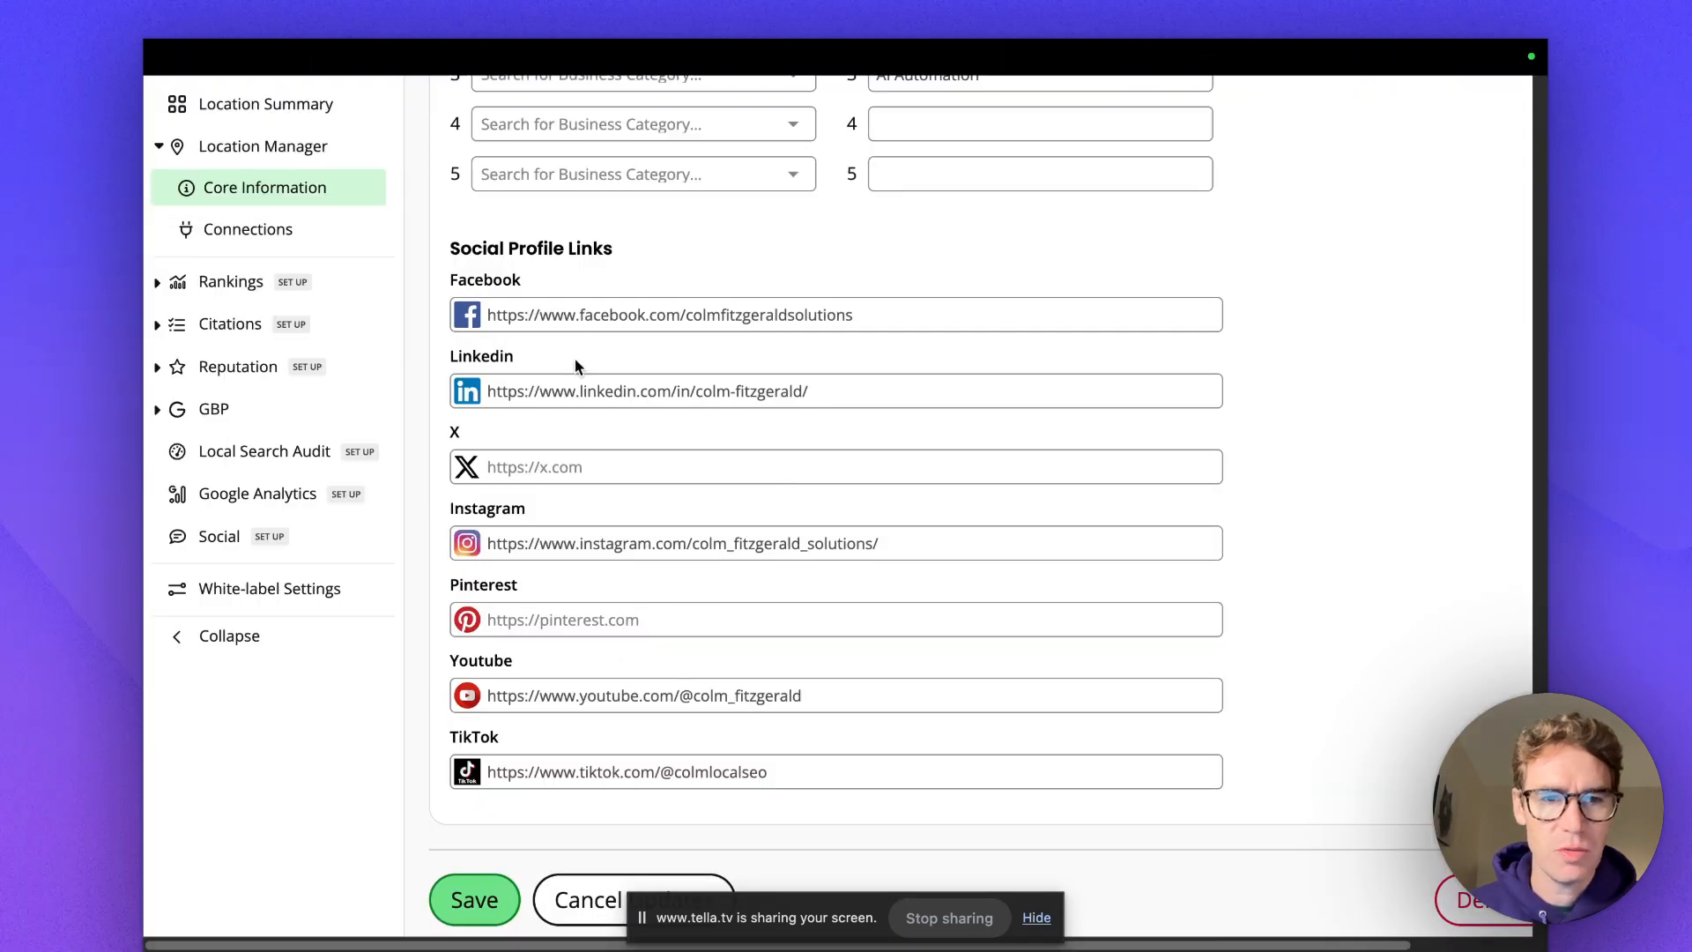
# Review the location's core information, hours, description and four images, then expand Citations.
pyautogui.scroll(-2, 695, 596)
pyautogui.scroll(-20, 994, 528)
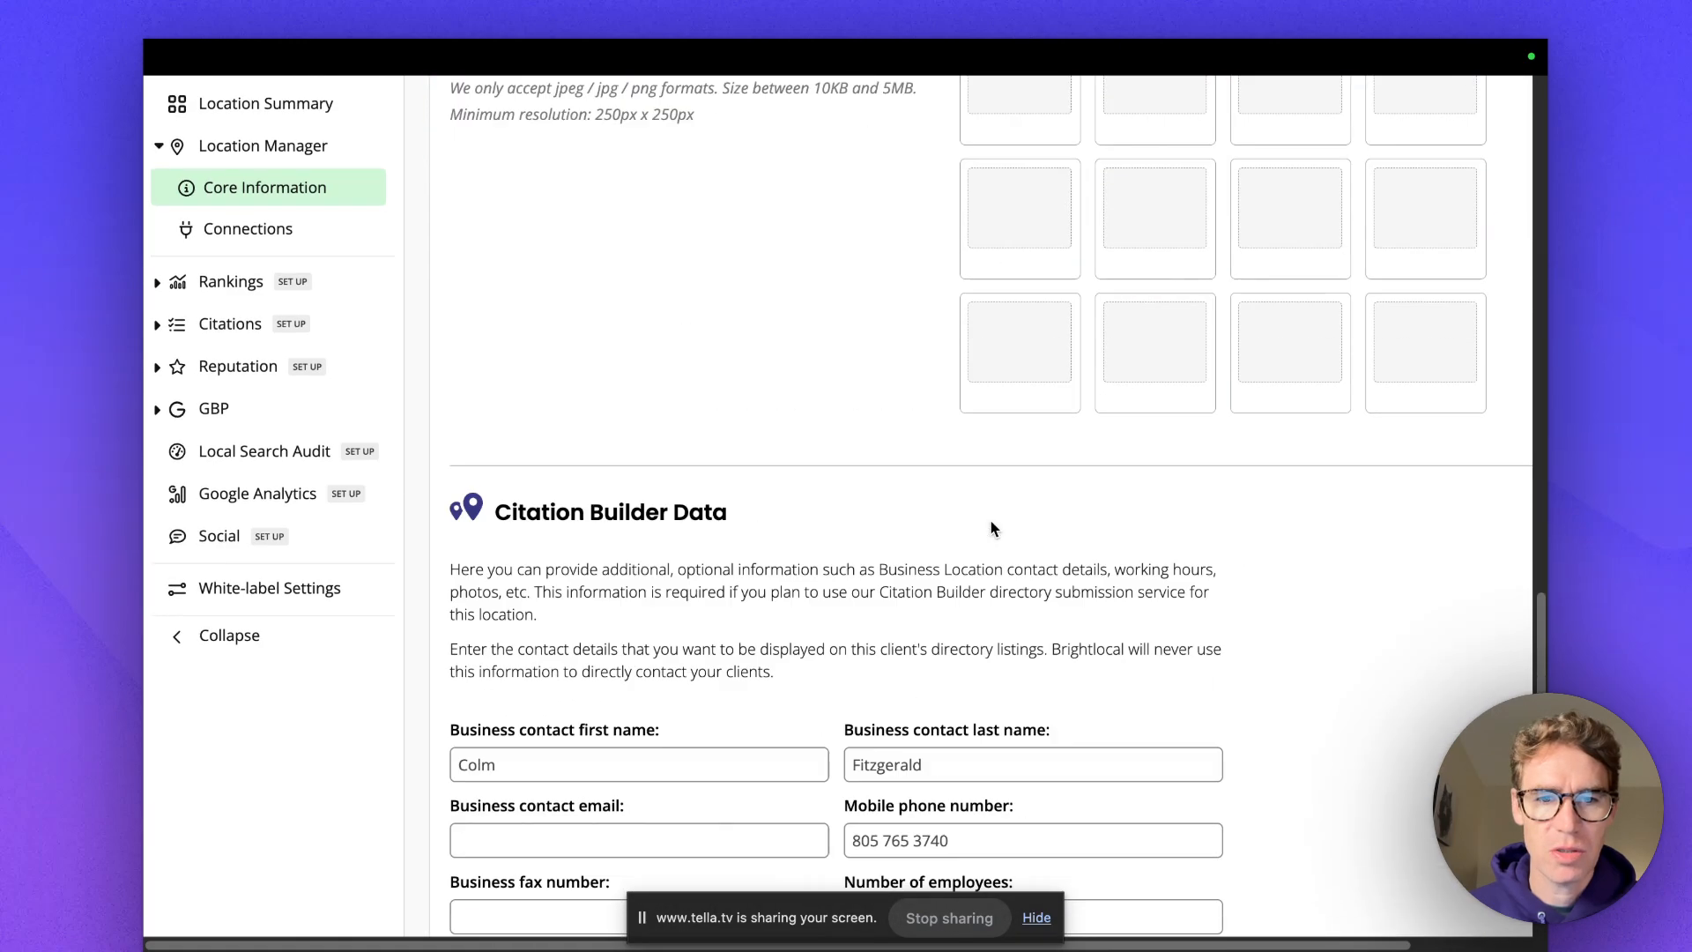
pyautogui.scroll(-15, 994, 529)
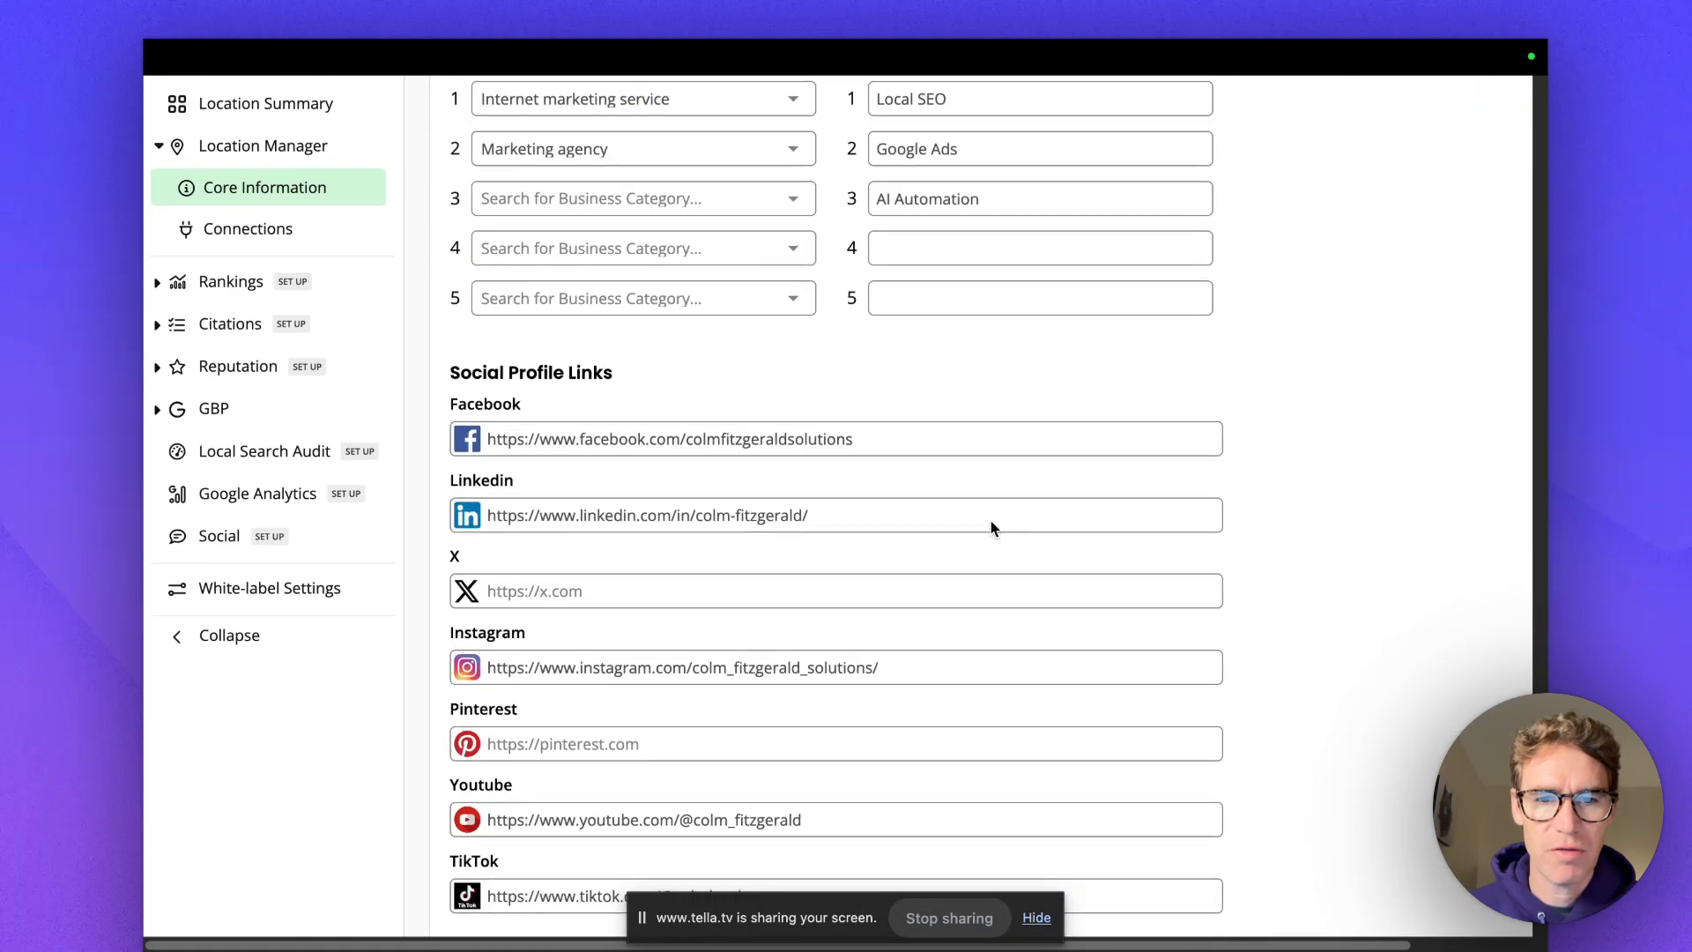
pyautogui.scroll(8, 992, 529)
pyautogui.scroll(15, 990, 529)
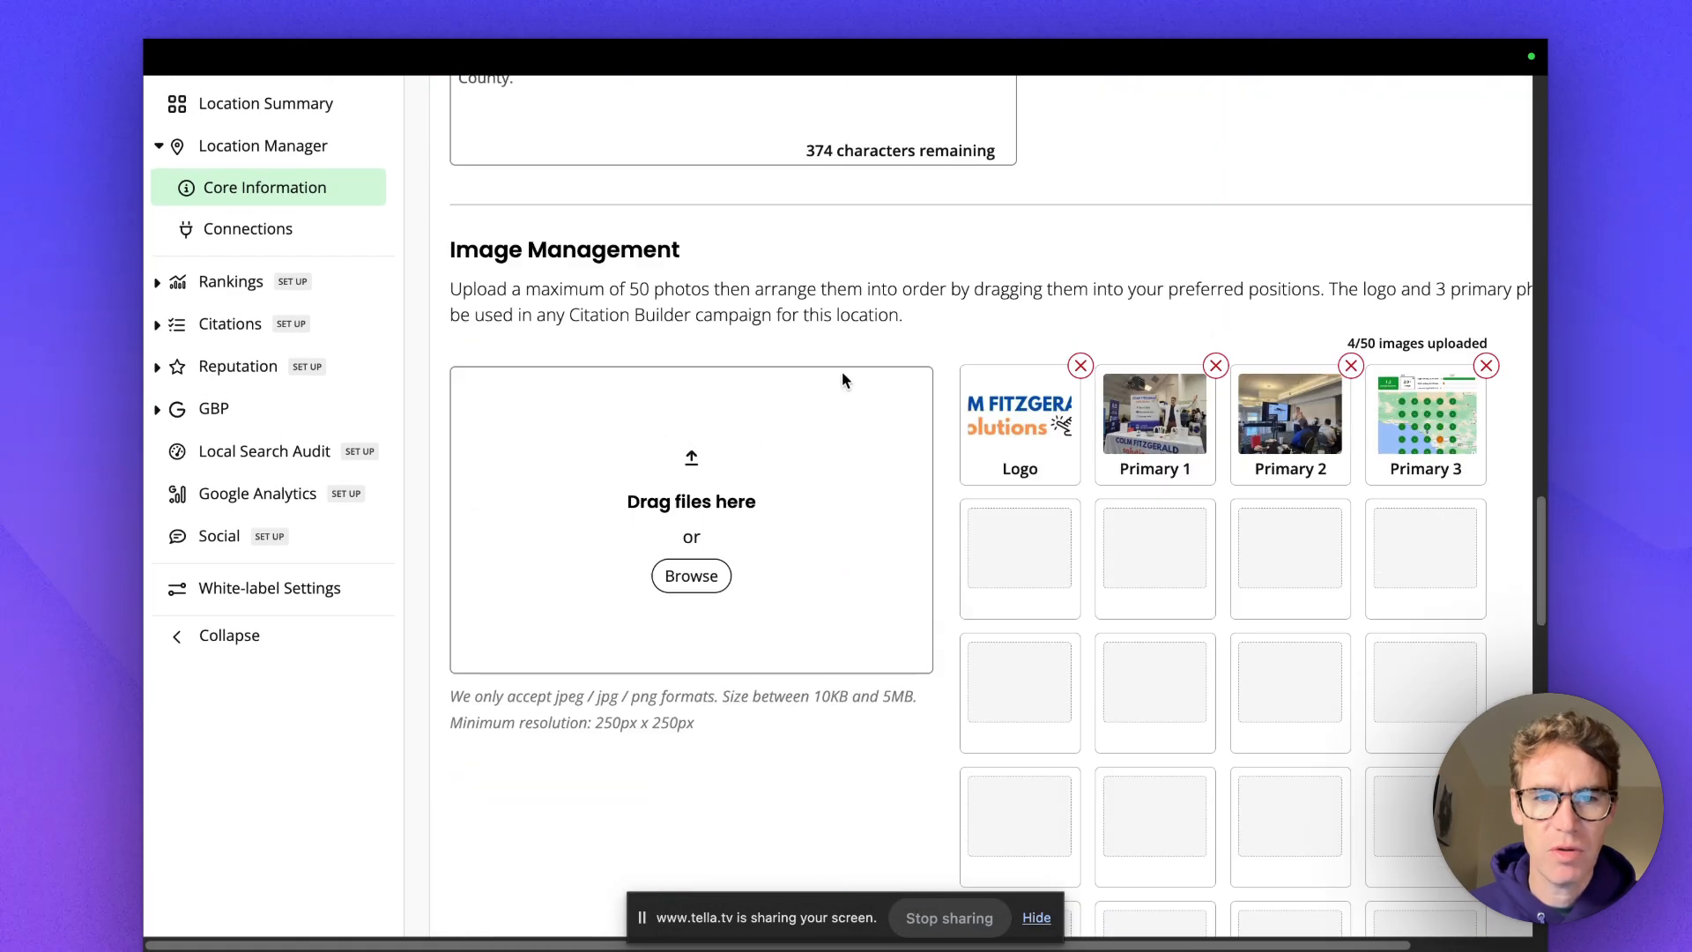
pyautogui.scroll(12, 837, 340)
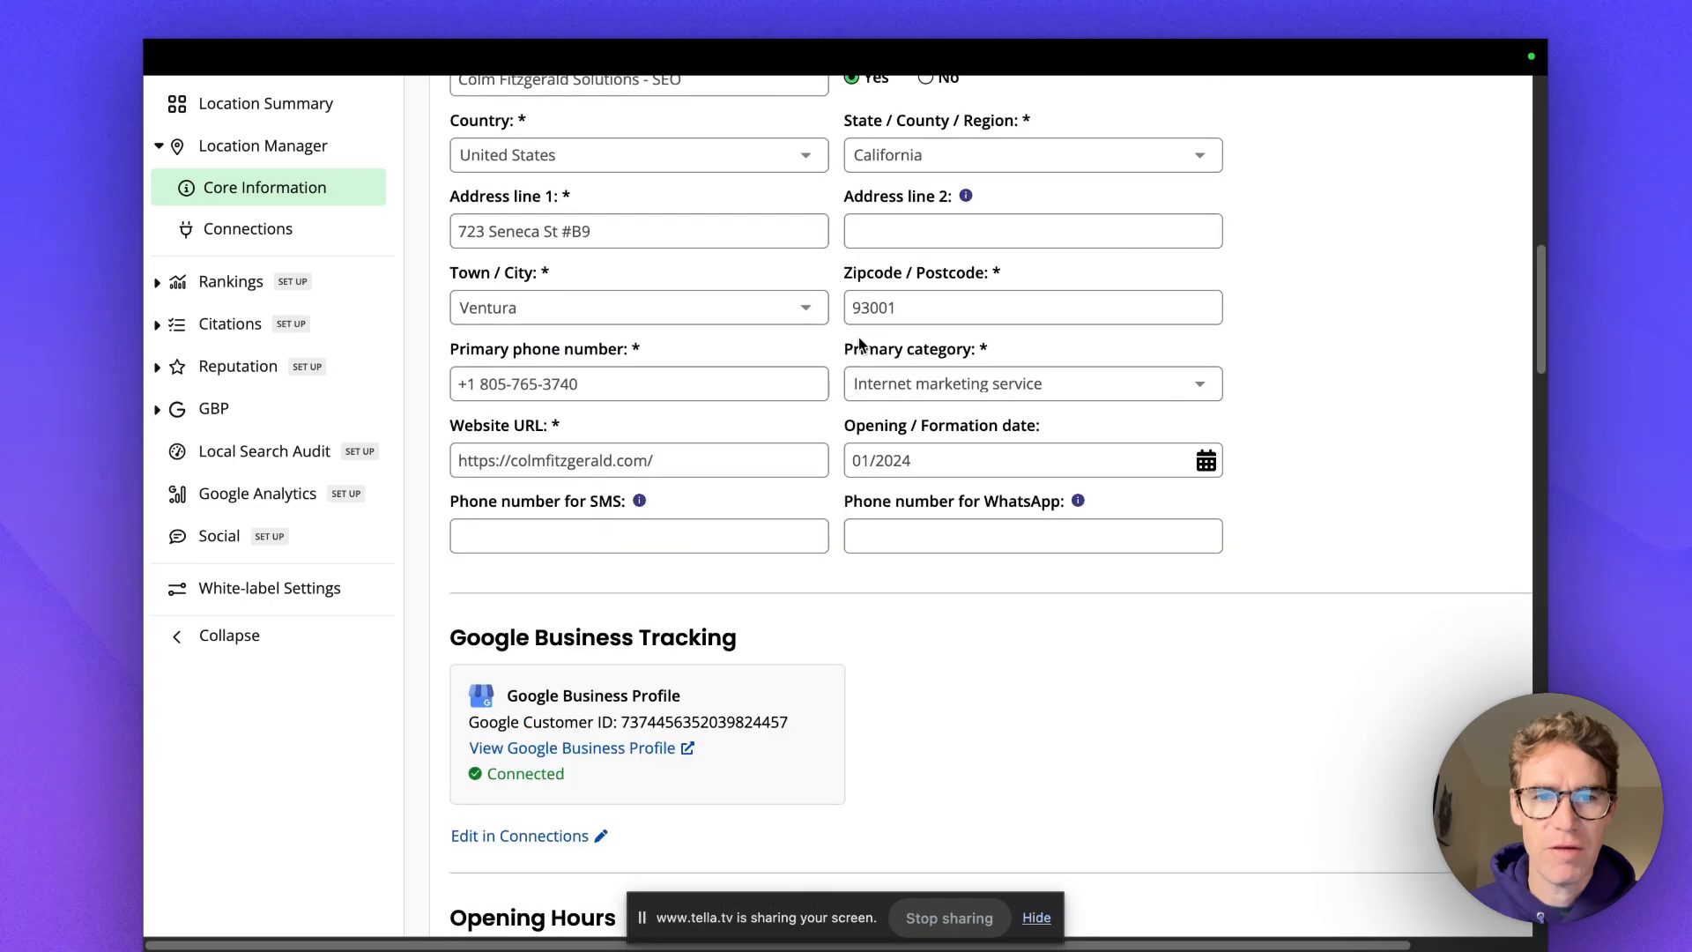
pyautogui.scroll(3, 839, 414)
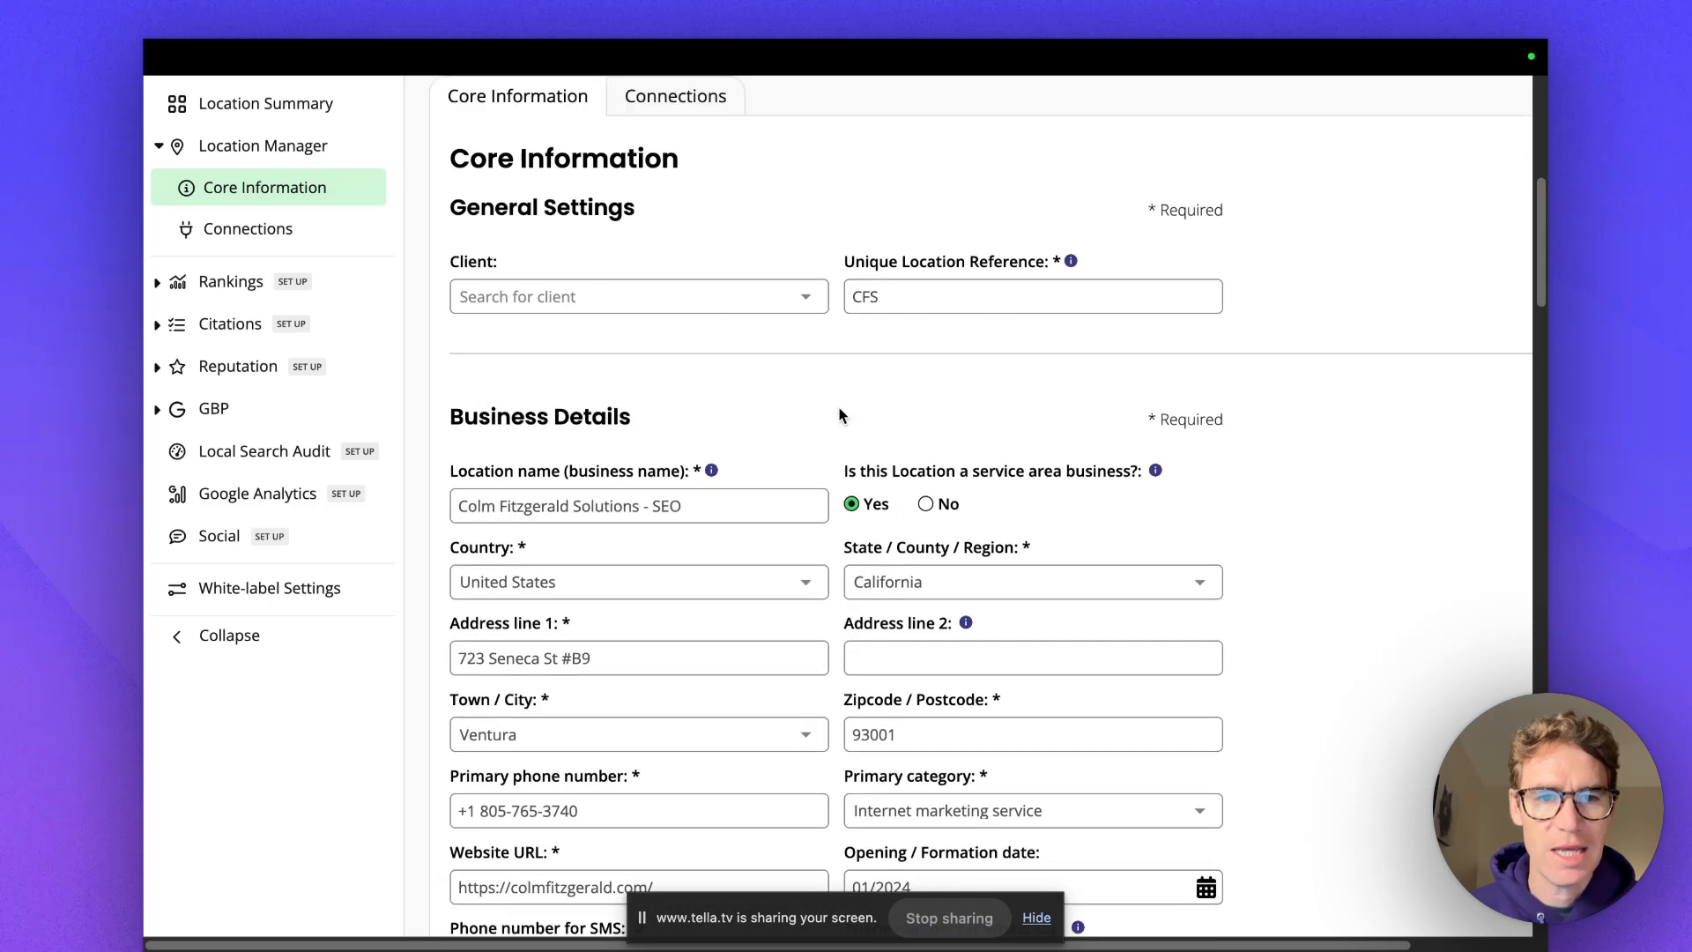
pyautogui.scroll(-11, 839, 396)
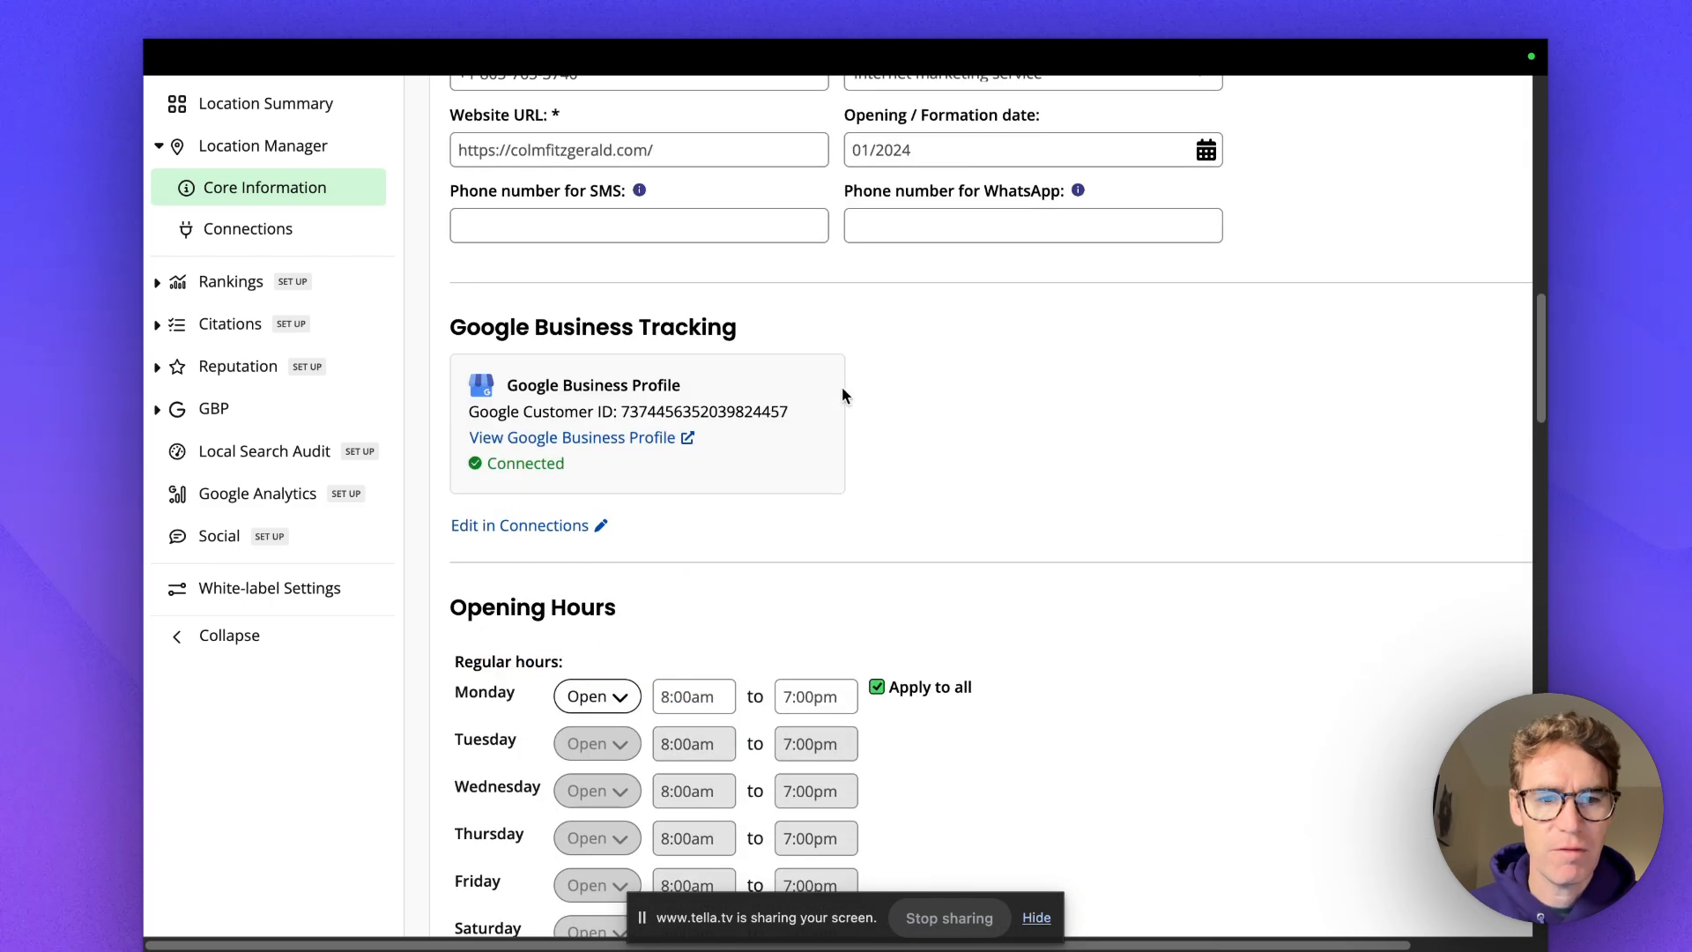
pyautogui.scroll(-18, 842, 394)
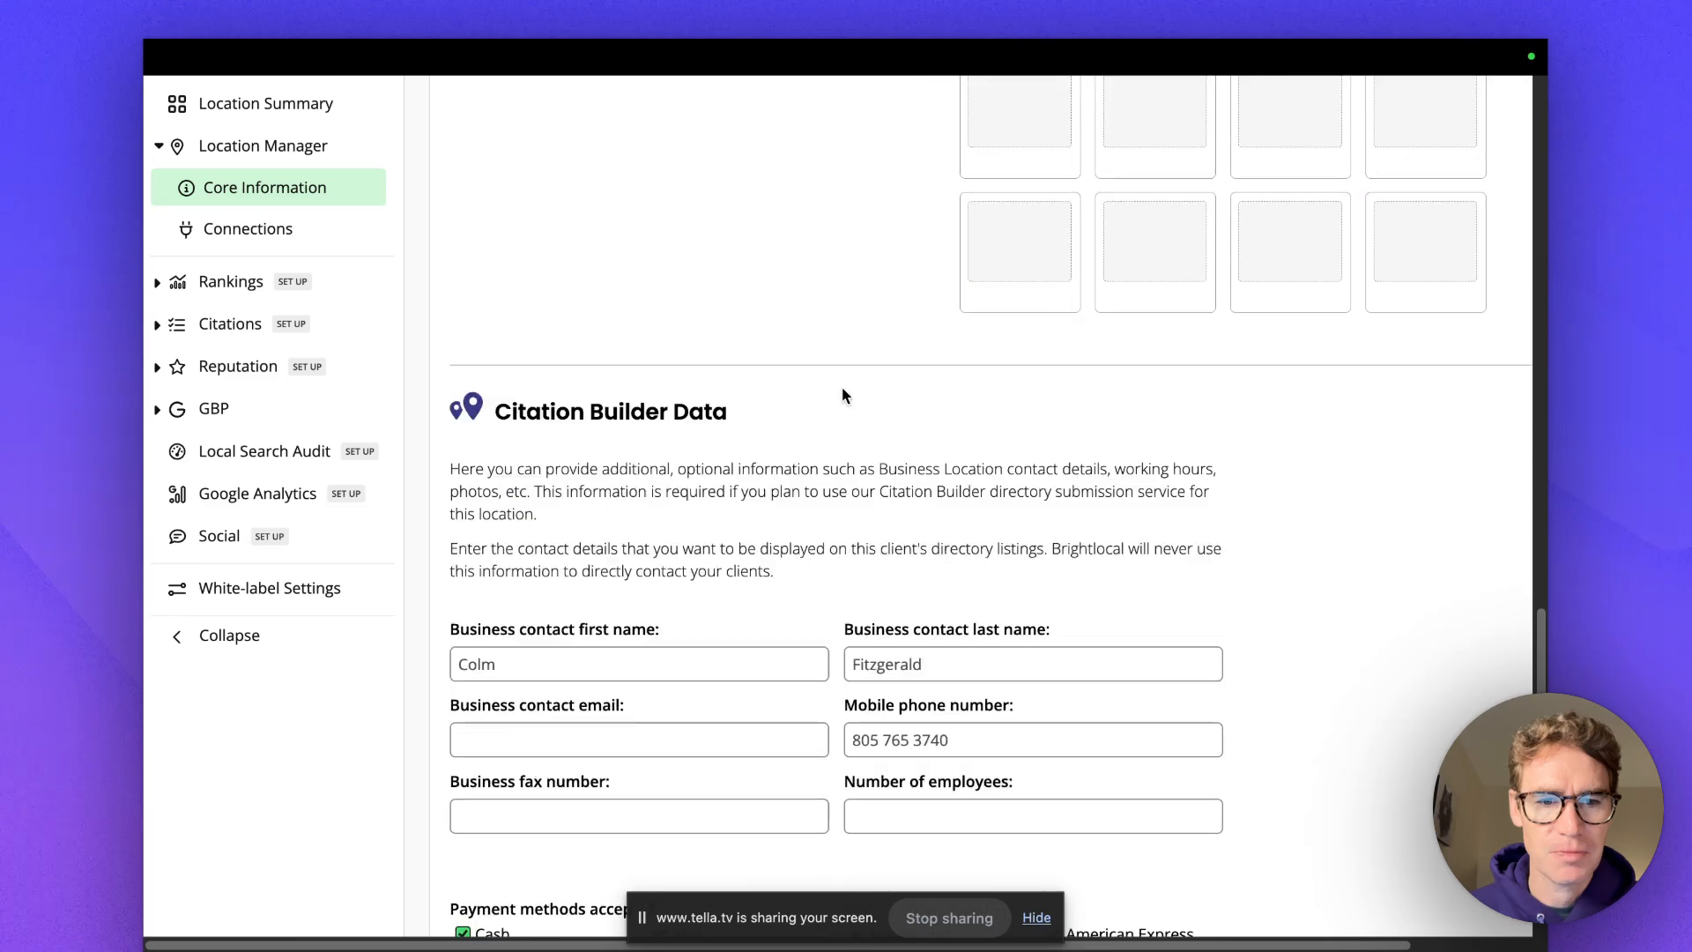
pyautogui.scroll(-3, 841, 577)
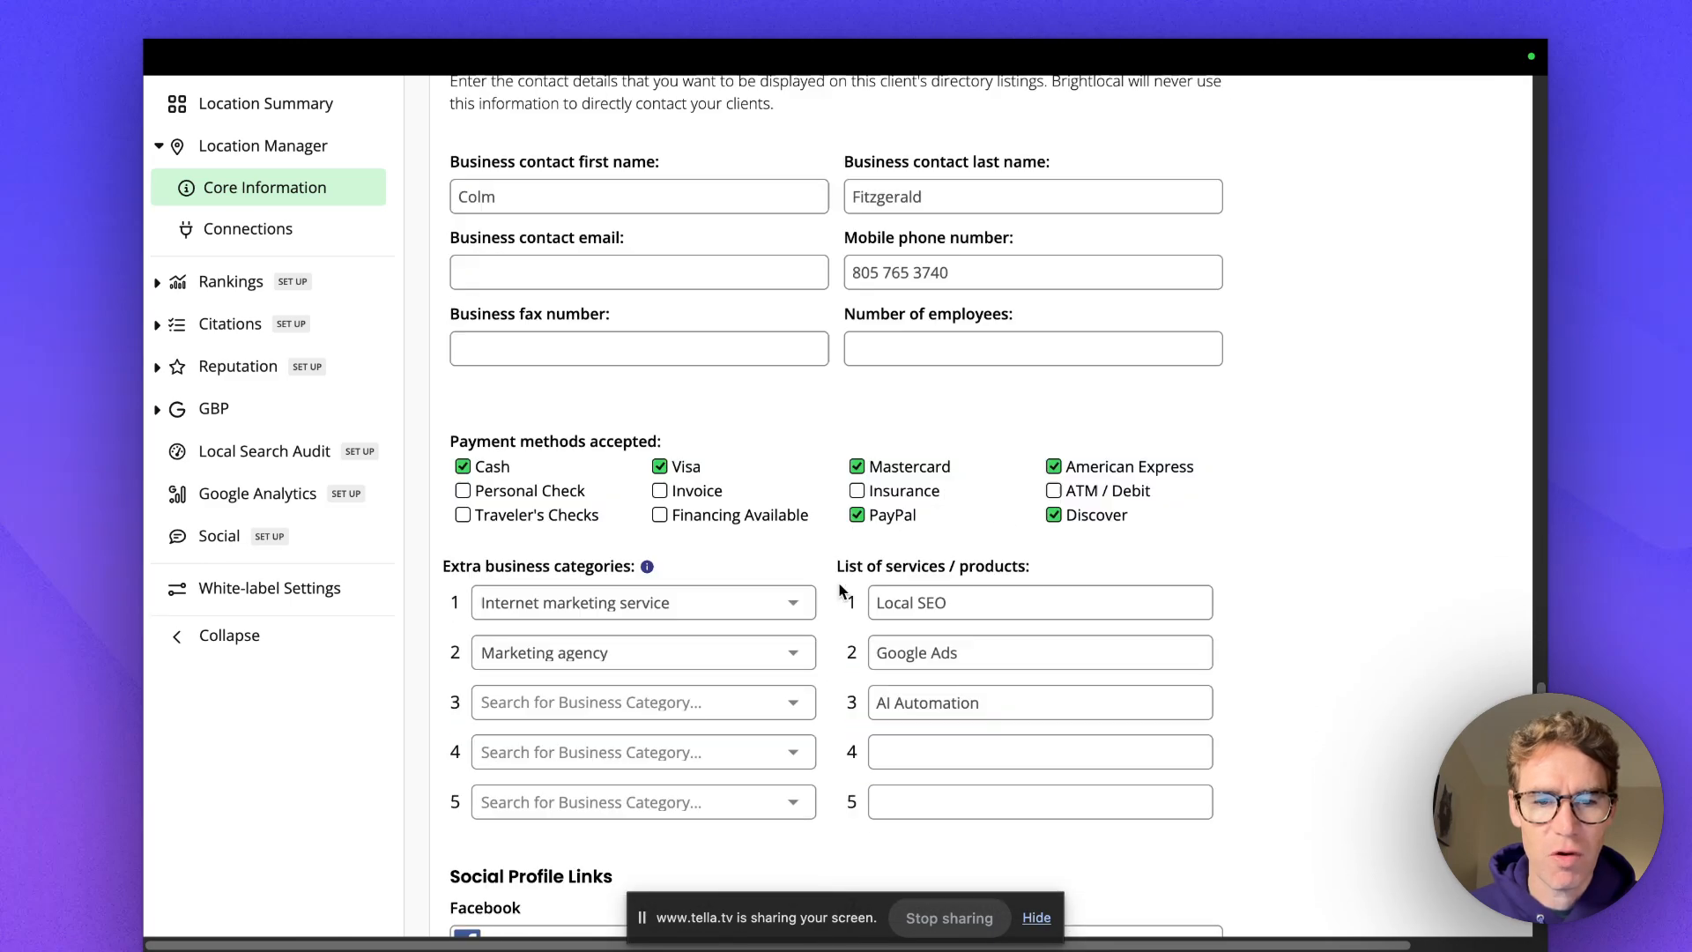
pyautogui.scroll(20, 838, 582)
pyautogui.scroll(8, 819, 553)
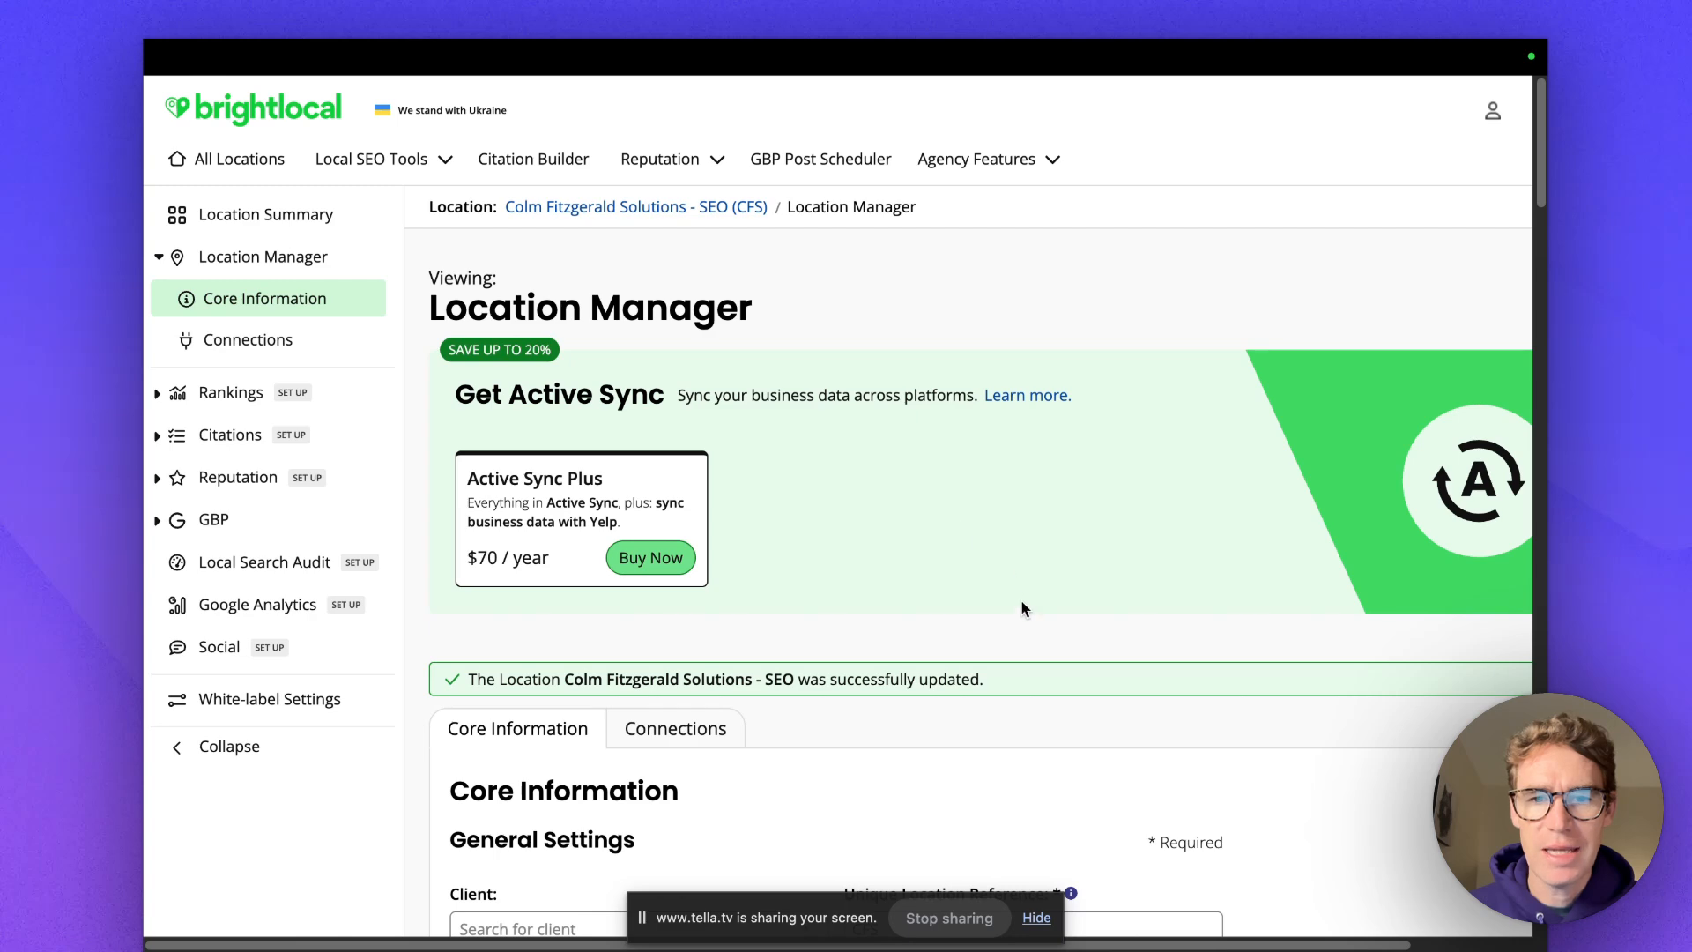
pyautogui.scroll(-1, 1013, 613)
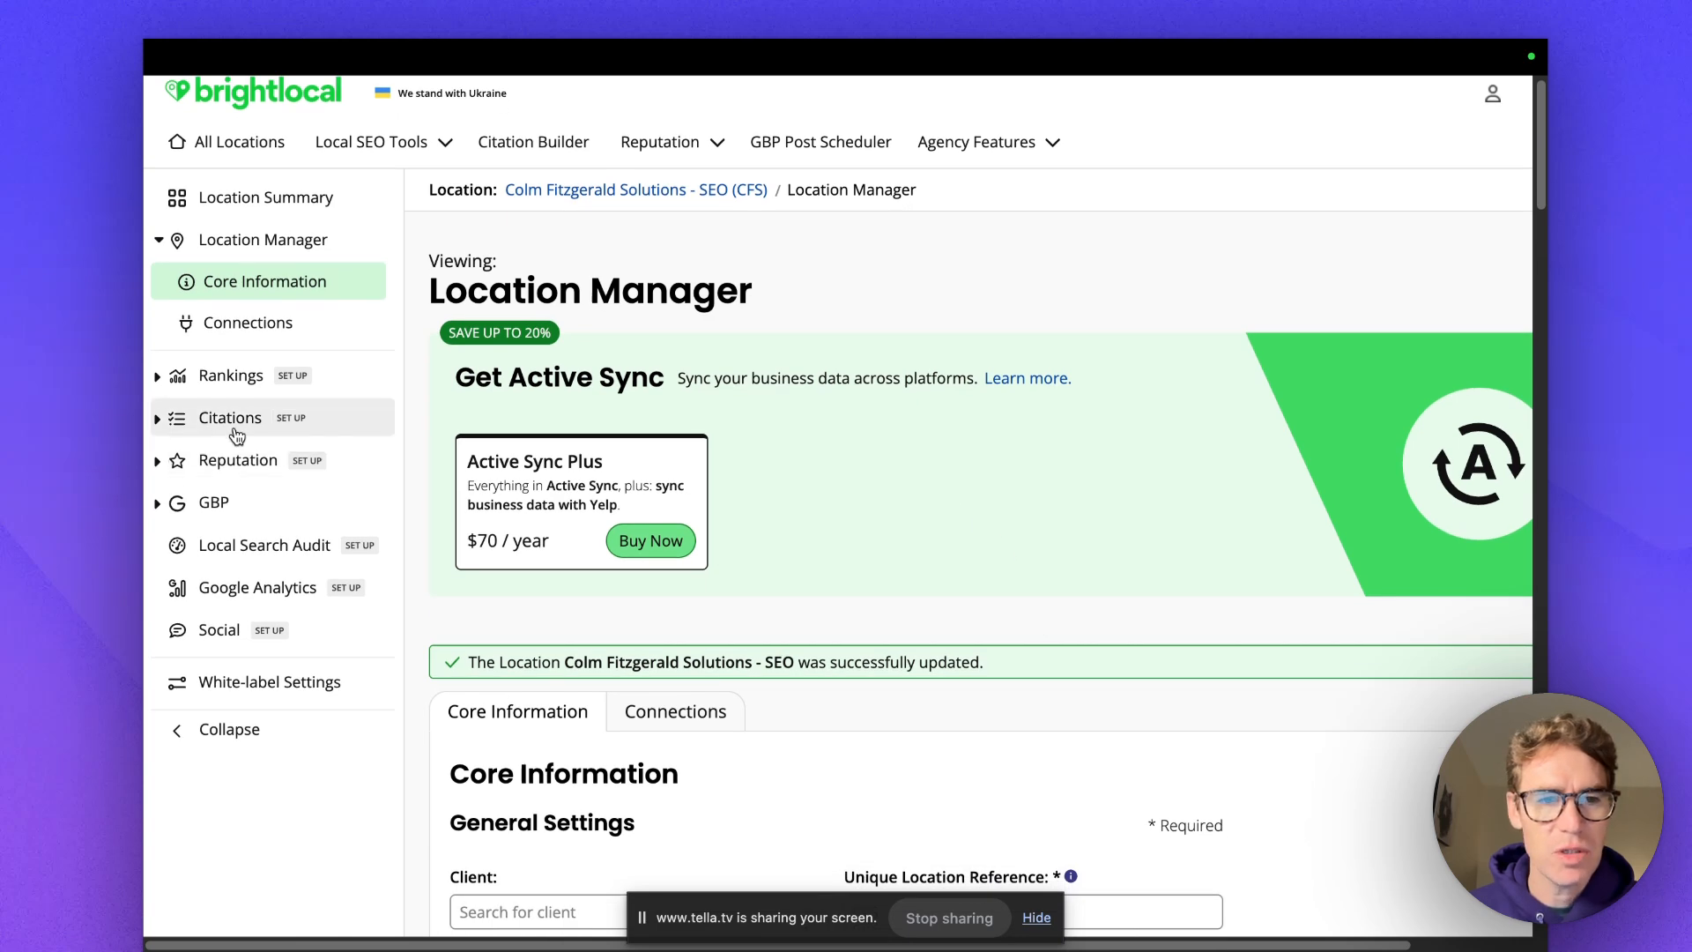
pyautogui.scroll(-6, 1006, 626)
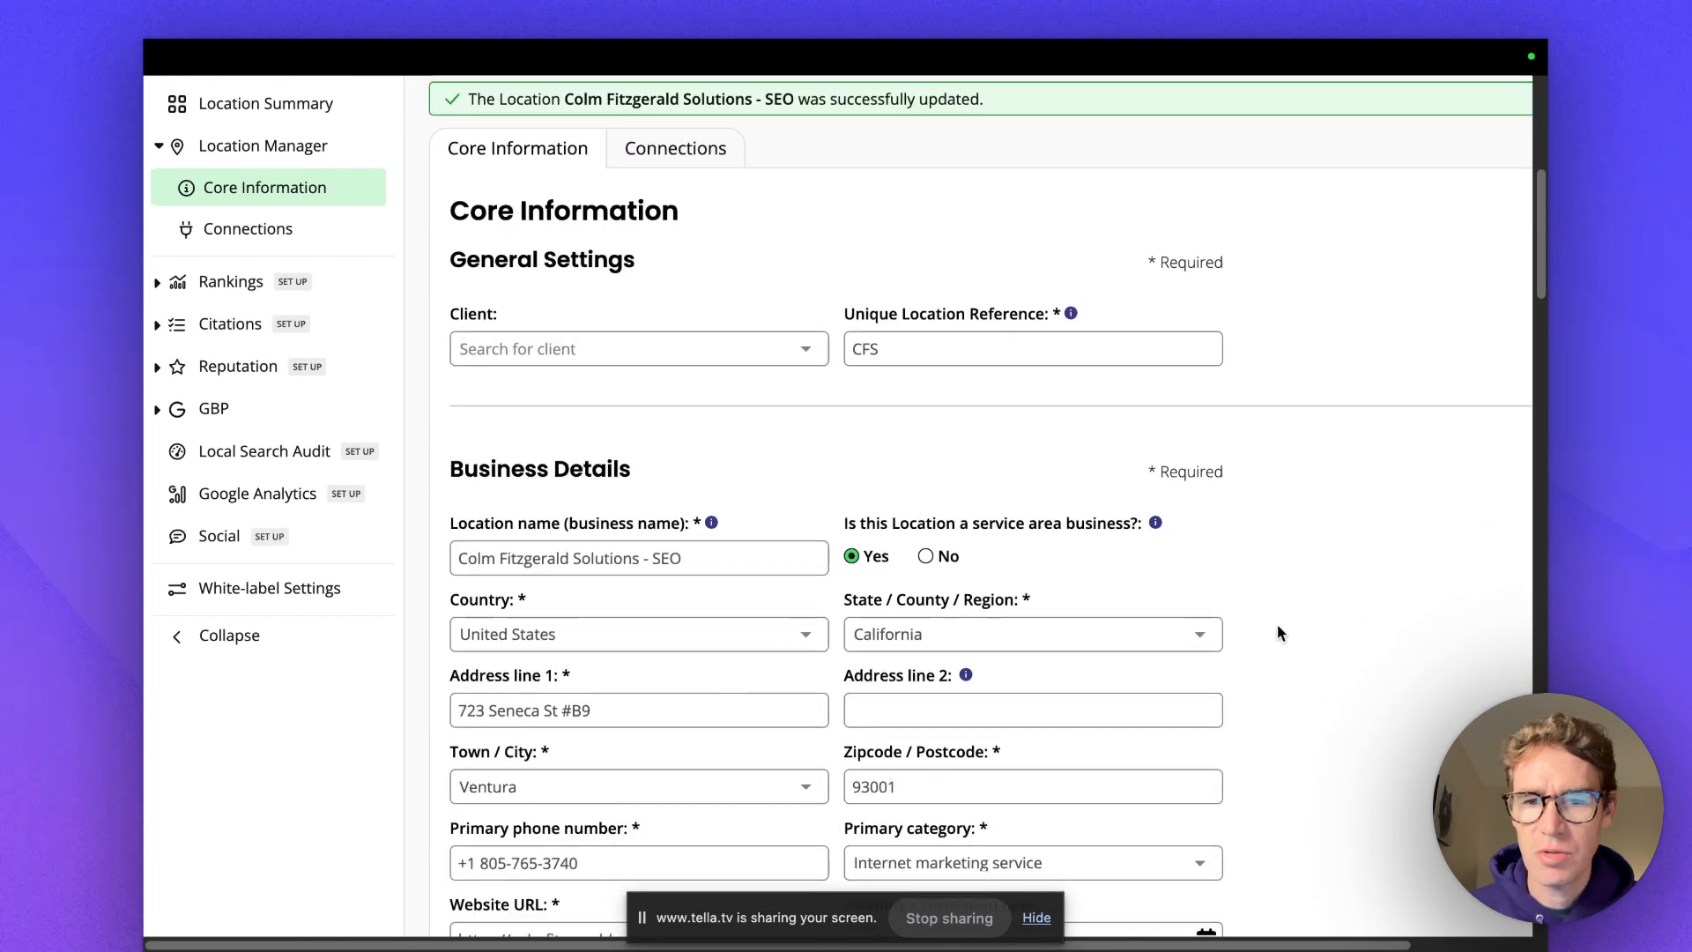
pyautogui.scroll(-13, 1281, 633)
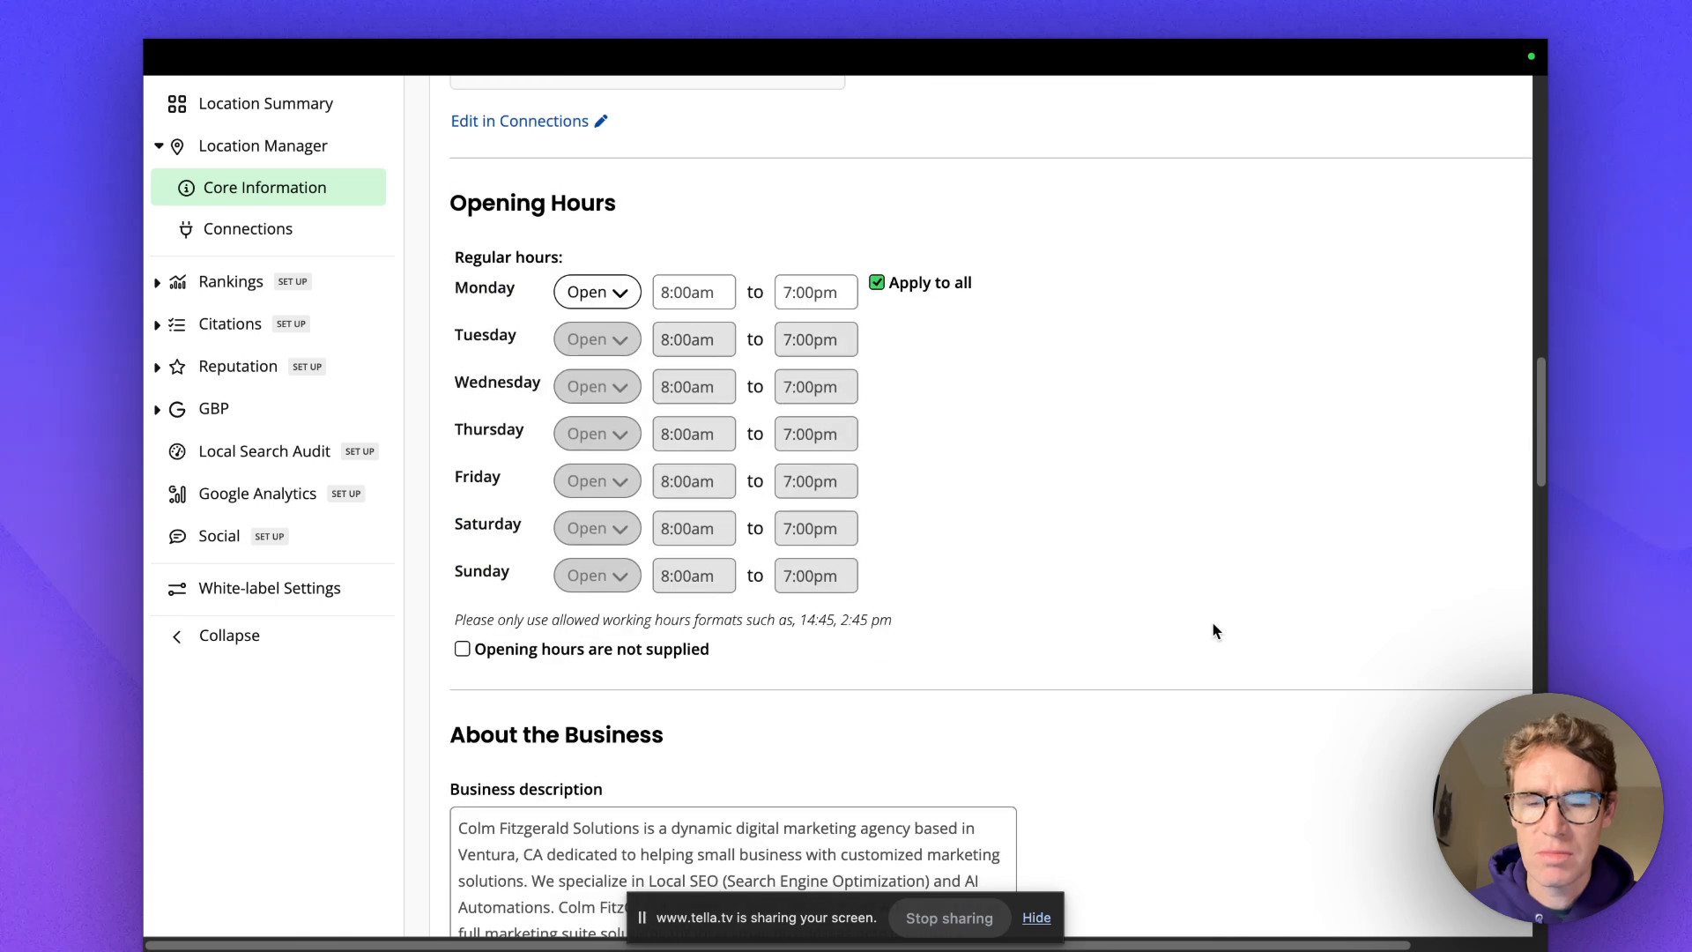
pyautogui.scroll(-7, 1209, 627)
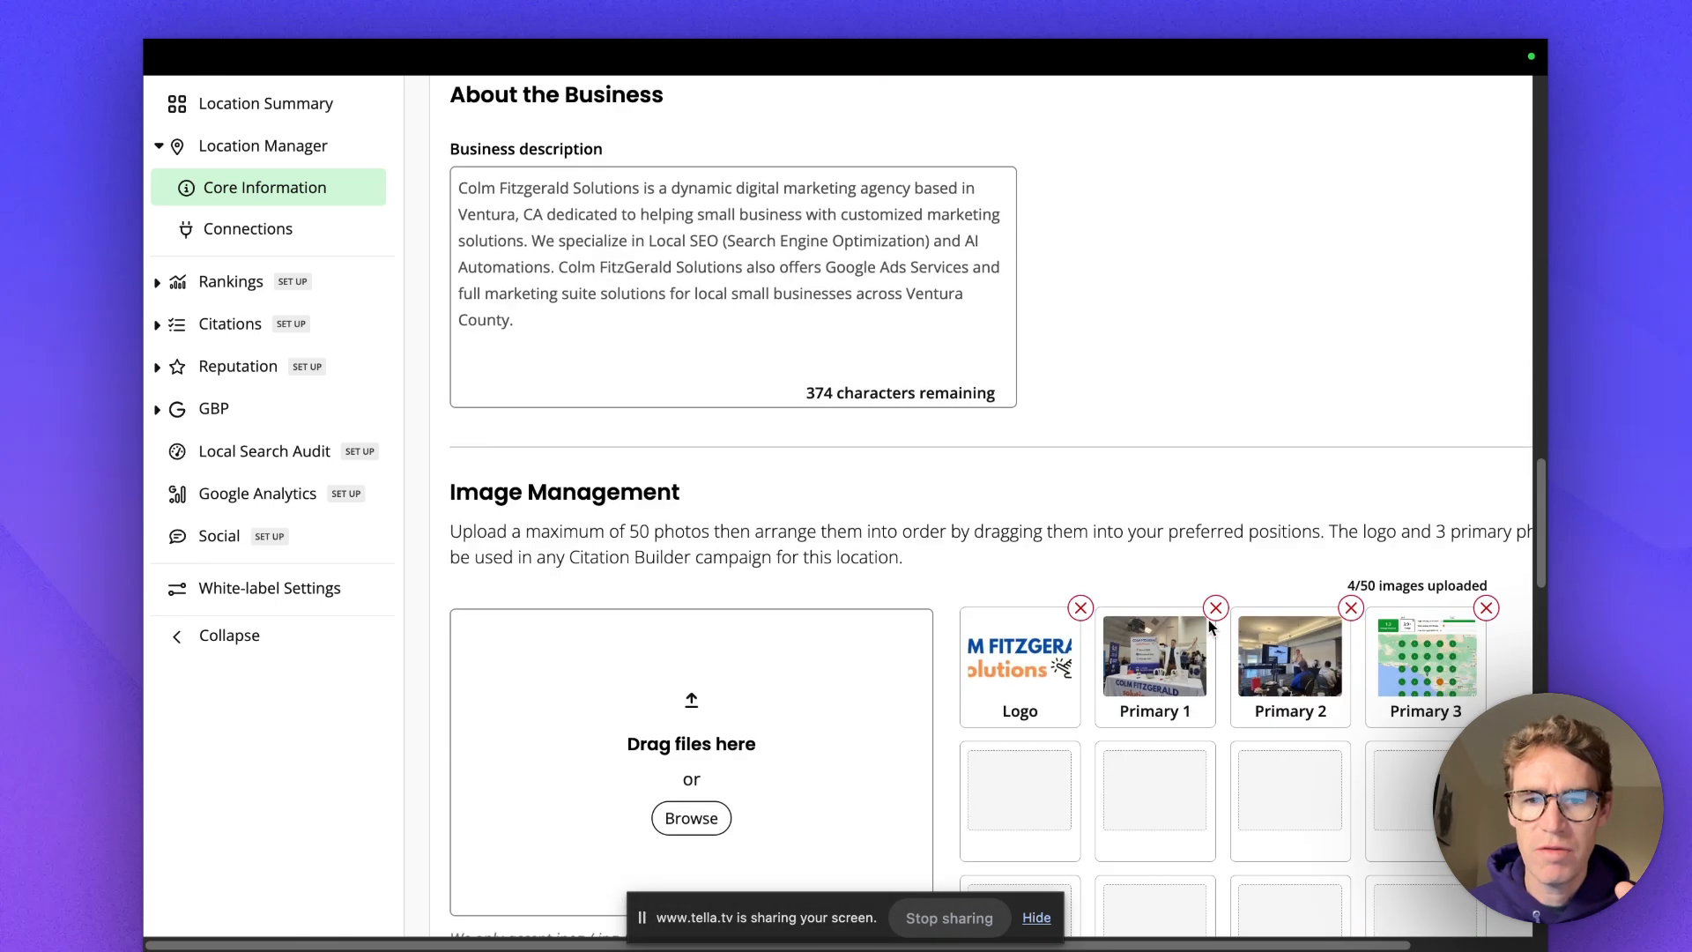
pyautogui.scroll(-2, 1007, 629)
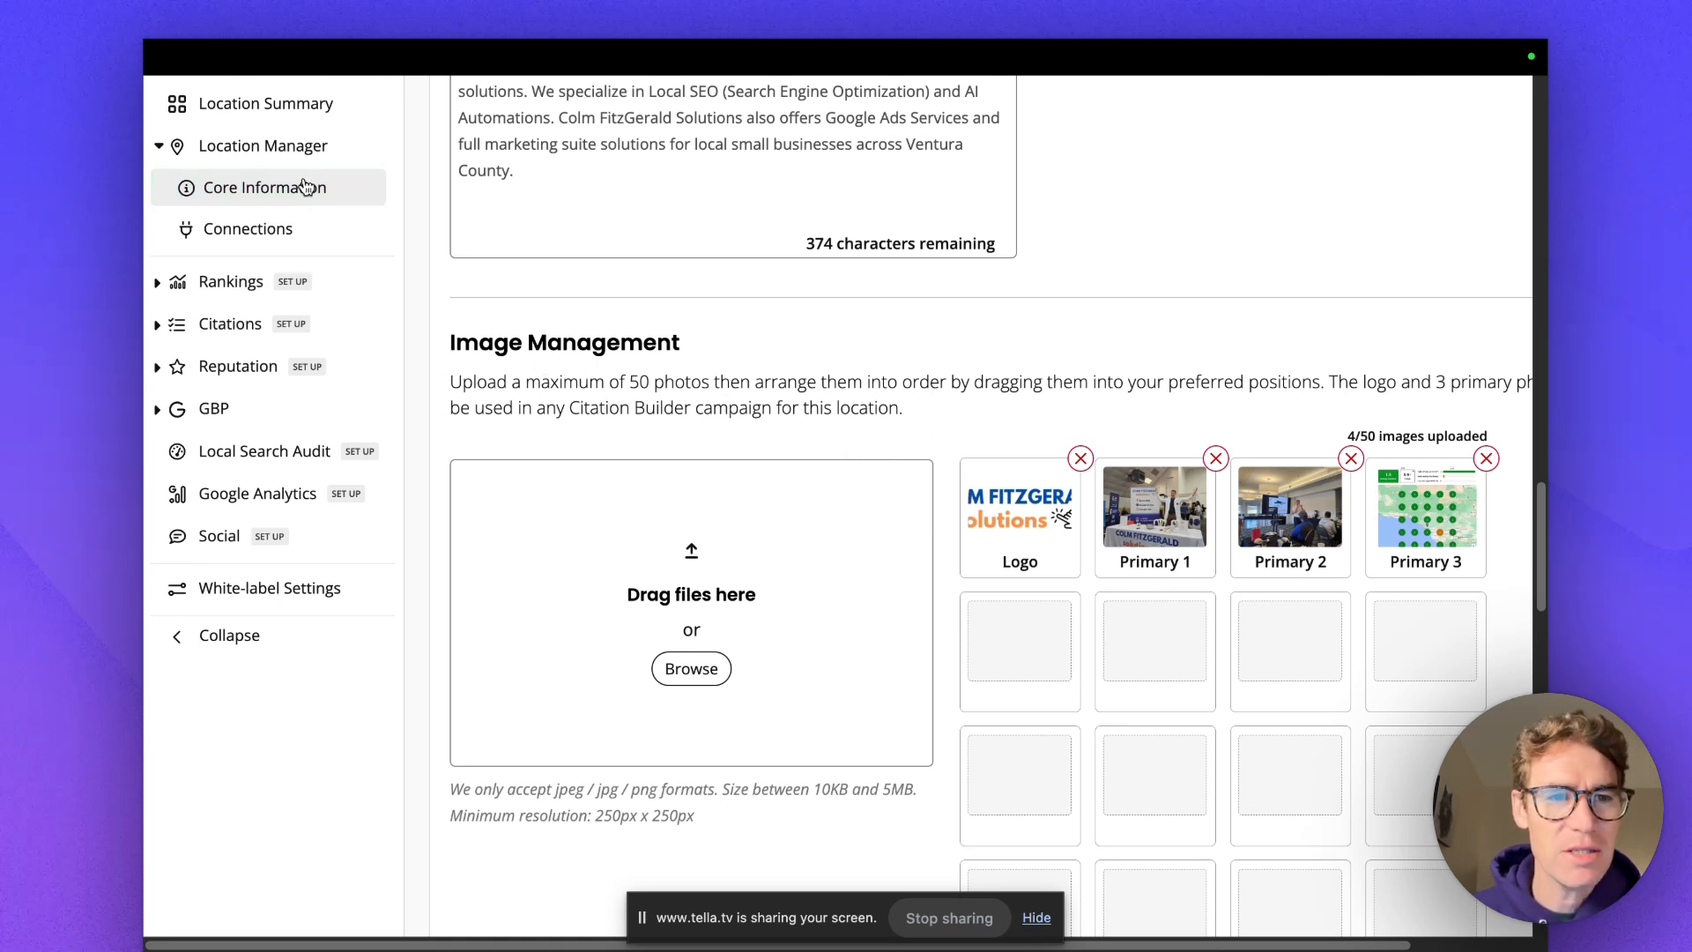
pyautogui.click(232, 326)
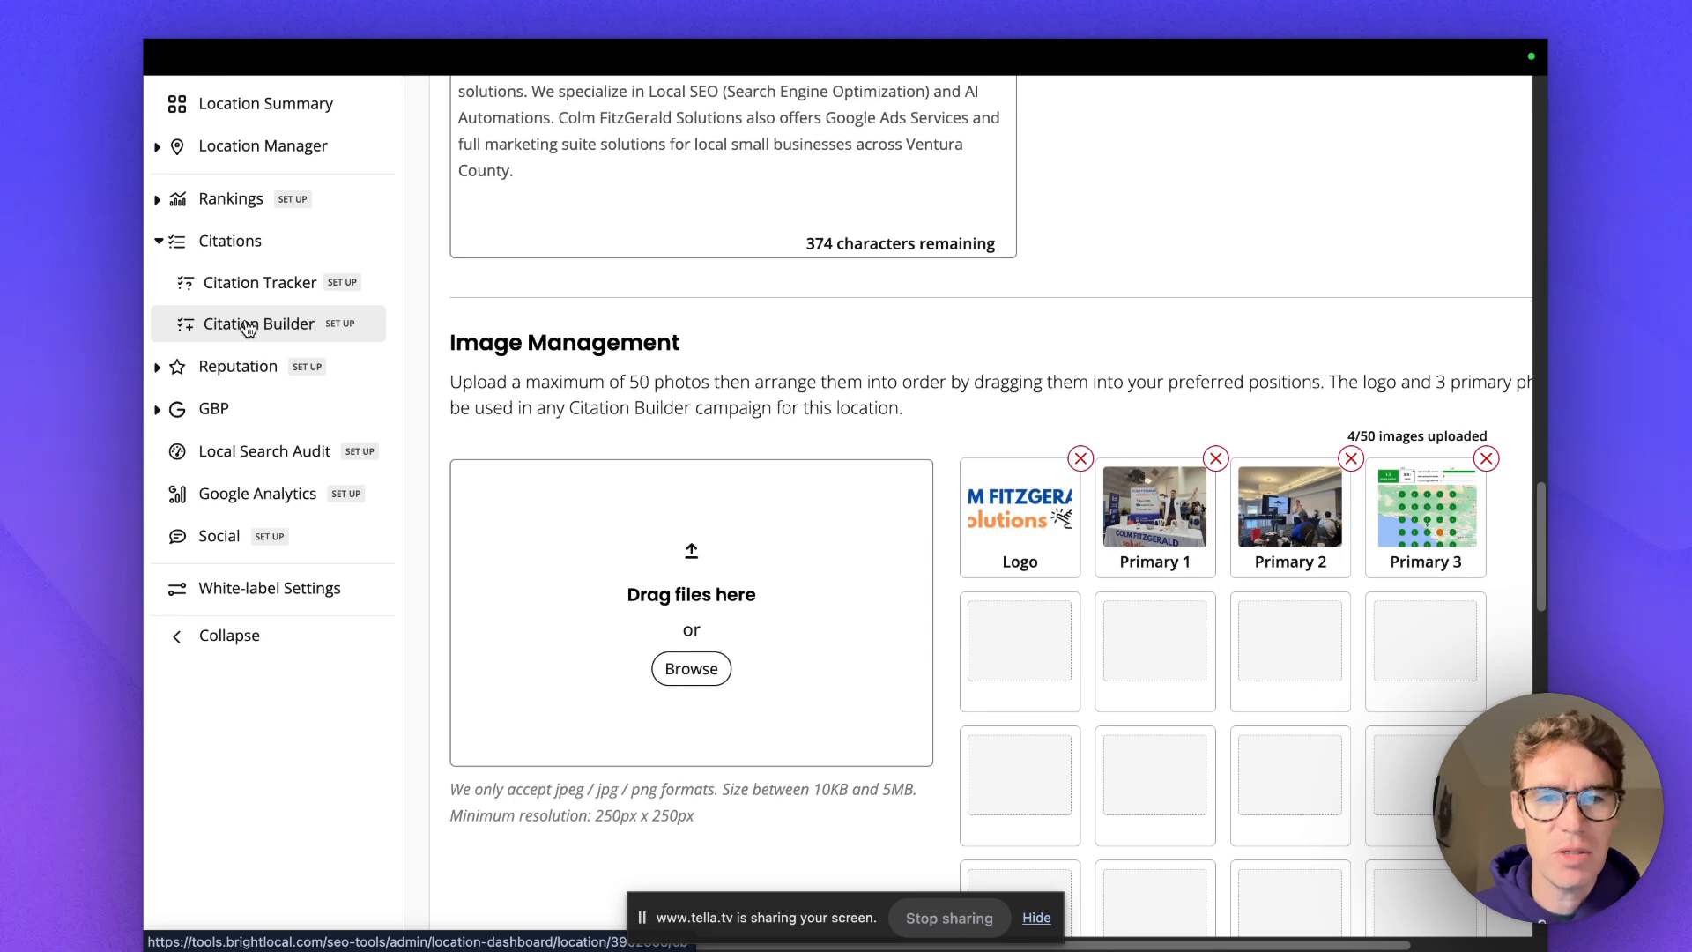
# Start a new Citation Builder campaign for this location.
pyautogui.click(250, 328)
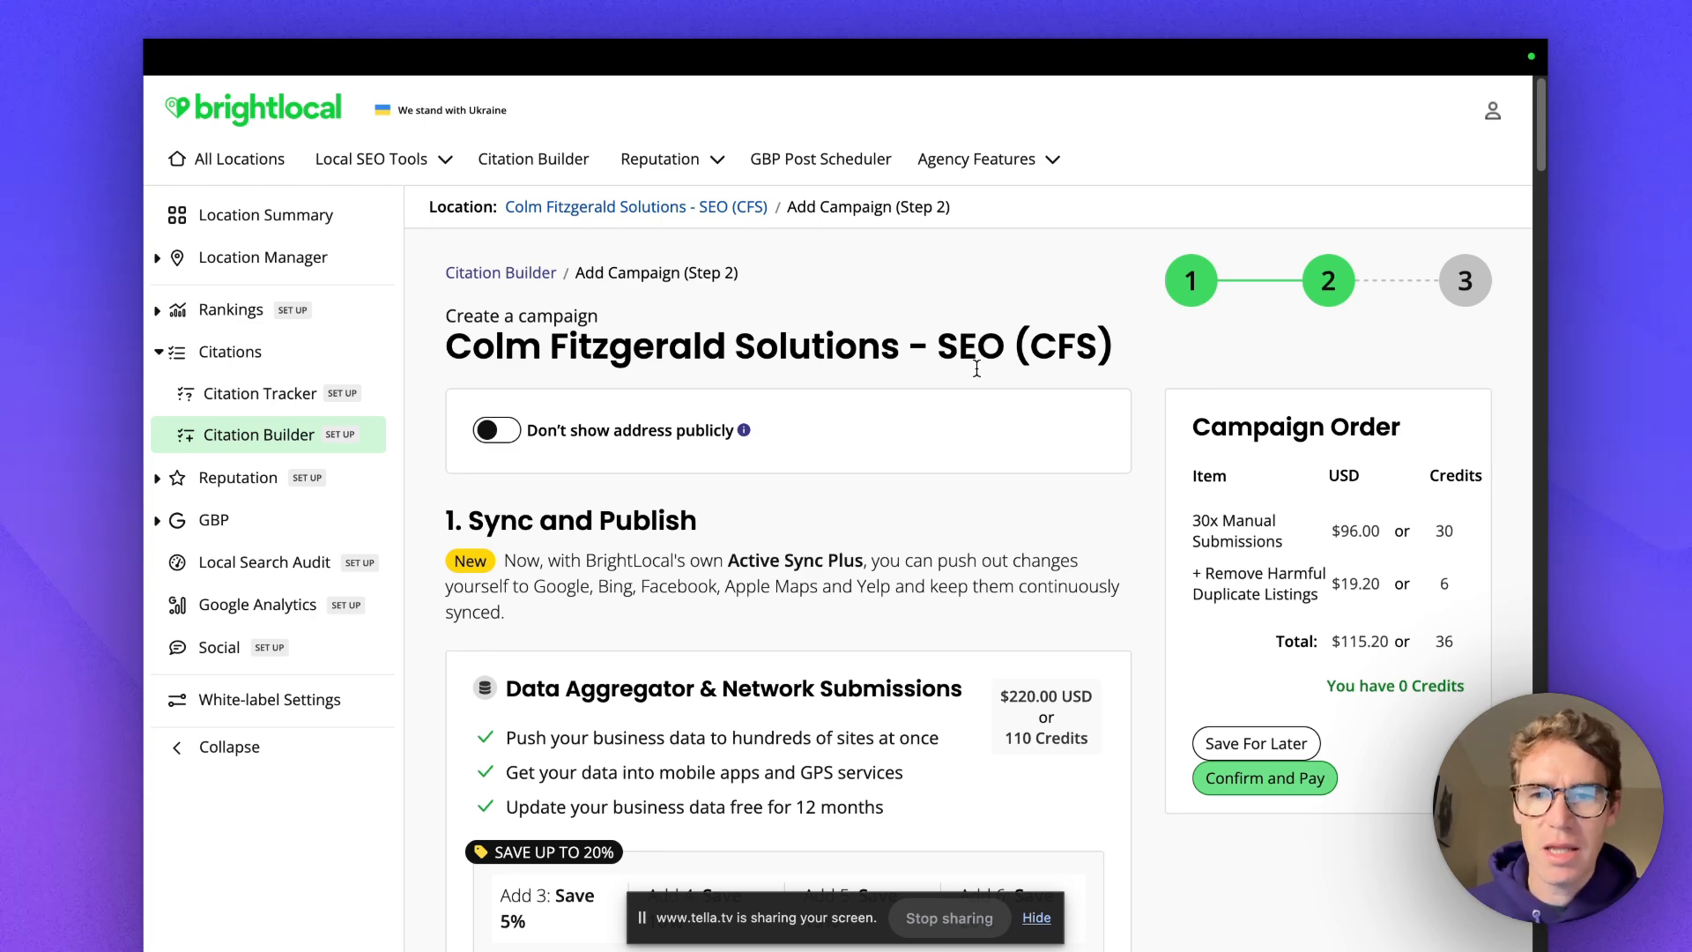
pyautogui.scroll(-1, 941, 398)
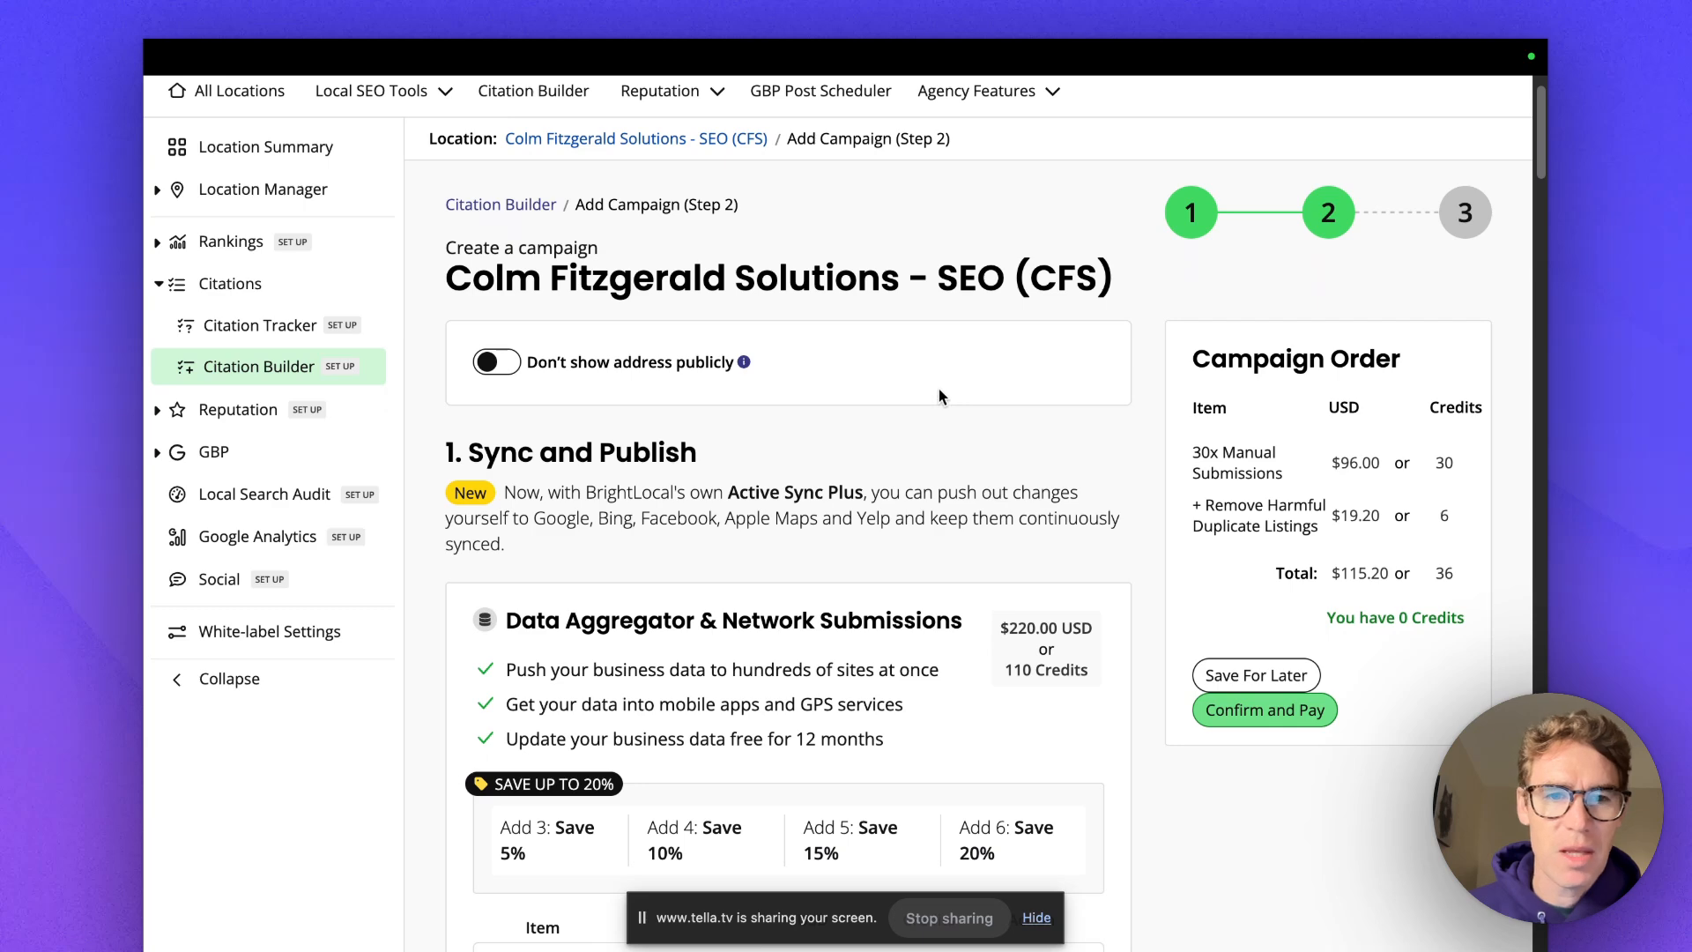
pyautogui.scroll(1, 933, 388)
# Turn on 'Don't show address publicly' and review the aggregator list.
pyautogui.moveTo(746, 422)
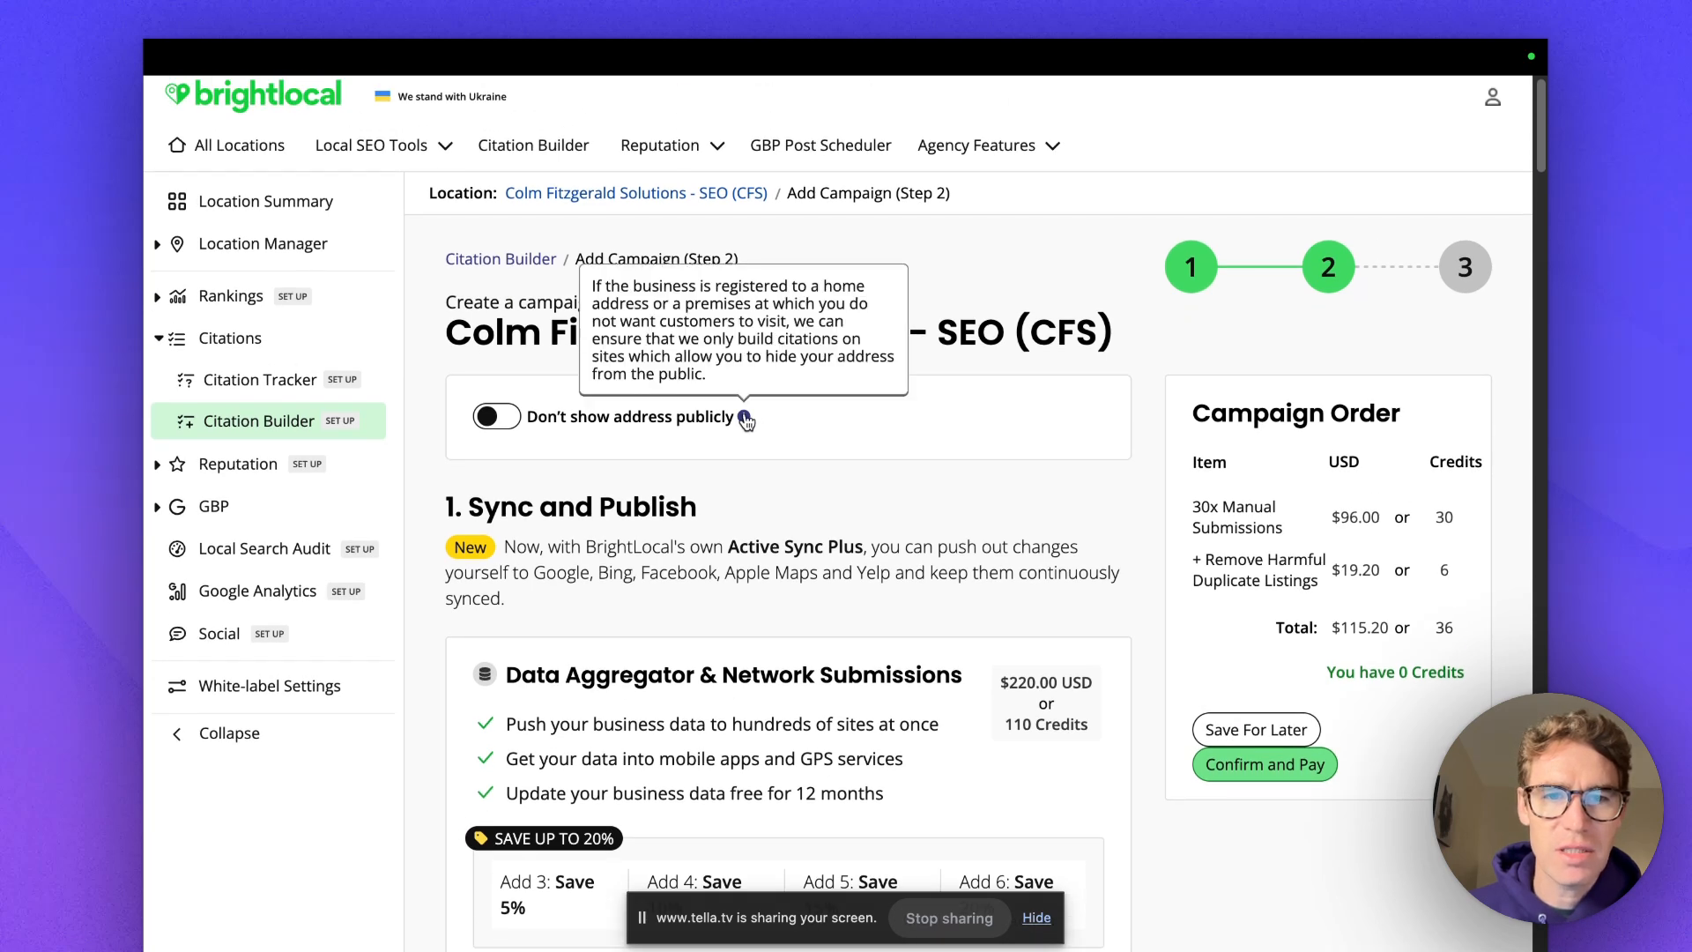
pyautogui.click(498, 420)
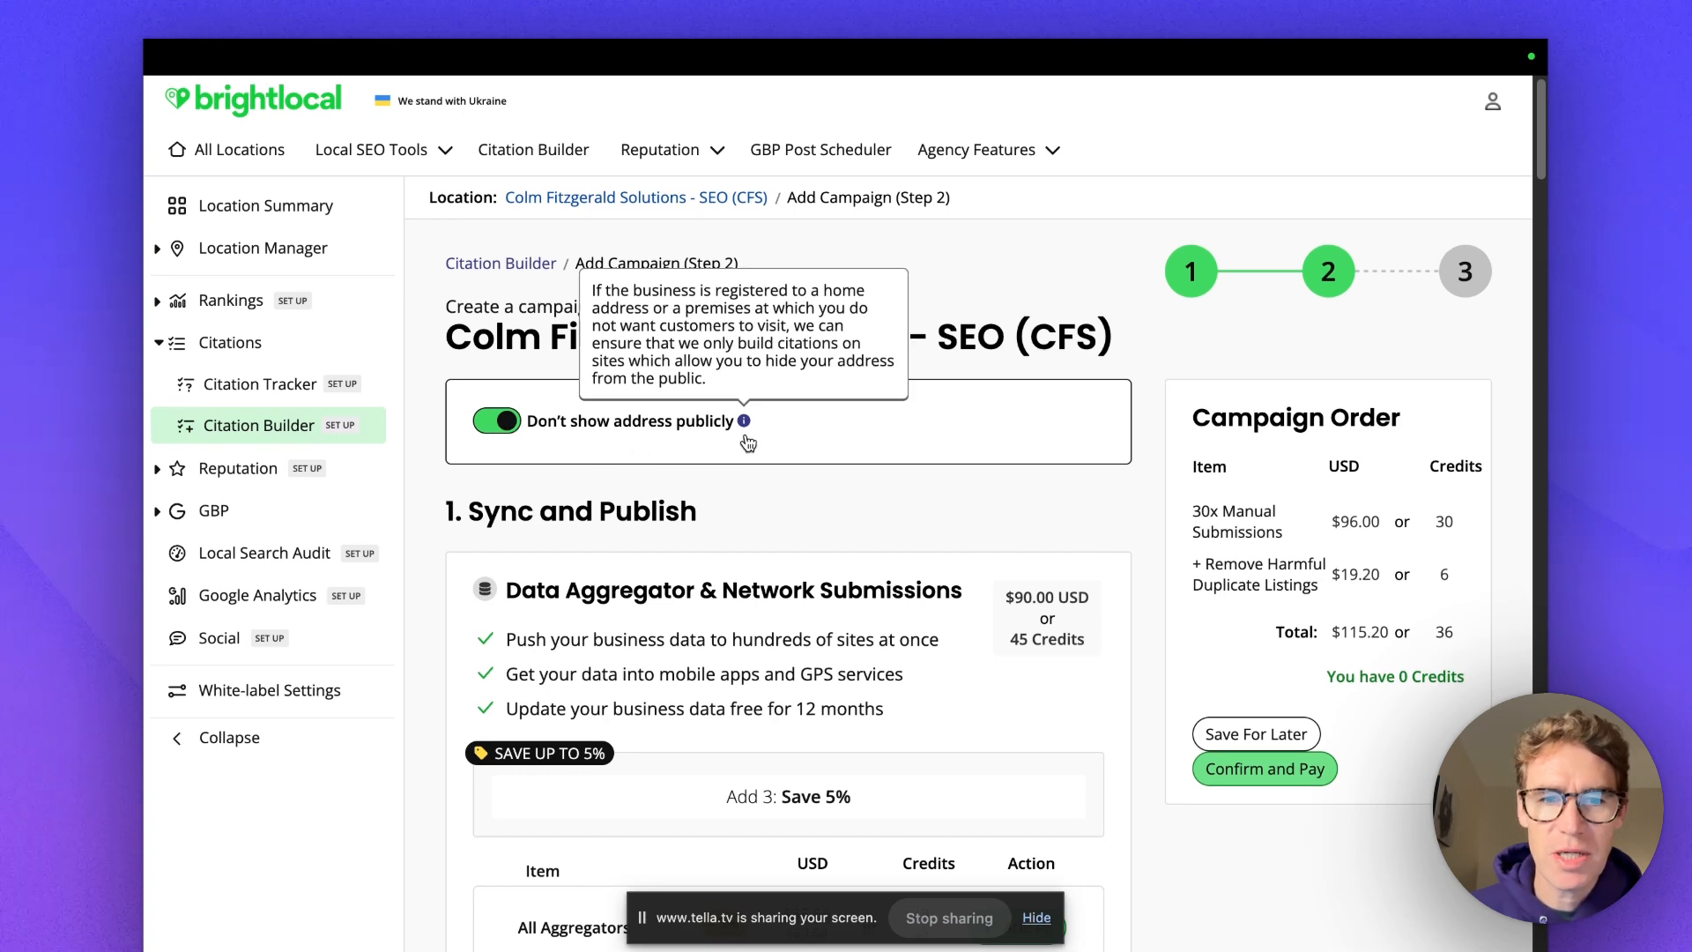
pyautogui.scroll(-6, 752, 434)
pyautogui.scroll(-2, 784, 425)
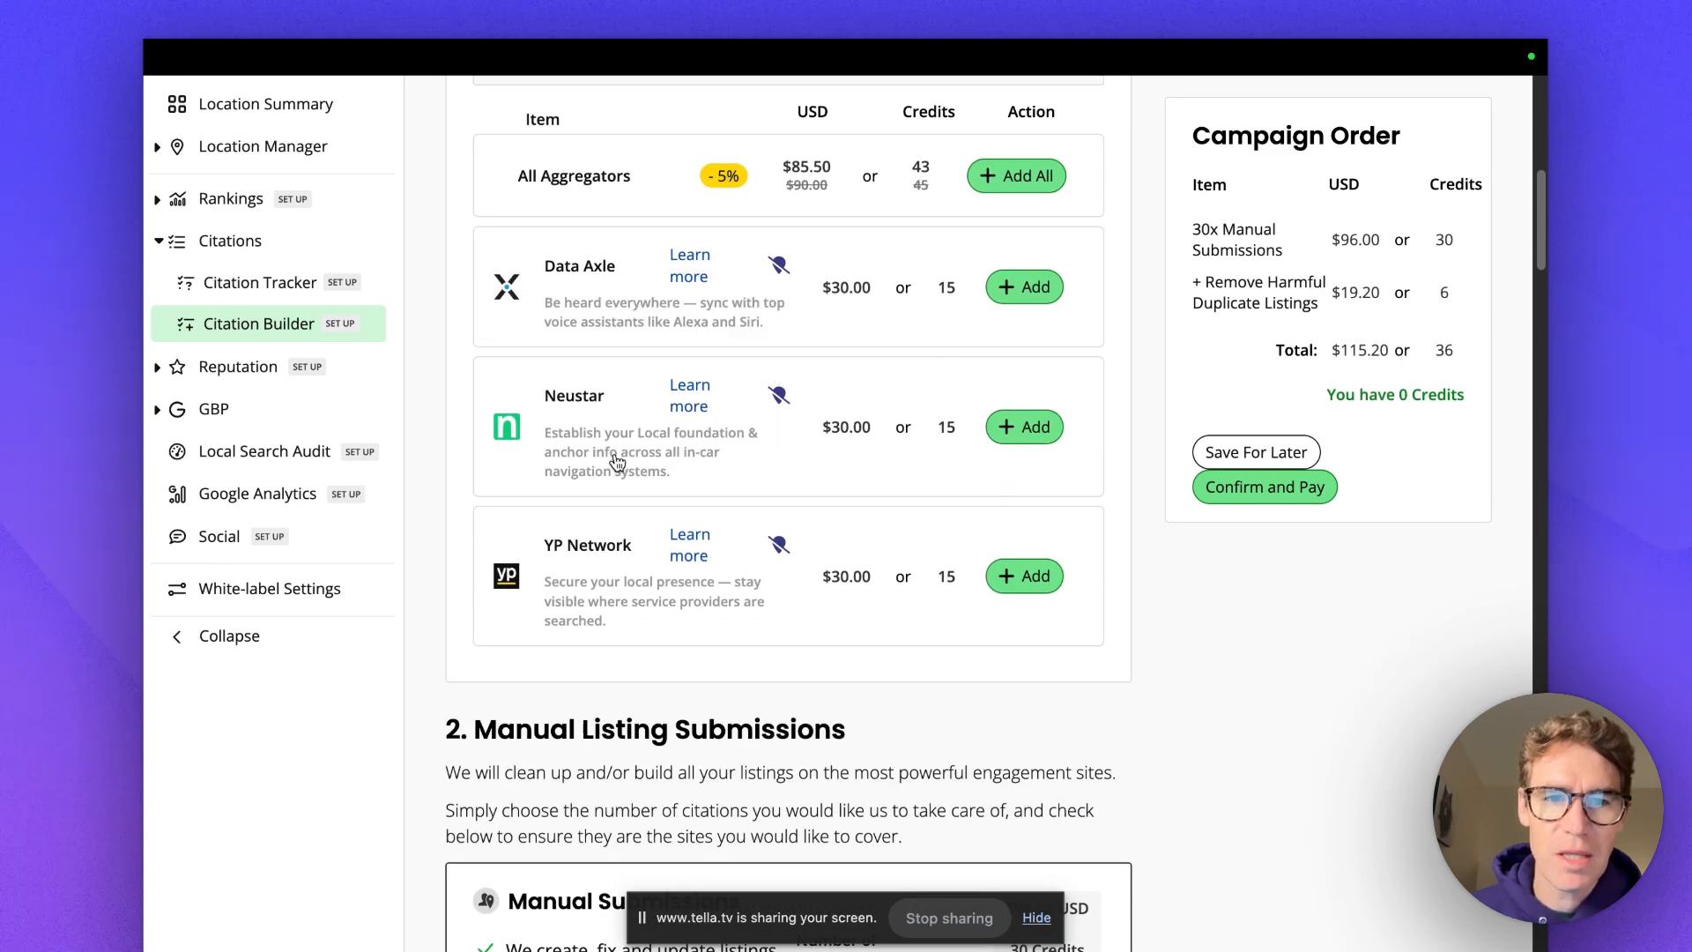
pyautogui.scroll(-1, 648, 452)
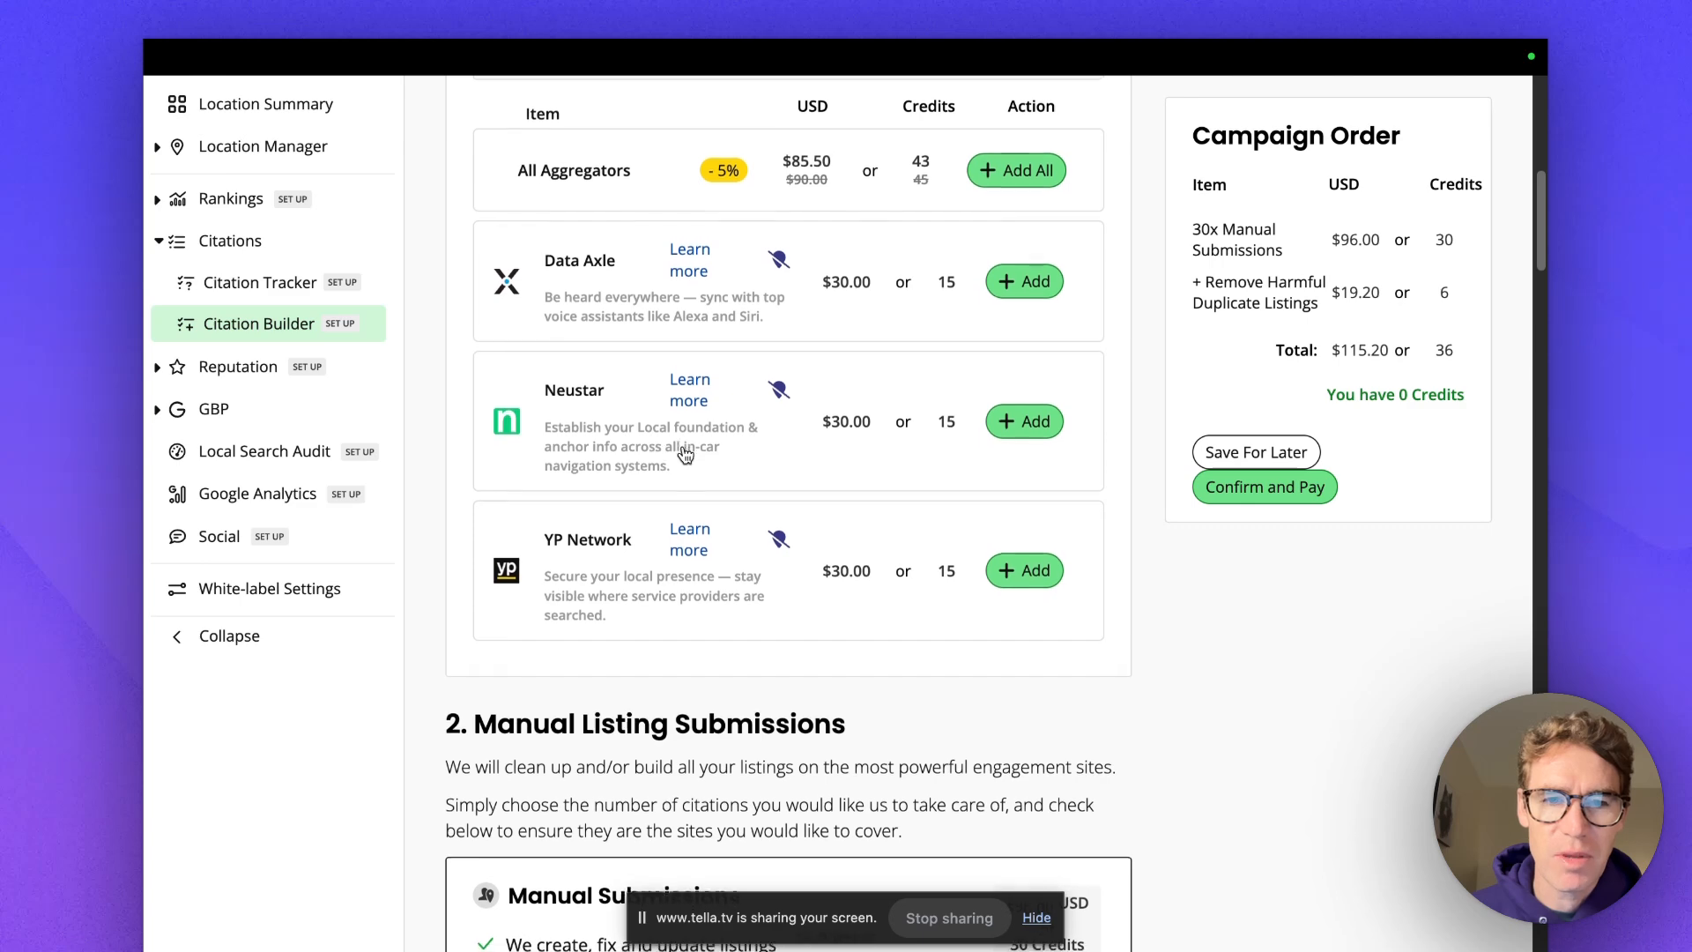
pyautogui.scroll(10, 643, 417)
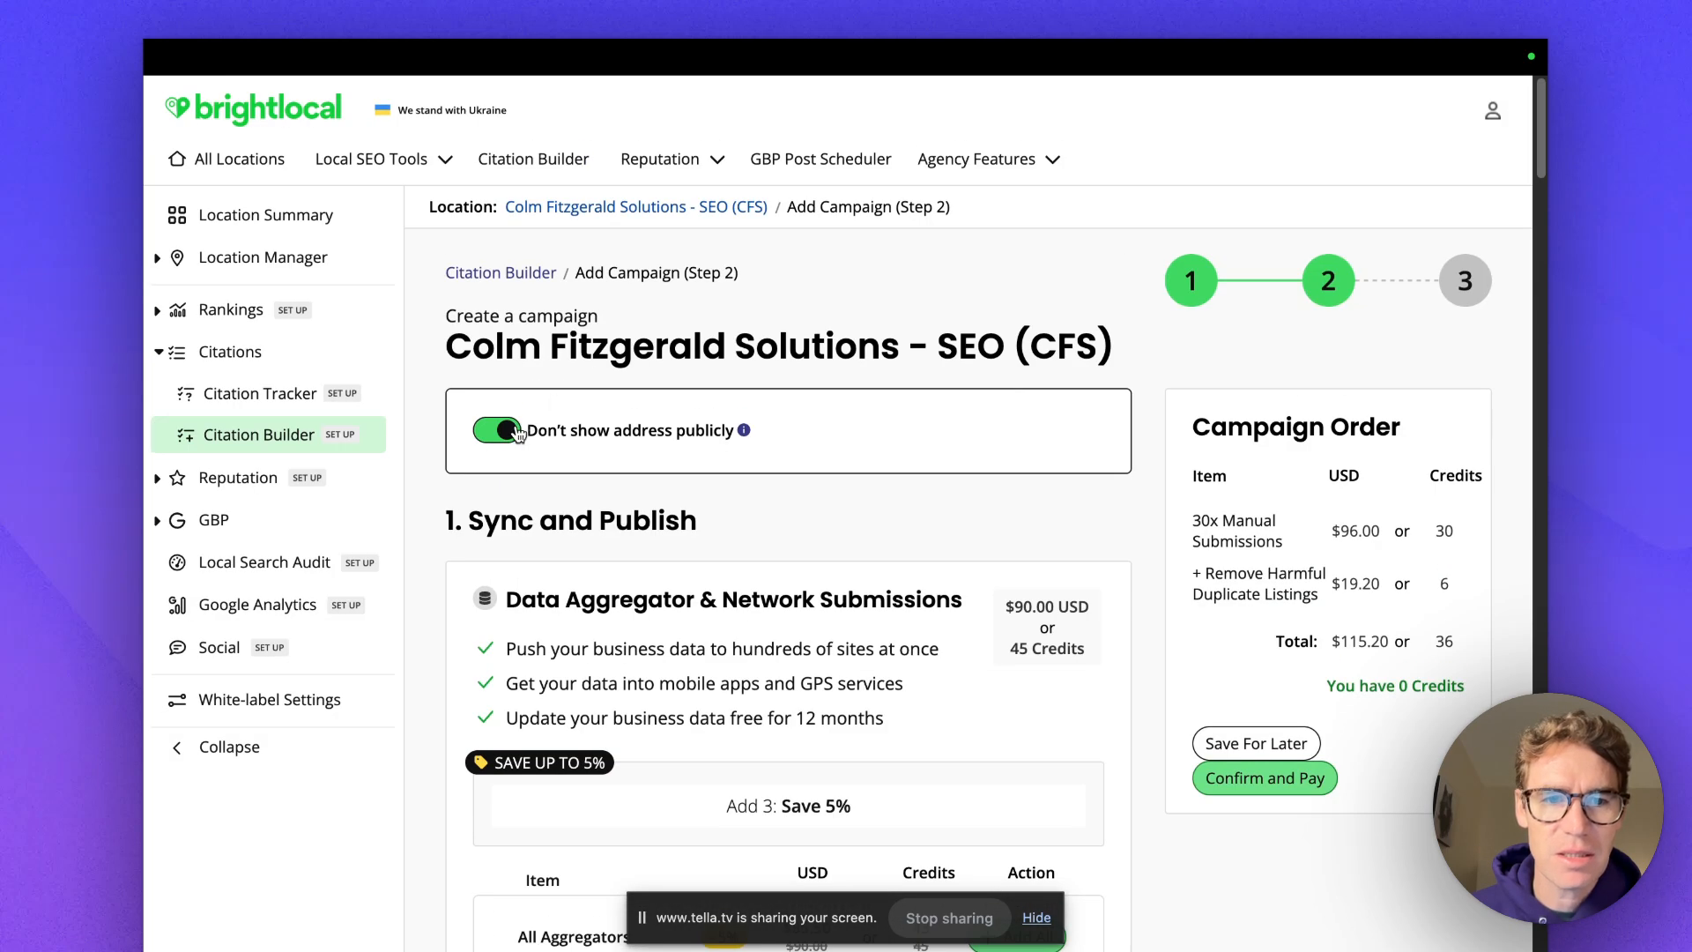
# Turn 'Don't show address publicly' back off so the address shows again.
pyautogui.click(518, 432)
pyautogui.scroll(-4, 692, 478)
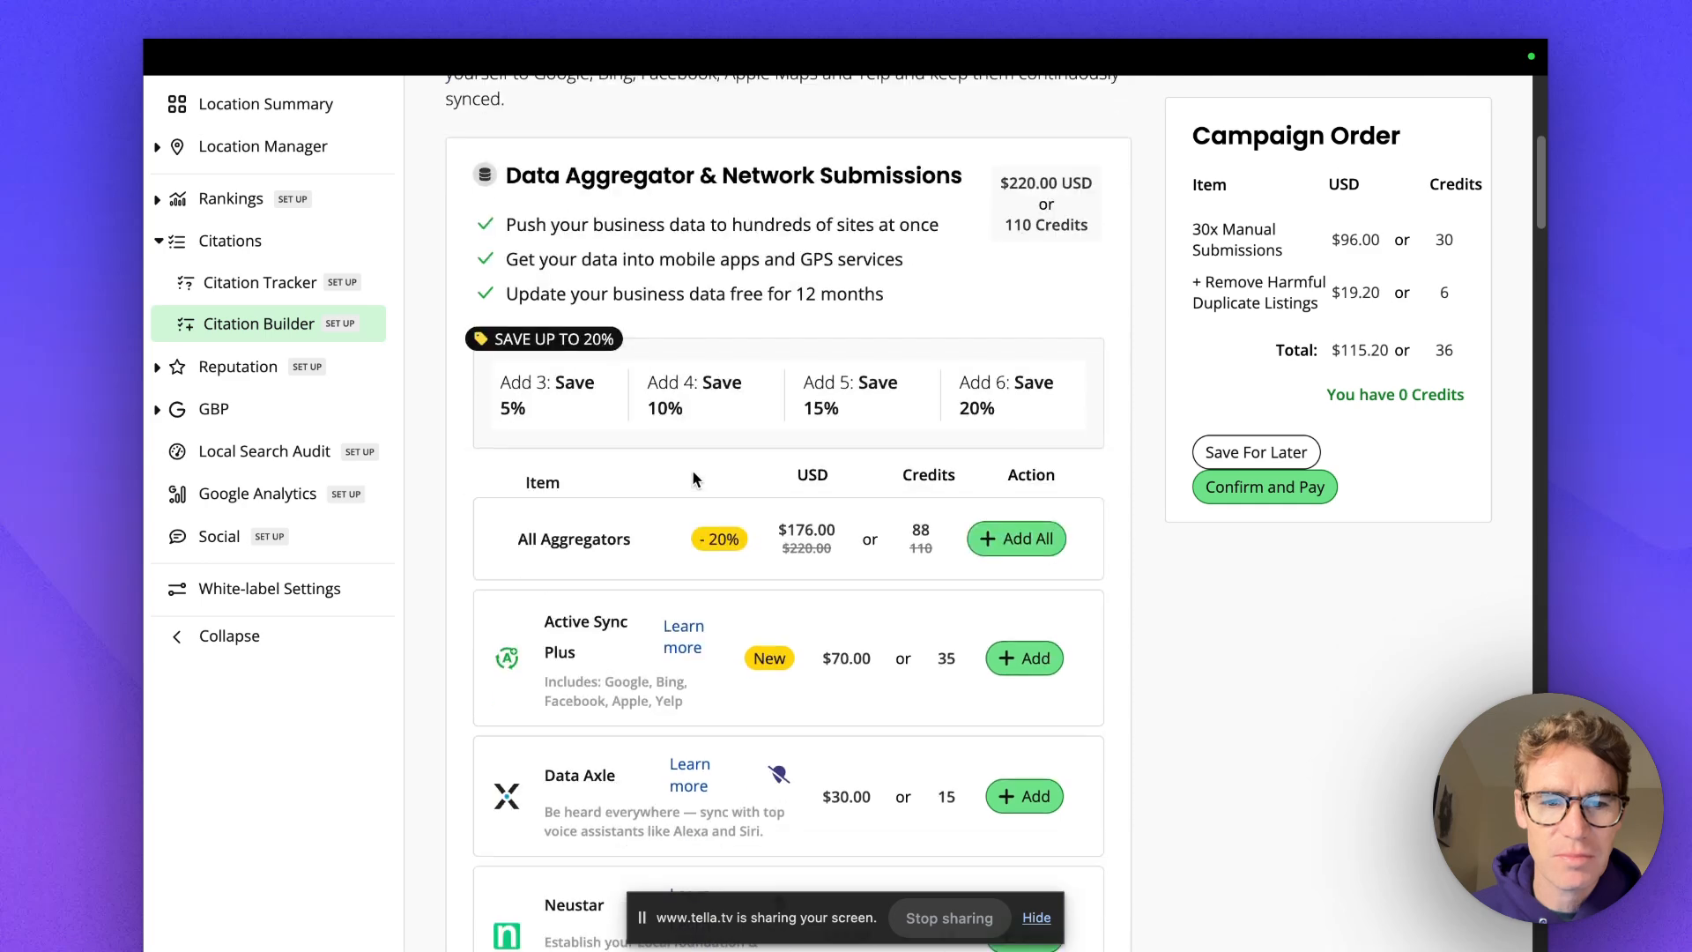
pyautogui.scroll(-4, 692, 478)
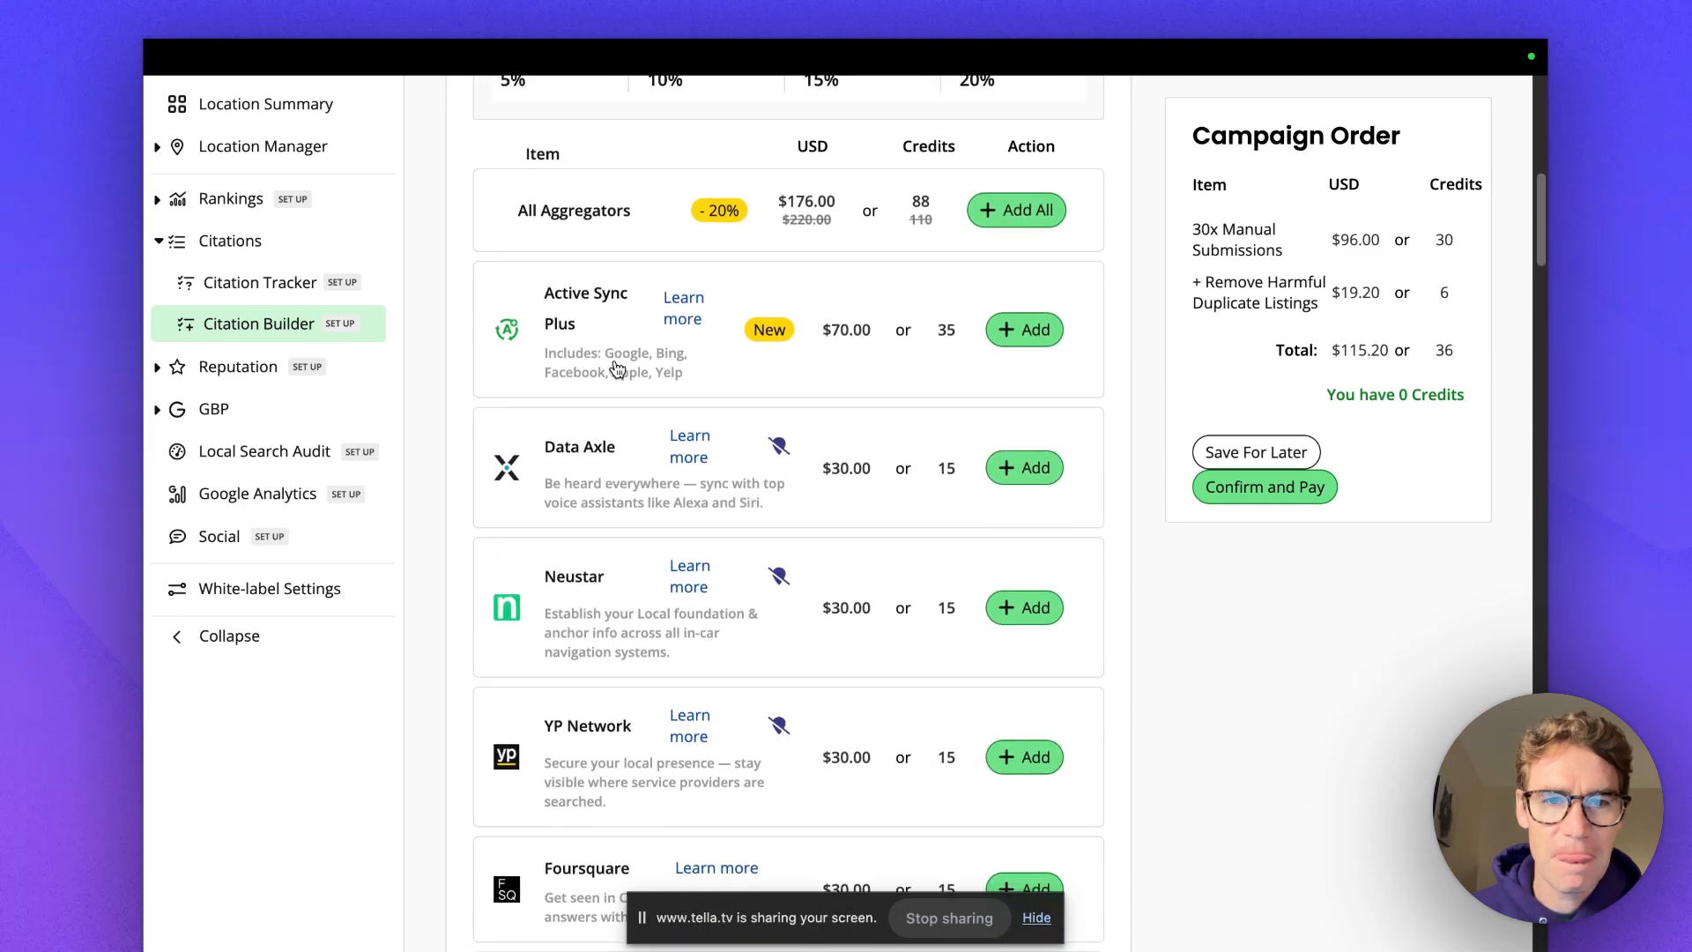
pyautogui.scroll(-2, 617, 368)
# Add all six data aggregators for $176.00, bringing the order total to $291.20.
pyautogui.moveTo(781, 302)
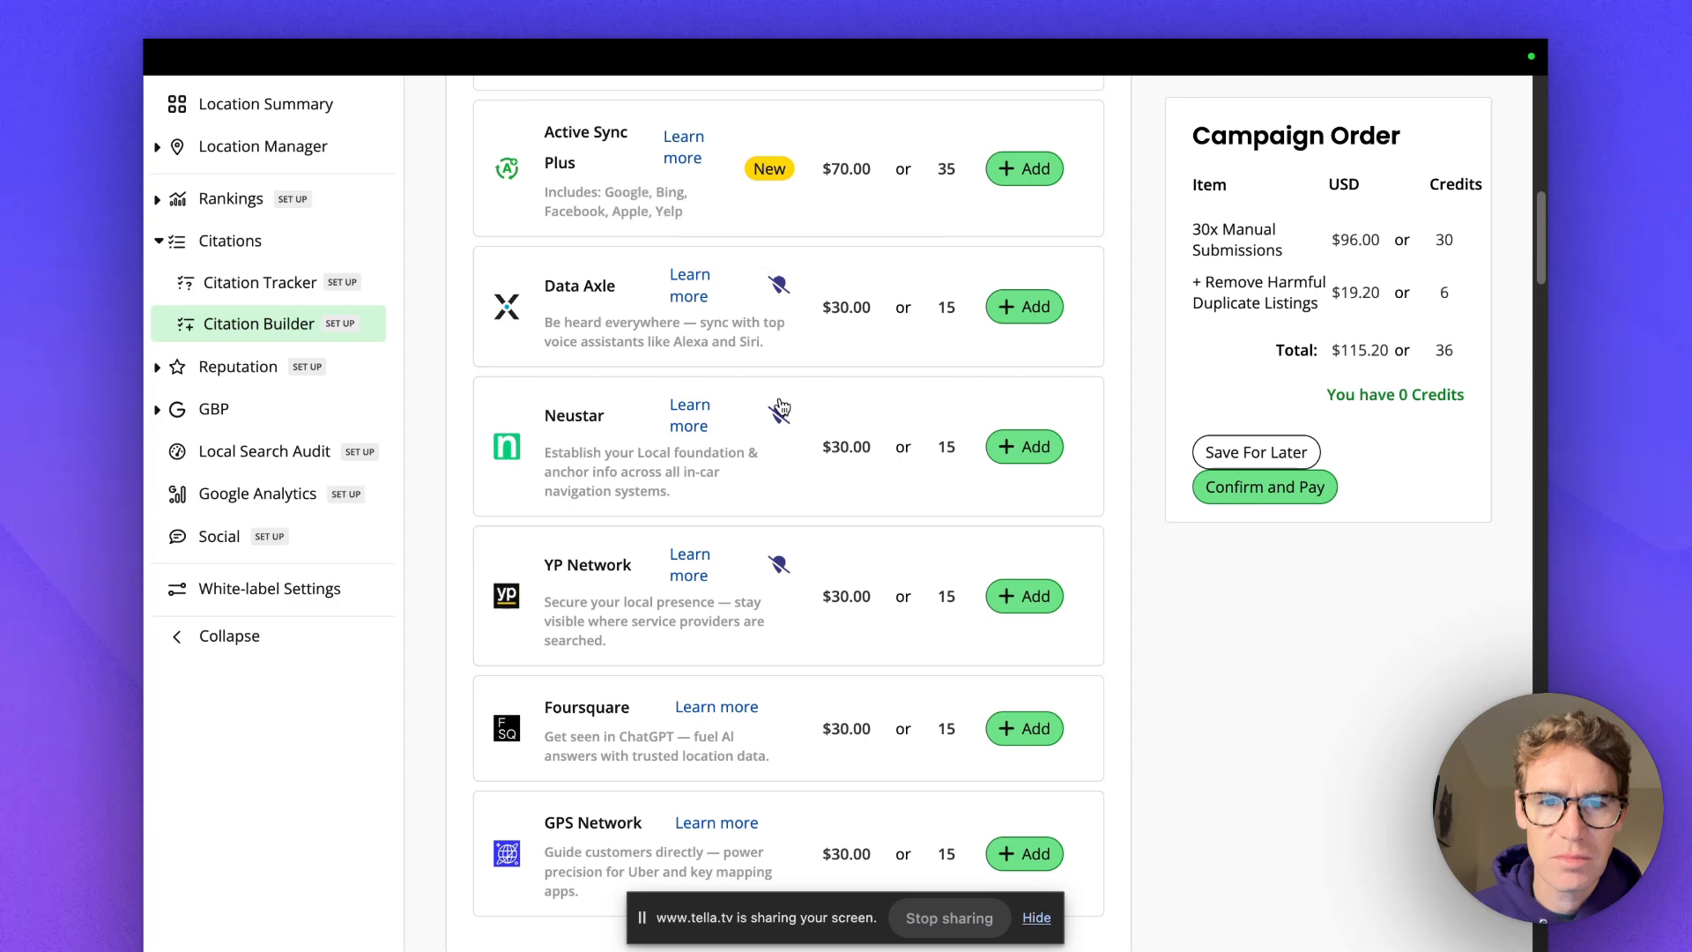
pyautogui.moveTo(771, 586)
pyautogui.scroll(-3, 749, 581)
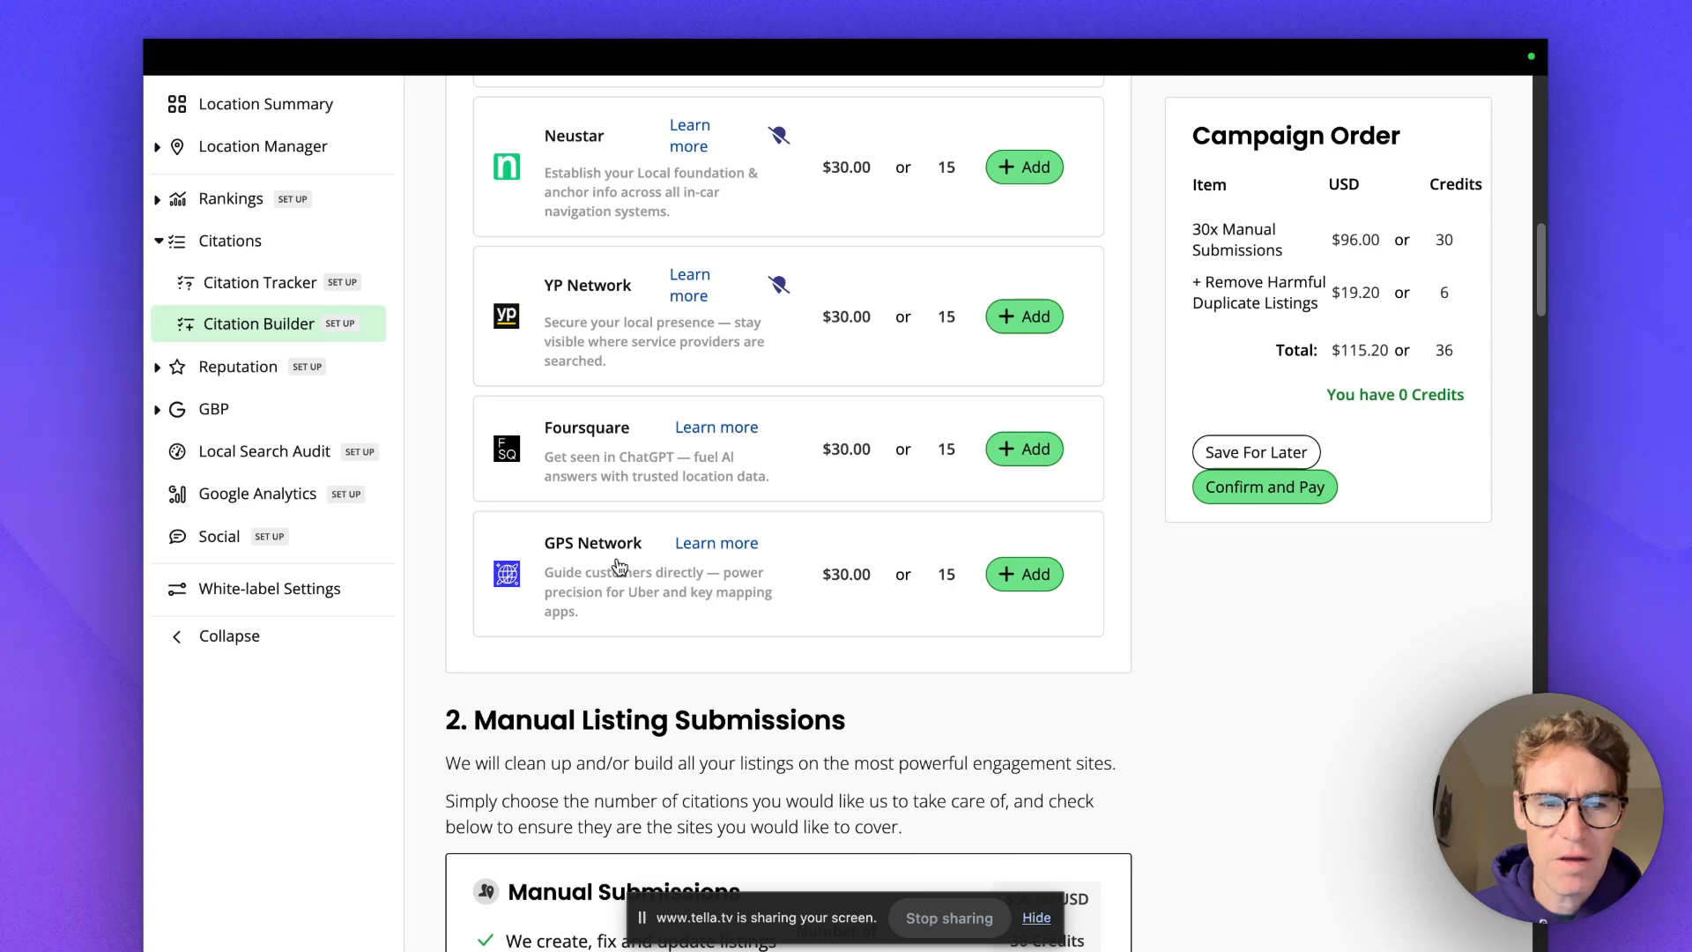
pyautogui.scroll(1, 619, 565)
pyautogui.scroll(10, 620, 565)
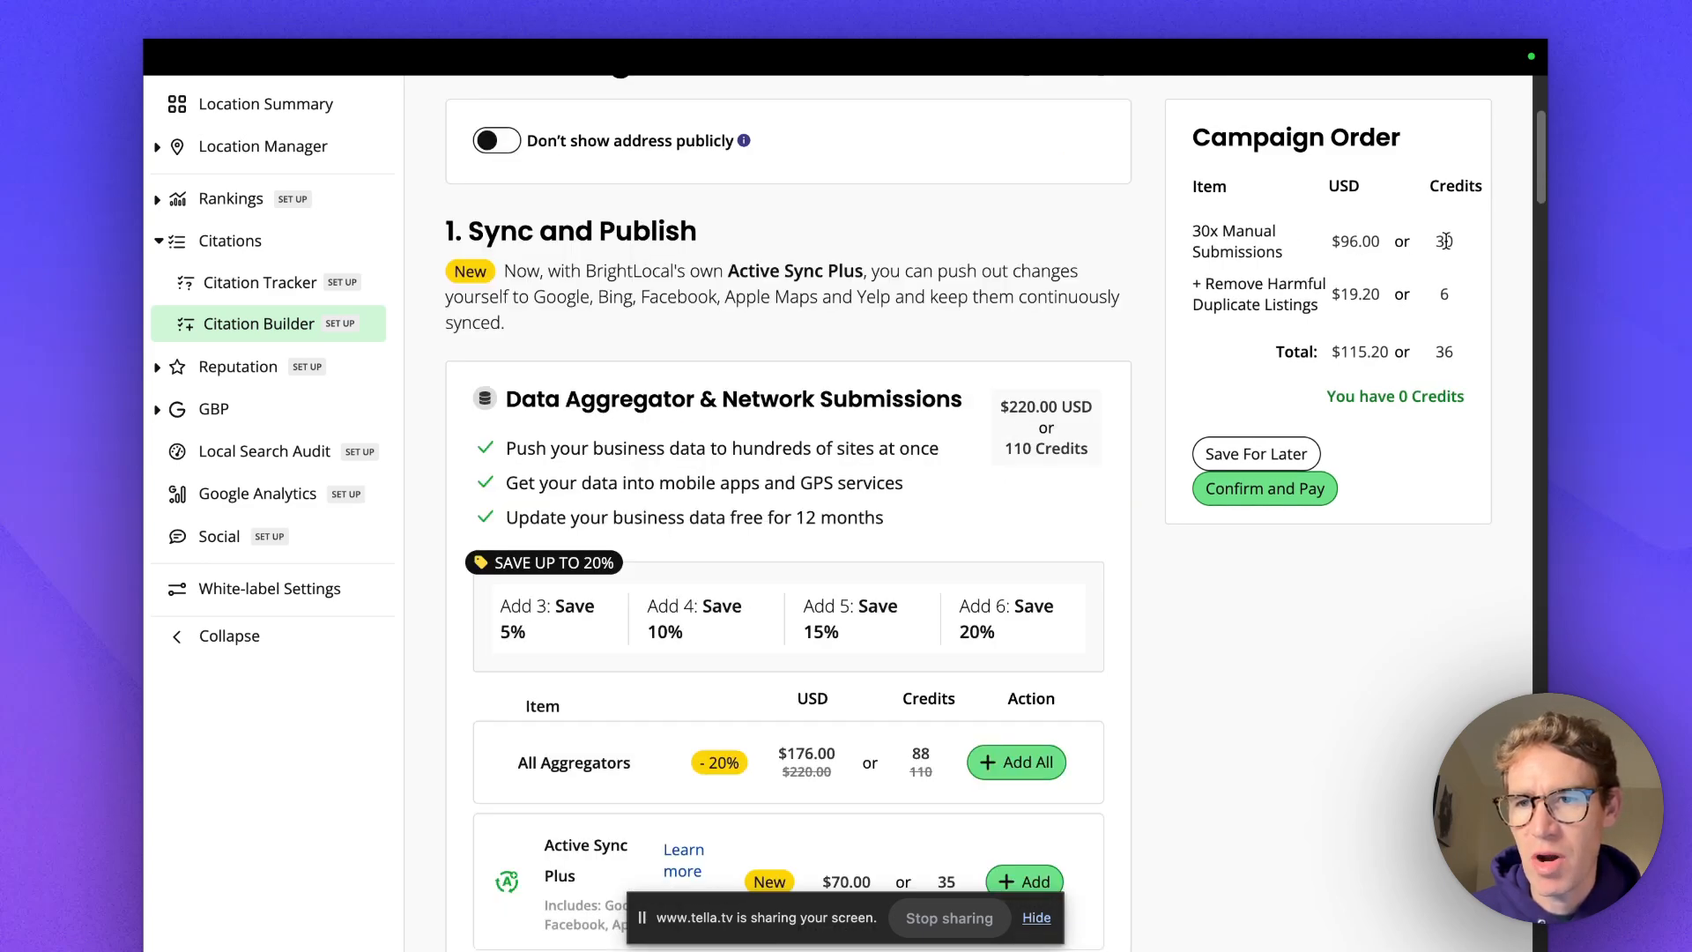
pyautogui.scroll(3, 1285, 270)
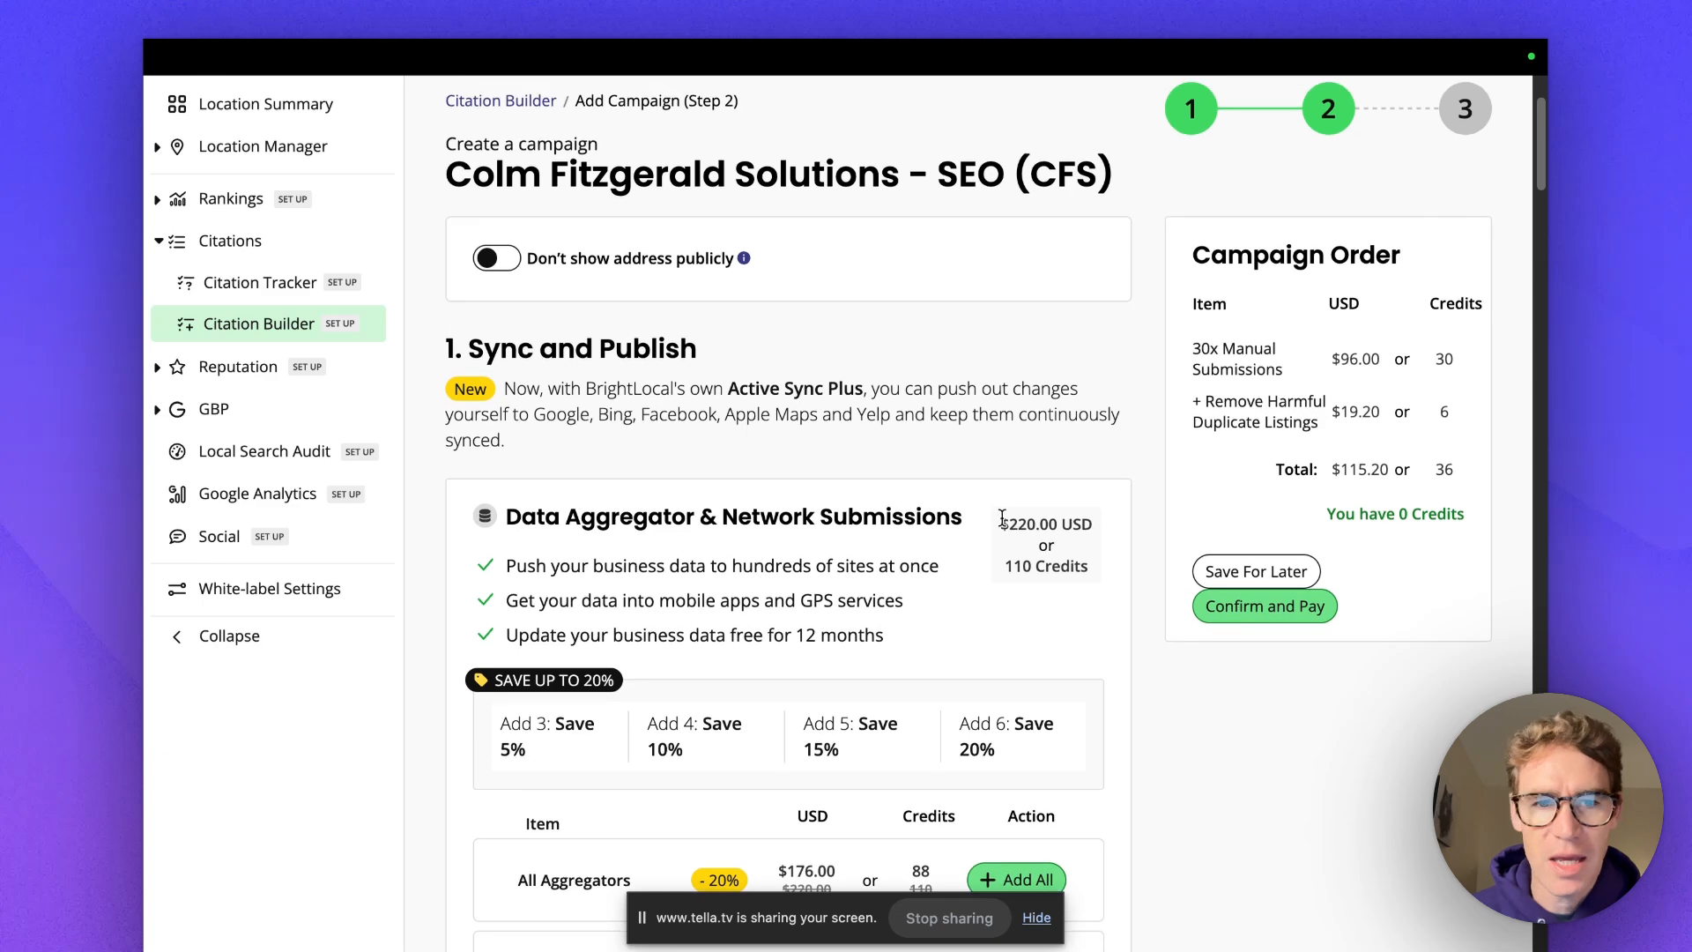
pyautogui.scroll(-6, 895, 532)
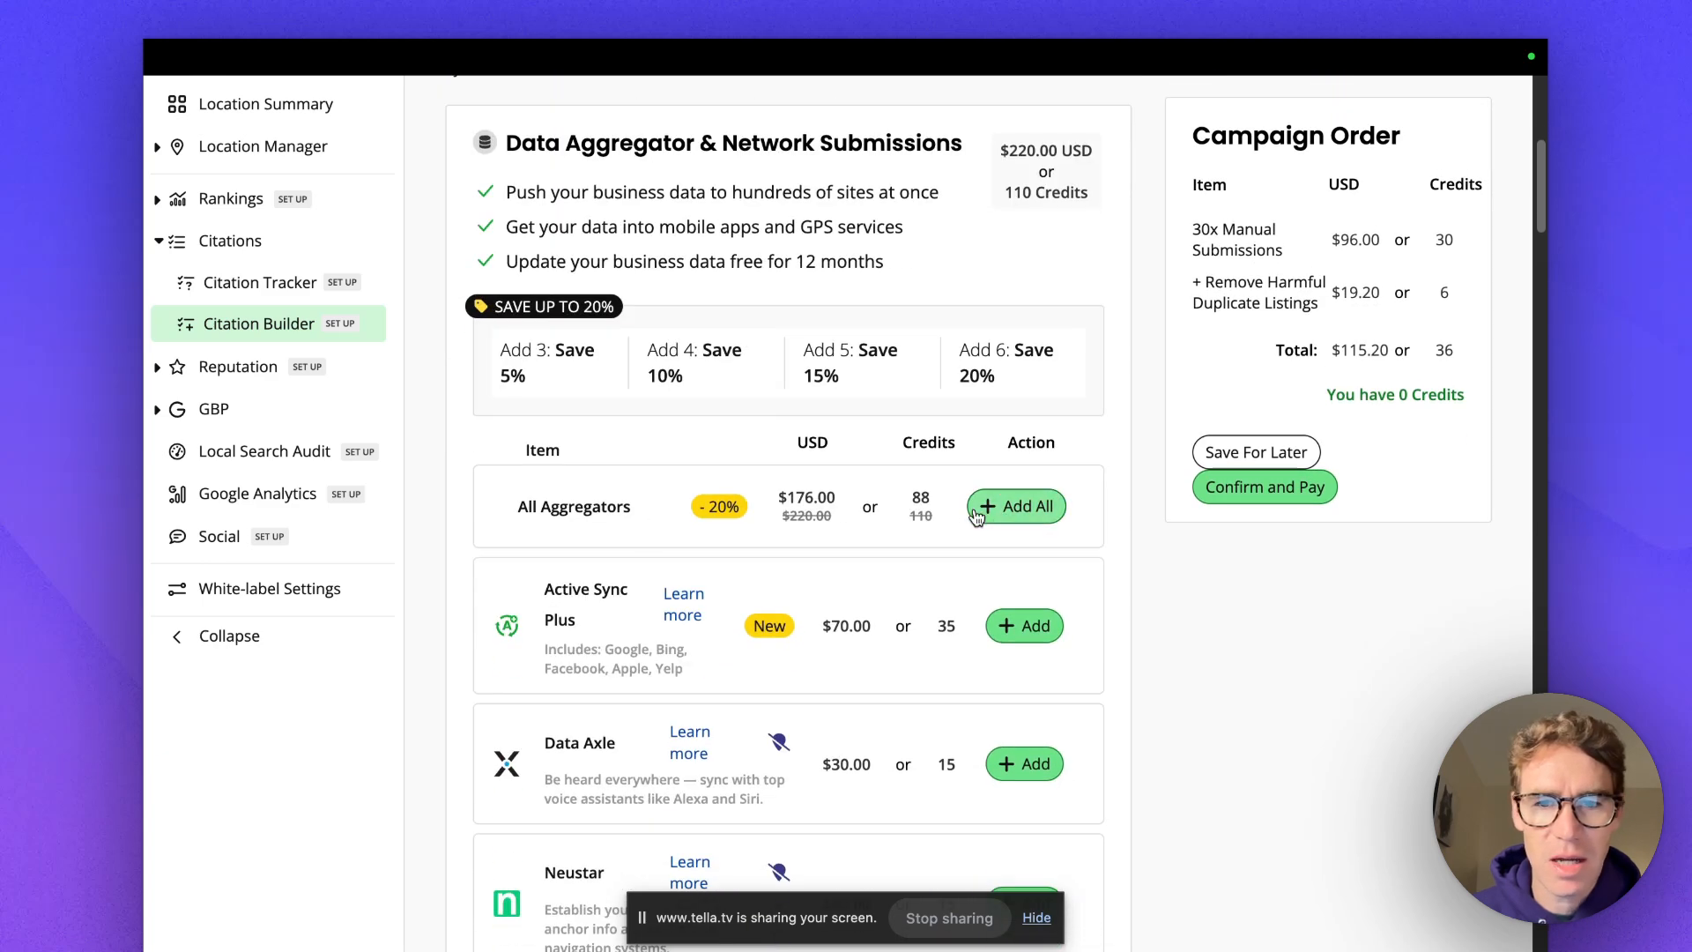
pyautogui.click(1013, 510)
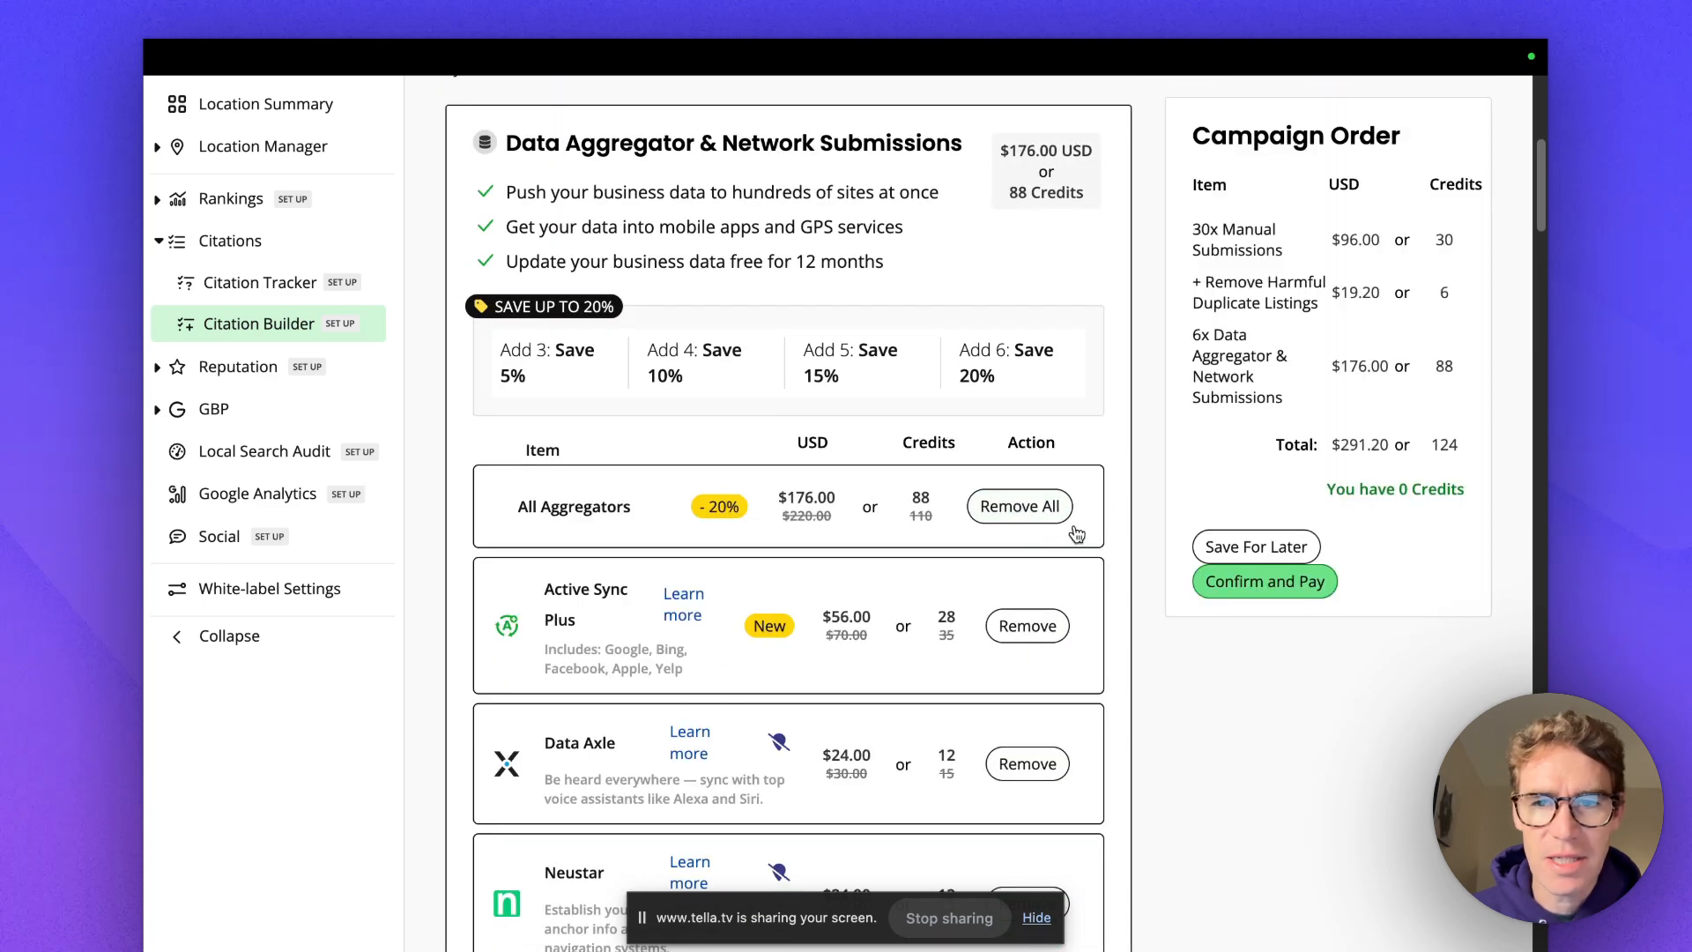
pyautogui.scroll(-1, 1207, 480)
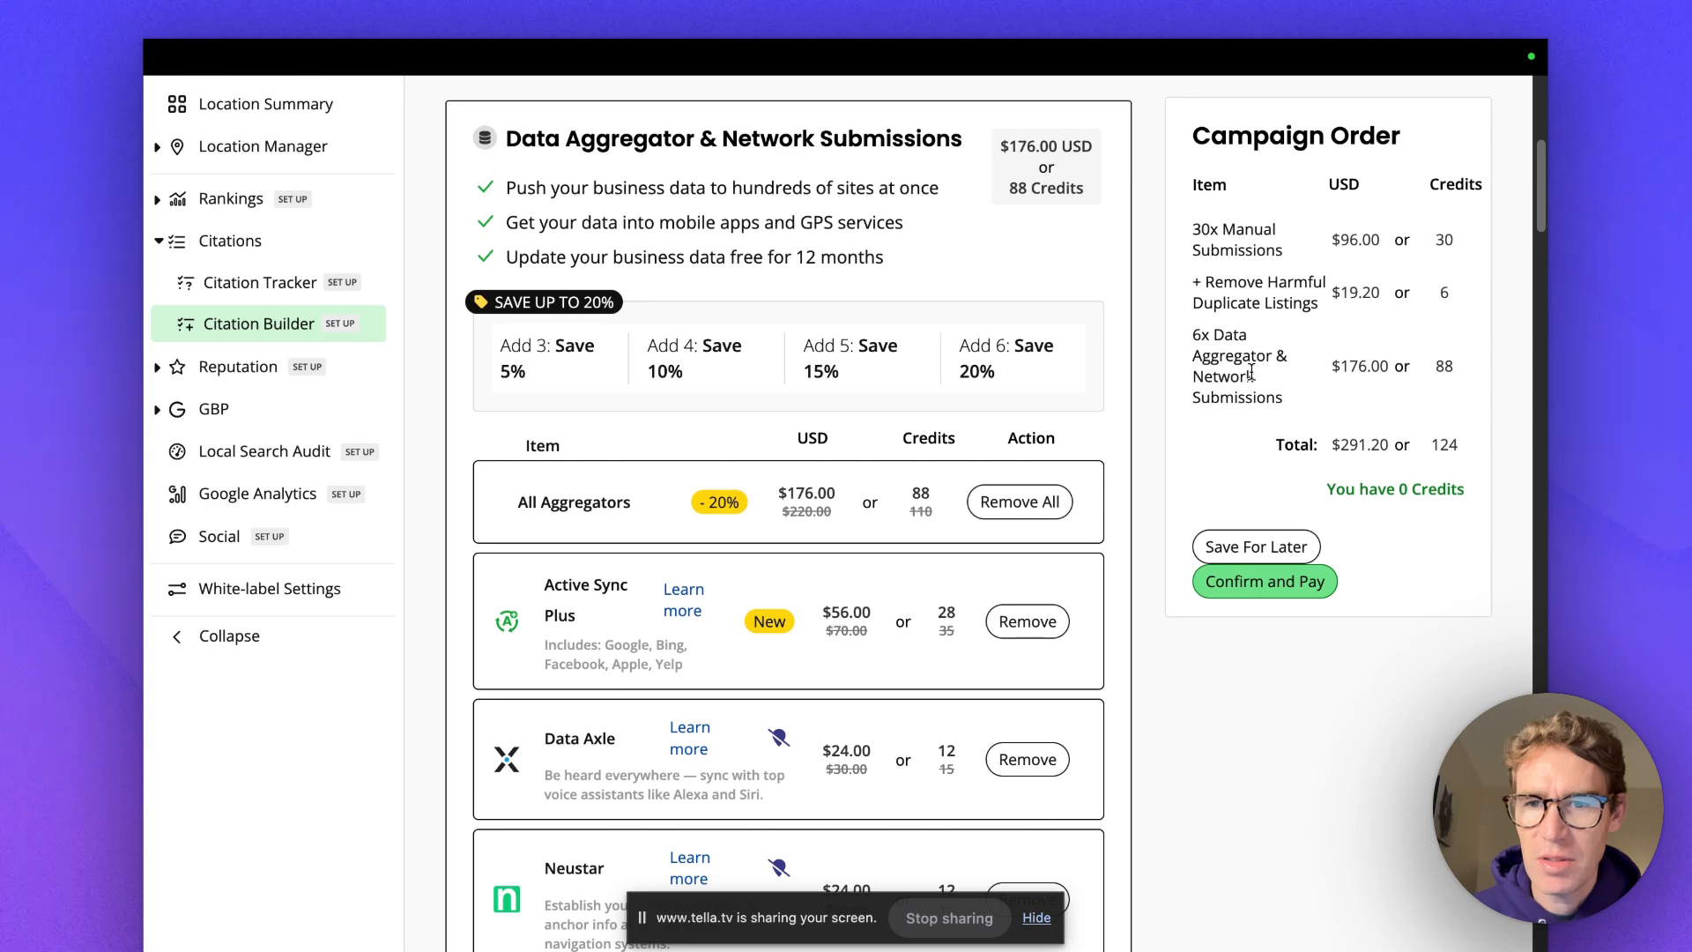
pyautogui.scroll(-5, 1250, 373)
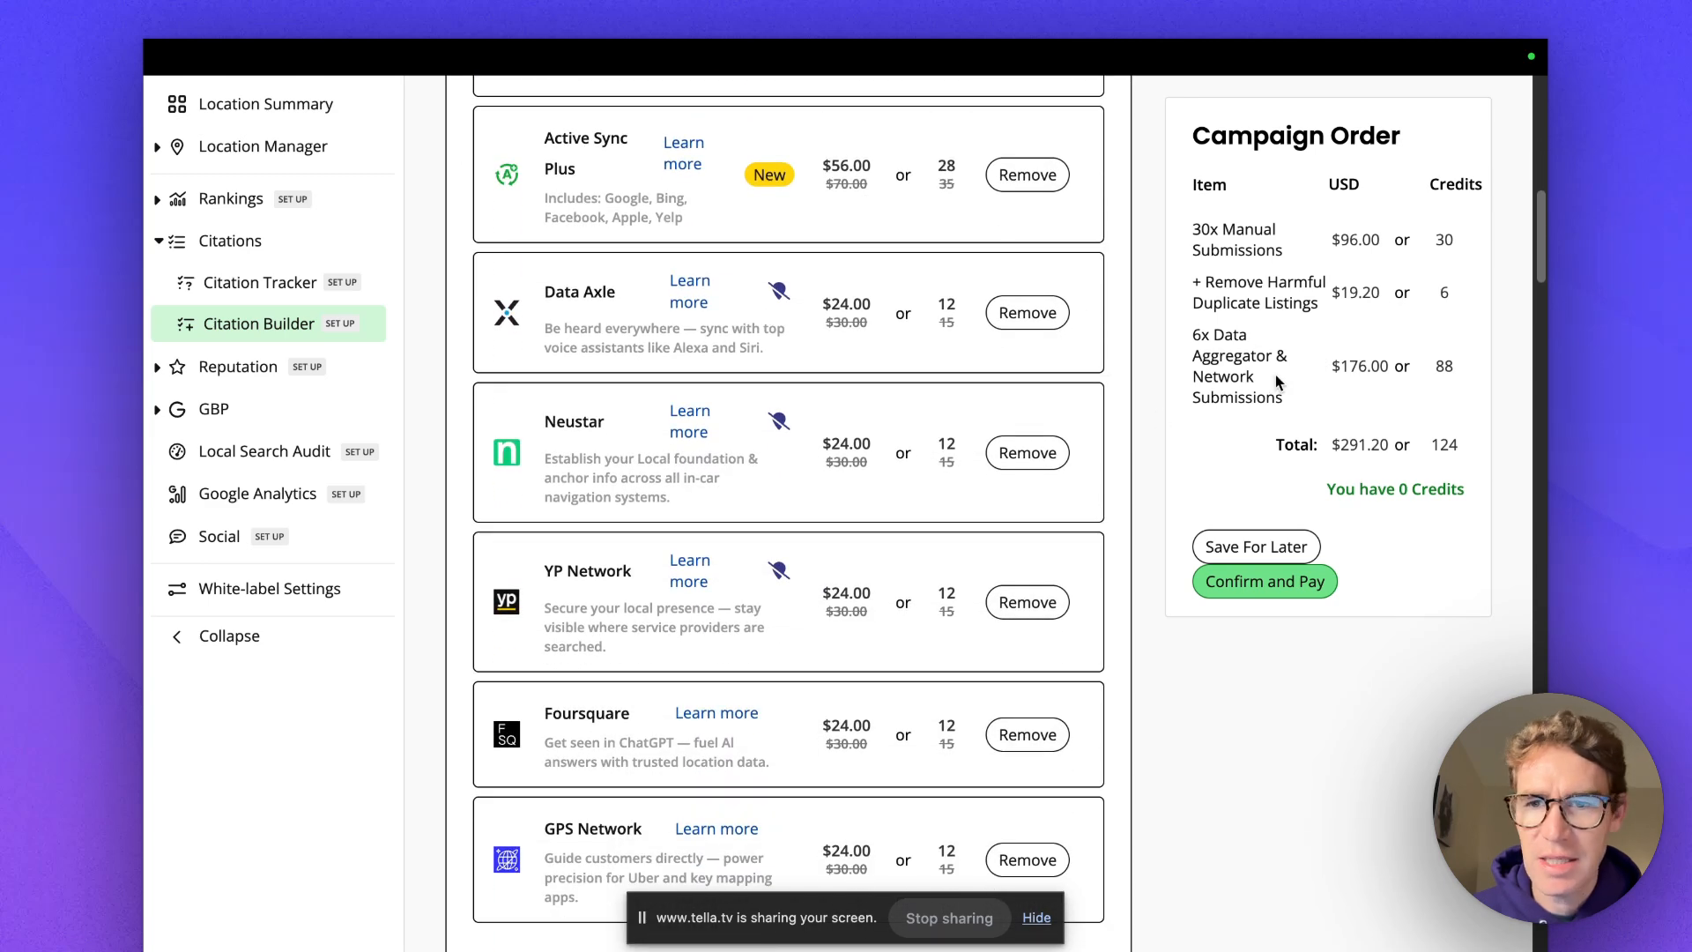
pyautogui.scroll(-1, 1277, 382)
pyautogui.scroll(-10, 1107, 450)
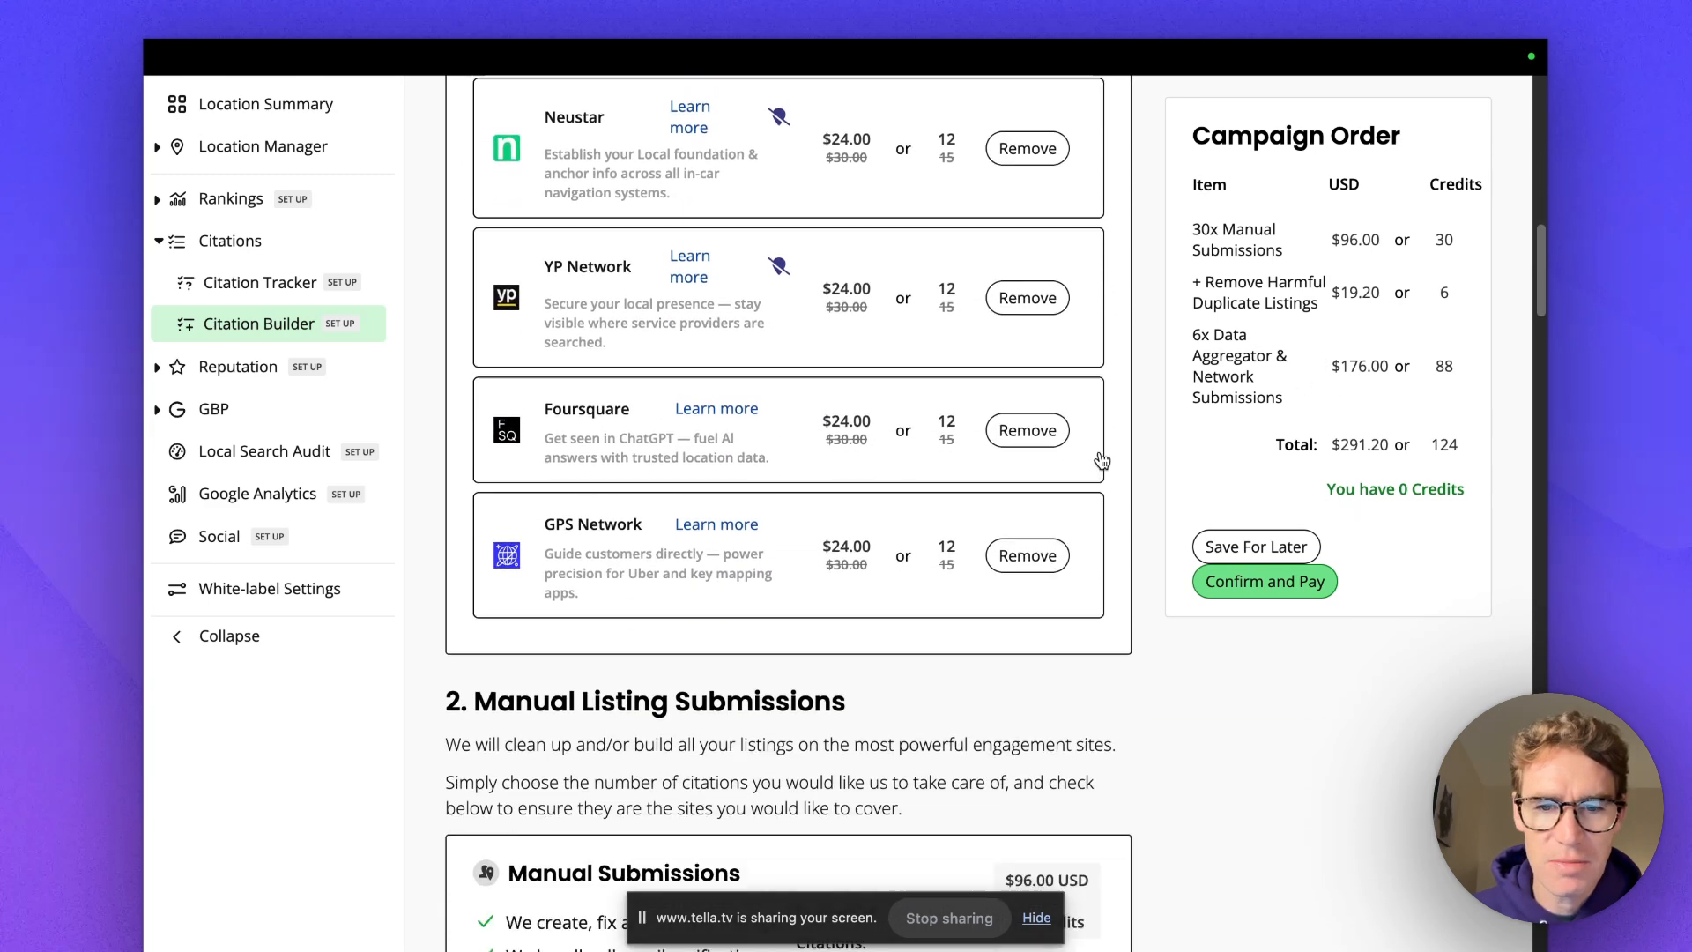
pyautogui.scroll(15, 1103, 450)
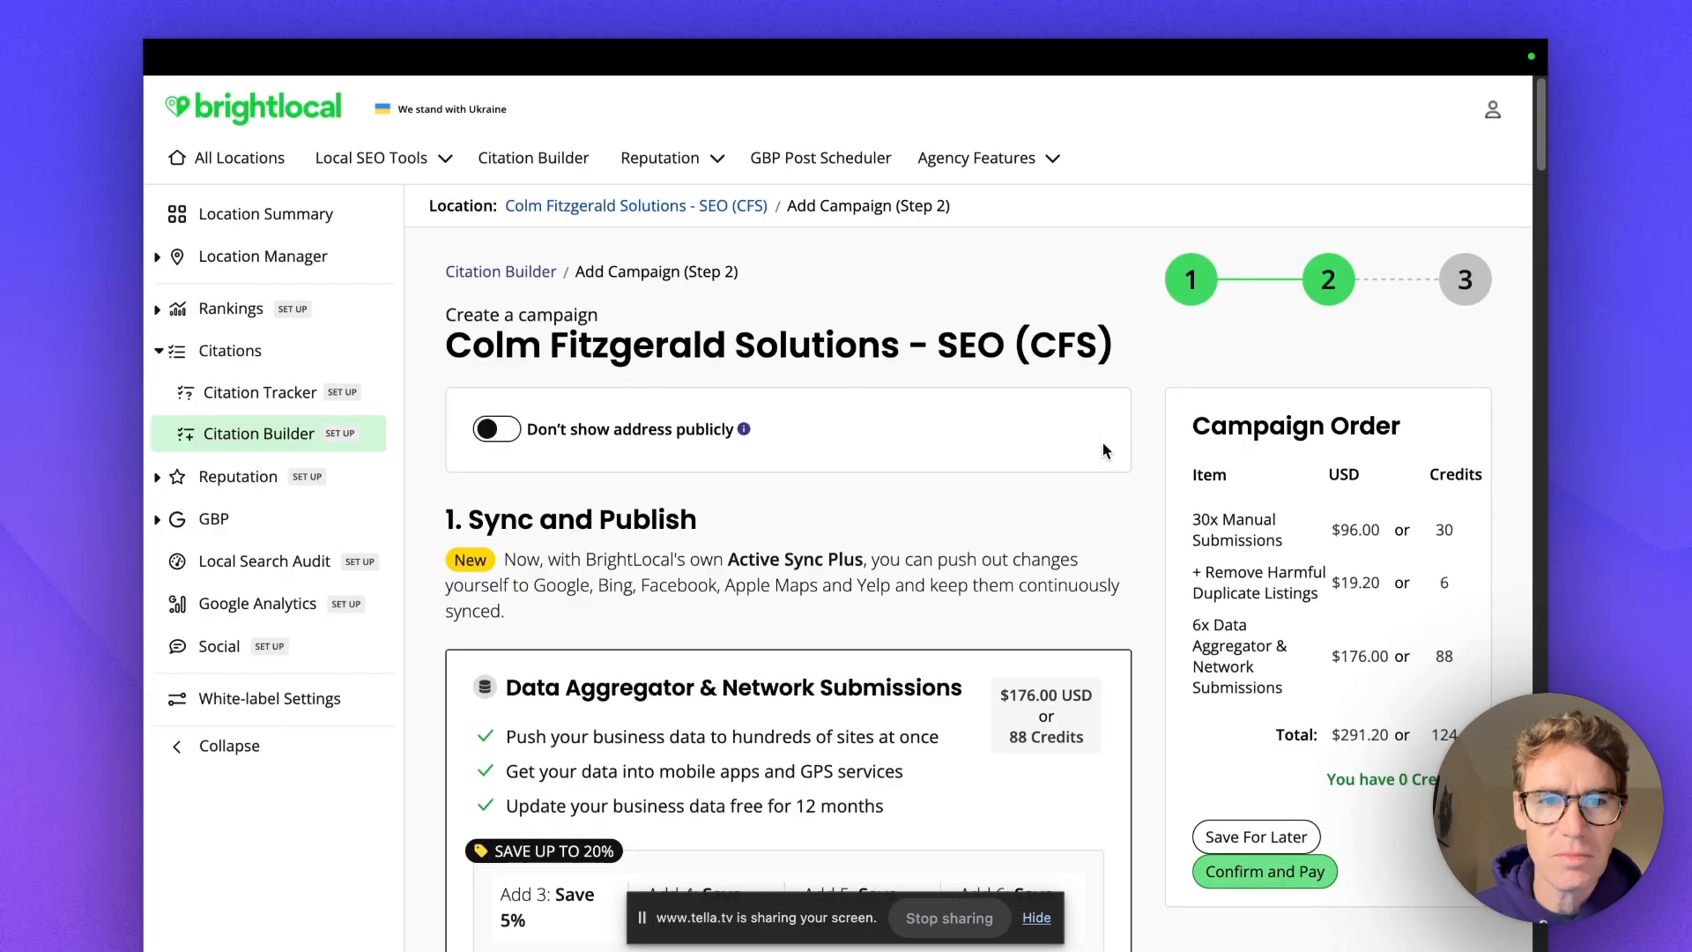
pyautogui.scroll(-15, 1103, 450)
pyautogui.scroll(-3, 1103, 445)
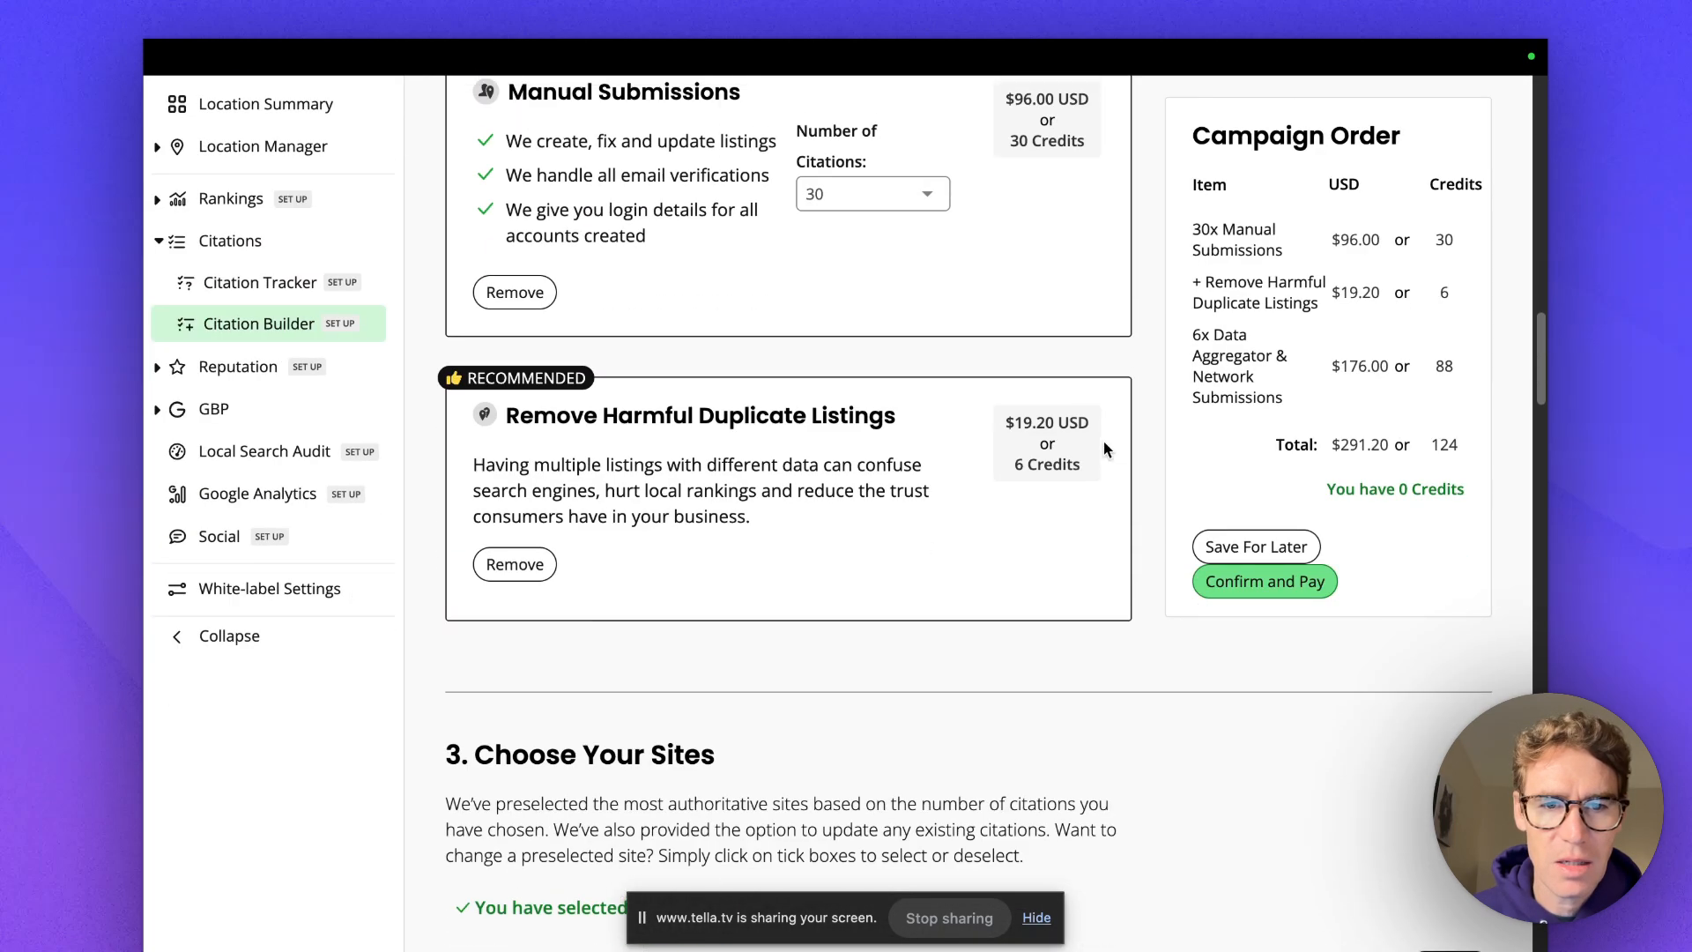
pyautogui.scroll(-15, 917, 370)
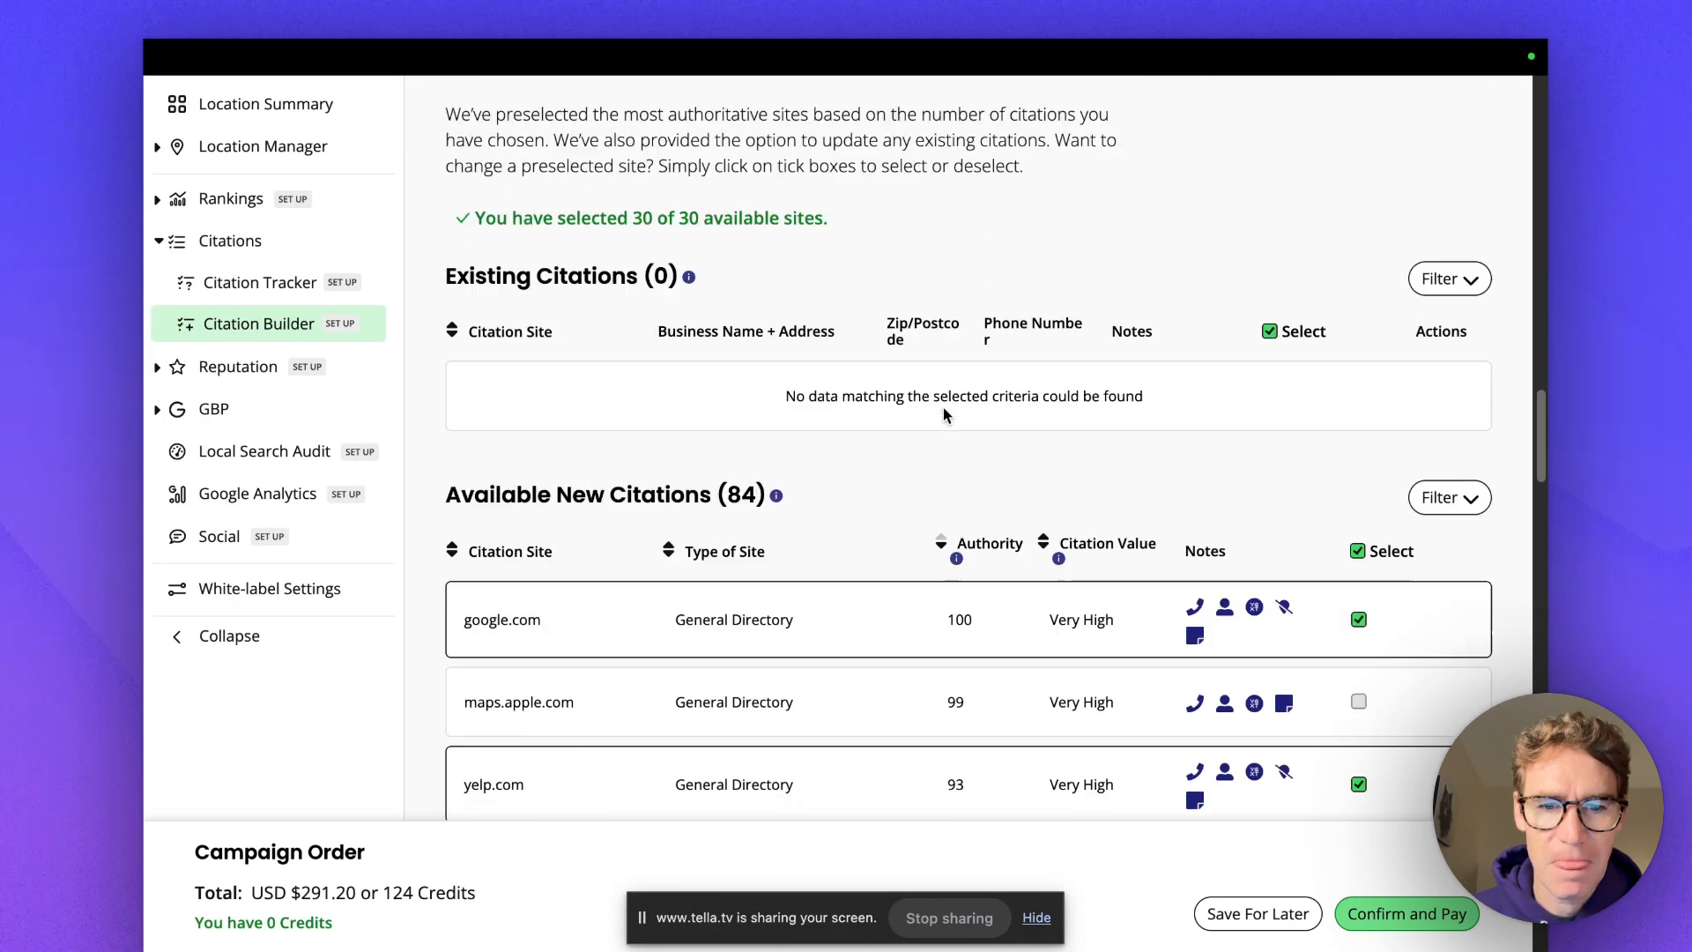
pyautogui.scroll(3, 958, 396)
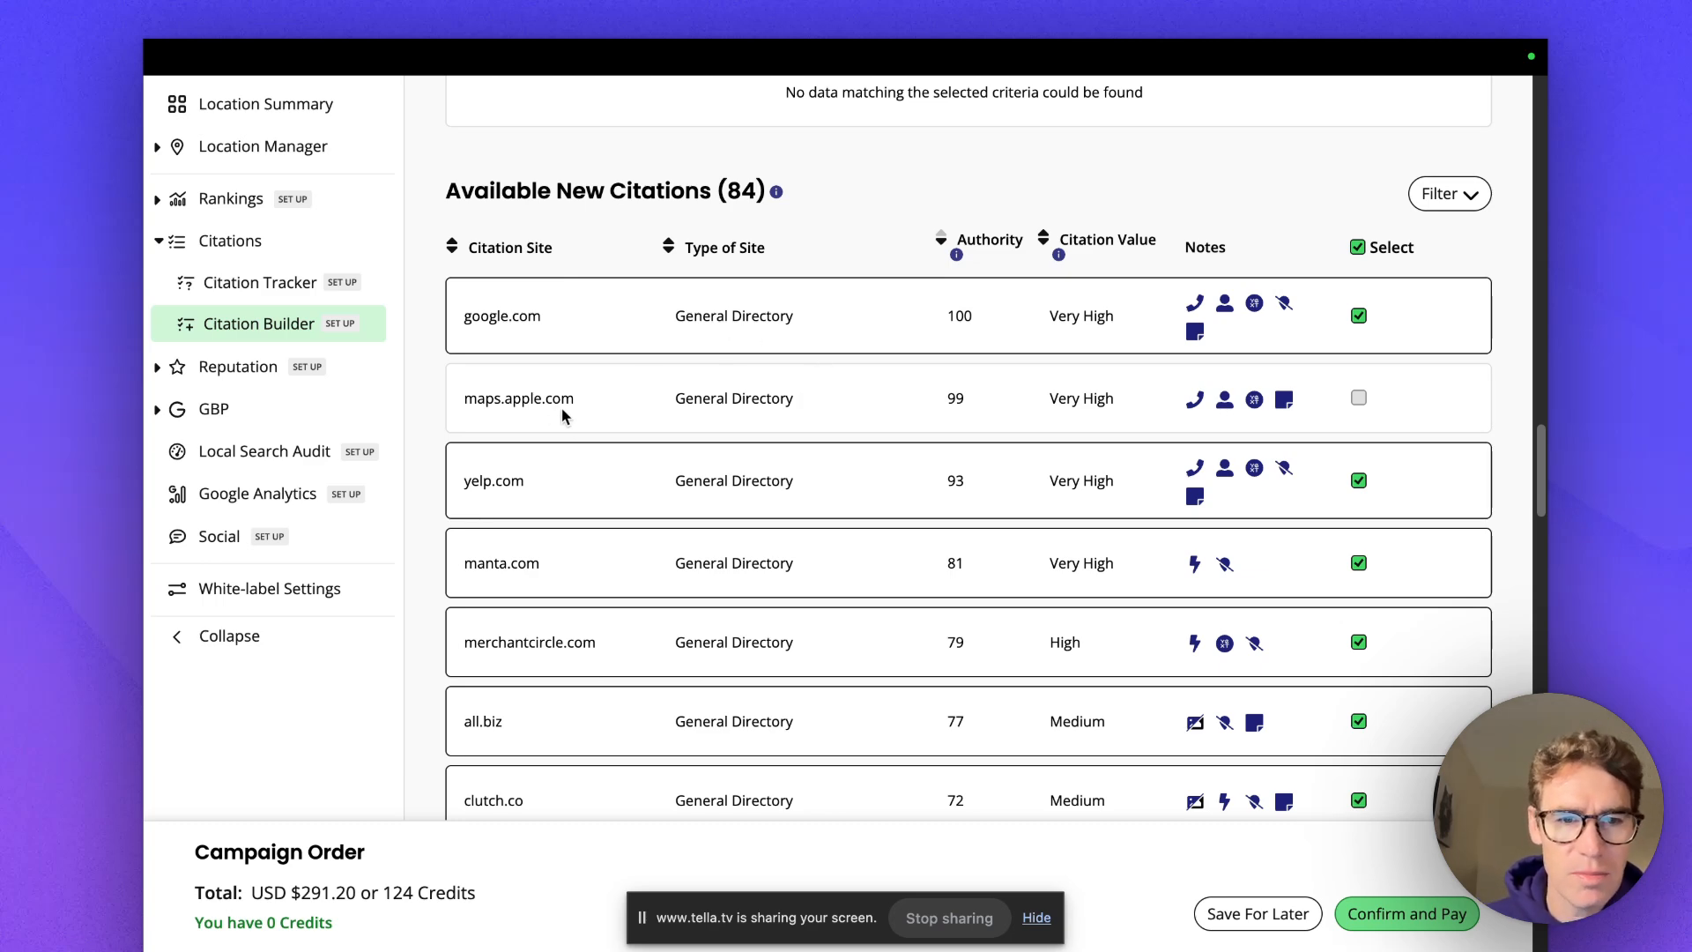
pyautogui.scroll(-1, 564, 485)
pyautogui.scroll(-8, 533, 573)
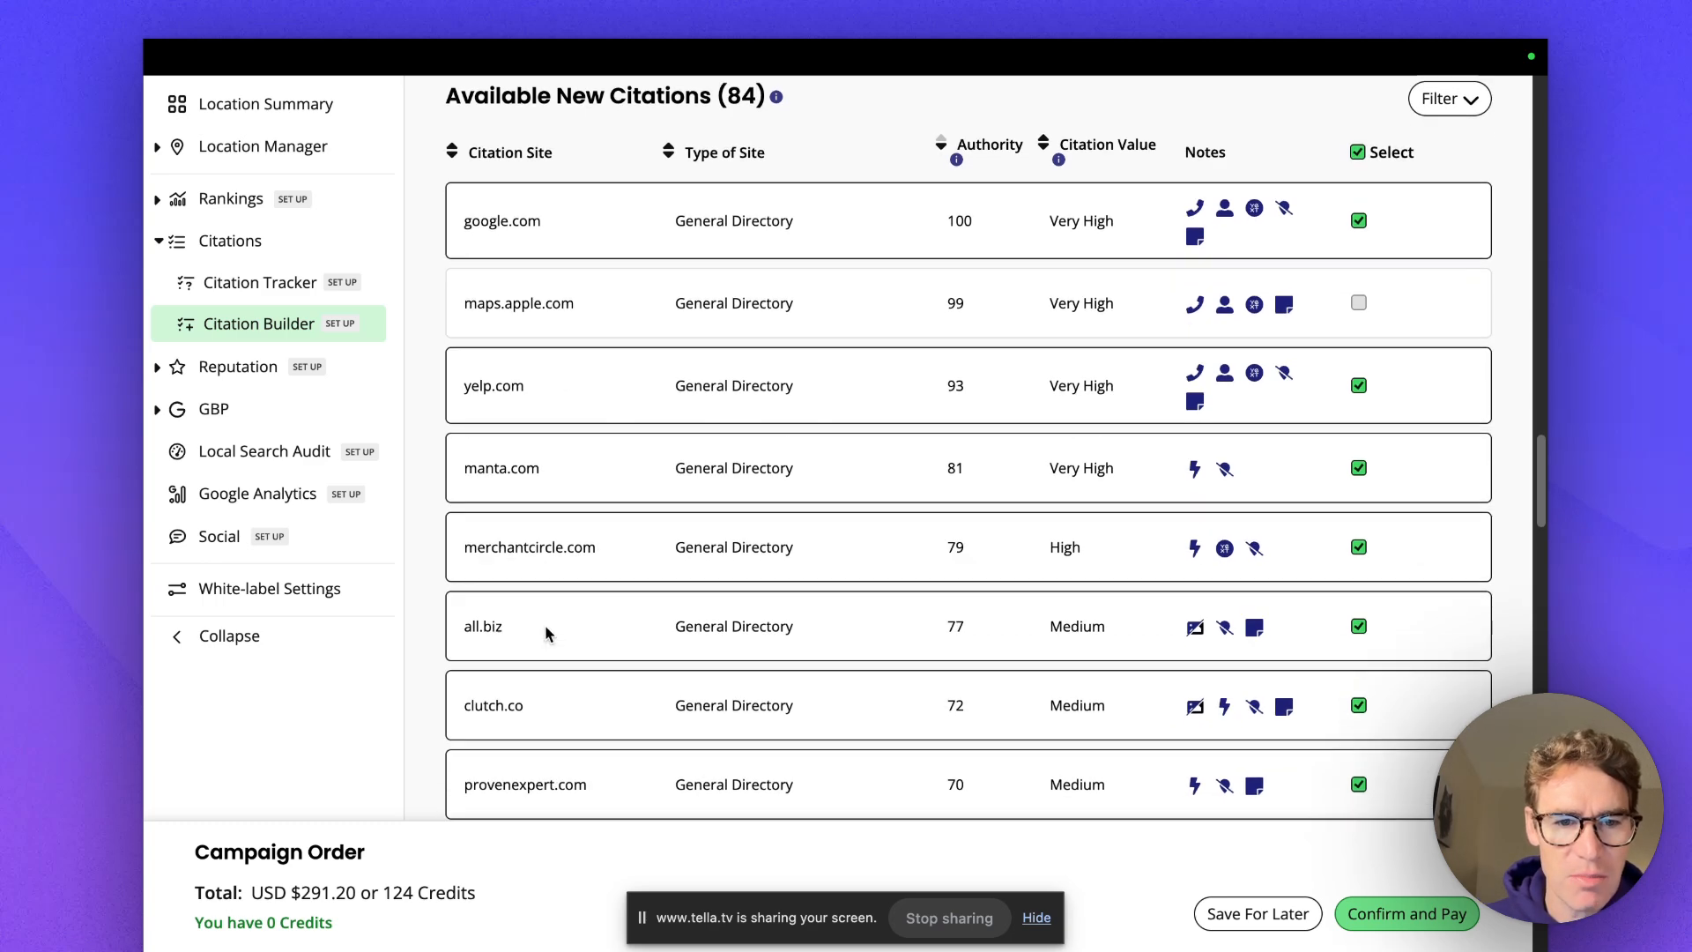
pyautogui.scroll(-7, 538, 599)
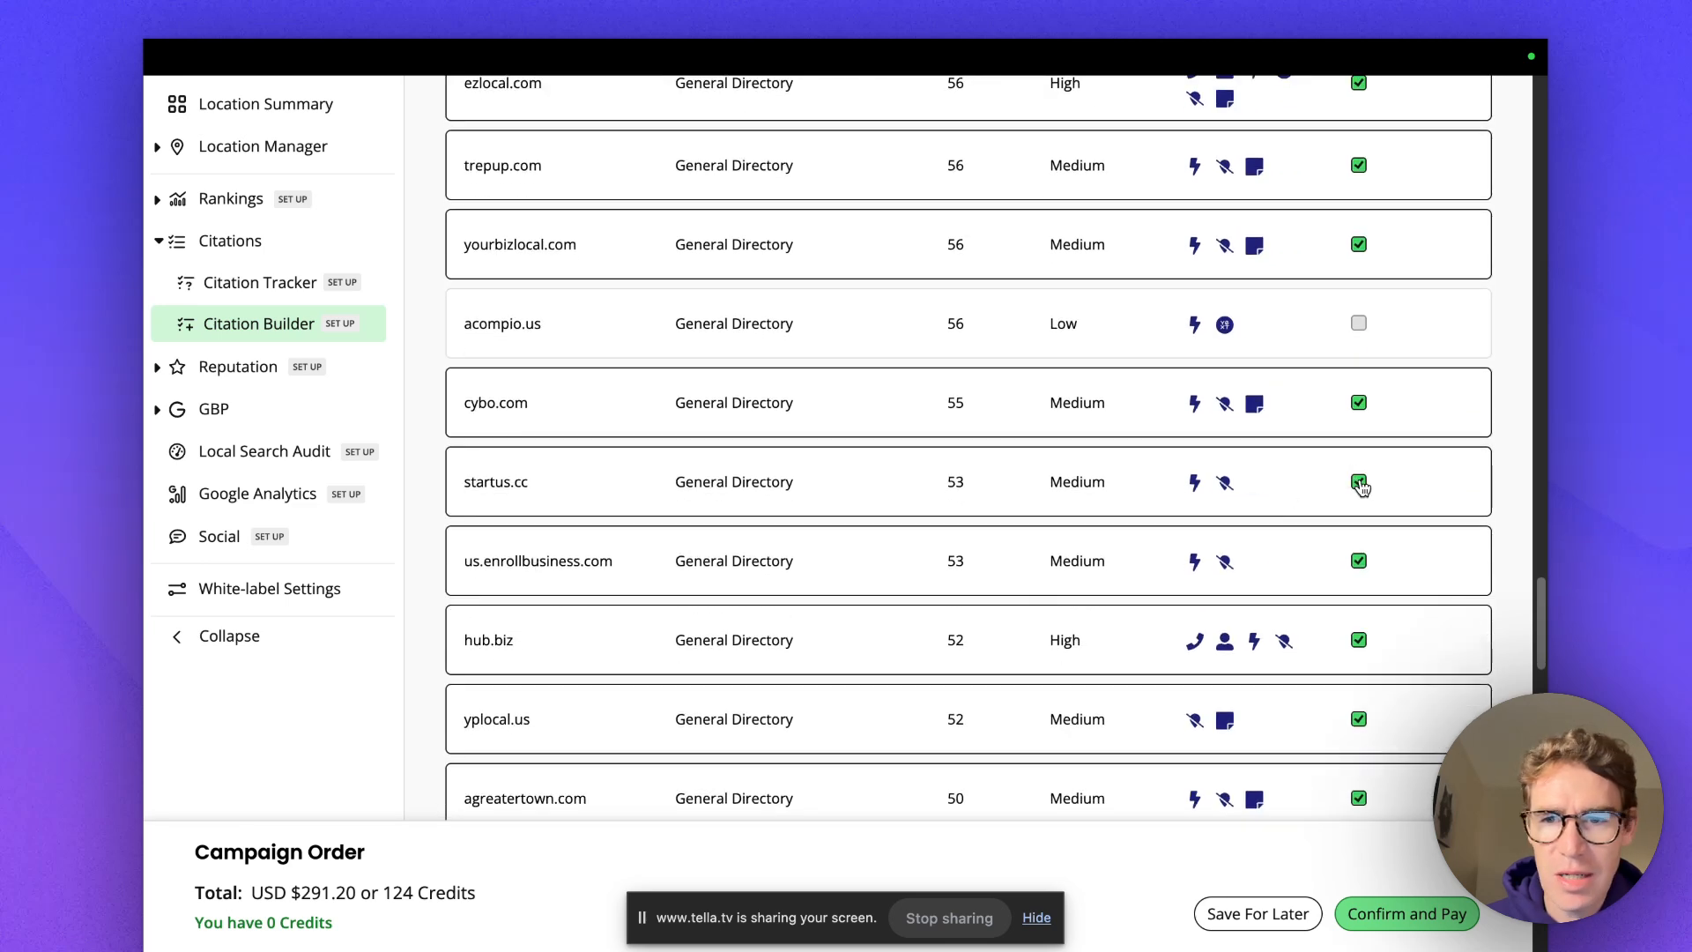
pyautogui.scroll(-8, 1227, 563)
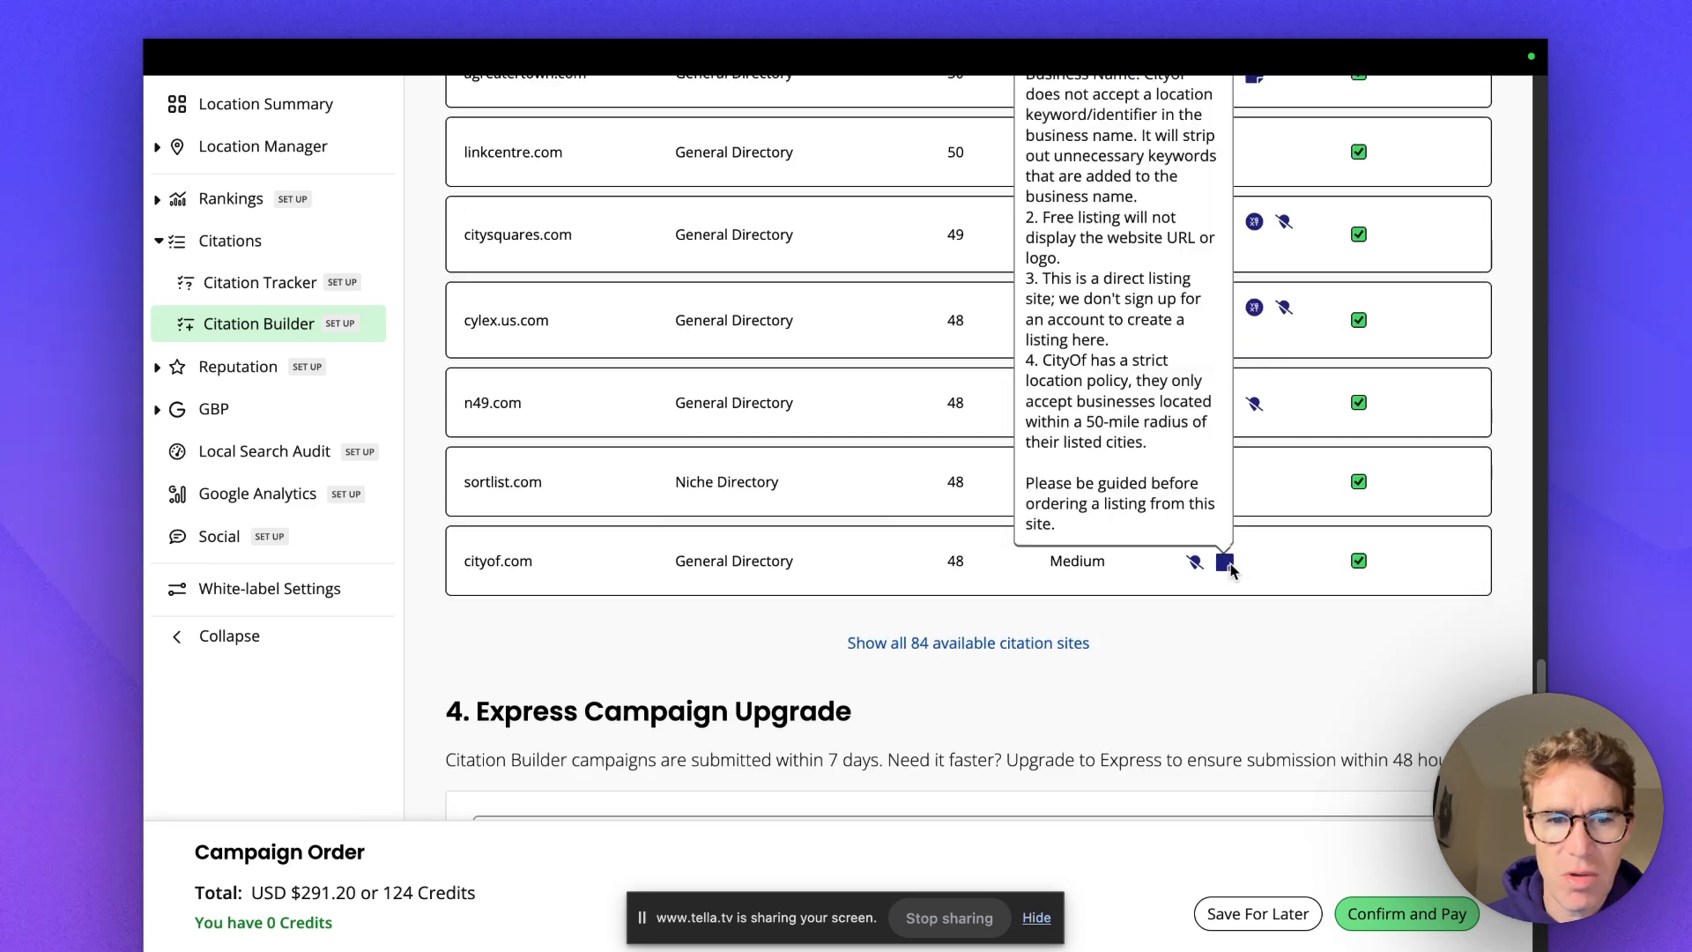
pyautogui.scroll(15, 1245, 558)
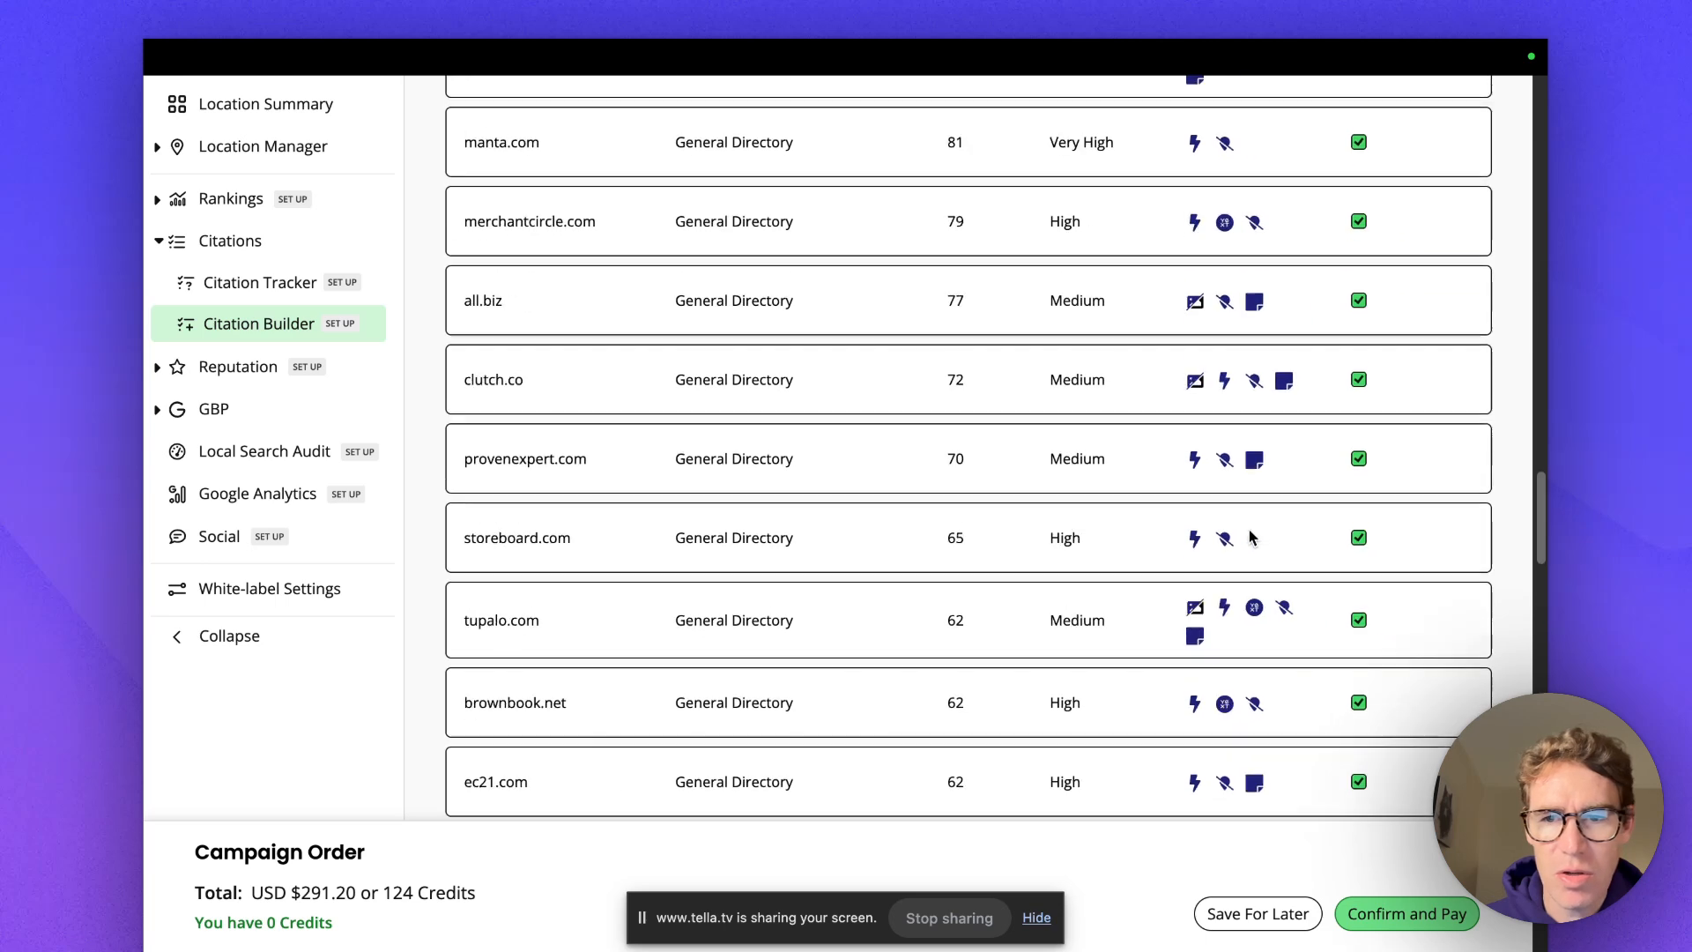
pyautogui.scroll(15, 1252, 536)
pyautogui.scroll(-6, 1251, 536)
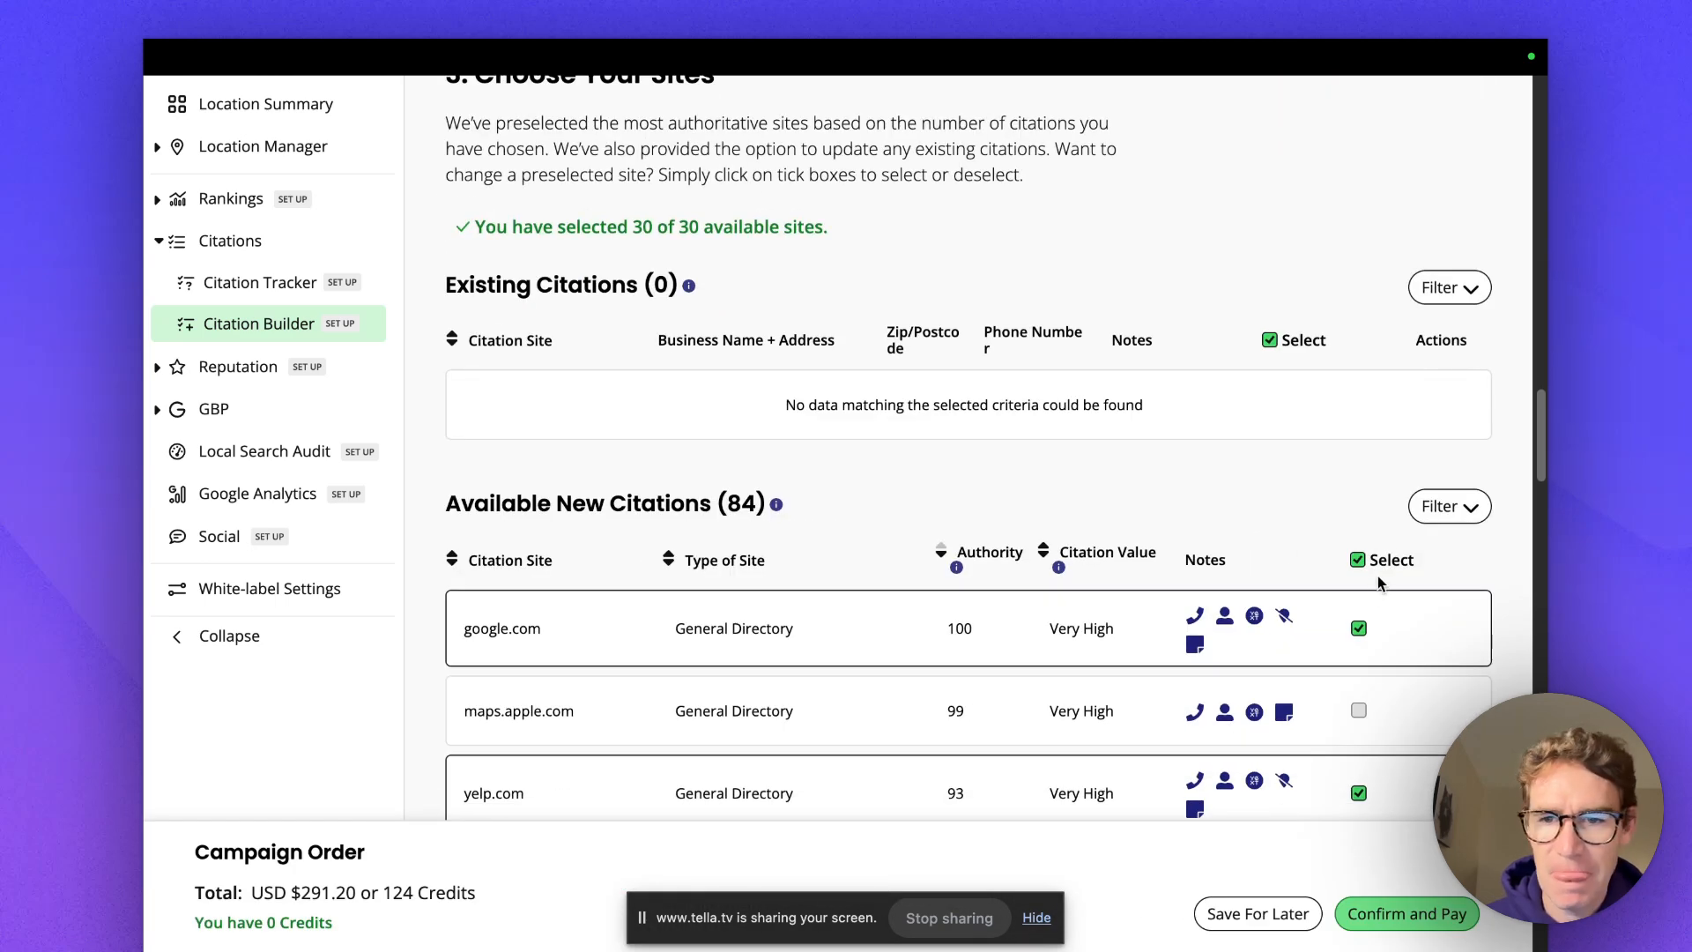
# Untick all preselected citation sites so 0 of 30 available sites are selected.
pyautogui.click(1359, 560)
pyautogui.scroll(5, 1169, 515)
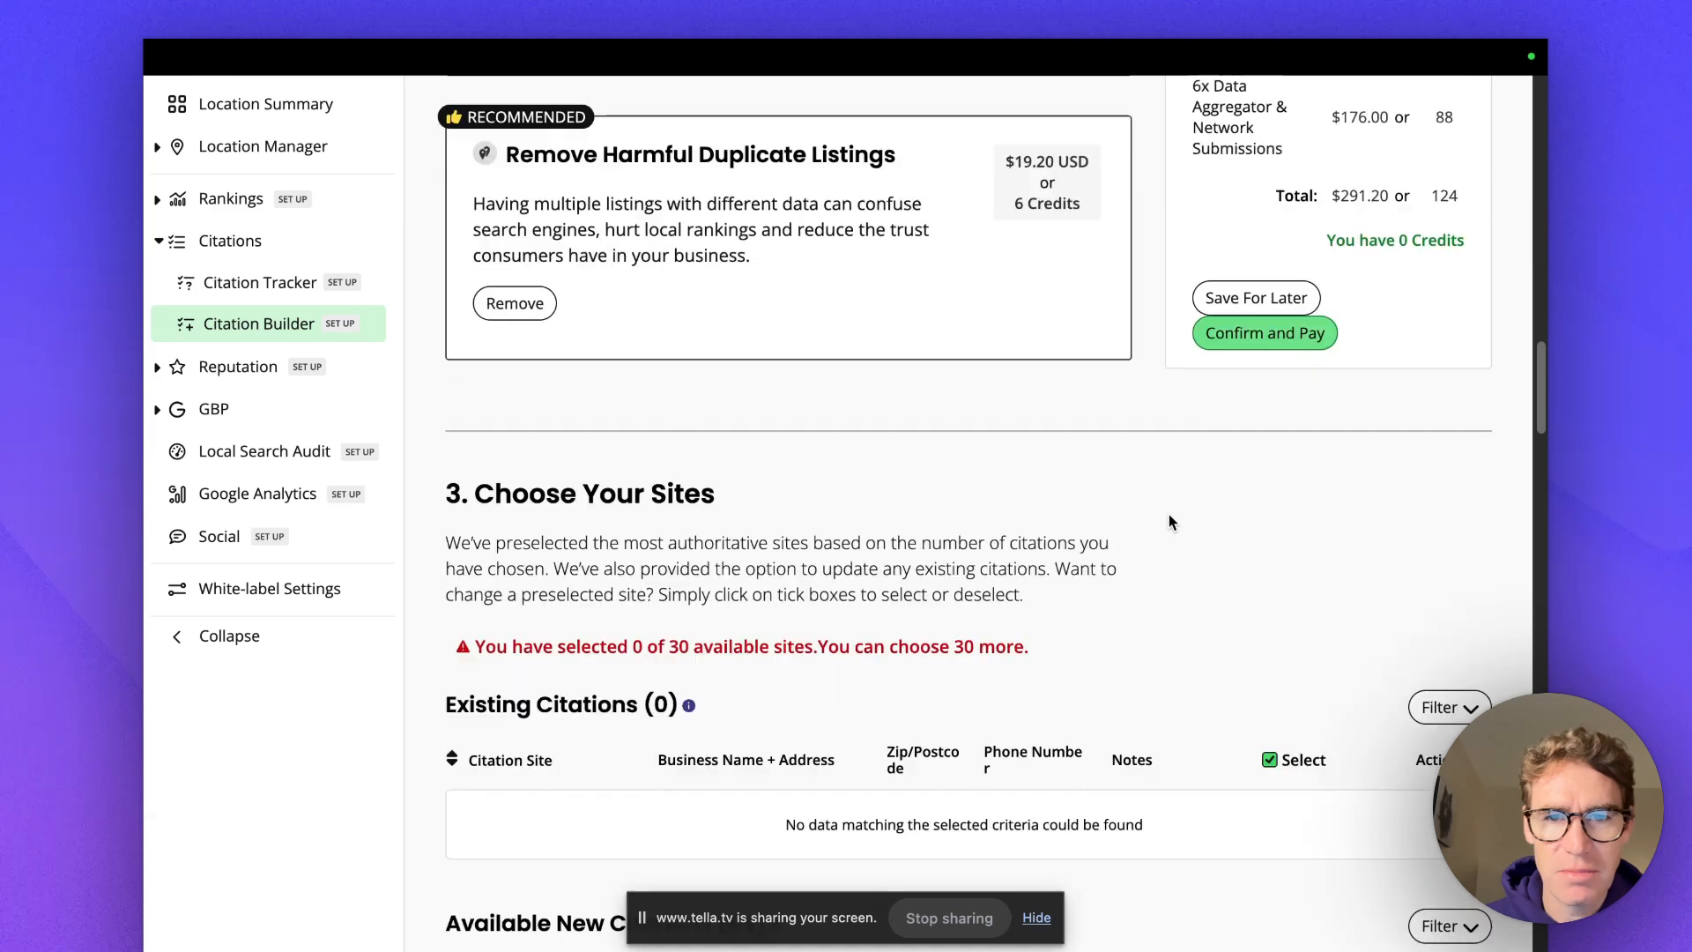
pyautogui.scroll(2, 1106, 606)
pyautogui.scroll(3, 1107, 606)
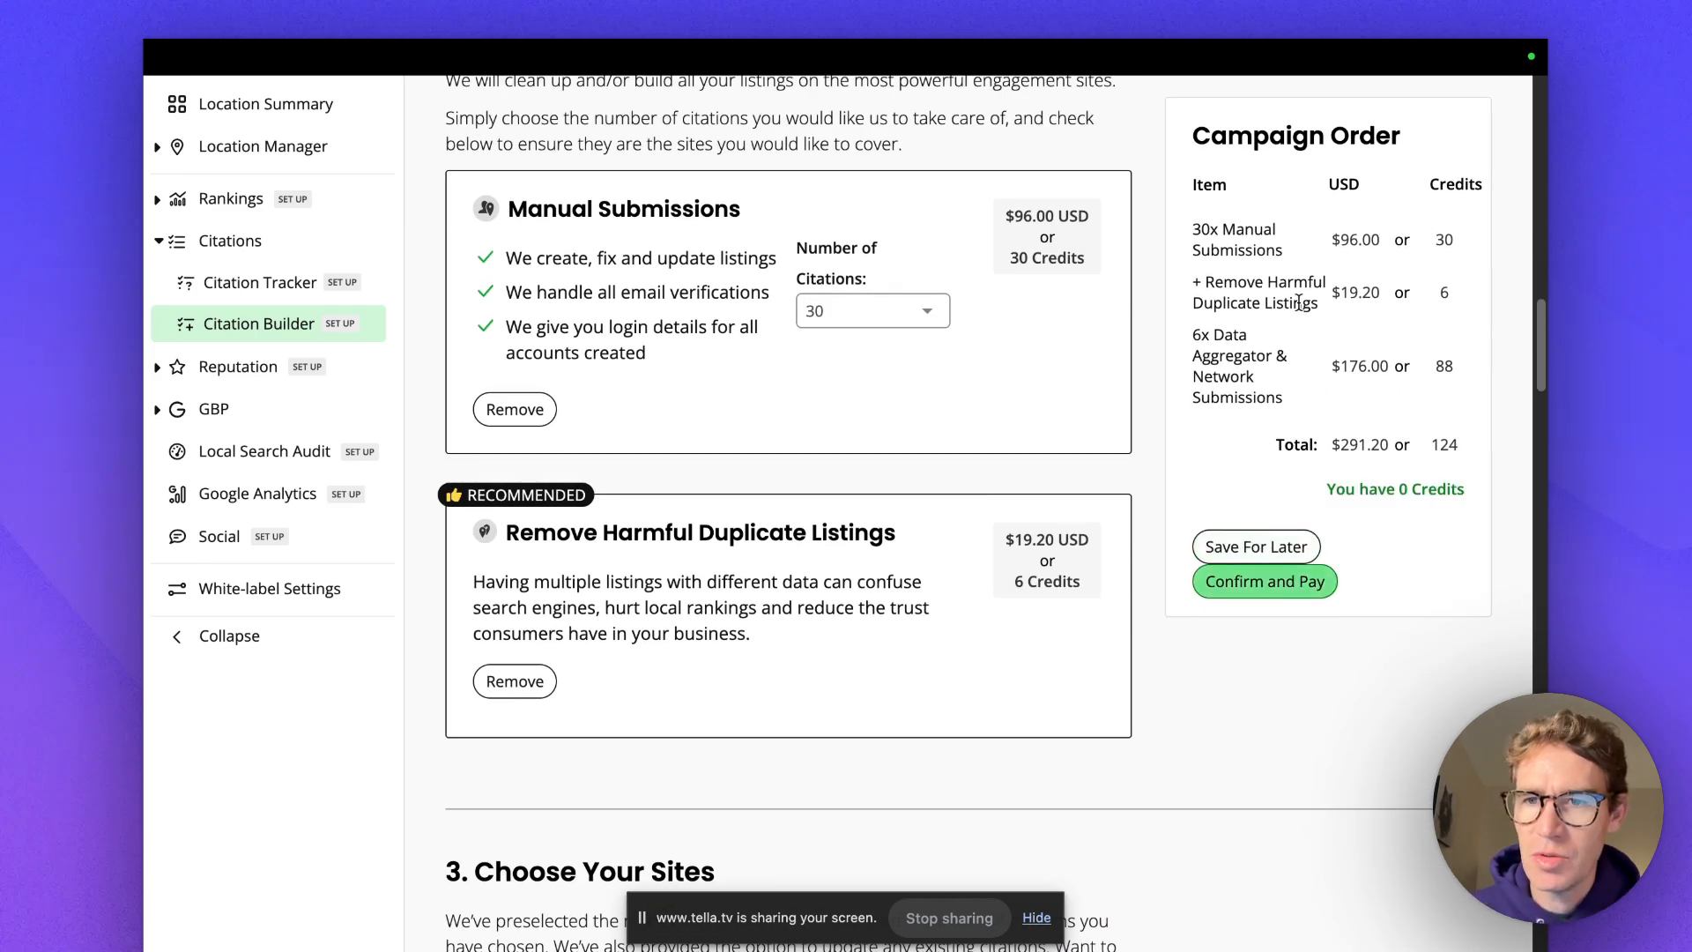
pyautogui.scroll(-1, 1087, 527)
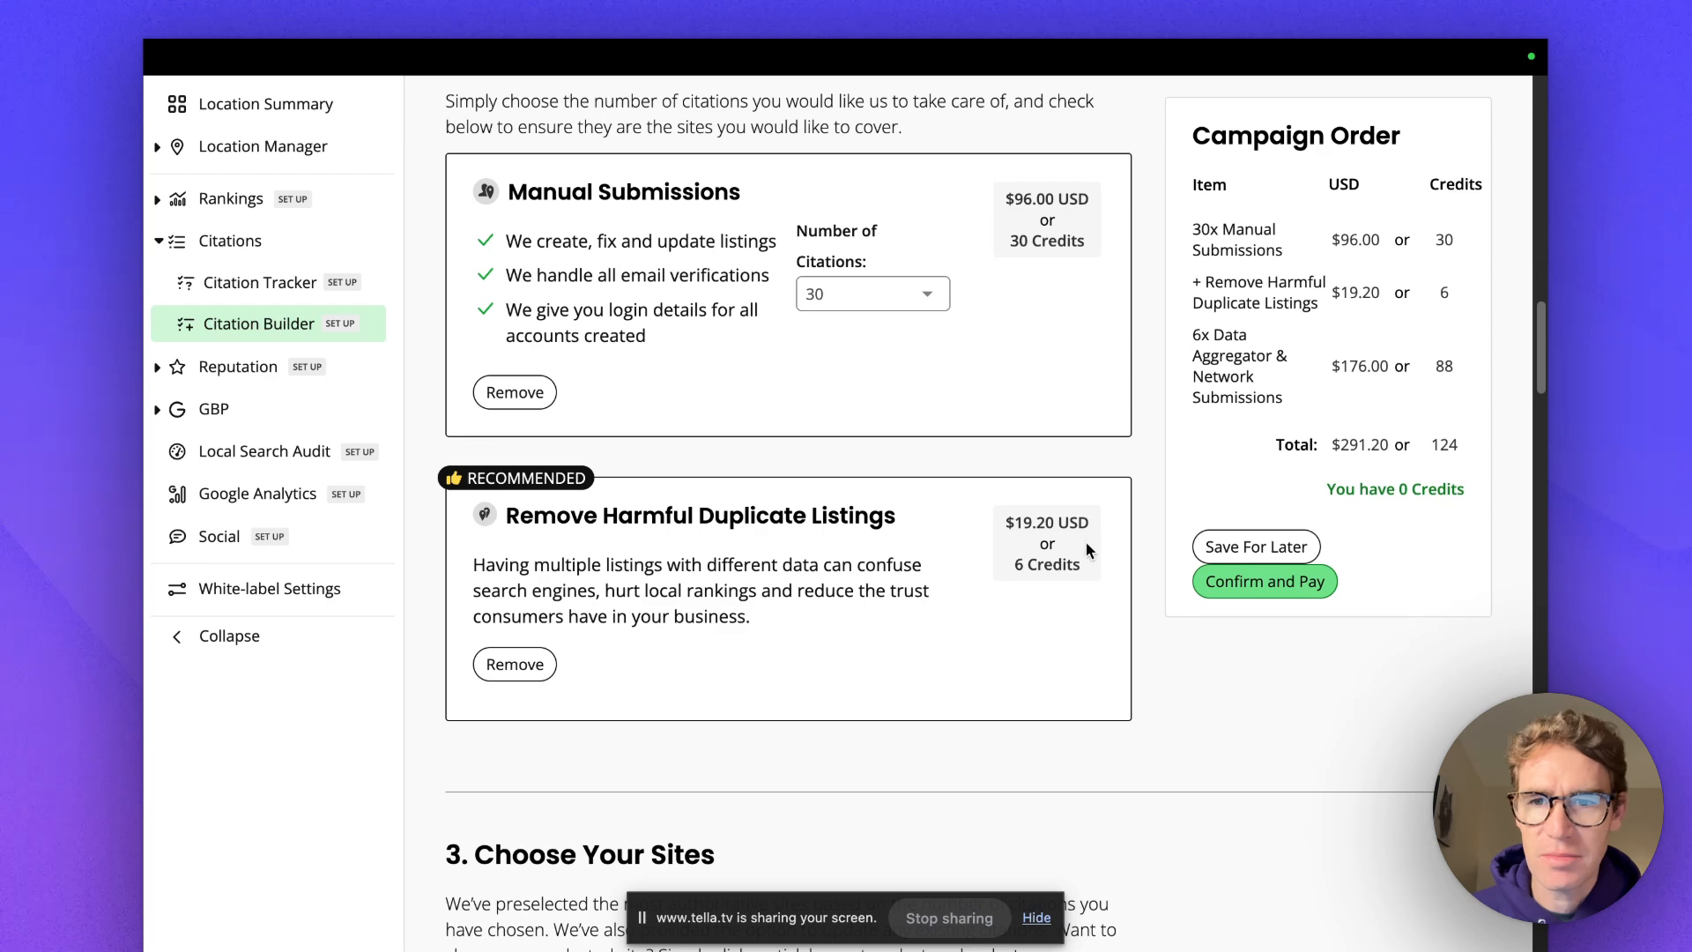
pyautogui.scroll(-2, 1085, 582)
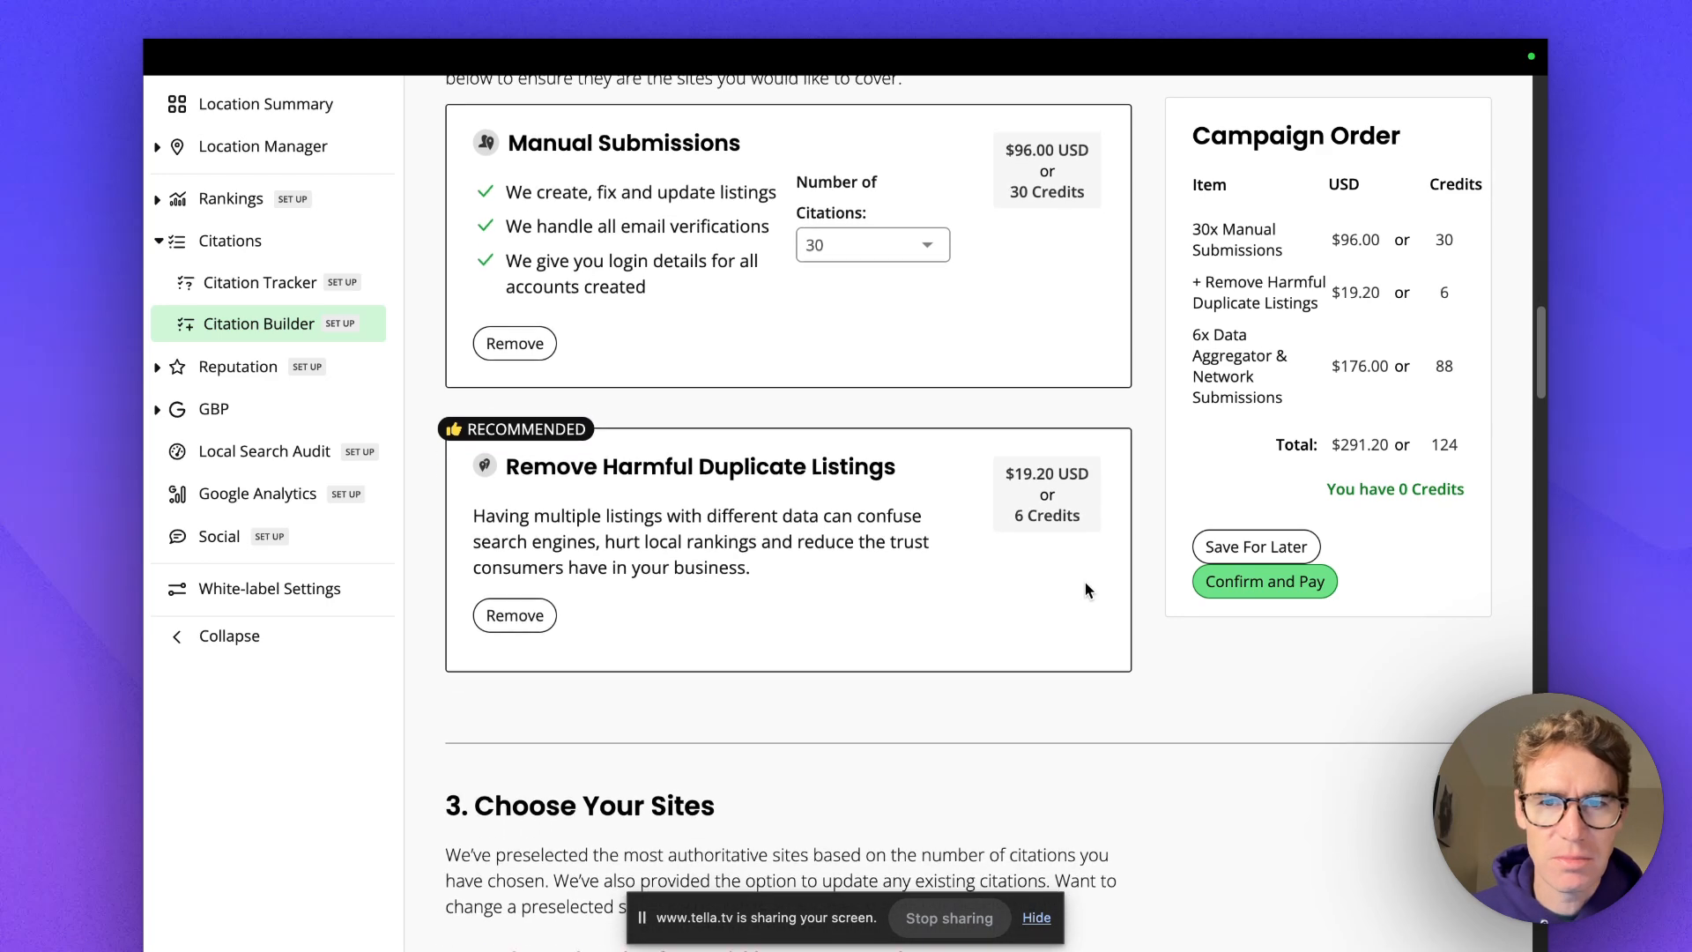
pyautogui.click(927, 240)
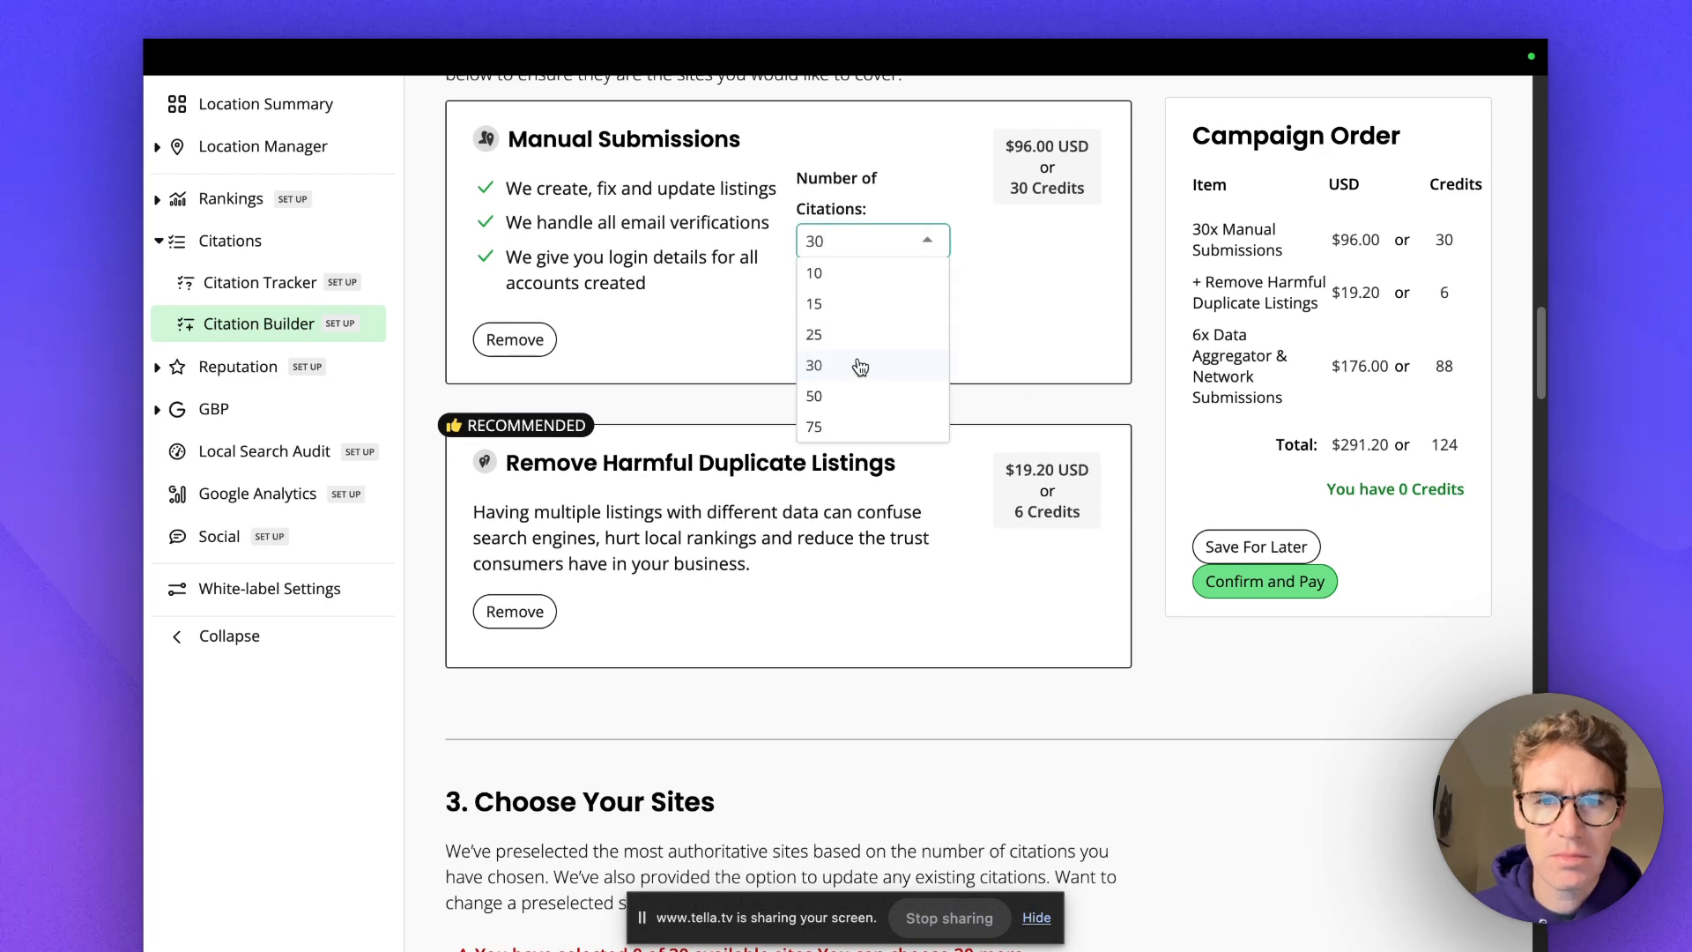
# Remove Manual Submissions, leaving six aggregator submissions at $176.00 or 88 credits.
pyautogui.scroll(3, 861, 367)
pyautogui.click(511, 518)
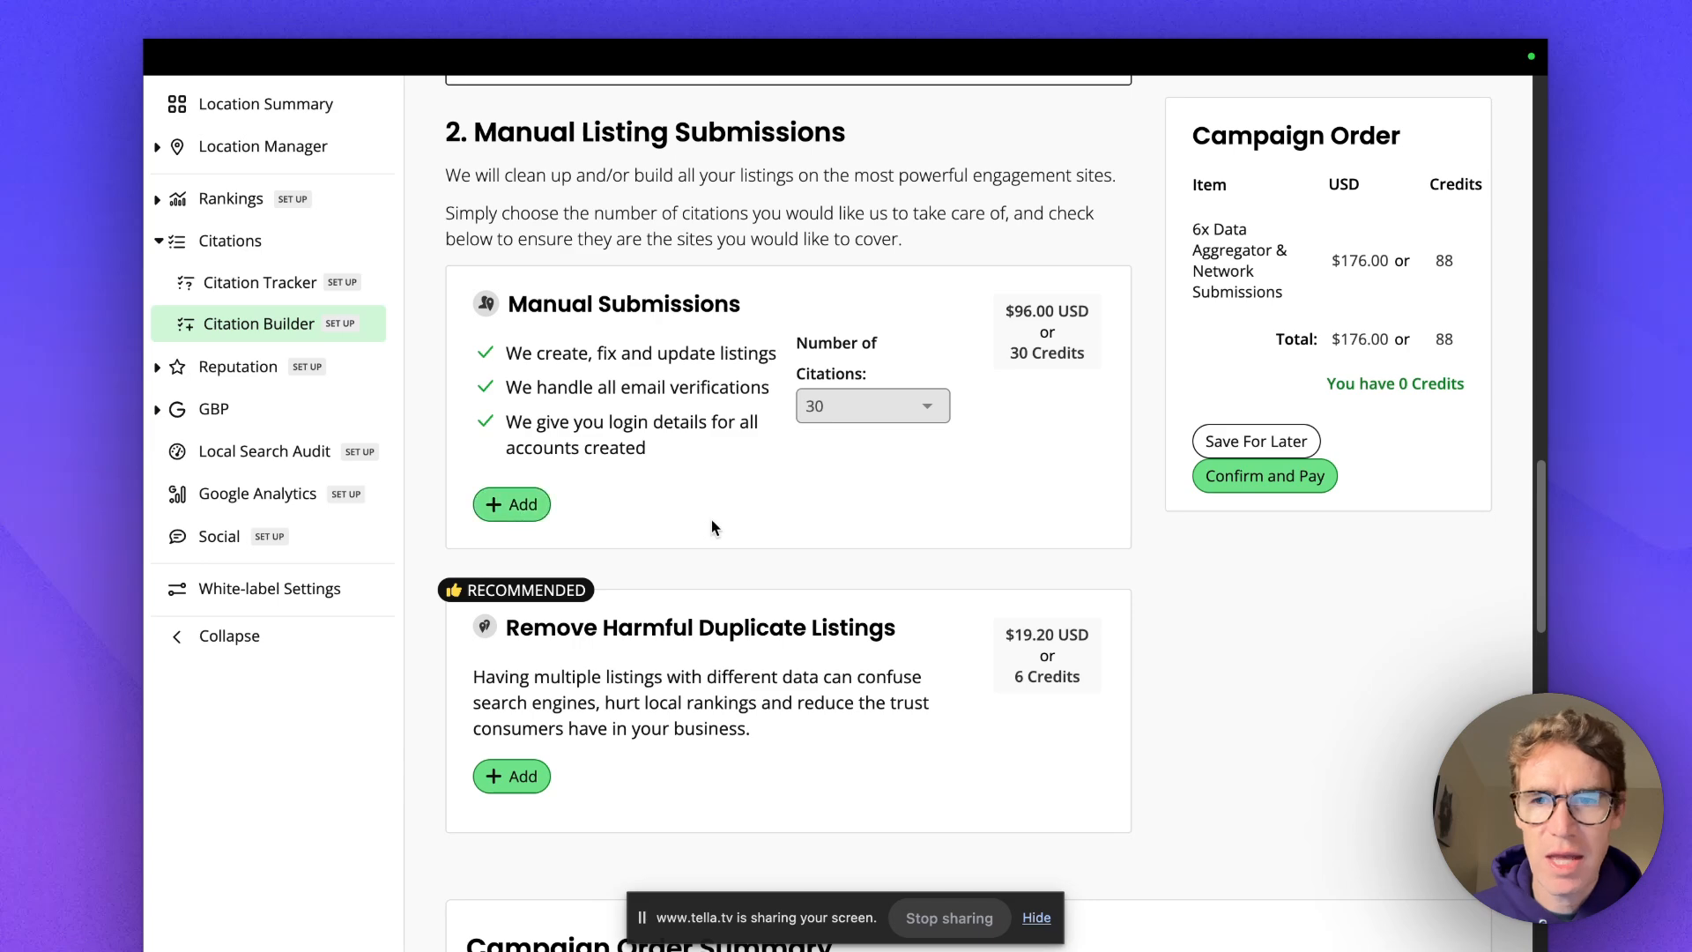
pyautogui.scroll(10, 1073, 429)
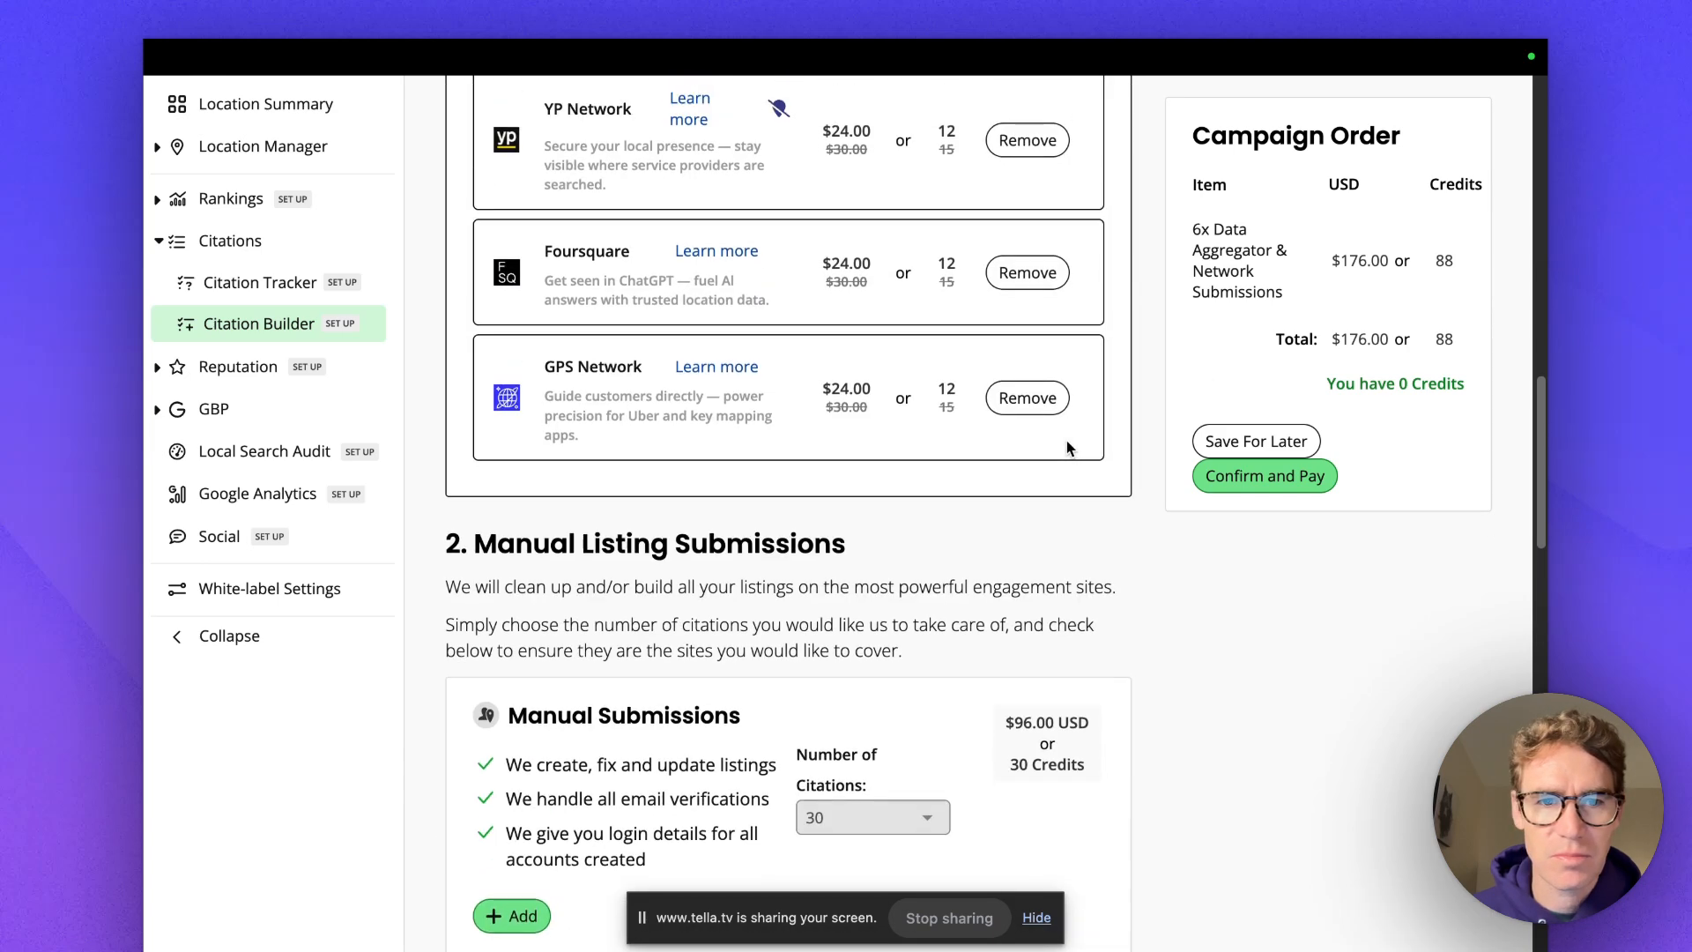
pyautogui.scroll(5, 969, 472)
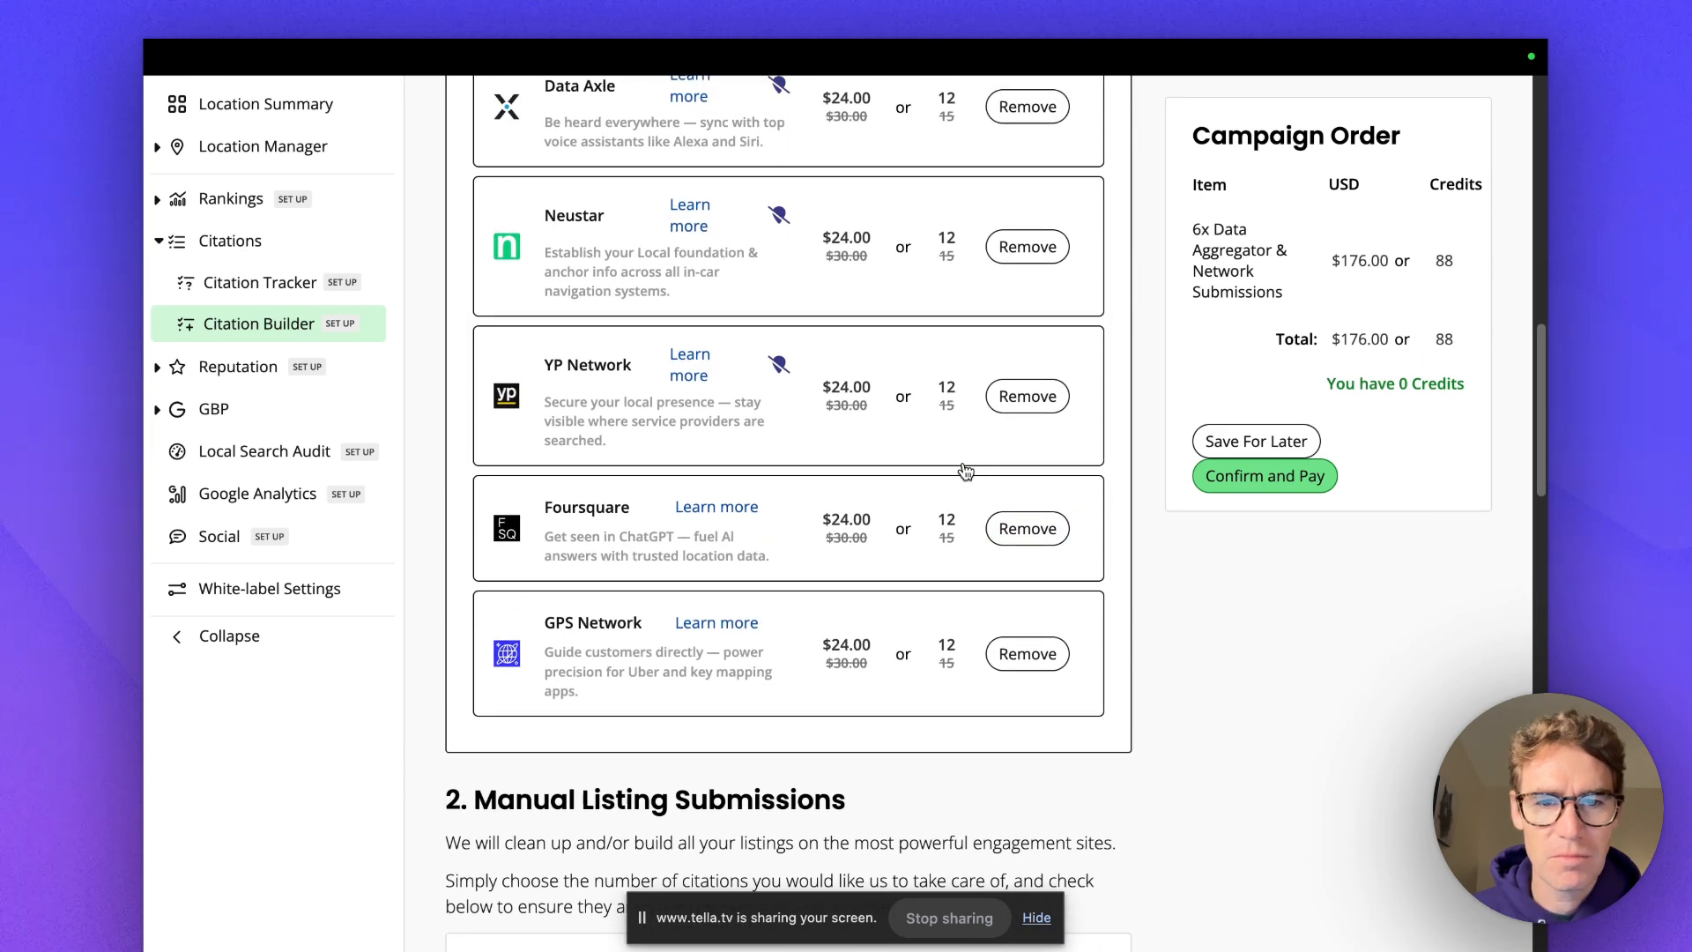
pyautogui.scroll(3, 967, 468)
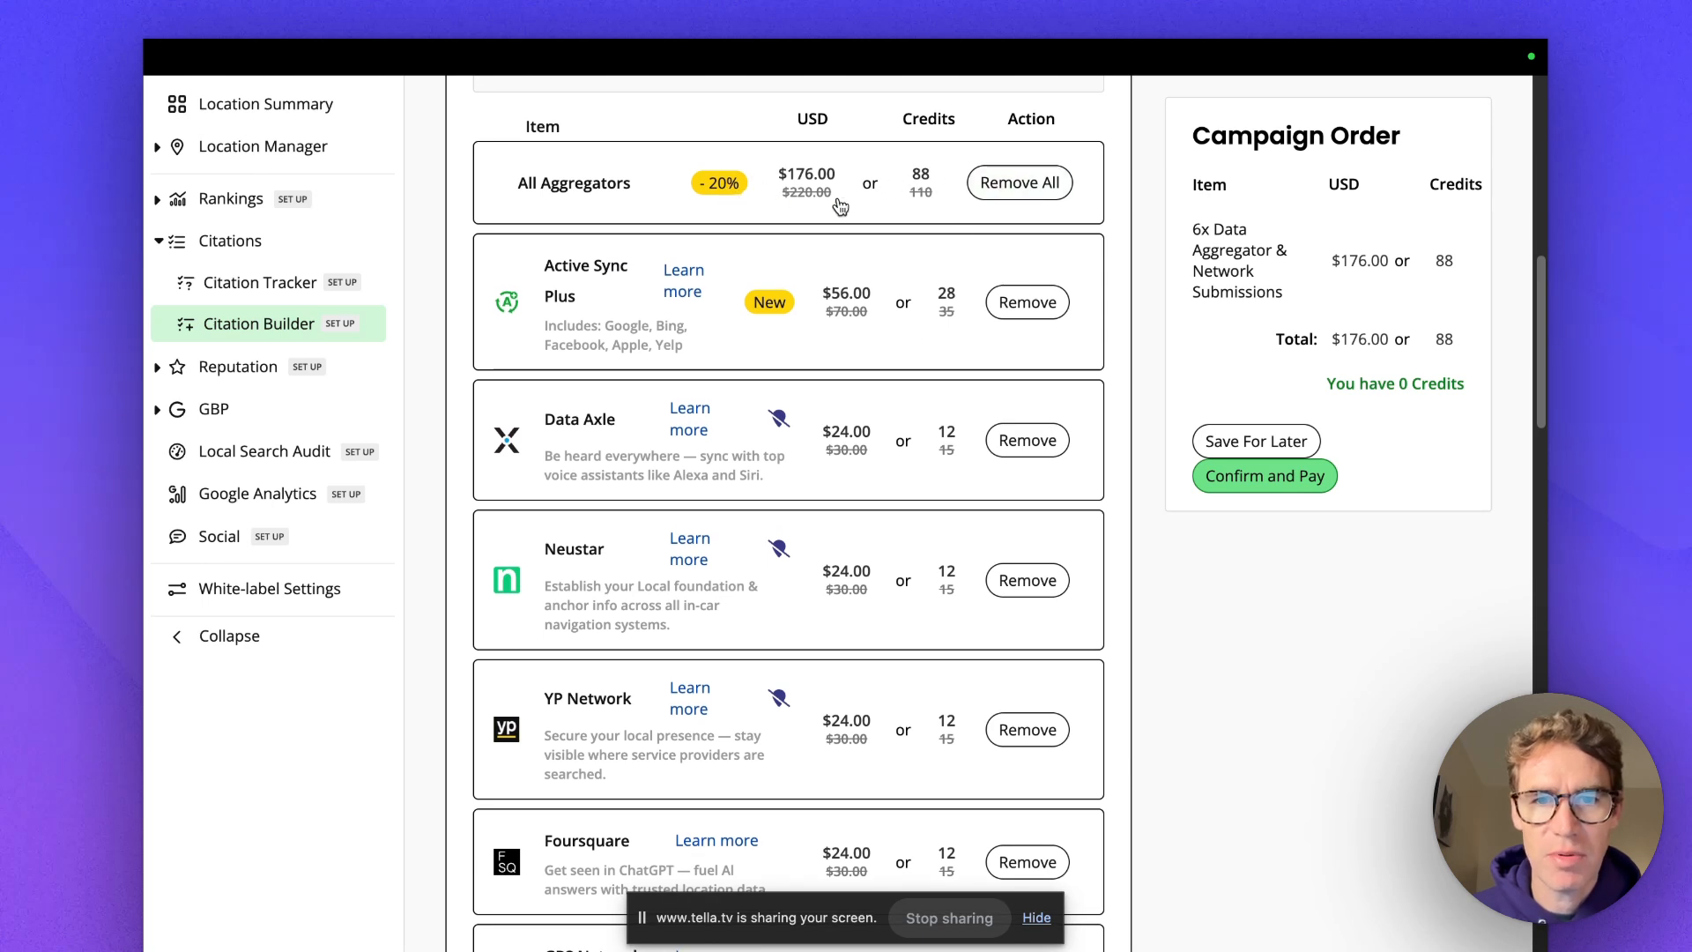
pyautogui.scroll(-1, 1088, 332)
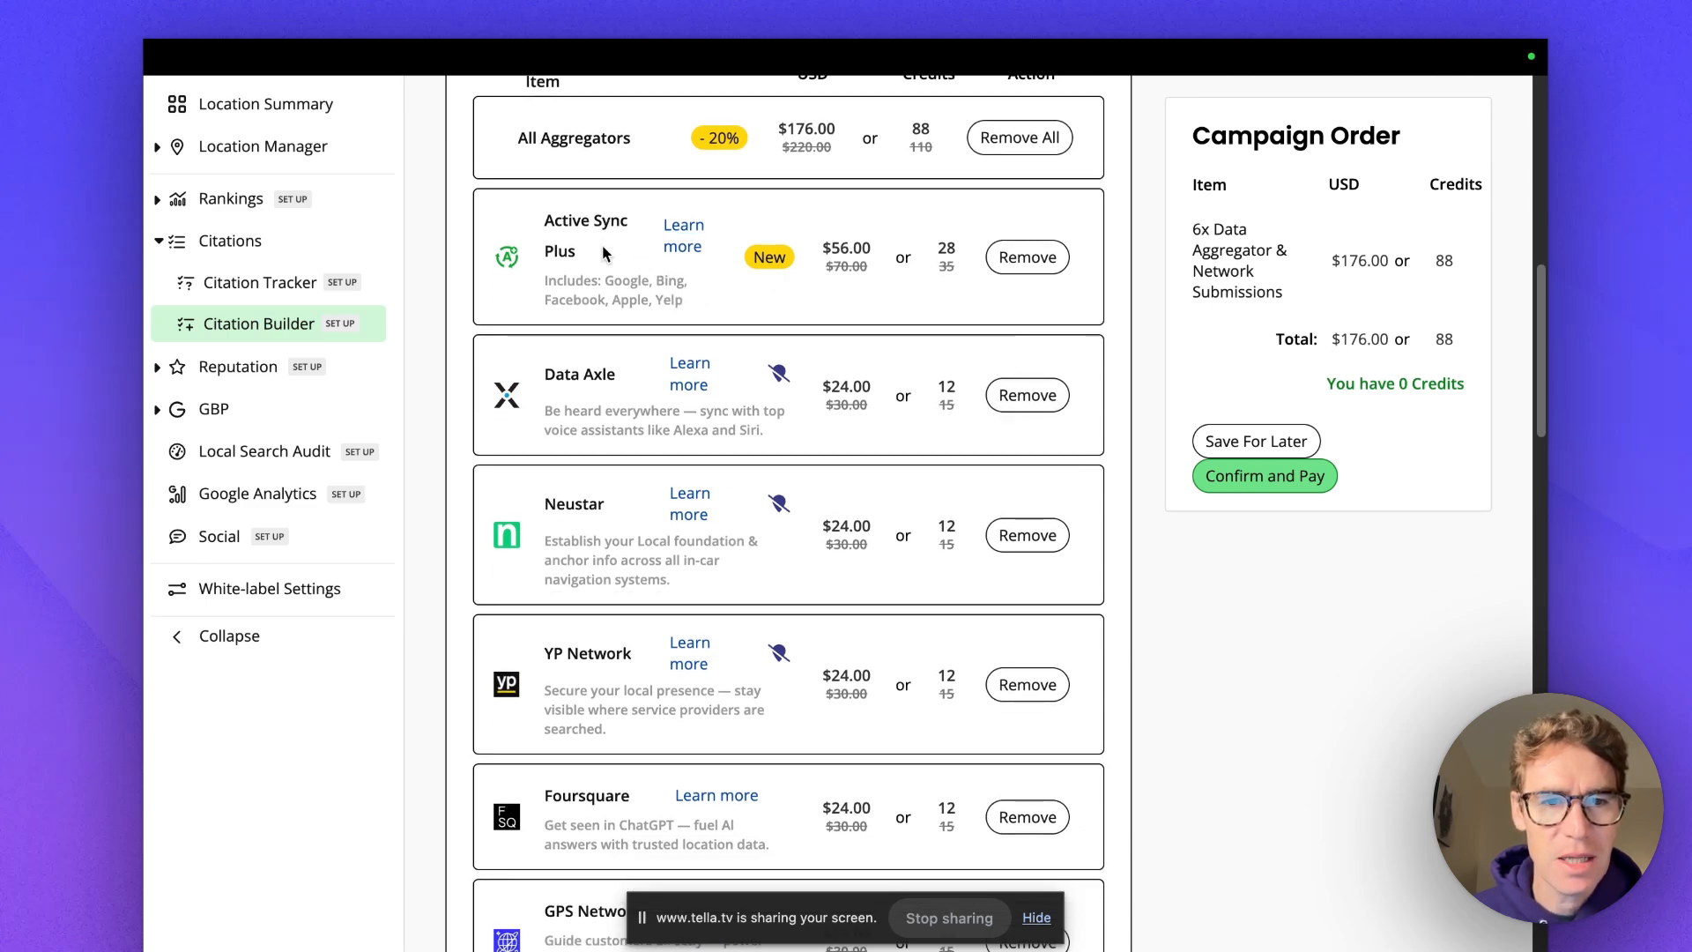
# Remove Active Sync Plus, leaving five aggregator submissions at $127.50 or 64 credits.
pyautogui.click(1008, 256)
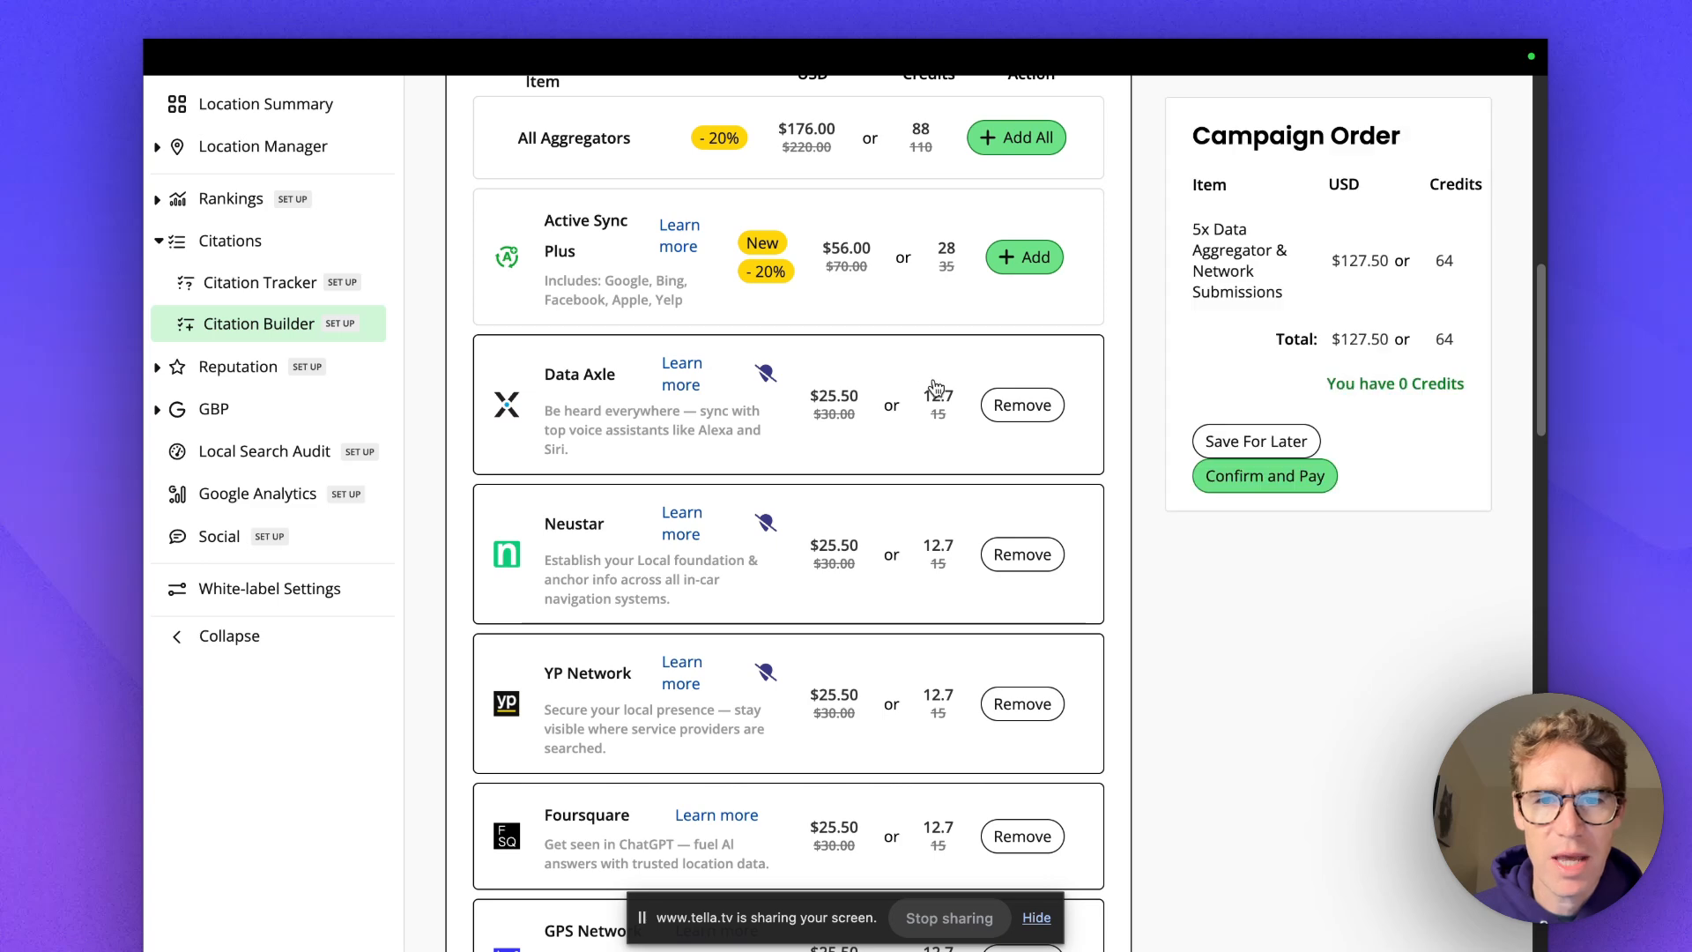
pyautogui.scroll(10, 1128, 344)
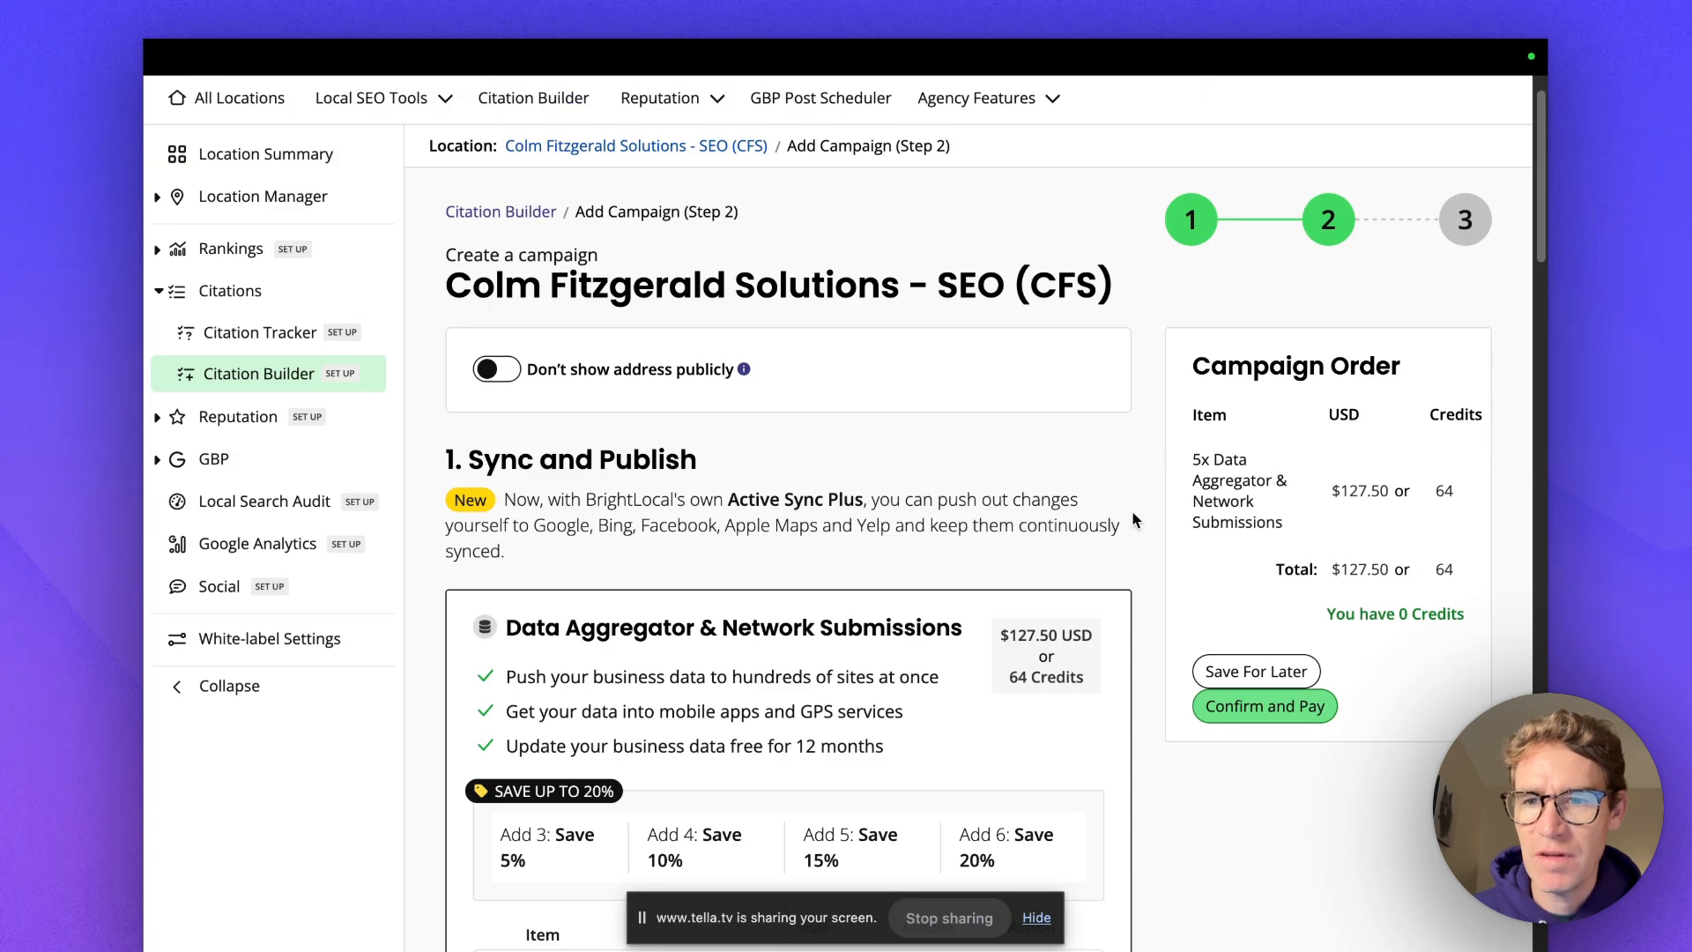
pyautogui.scroll(-3, 1136, 520)
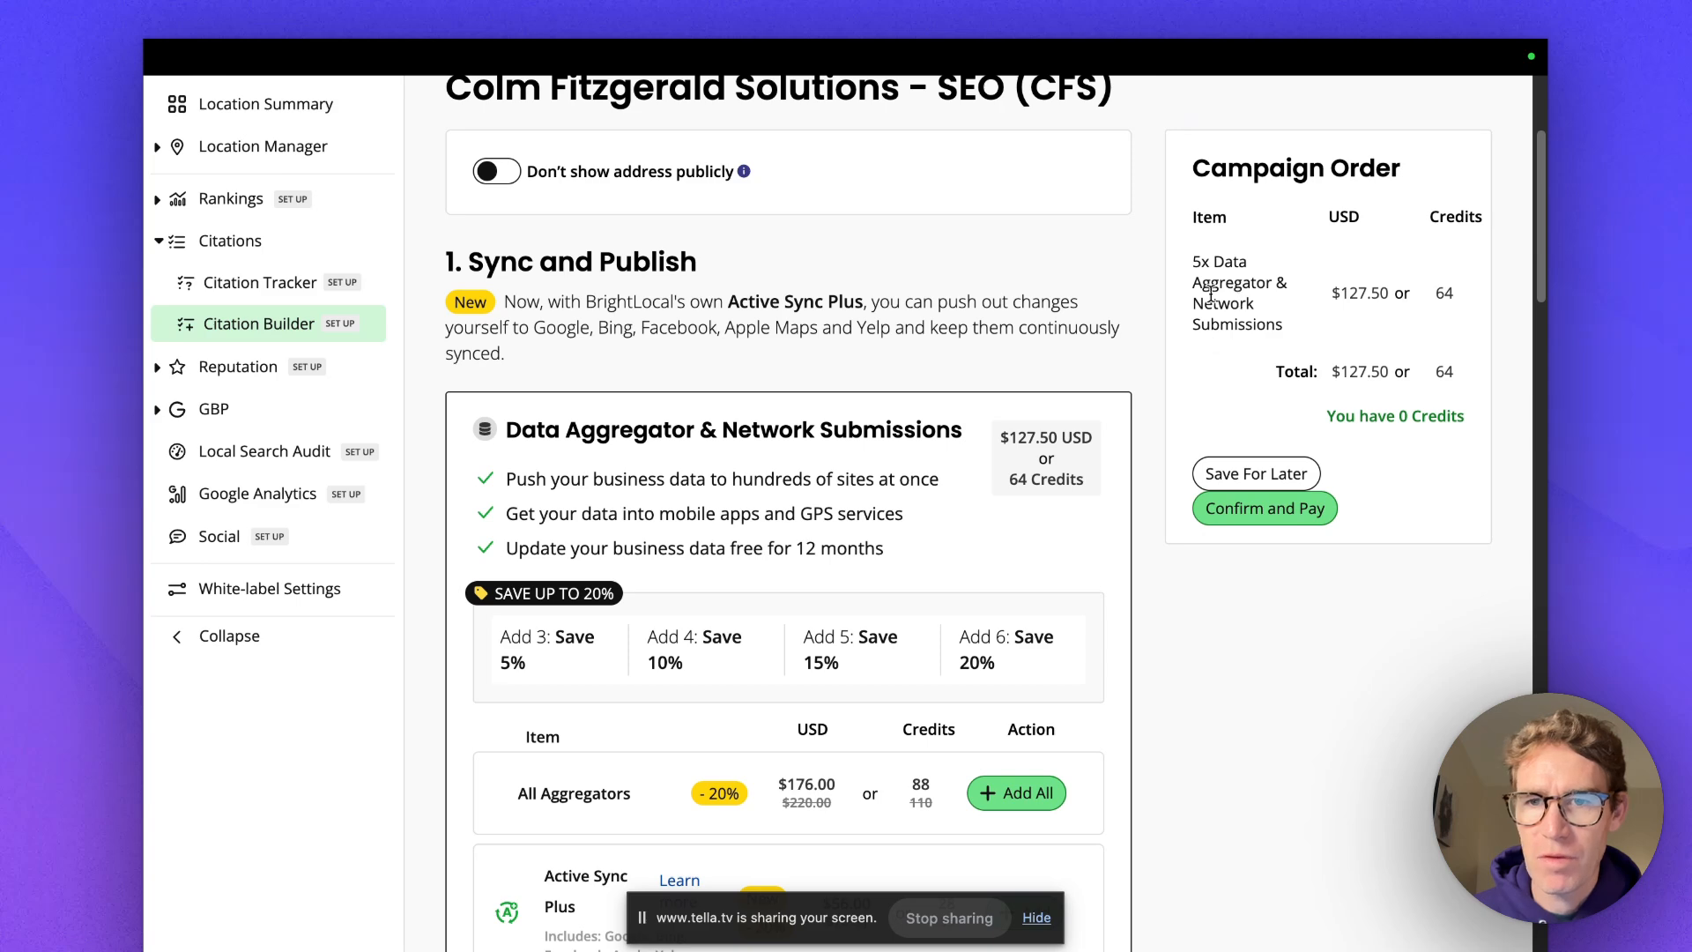
pyautogui.scroll(-3, 1161, 389)
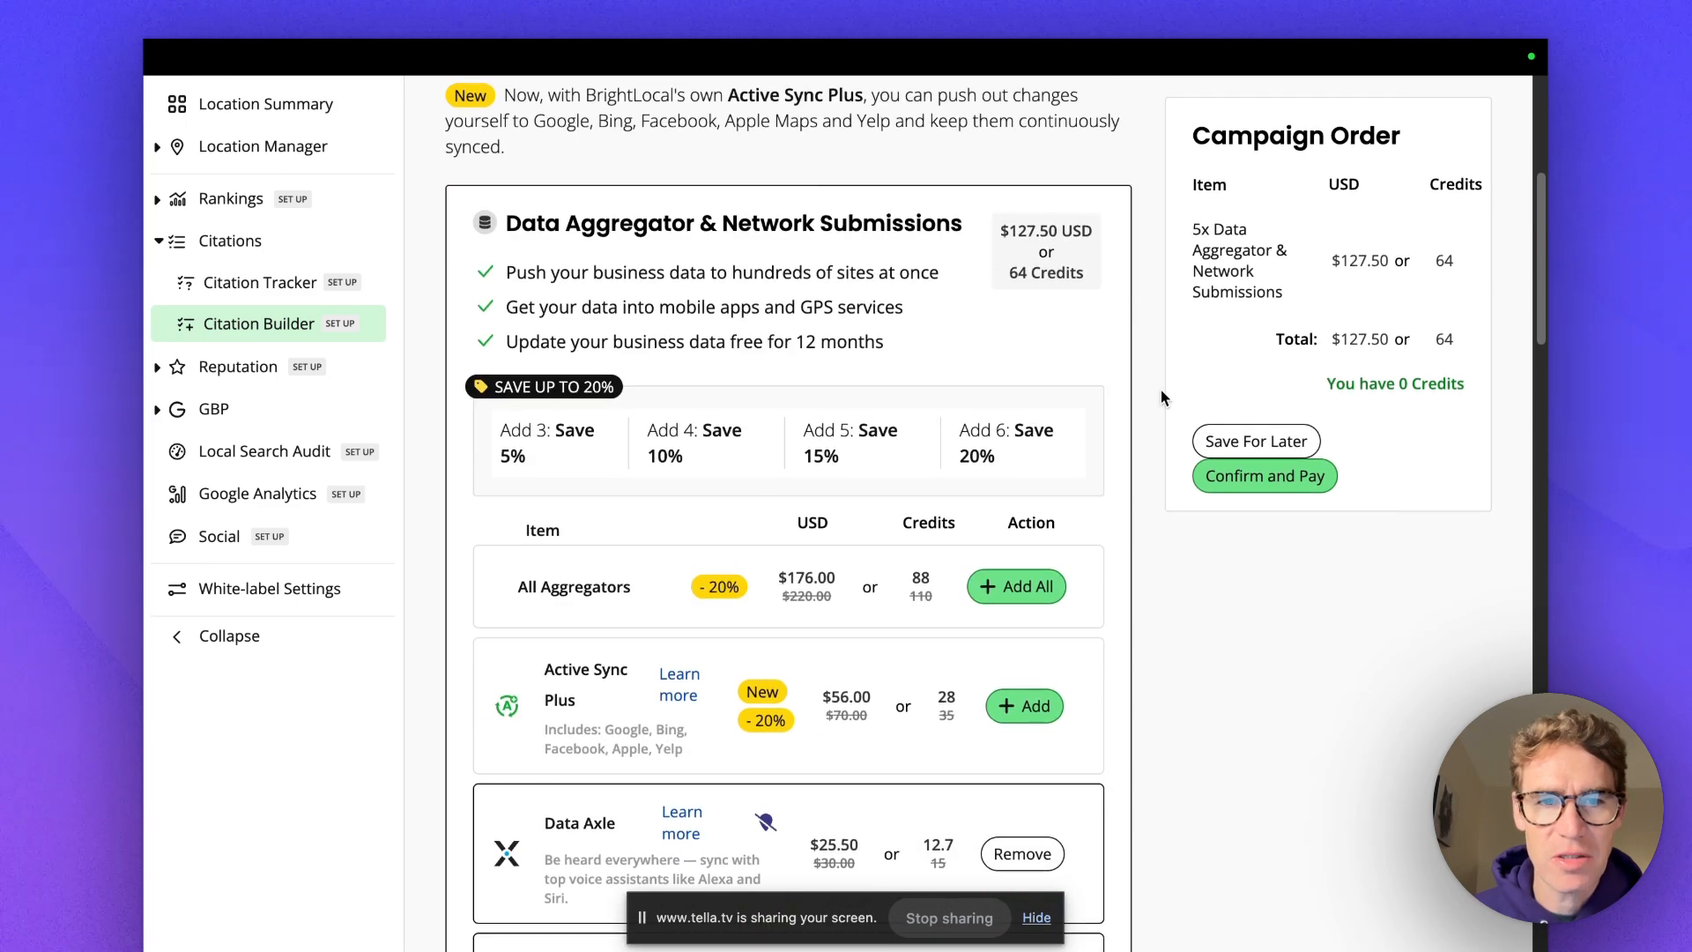
pyautogui.scroll(3, 1161, 390)
pyautogui.scroll(-15, 1160, 391)
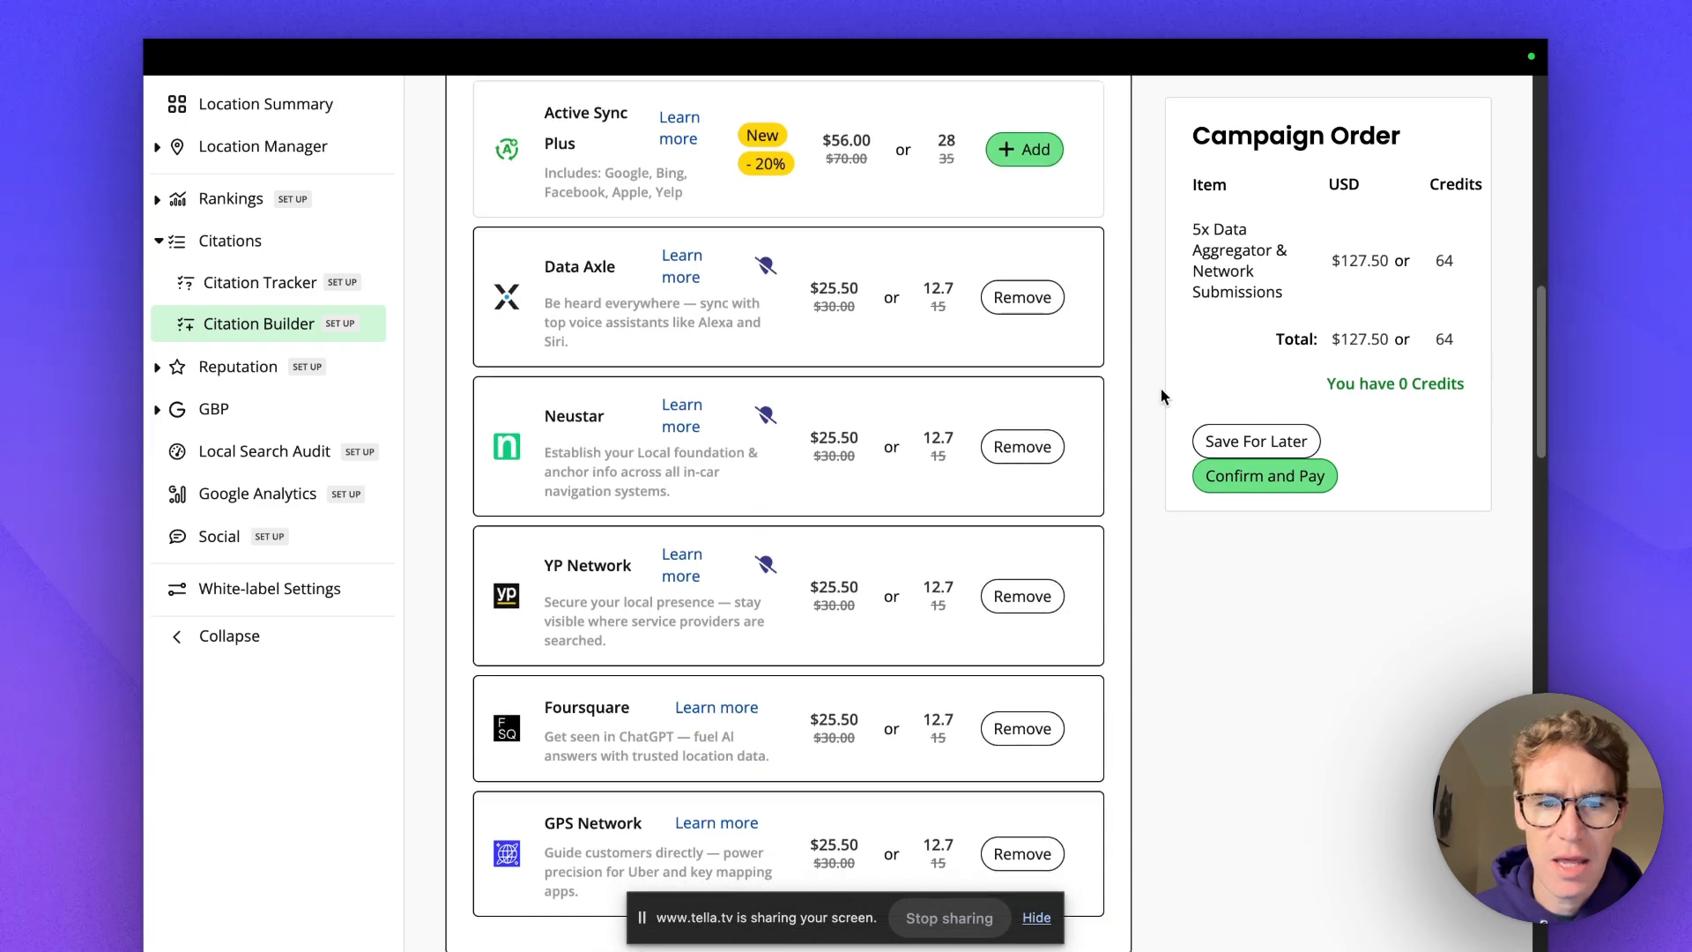
pyautogui.scroll(-7, 1160, 396)
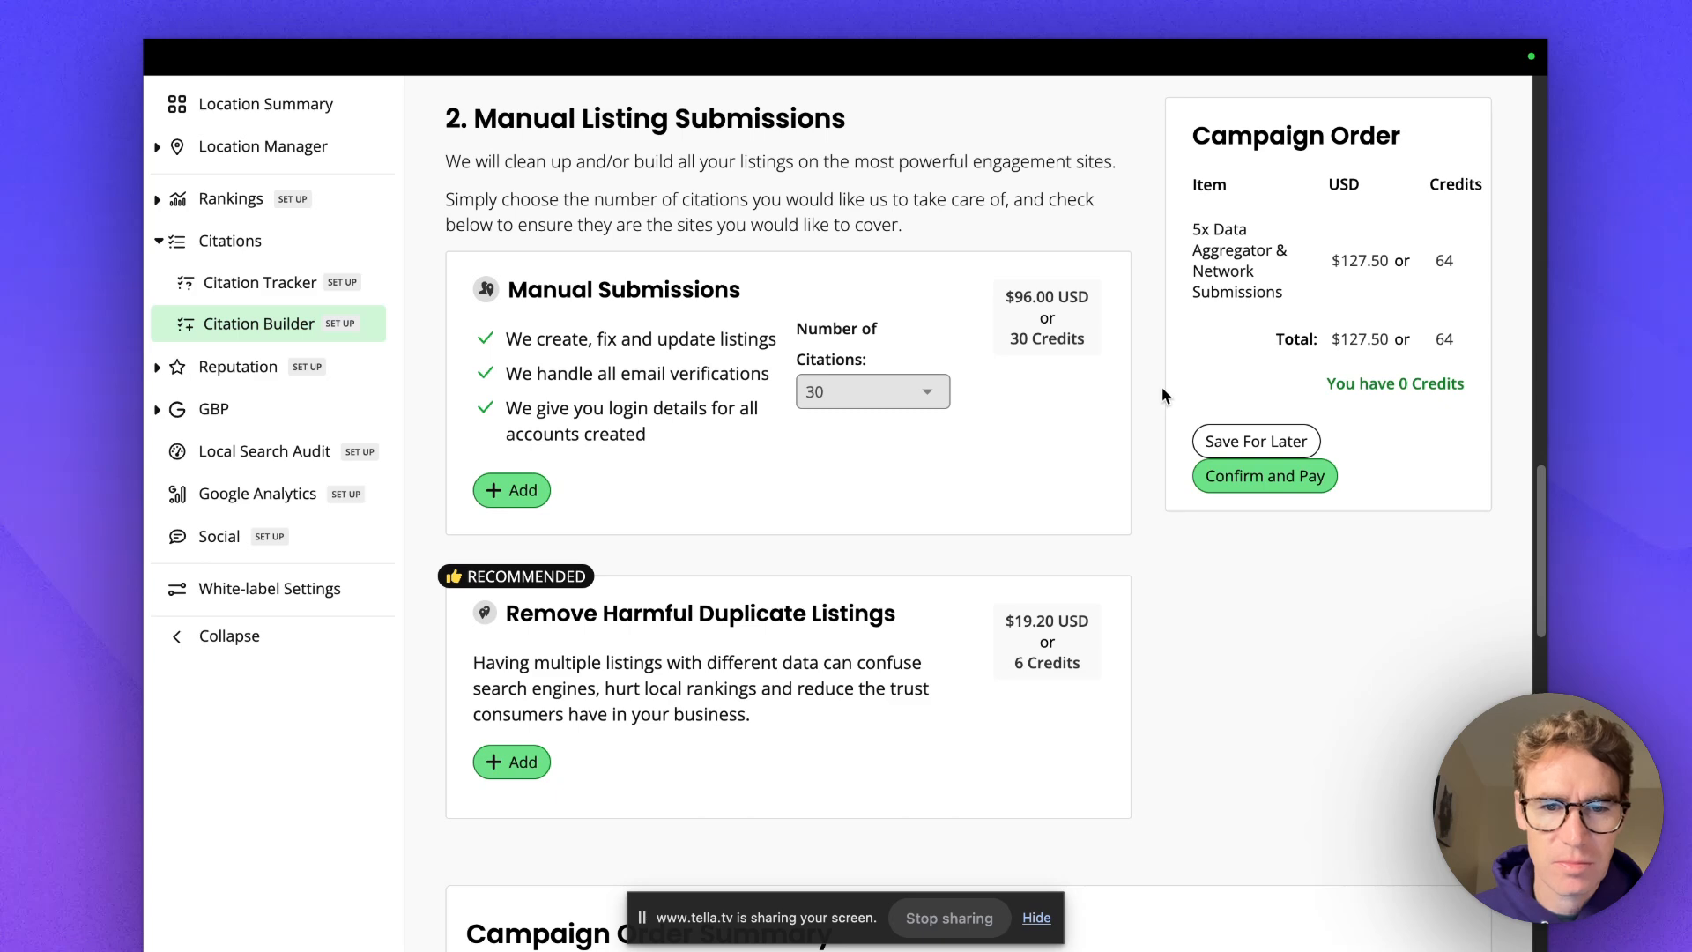
pyautogui.scroll(-2, 1161, 388)
pyautogui.scroll(4, 812, 537)
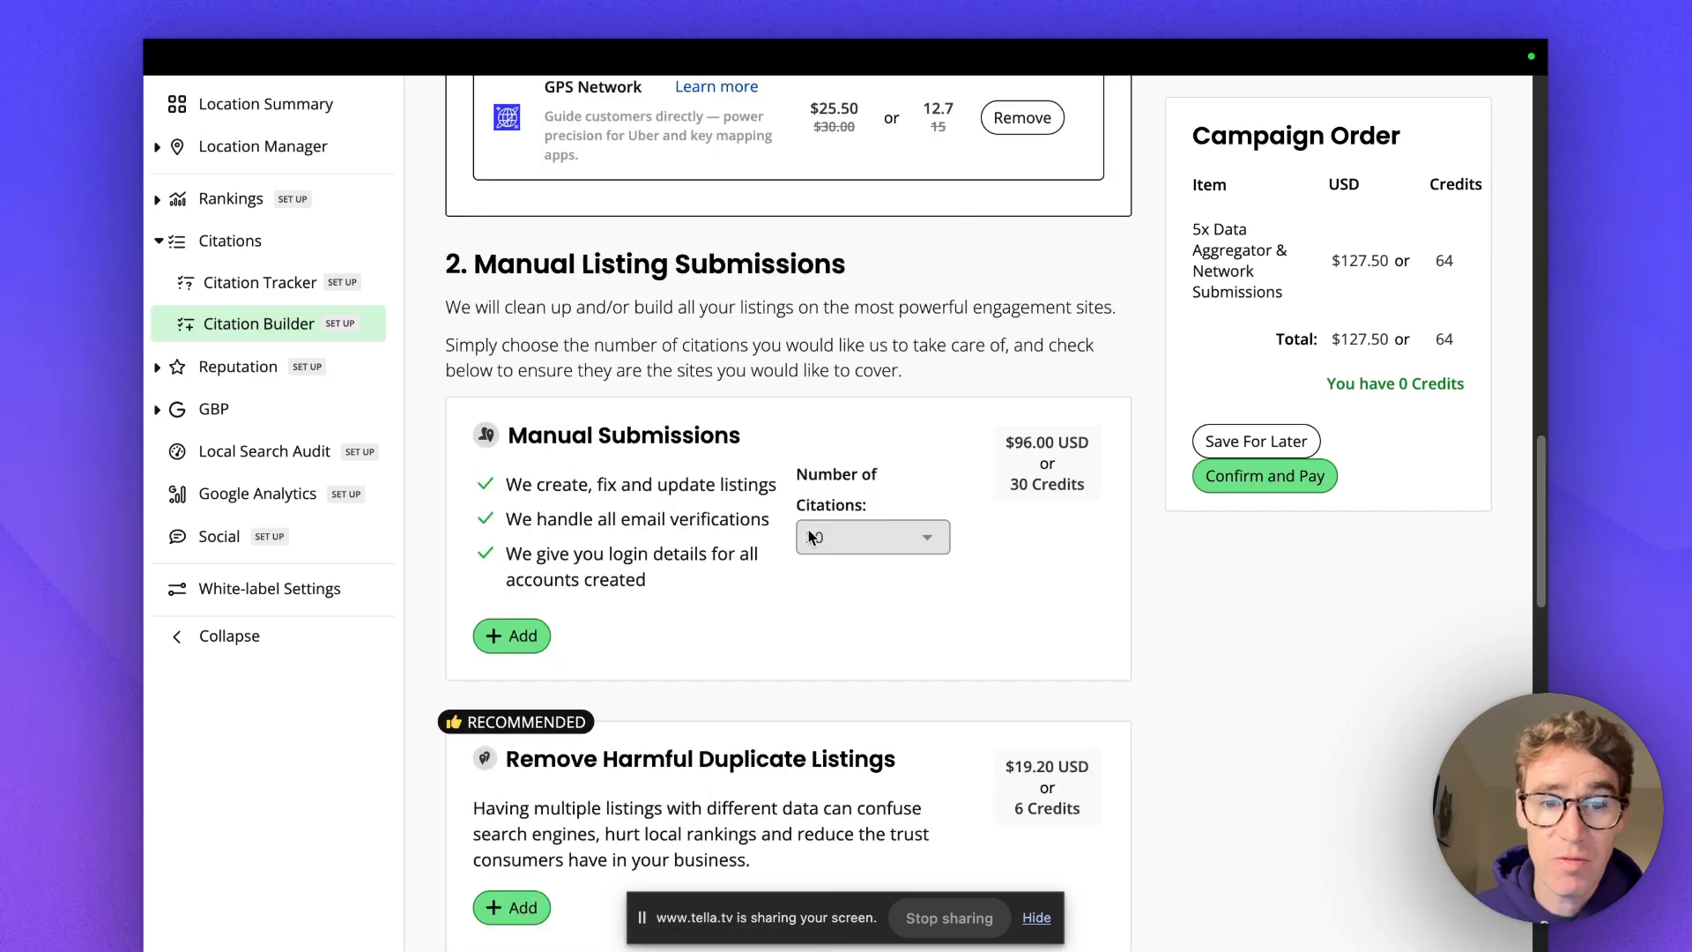
# Scroll through the Step 2 page to review the $127.50 / 64-credit order summary.
pyautogui.scroll(-4, 783, 580)
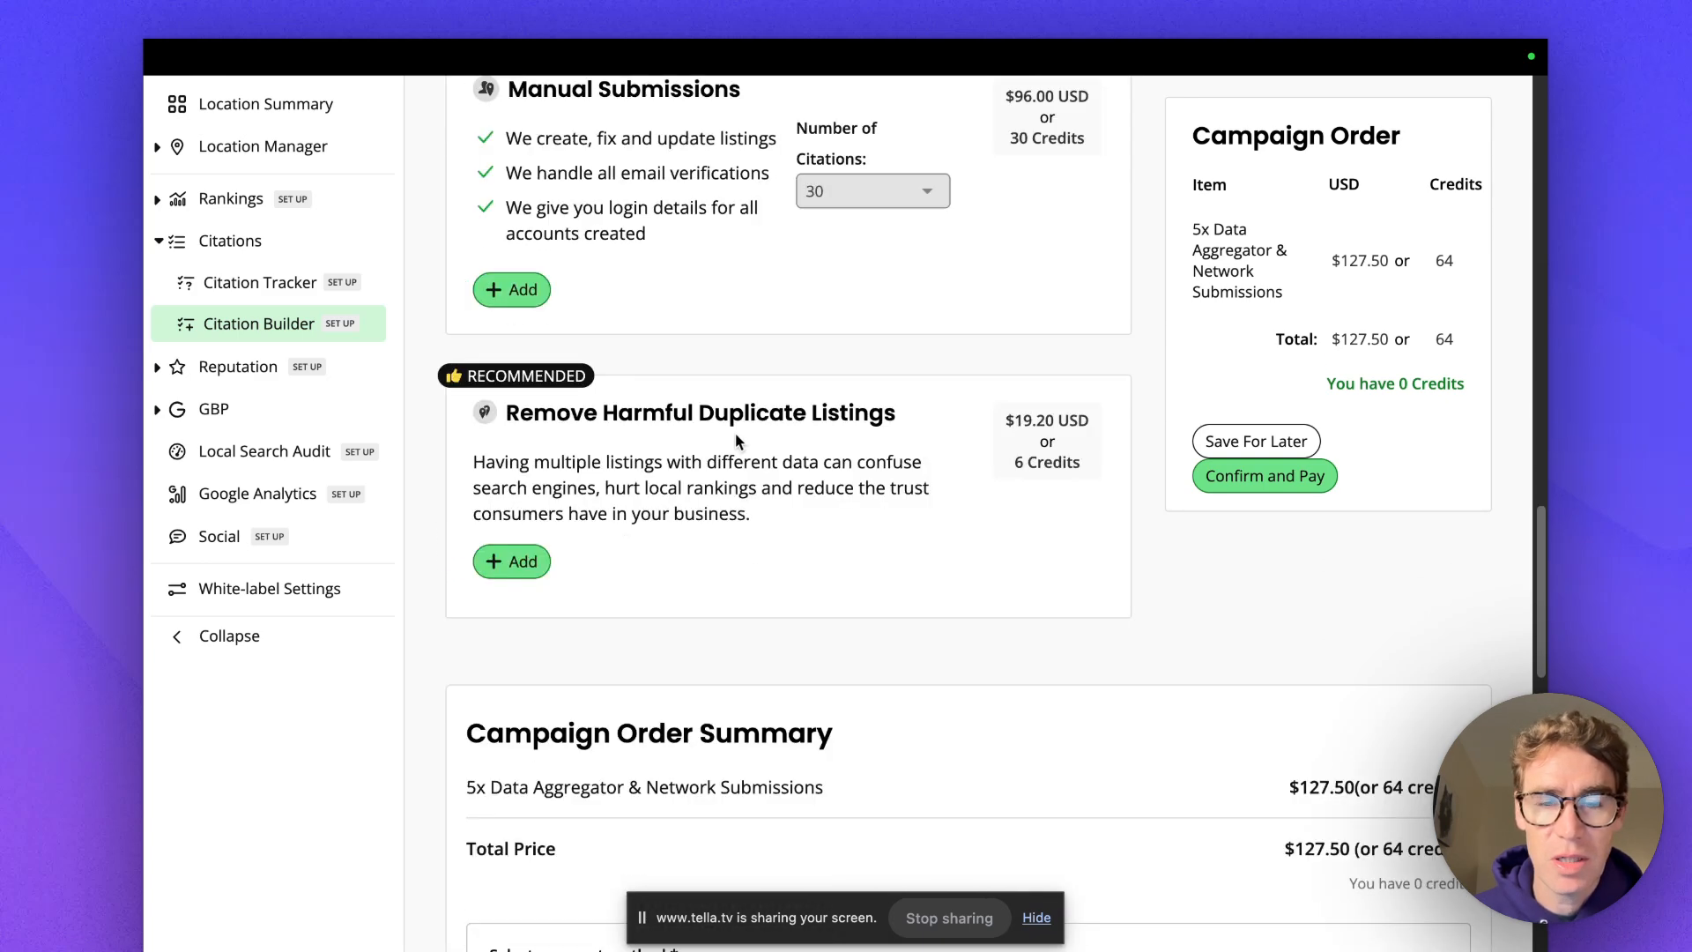
pyautogui.scroll(-1, 850, 483)
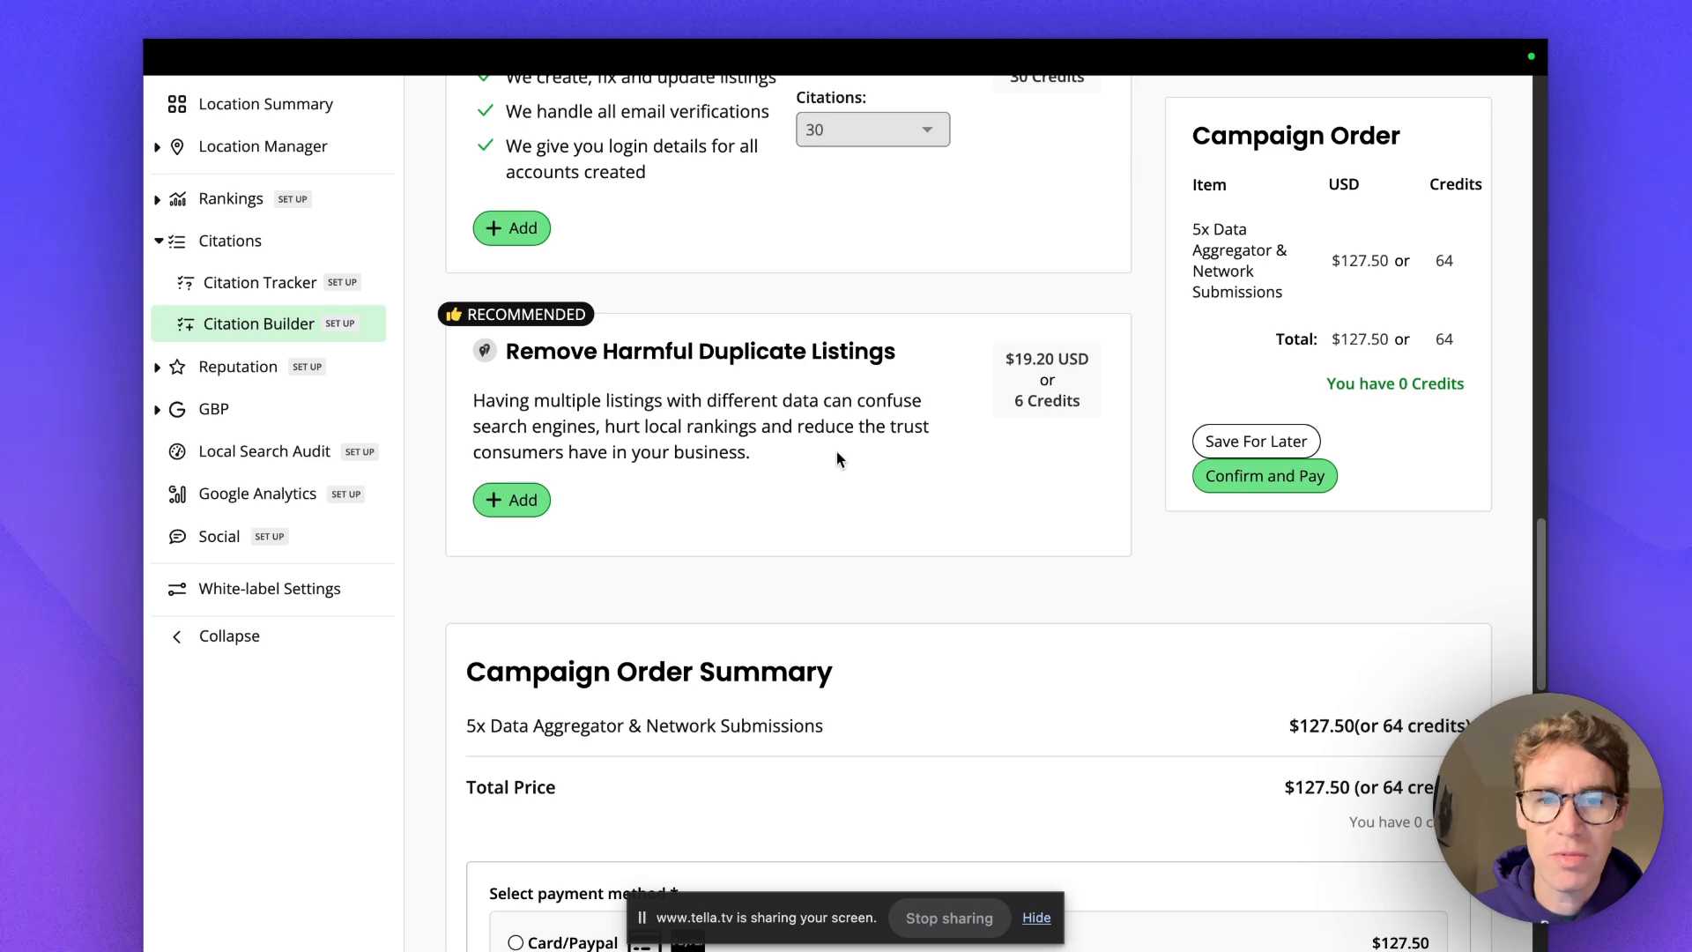
pyautogui.scroll(-5, 921, 505)
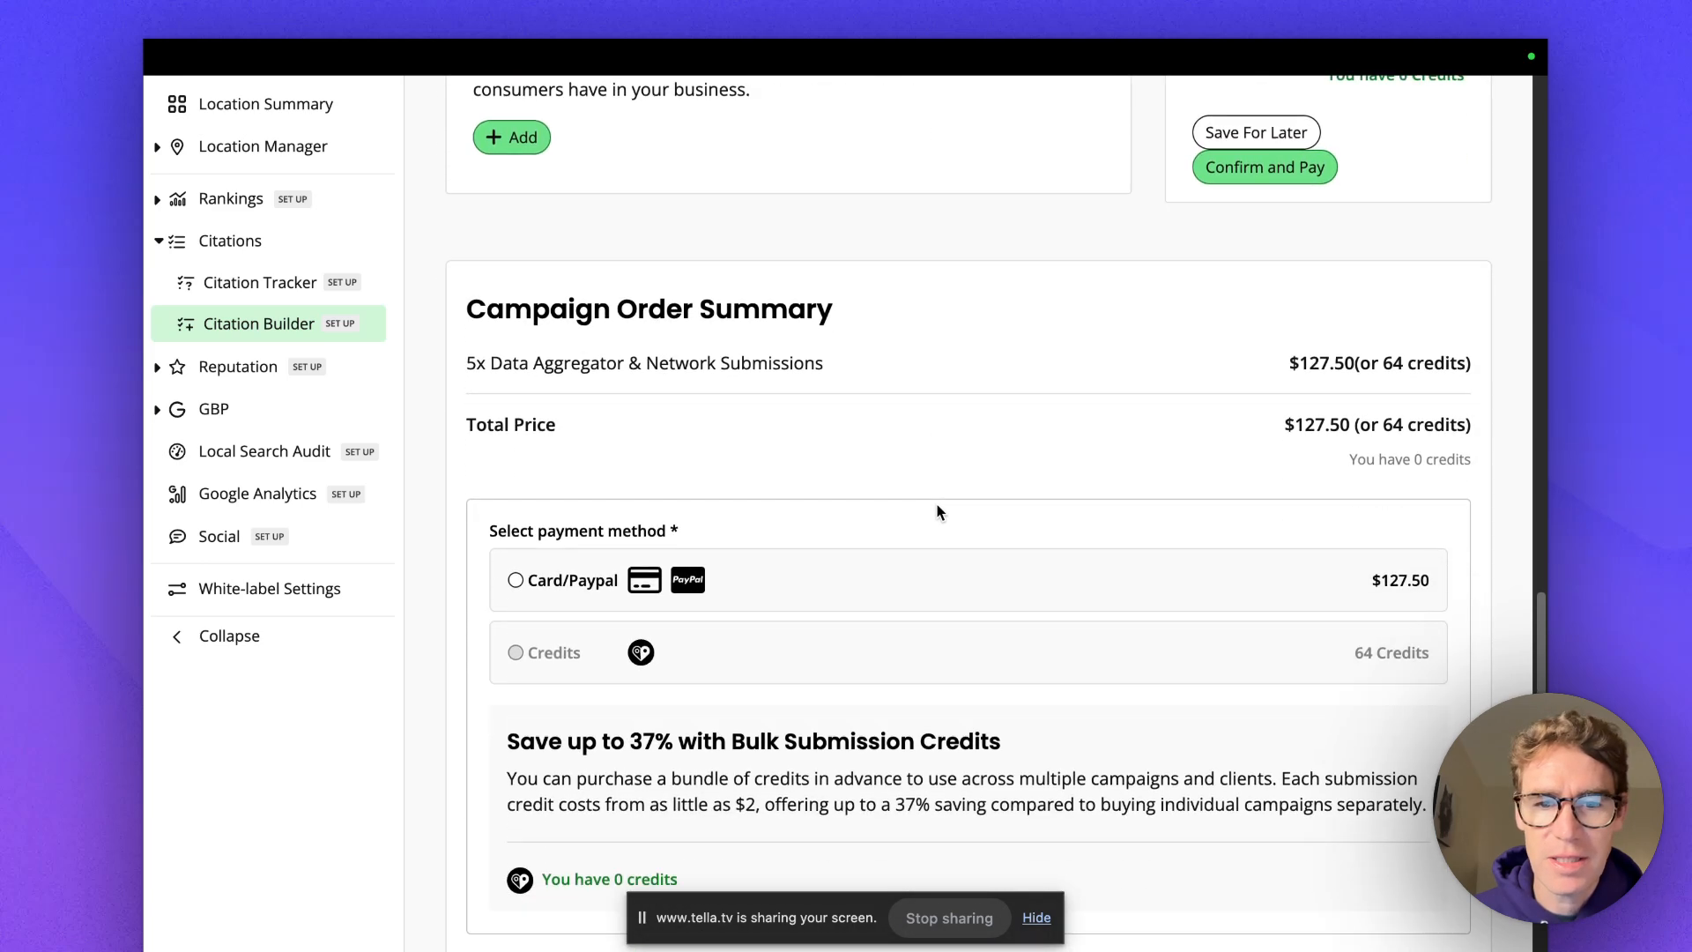
pyautogui.scroll(-1, 939, 512)
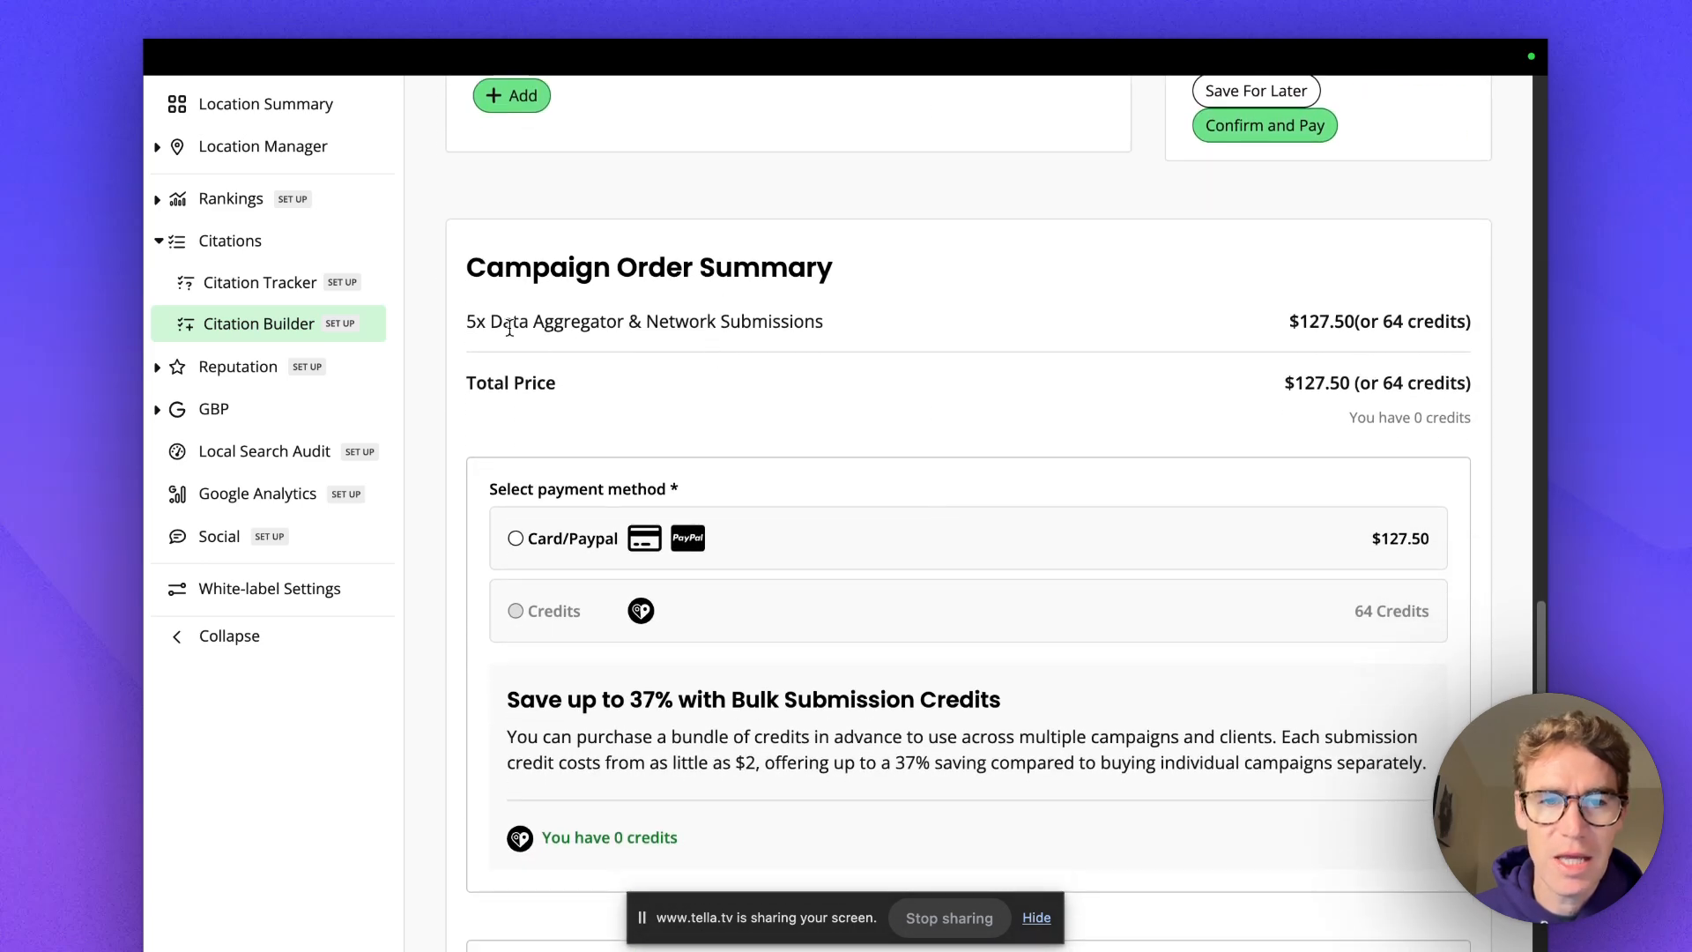
pyautogui.scroll(-10, 983, 407)
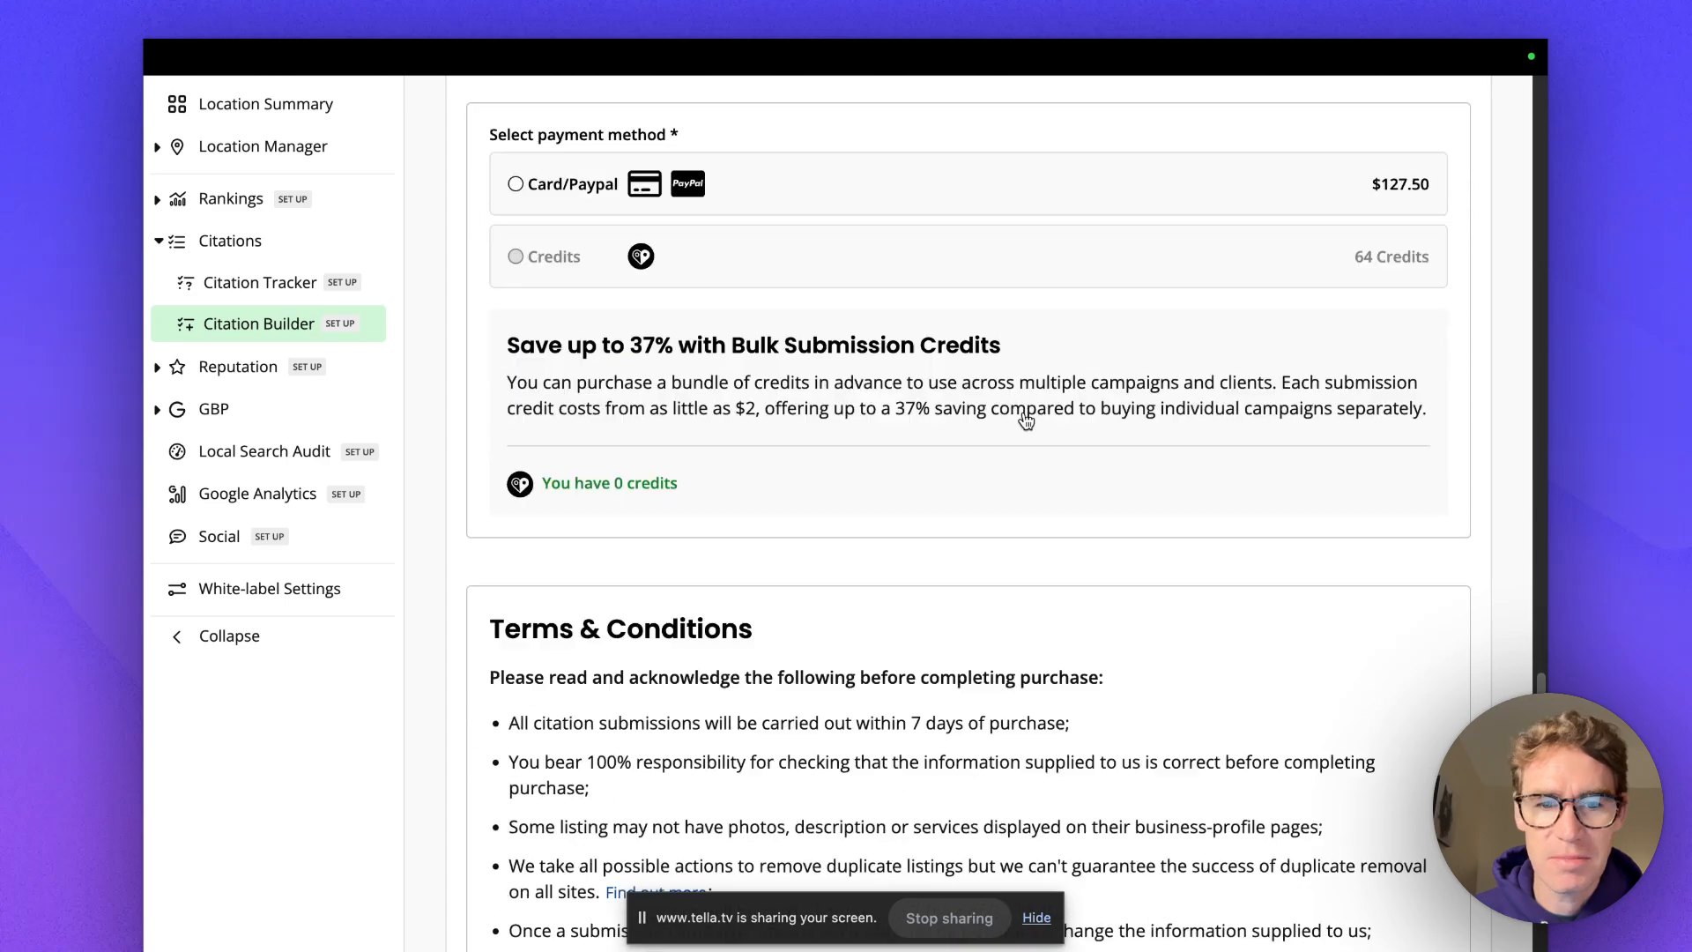
pyautogui.scroll(12, 870, 458)
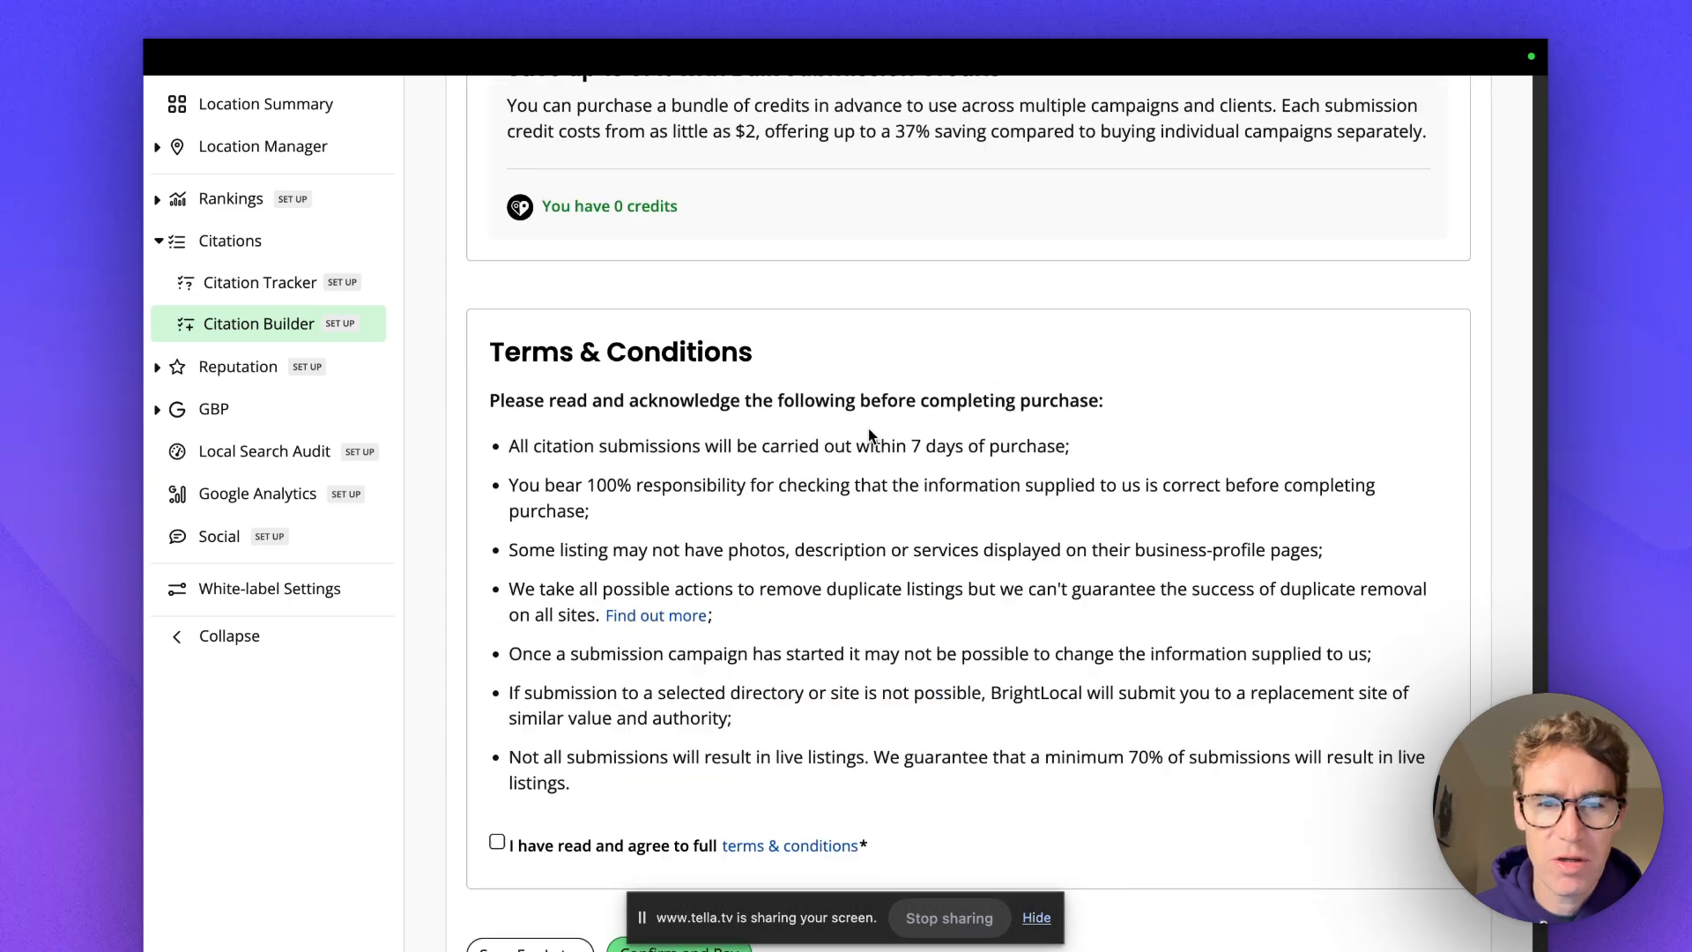
pyautogui.scroll(12, 869, 426)
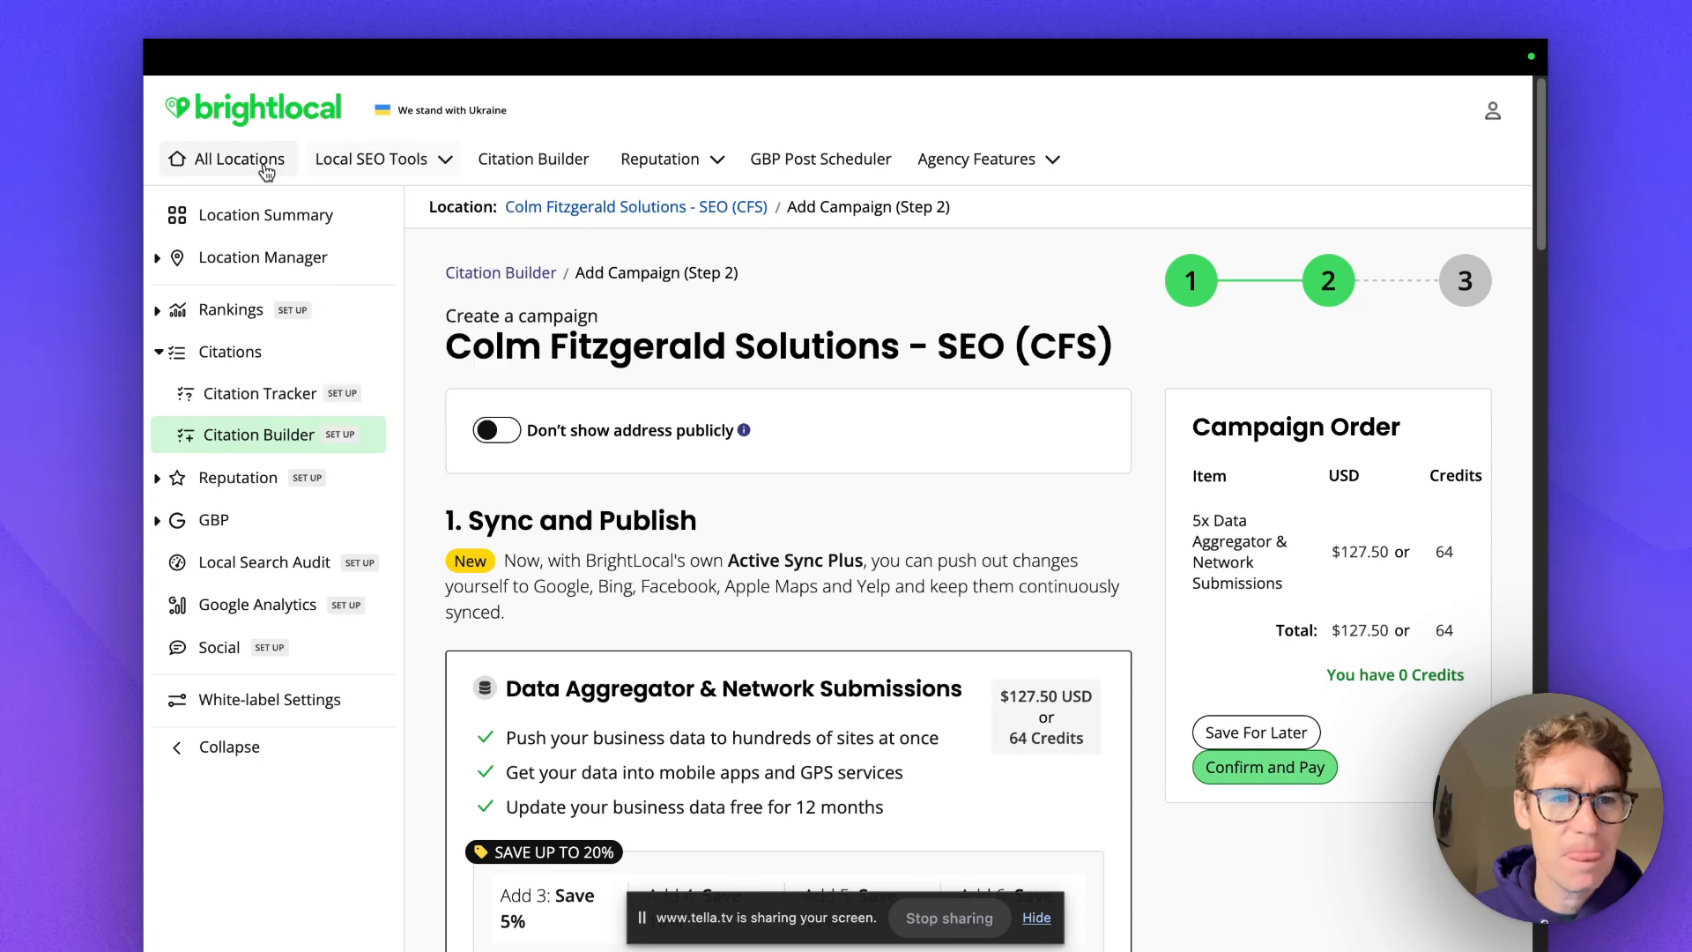
# Open the Brooklyn location's Citation Builder page from the All Locations list.
pyautogui.click(264, 169)
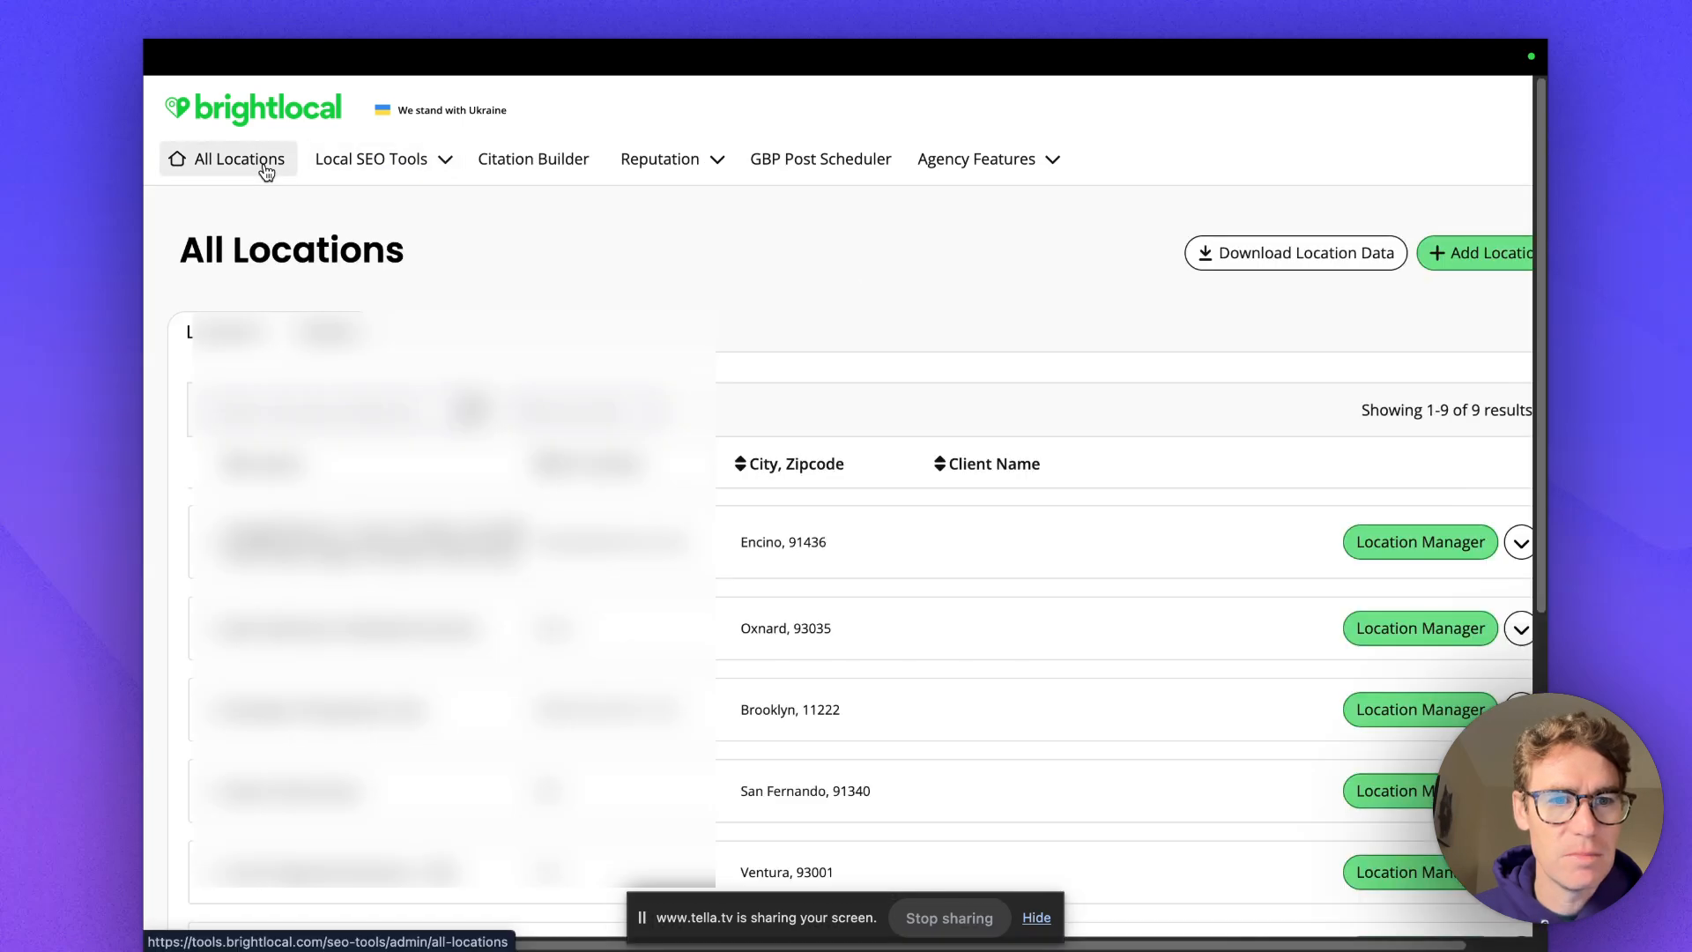
pyautogui.scroll(-3, 264, 169)
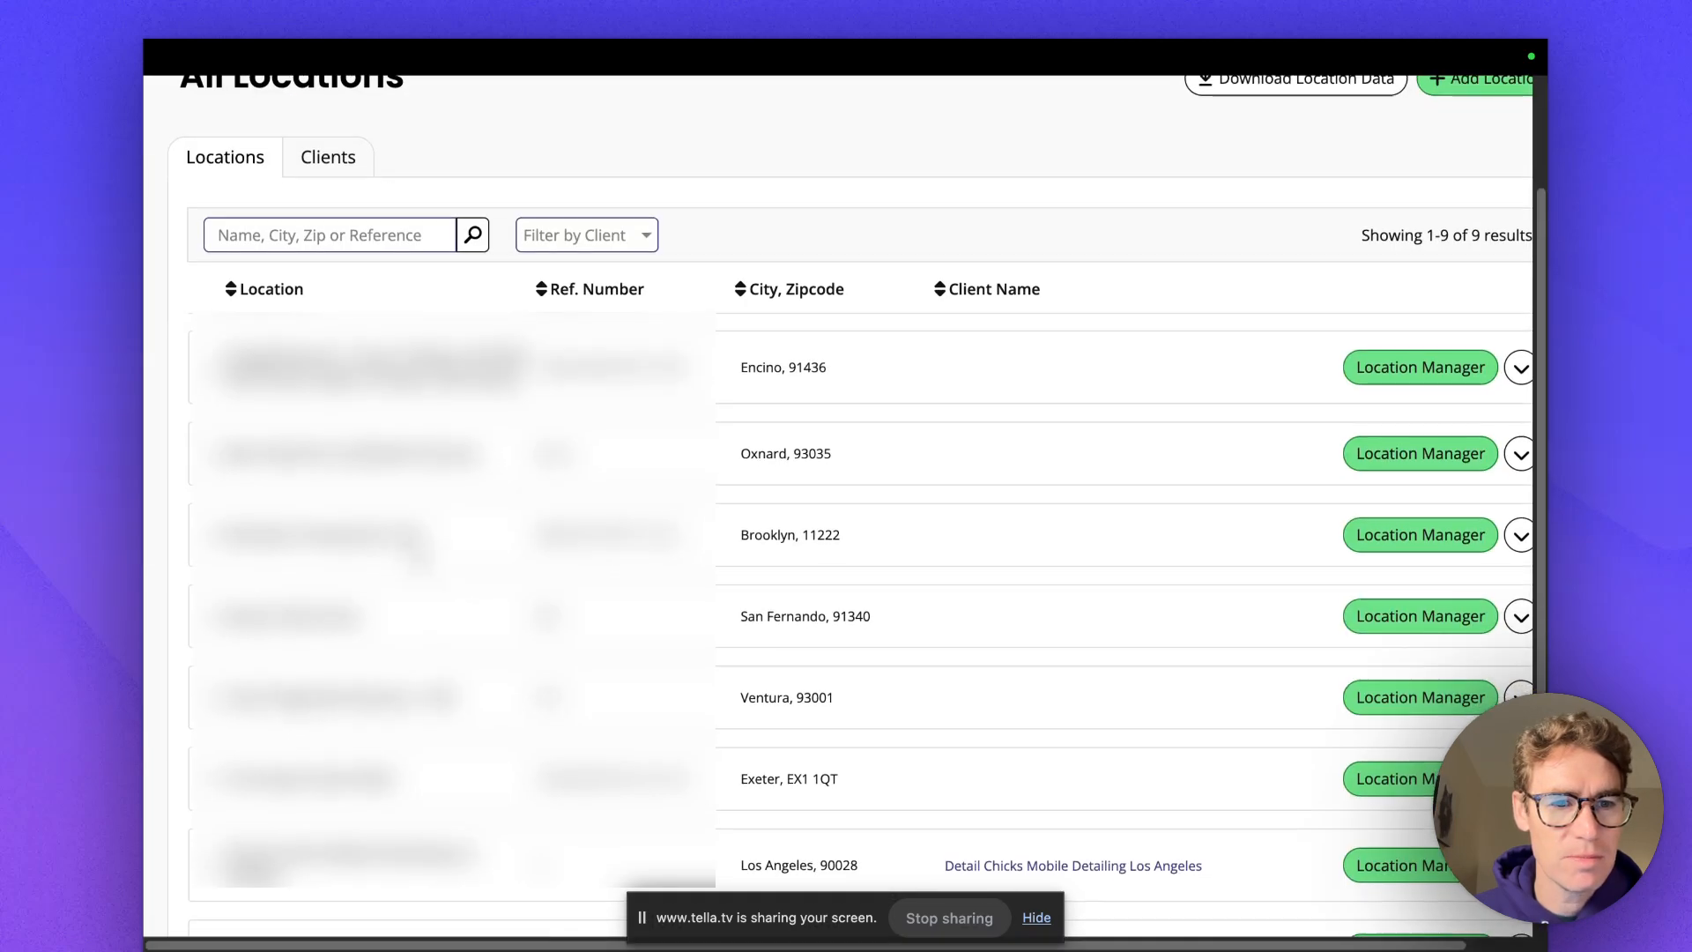
pyautogui.click(1377, 536)
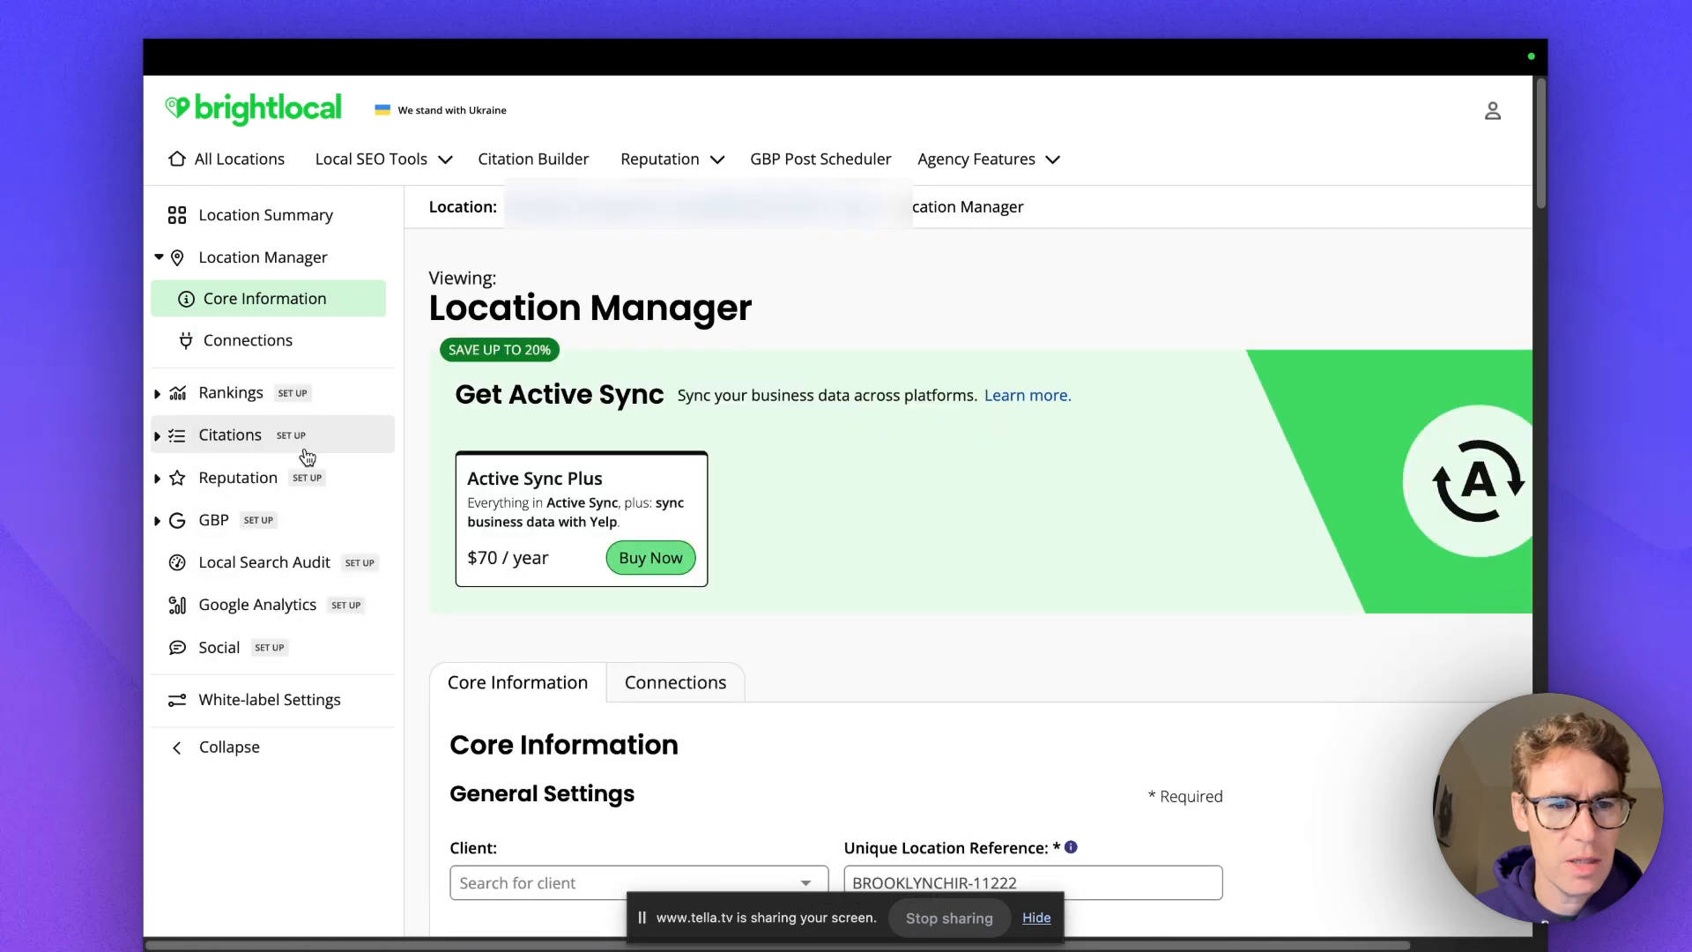
pyautogui.click(245, 441)
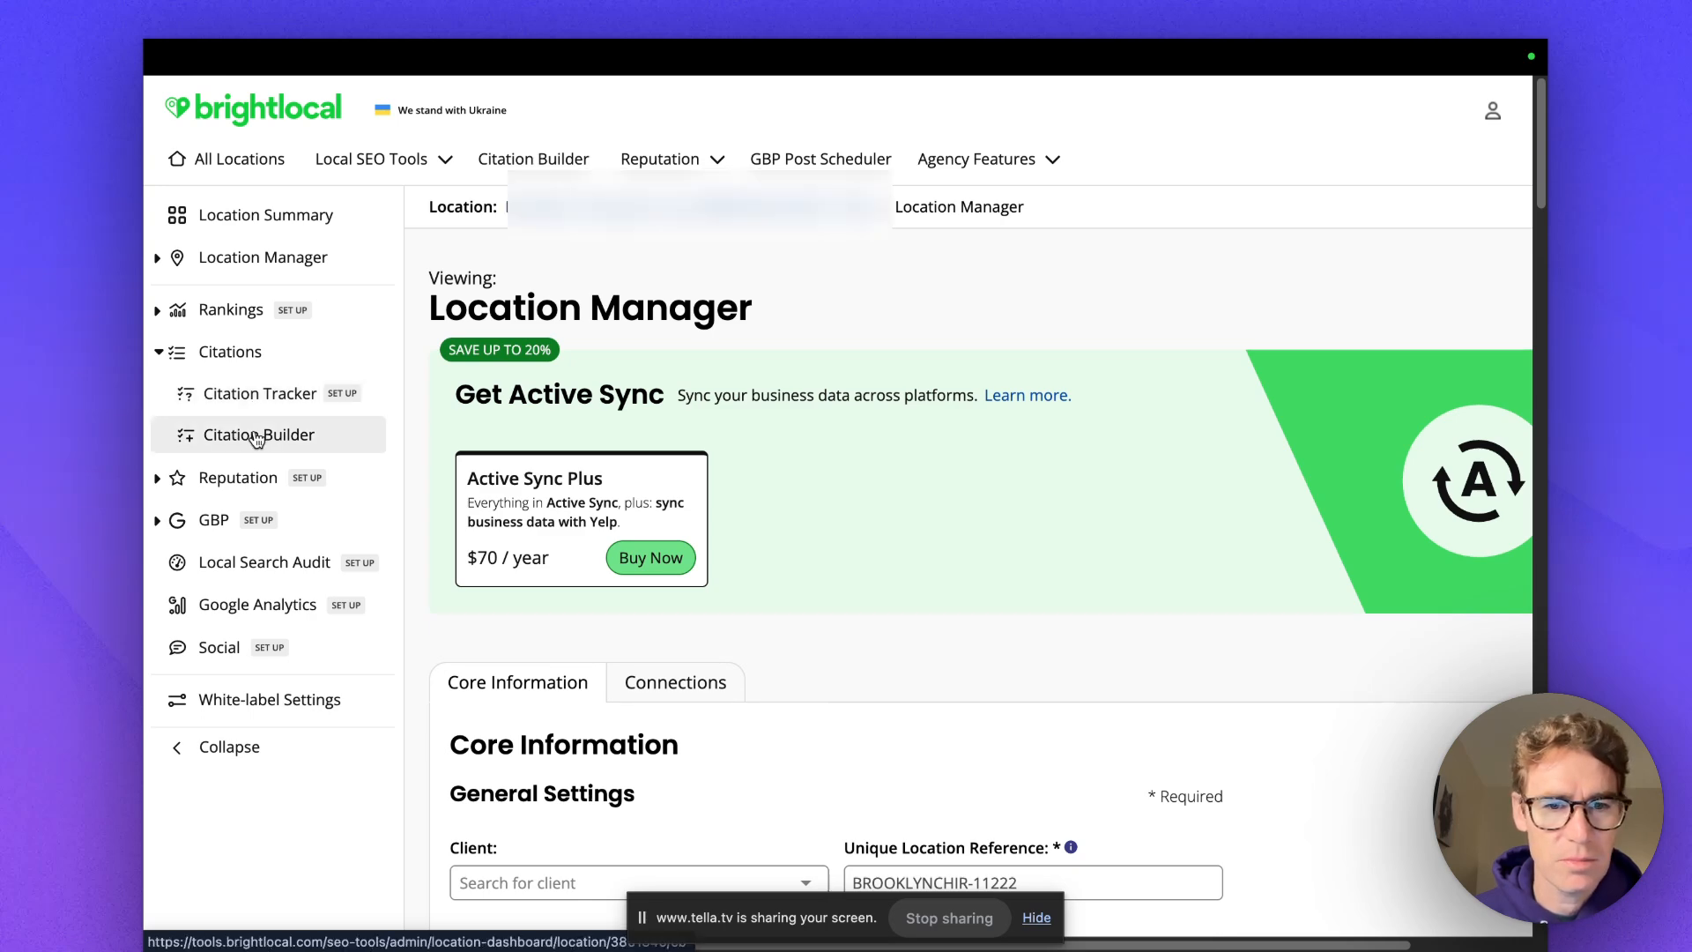
pyautogui.click(257, 437)
# Read the Brooklyn campaign's listing notes: five Live, GPS Network and Foursquare Submitted.
pyautogui.scroll(-4, 696, 490)
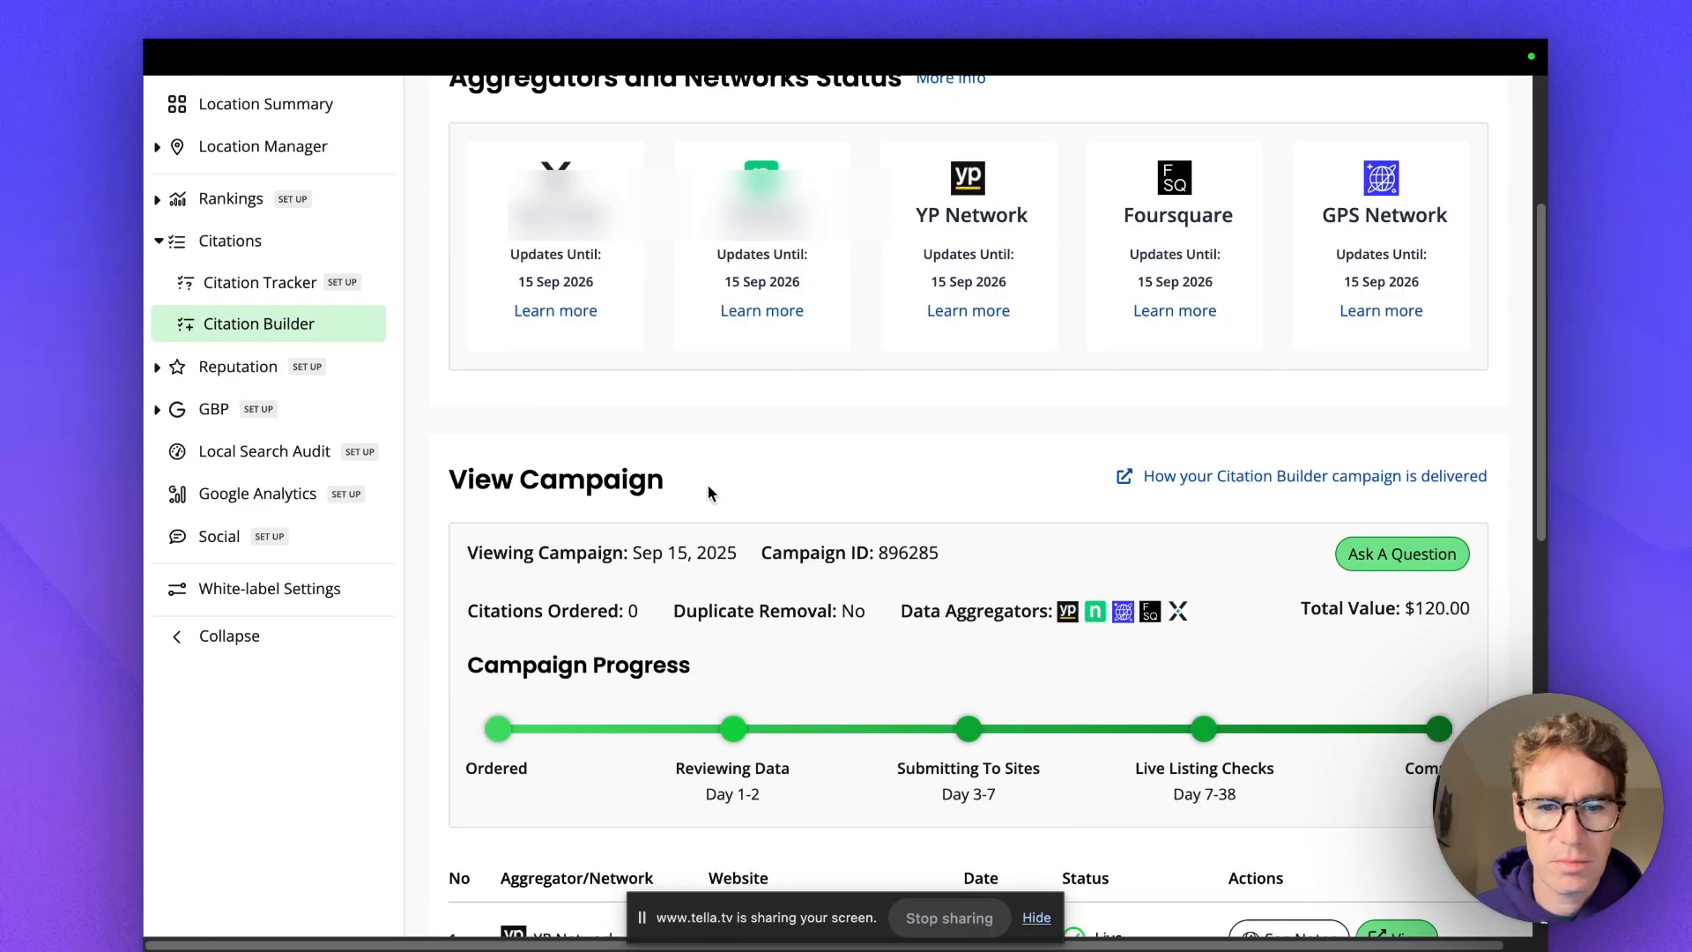
pyautogui.scroll(-6, 706, 491)
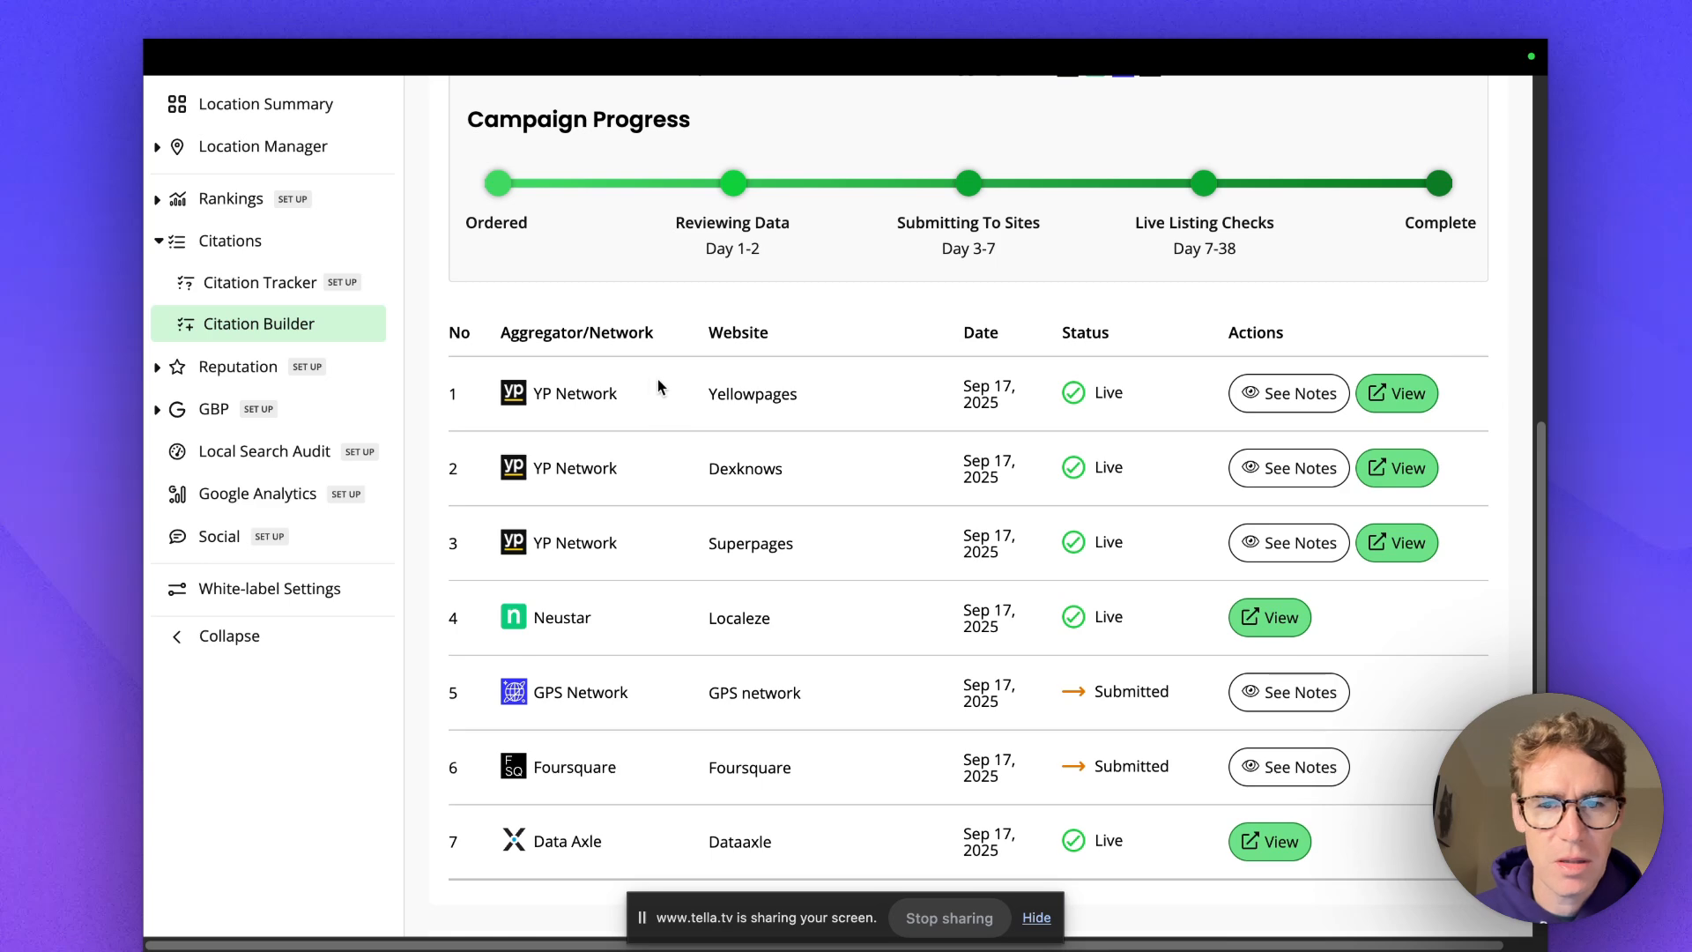
pyautogui.scroll(-2, 658, 379)
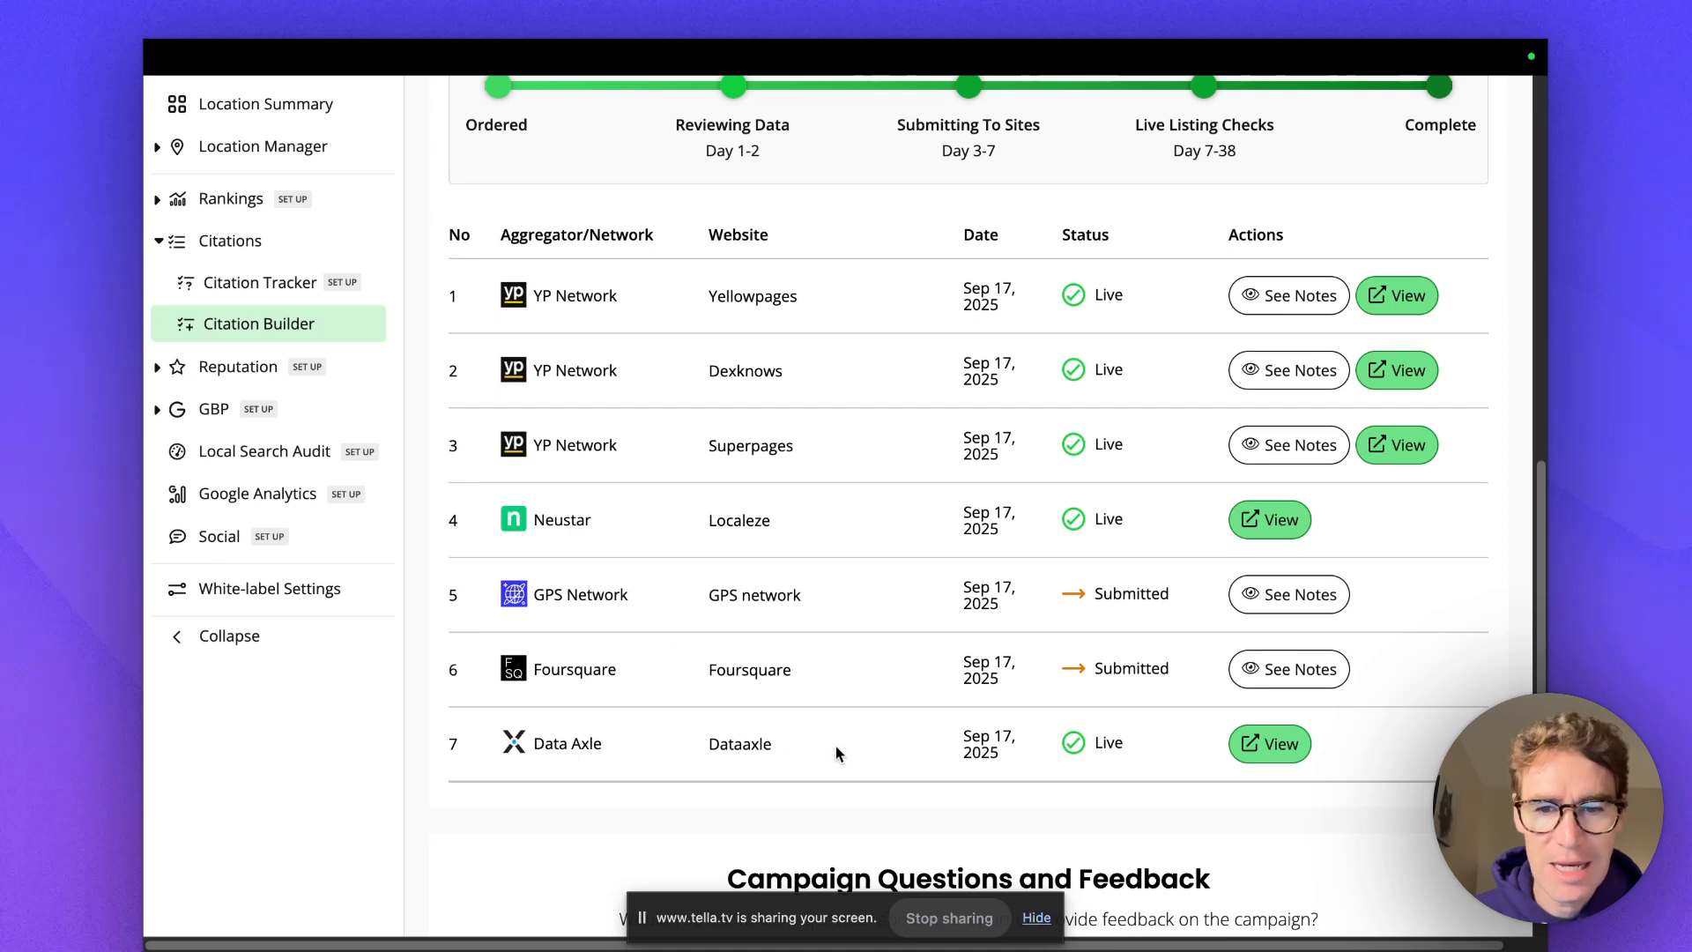
pyautogui.scroll(1, 864, 600)
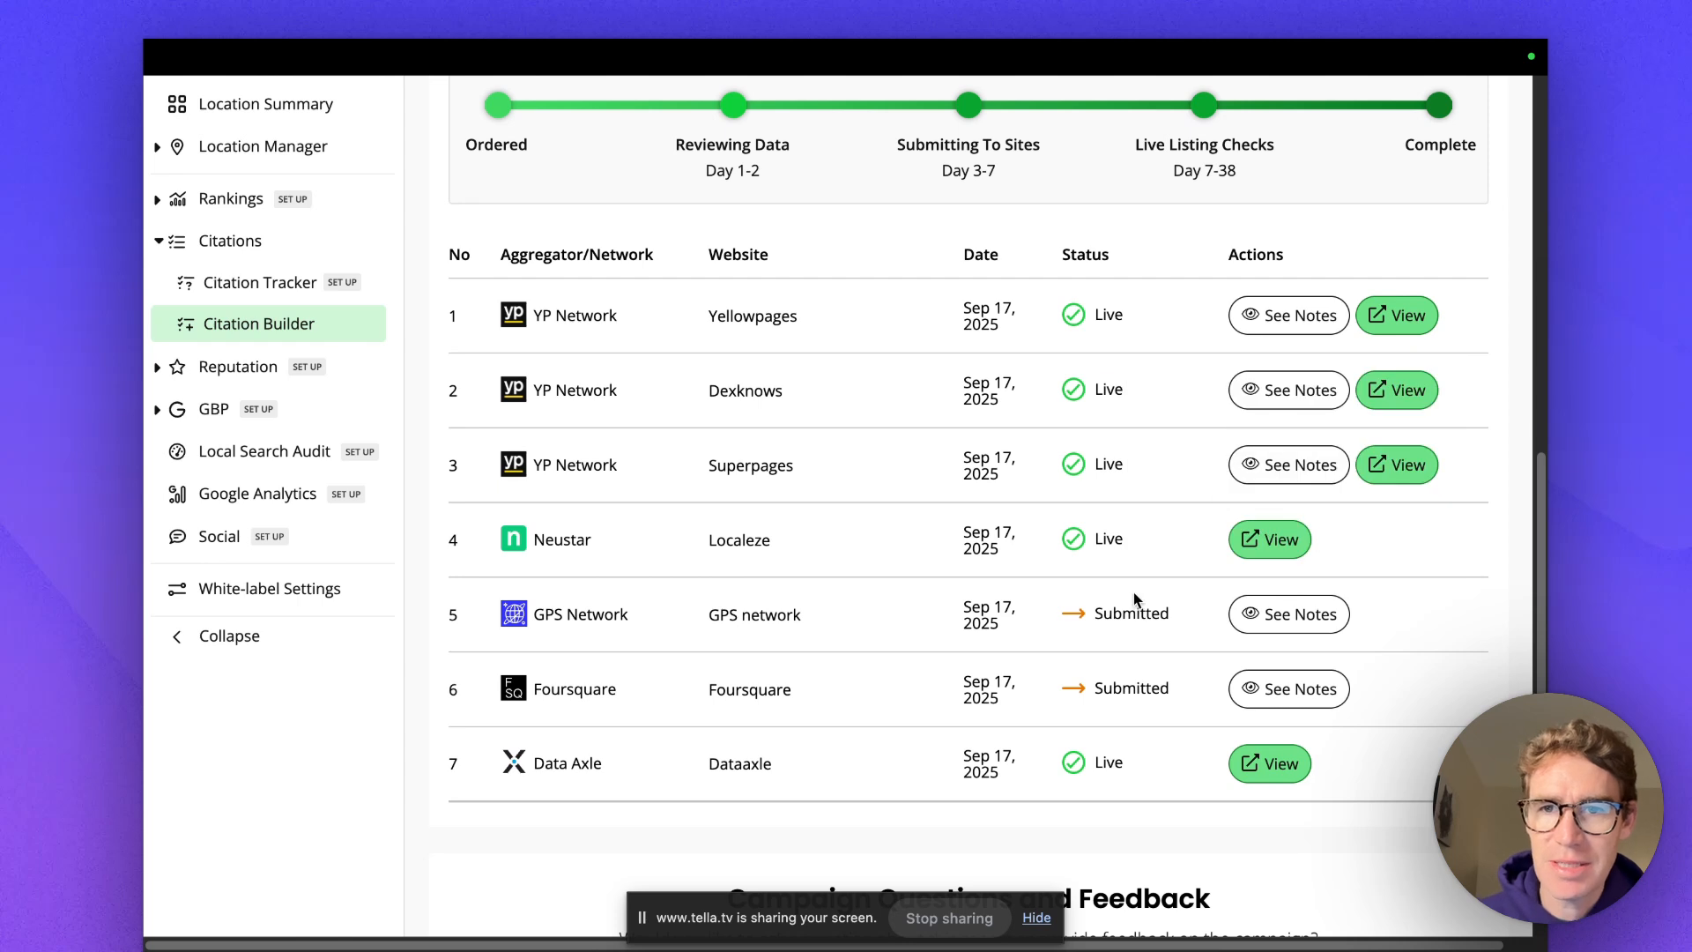
pyautogui.moveTo(1245, 617)
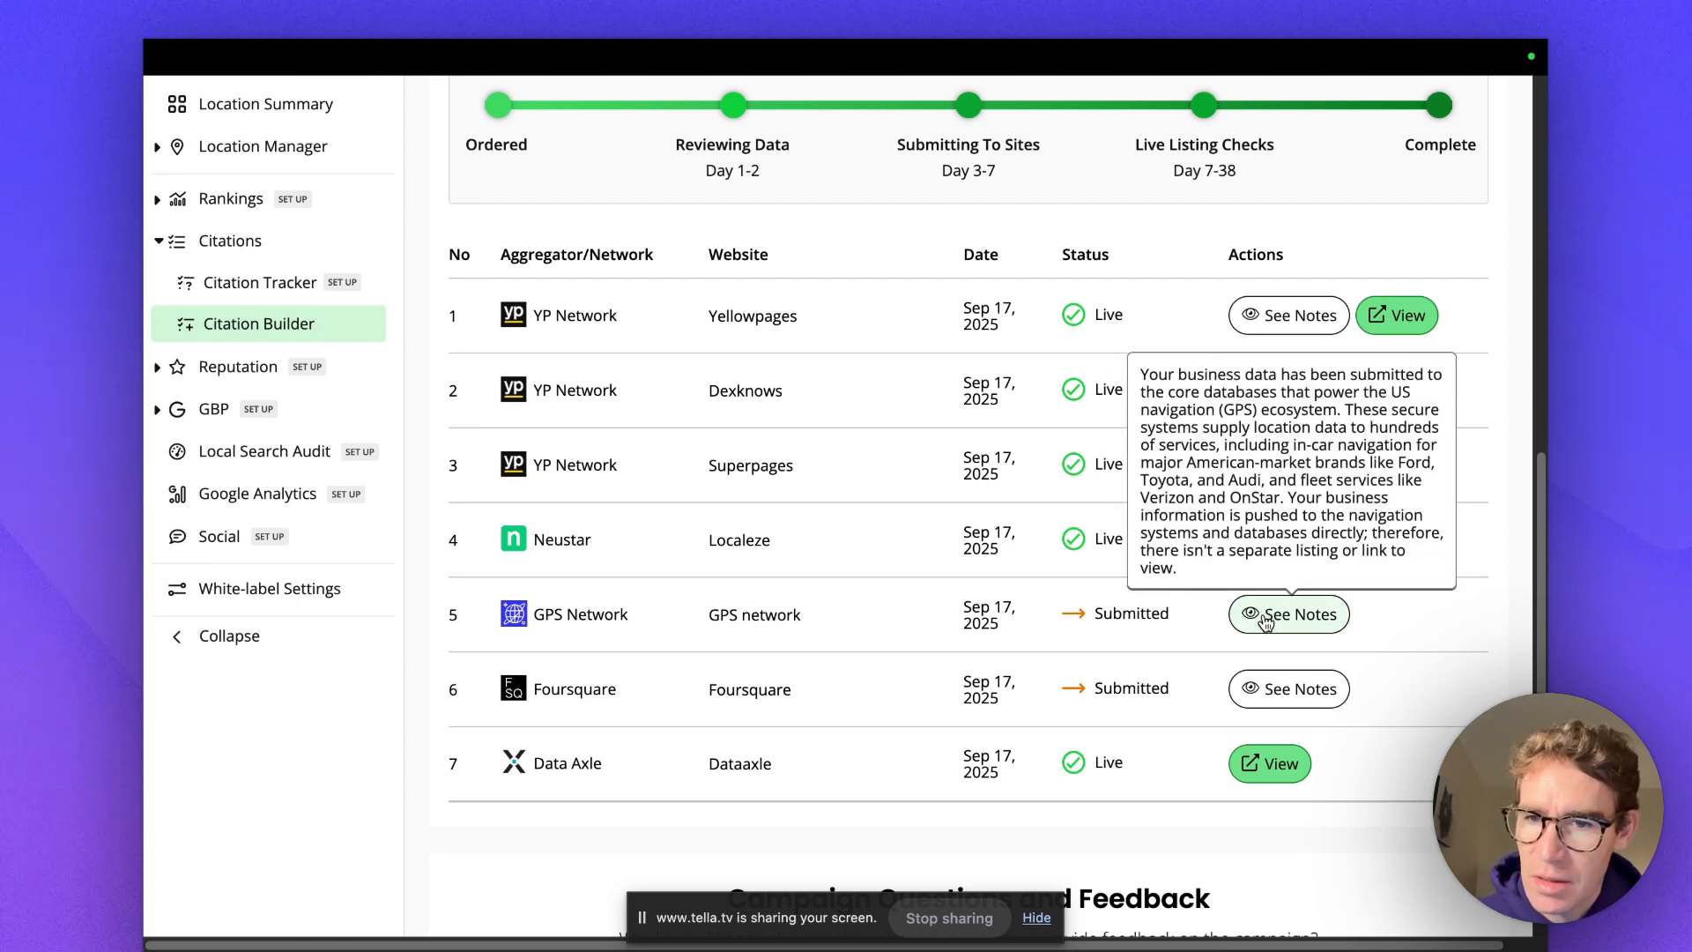
pyautogui.moveTo(1253, 696)
pyautogui.moveTo(1272, 479)
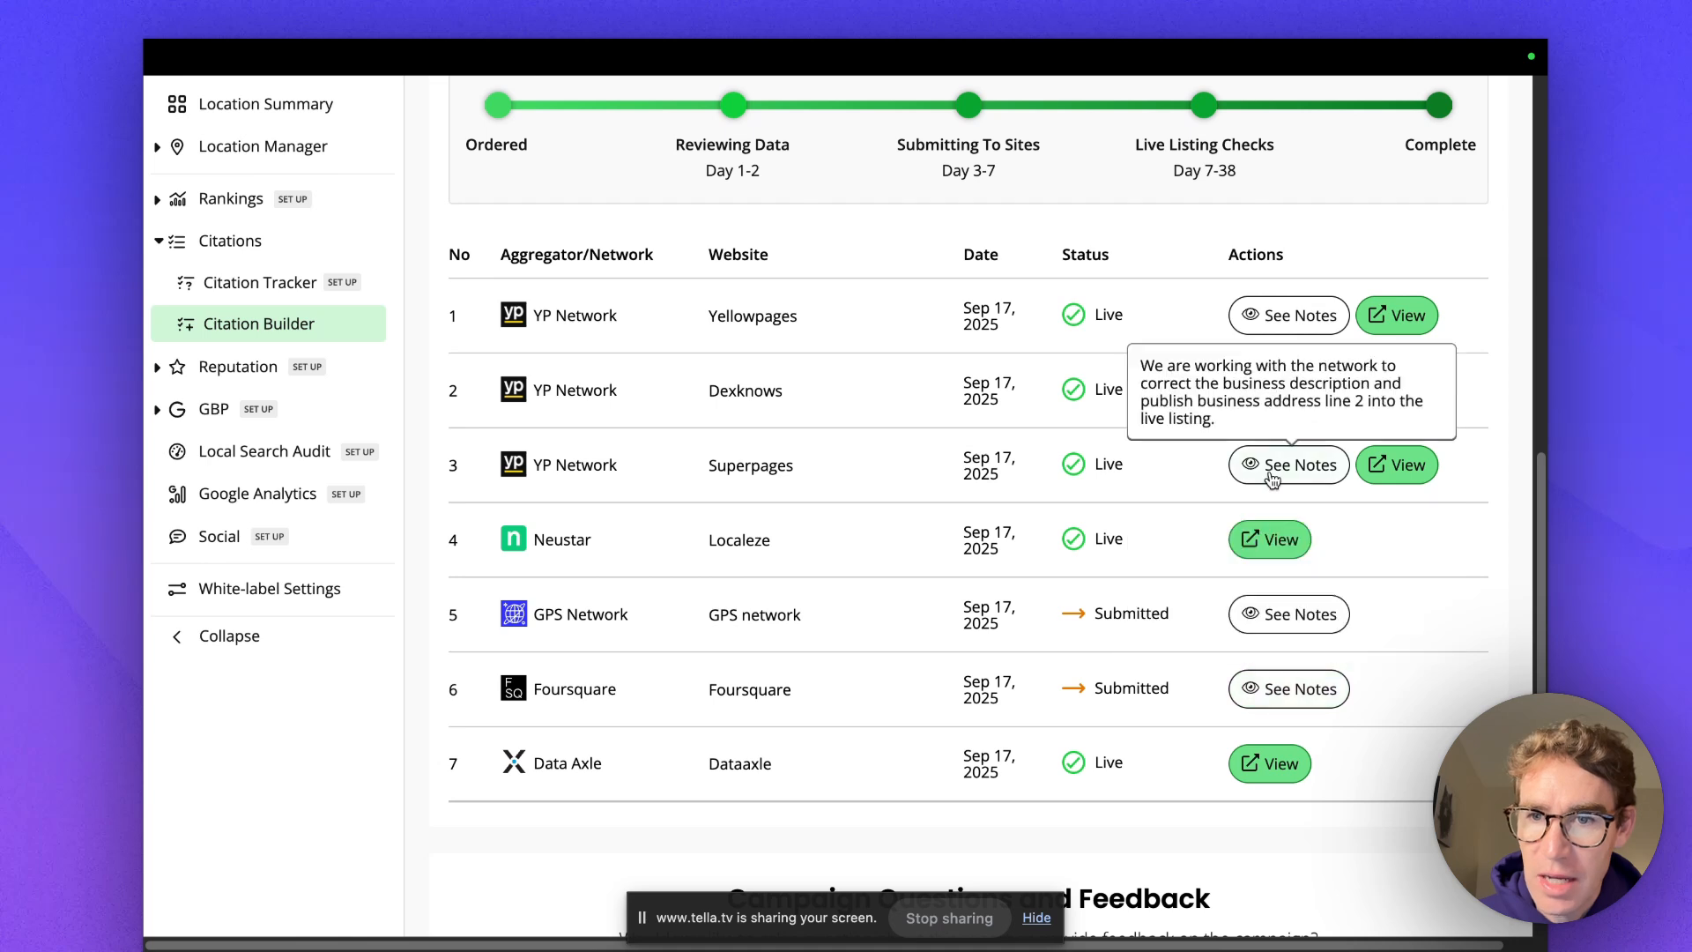
pyautogui.moveTo(1287, 338)
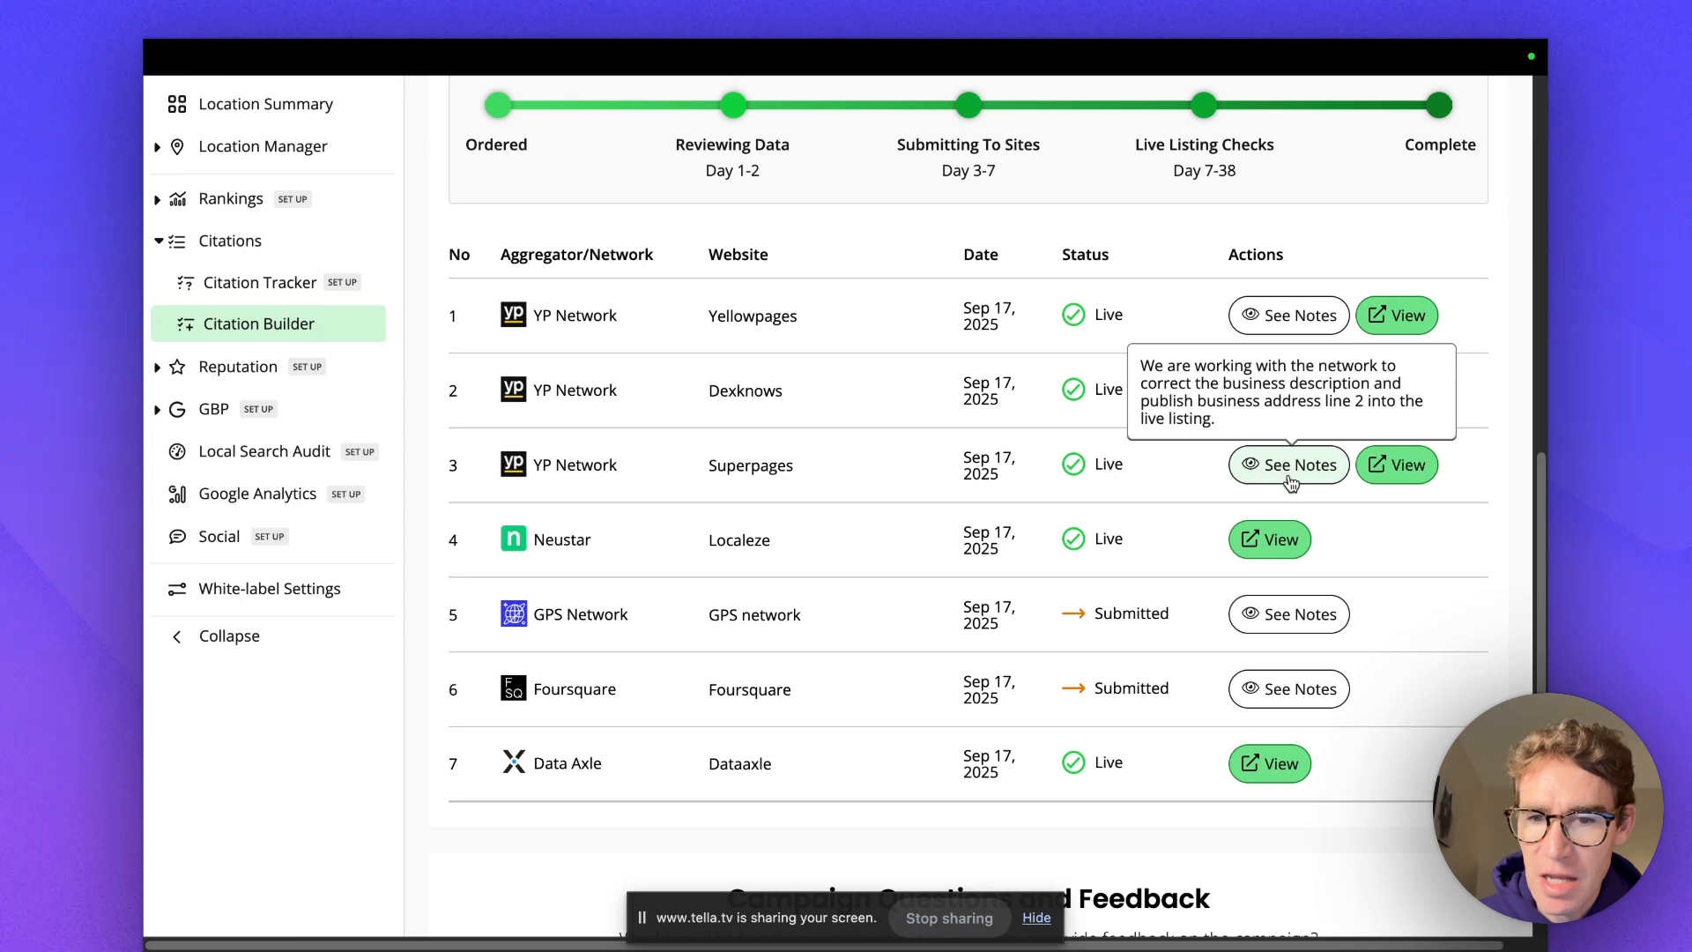
pyautogui.scroll(-3, 1201, 503)
pyautogui.scroll(2, 1192, 491)
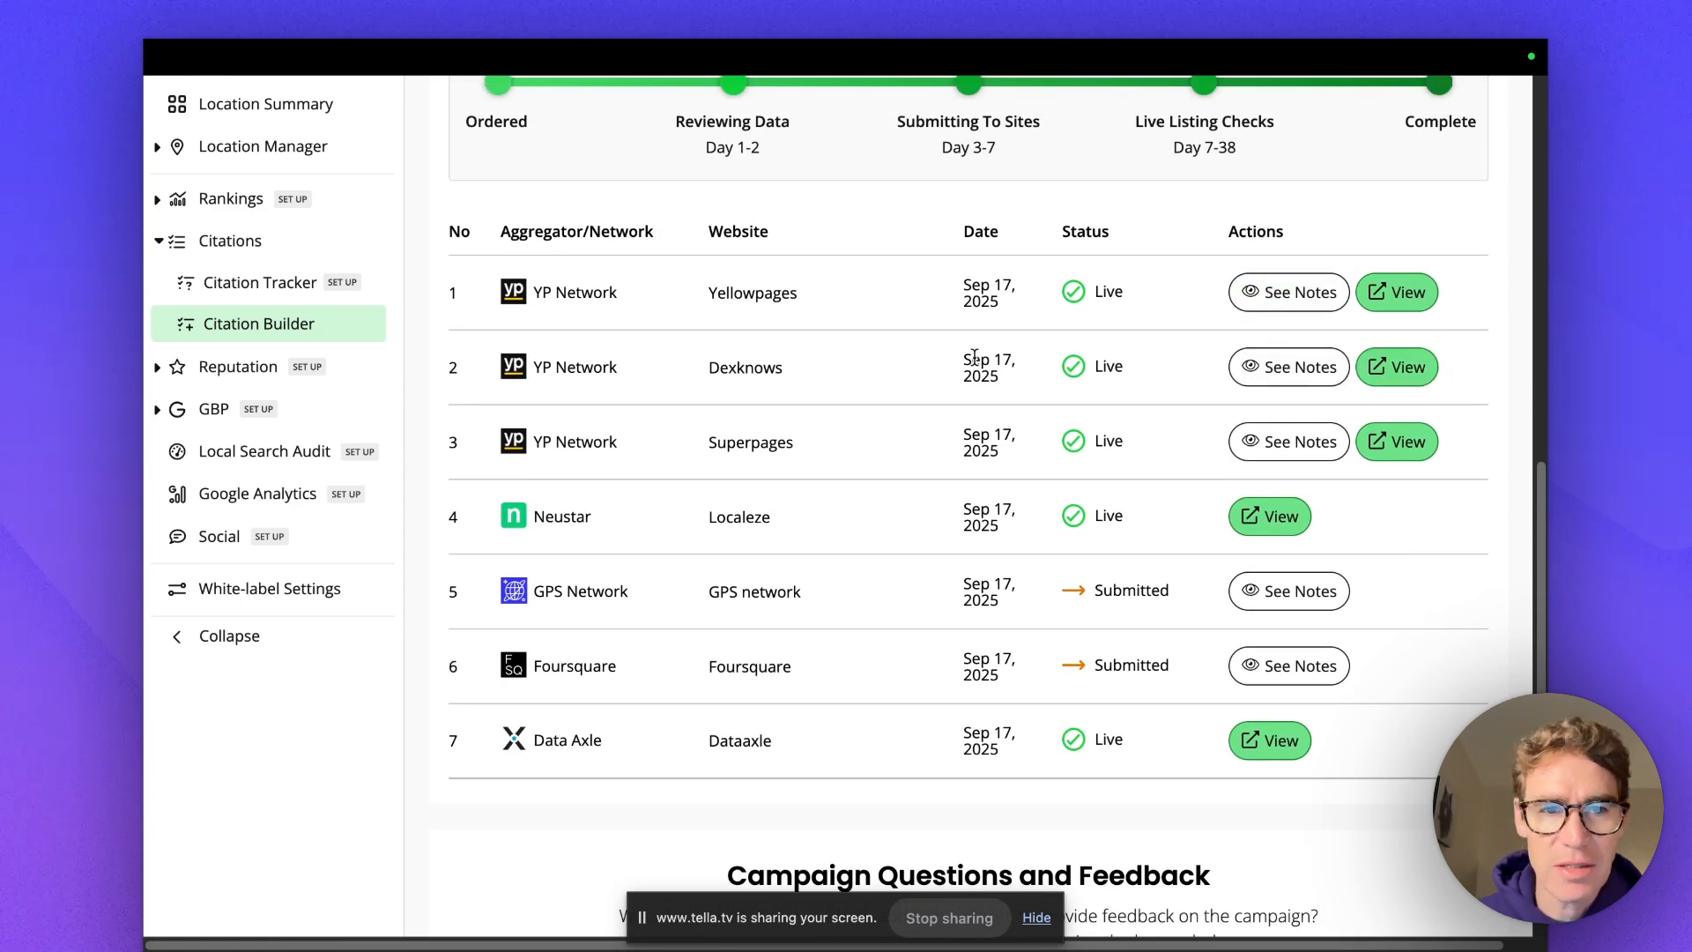
pyautogui.scroll(2, 536, 398)
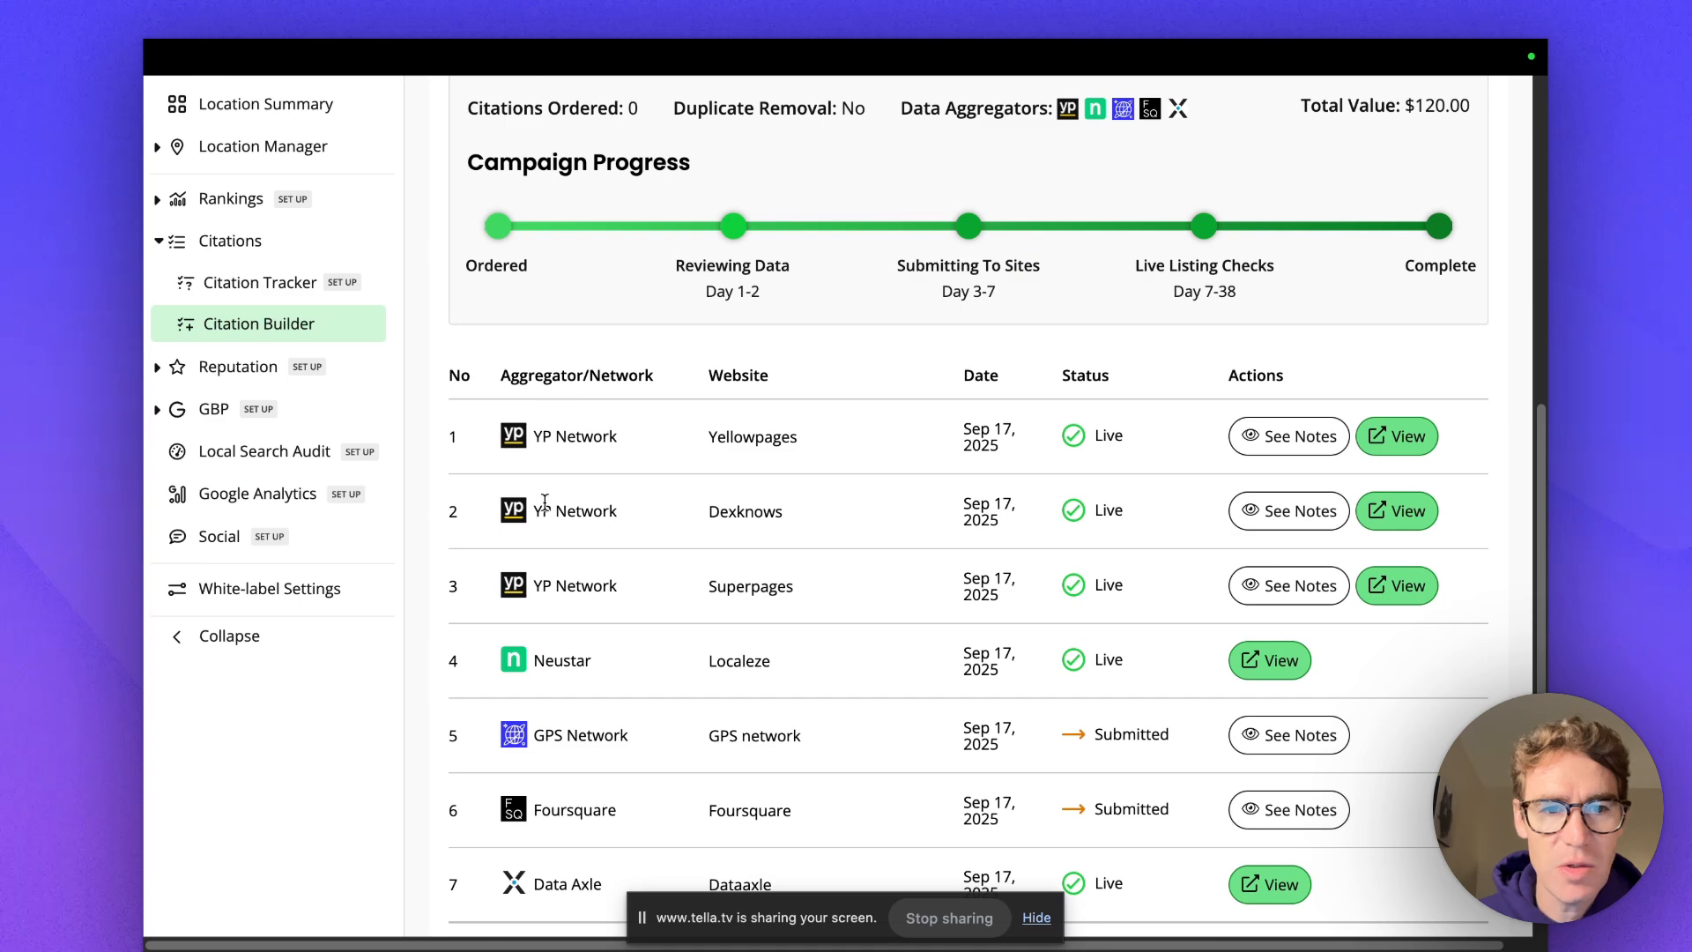
pyautogui.scroll(-3, 580, 734)
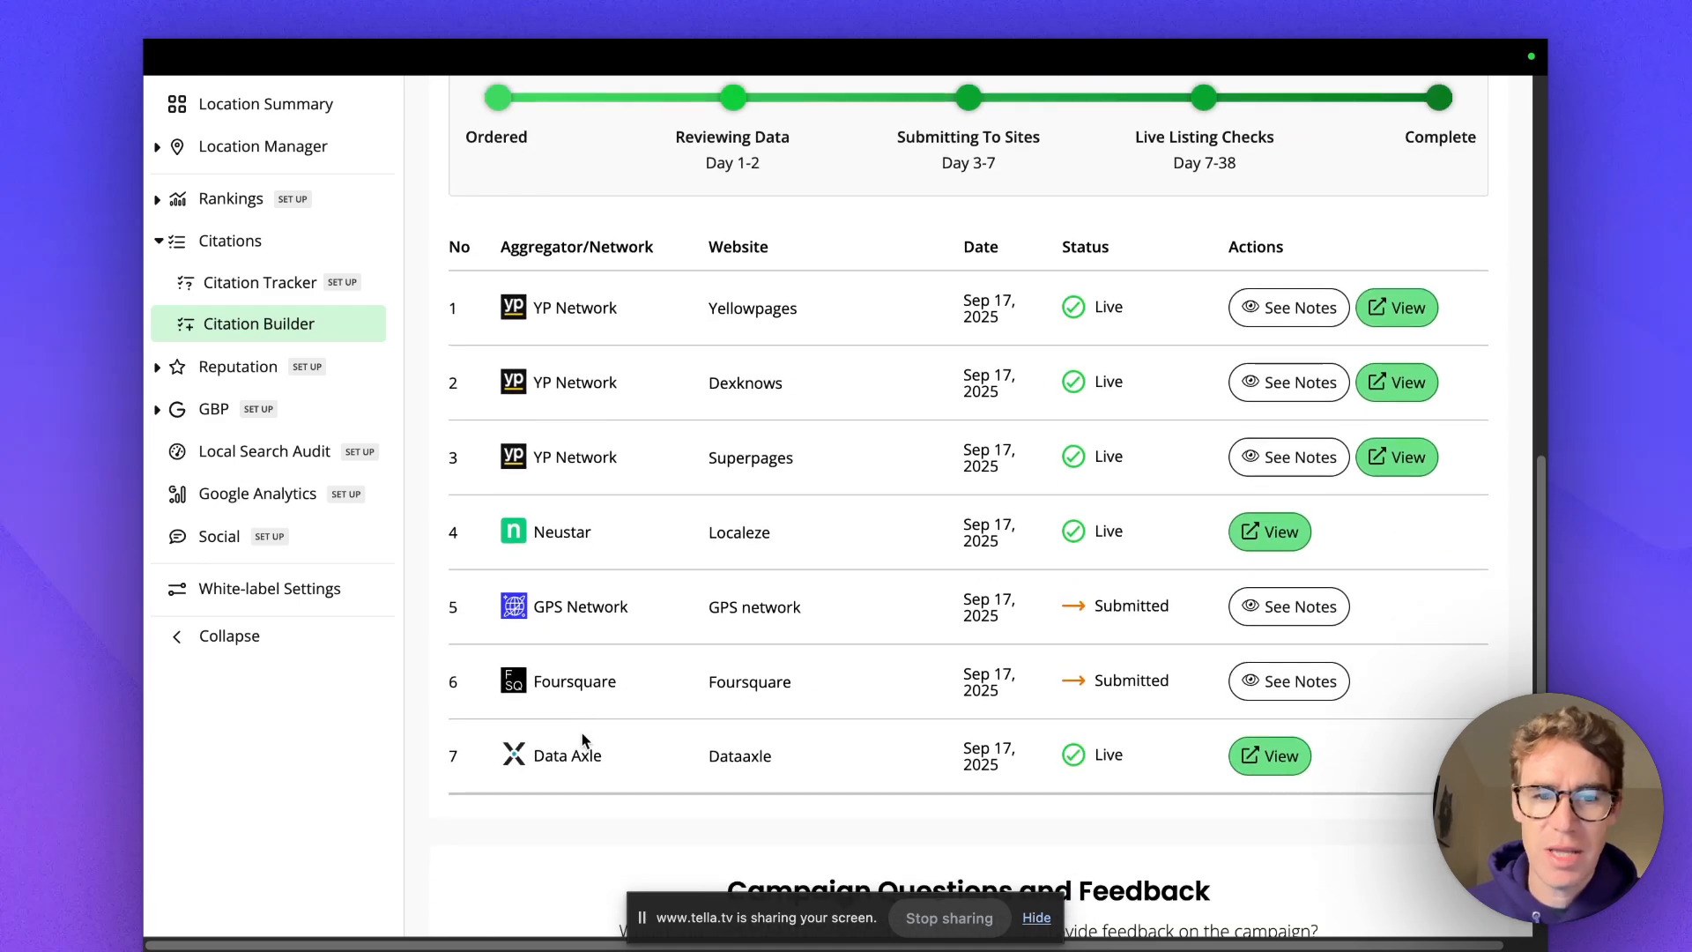
pyautogui.scroll(3, 600, 592)
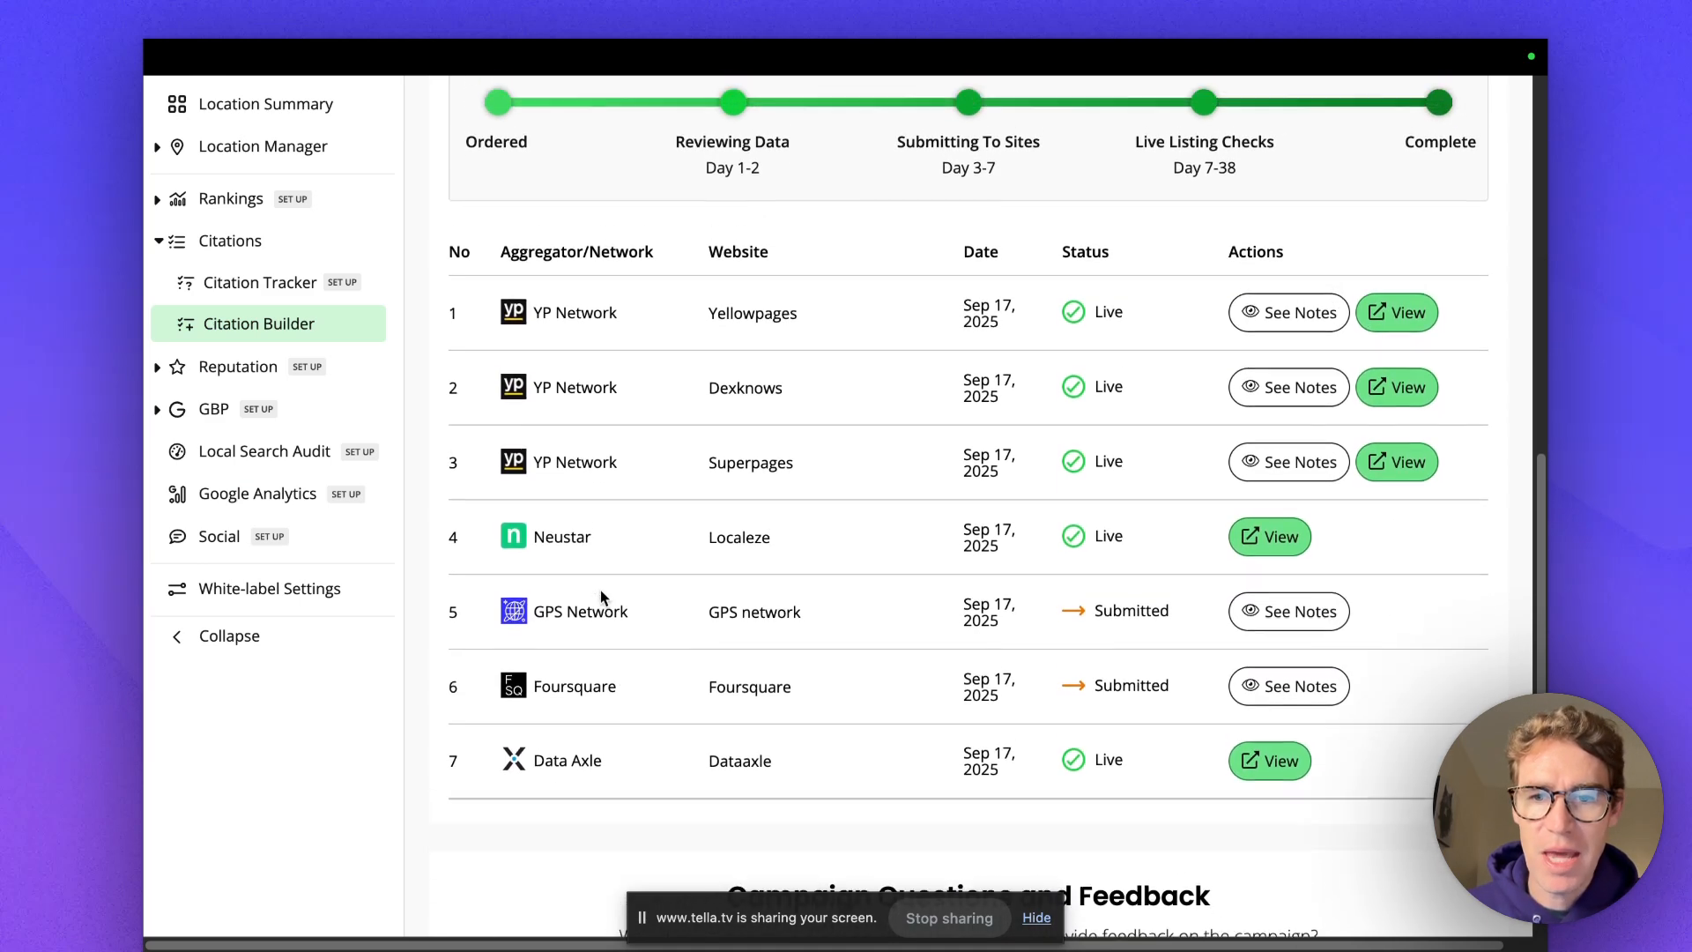
pyautogui.scroll(-2, 841, 503)
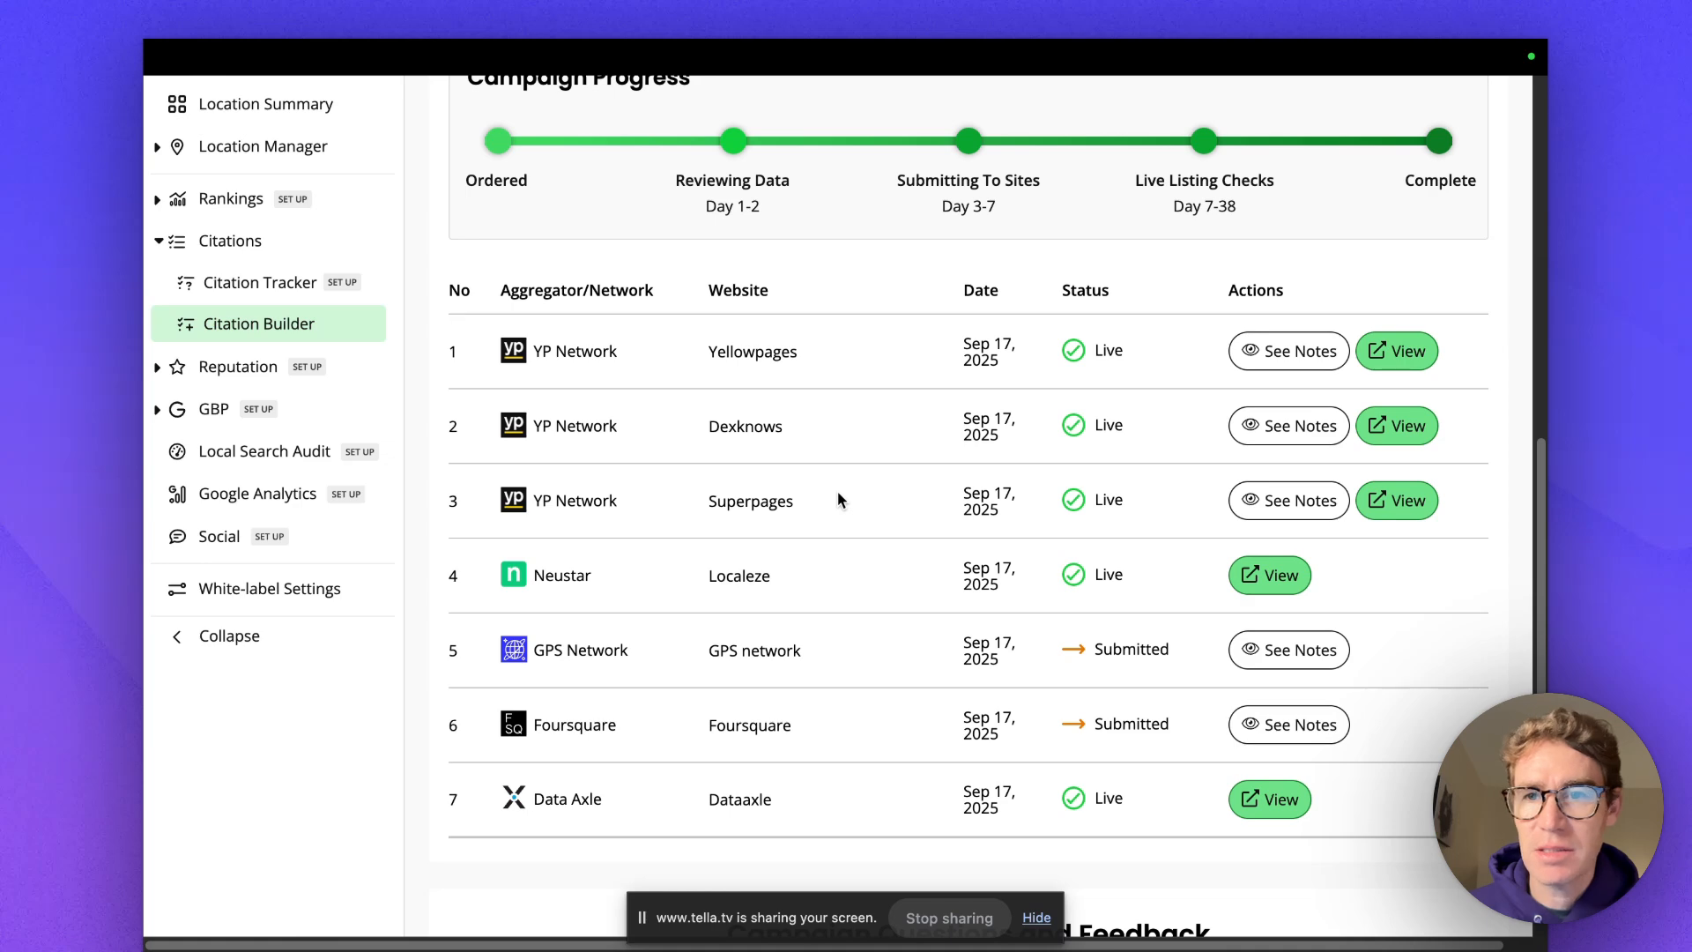
pyautogui.scroll(-1, 810, 490)
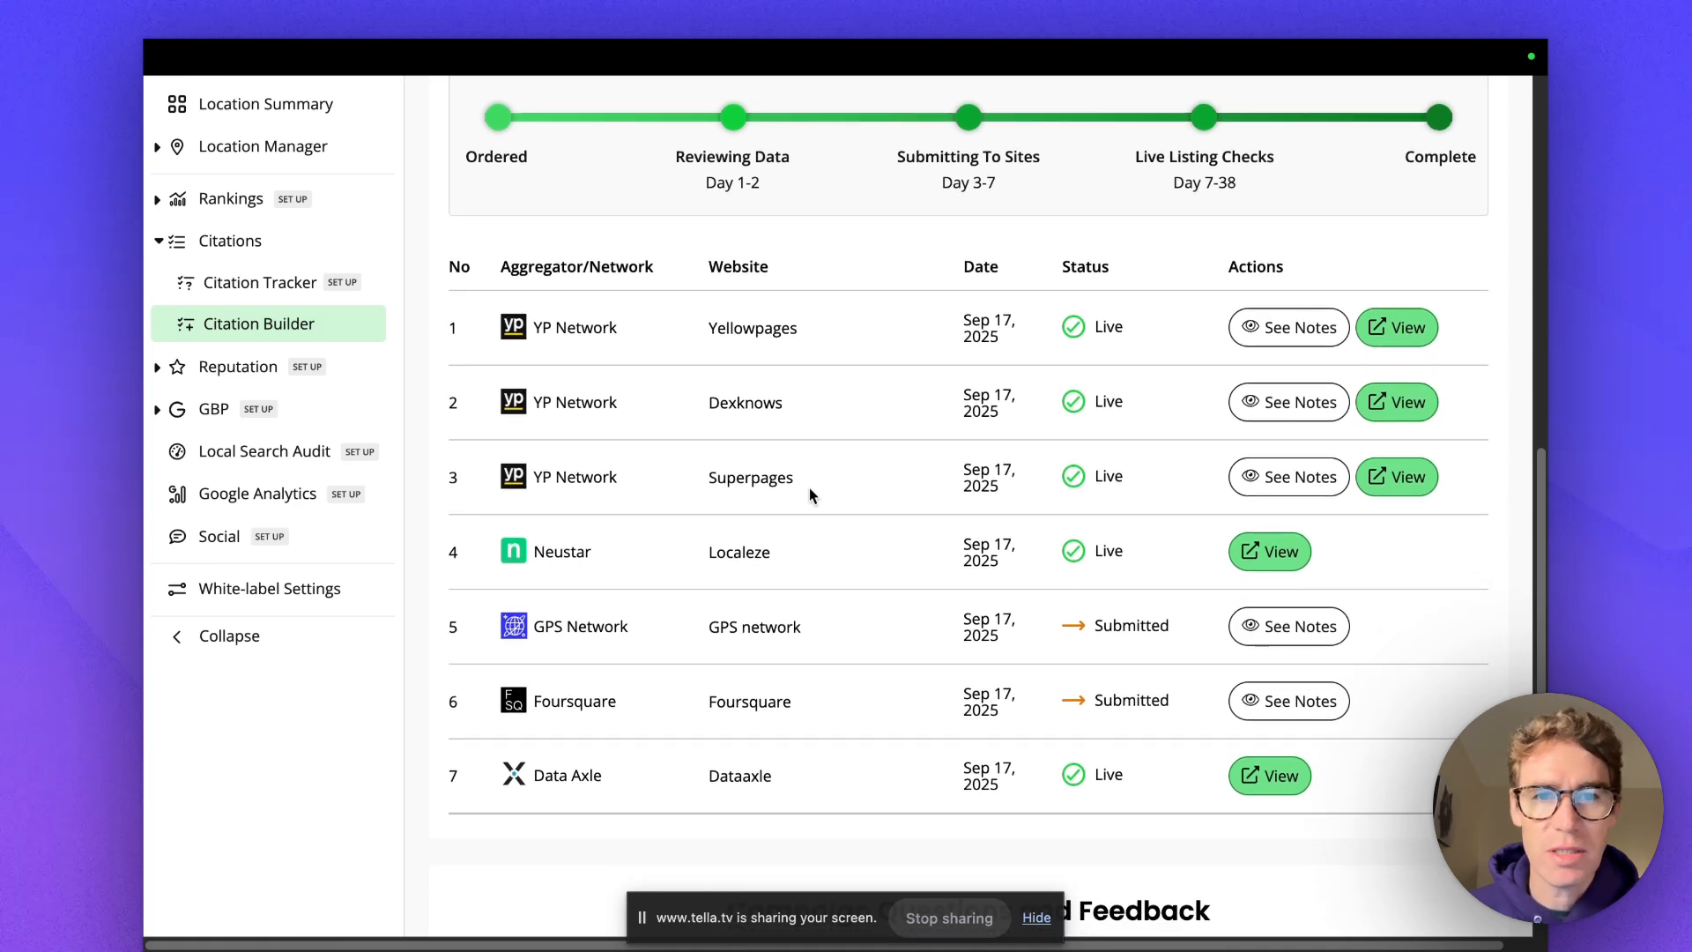
pyautogui.scroll(3, 809, 489)
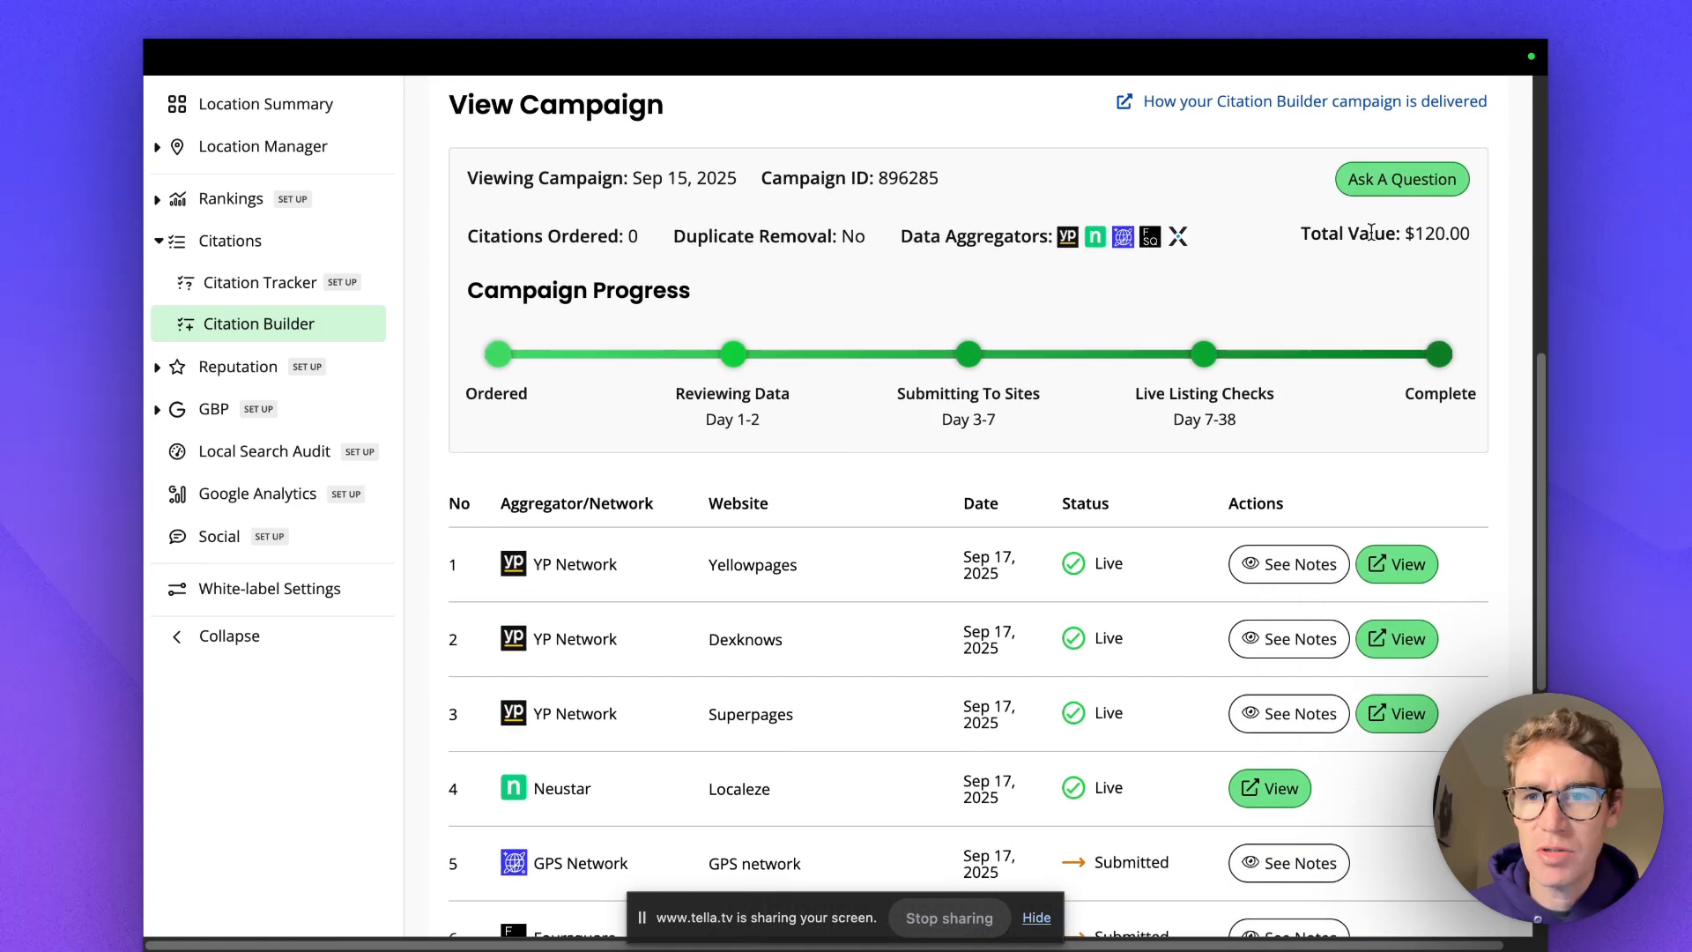
pyautogui.scroll(-2, 943, 520)
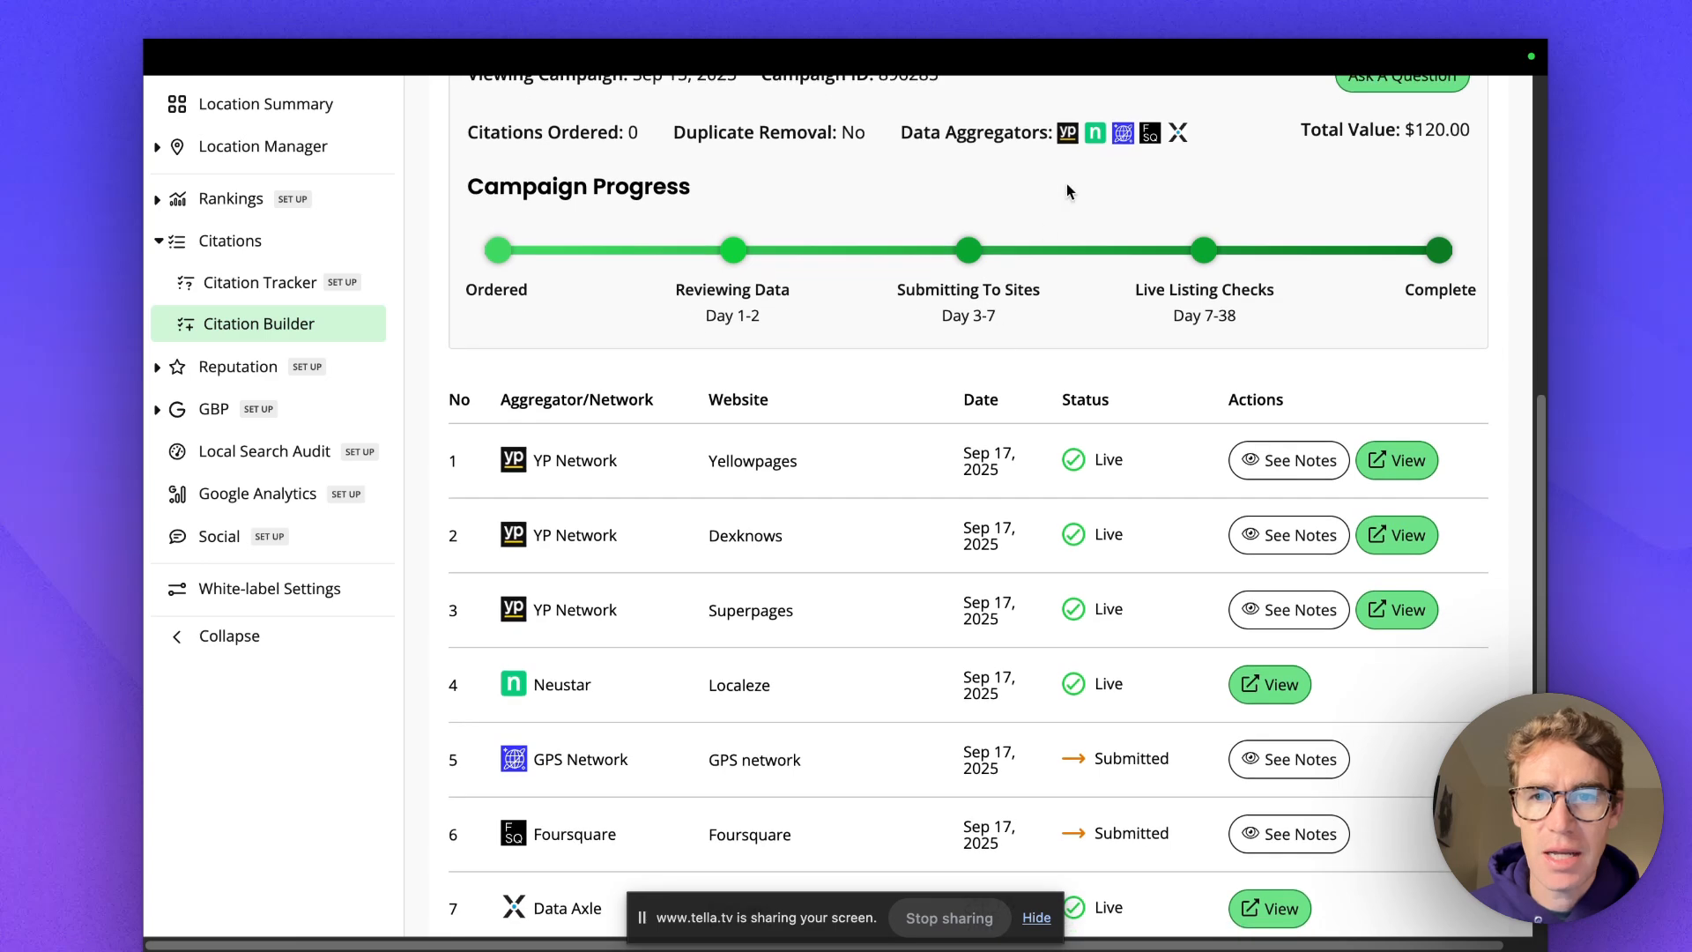
pyautogui.scroll(-2, 801, 457)
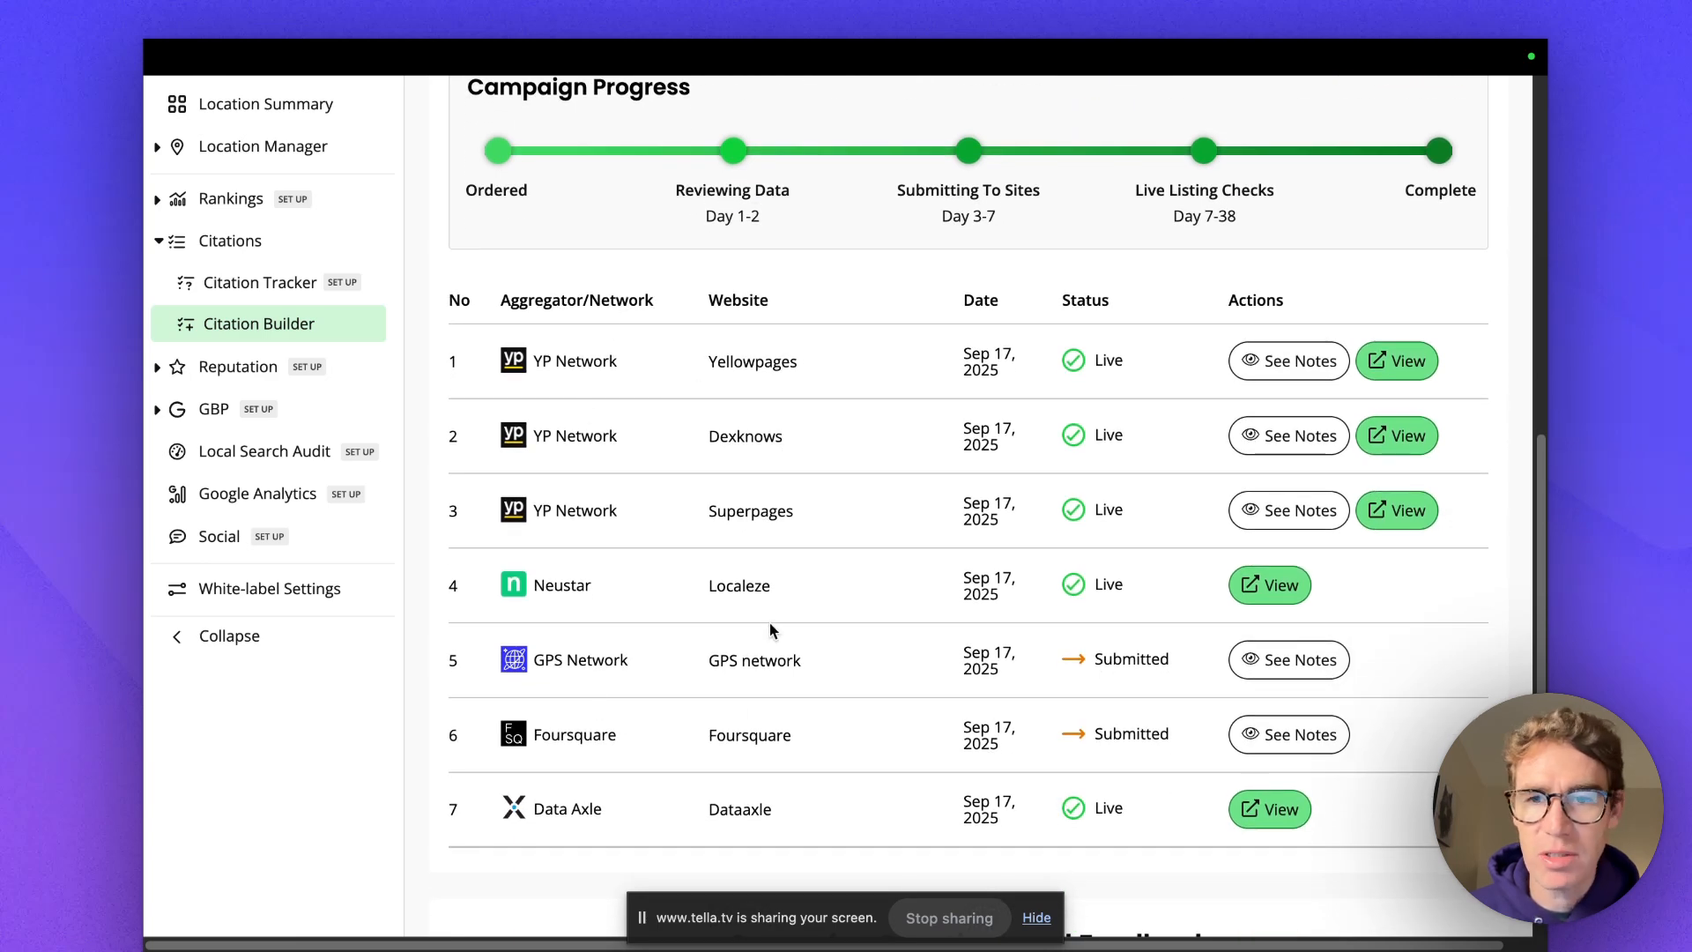
pyautogui.scroll(4, 774, 621)
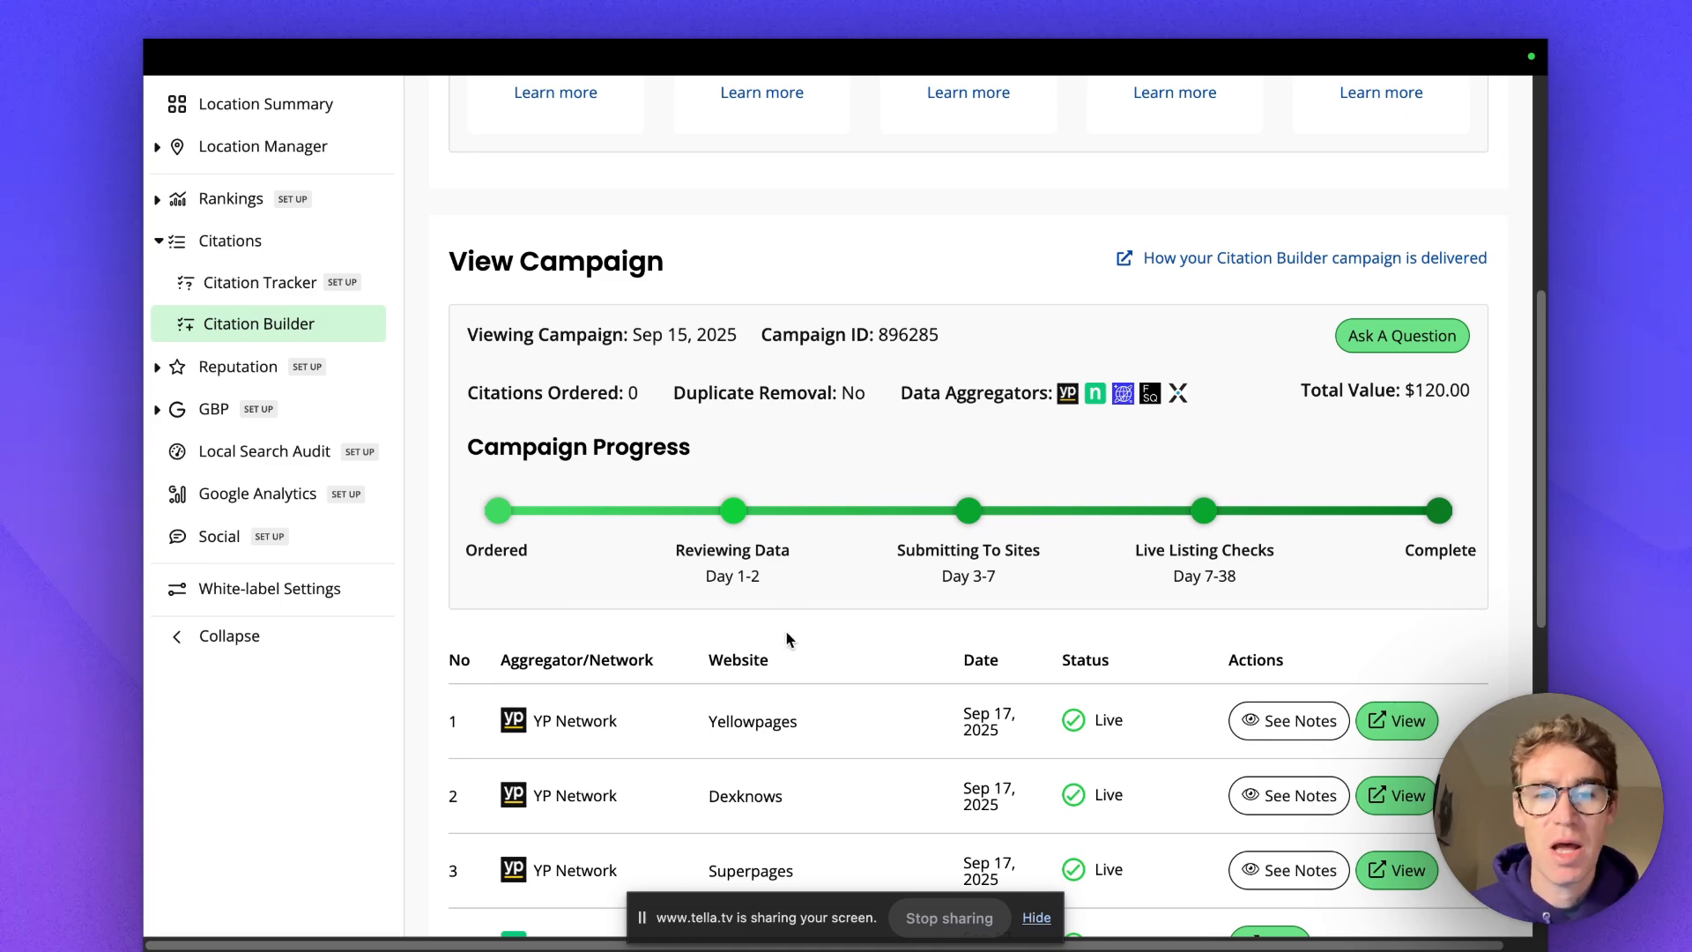
pyautogui.scroll(-1, 826, 656)
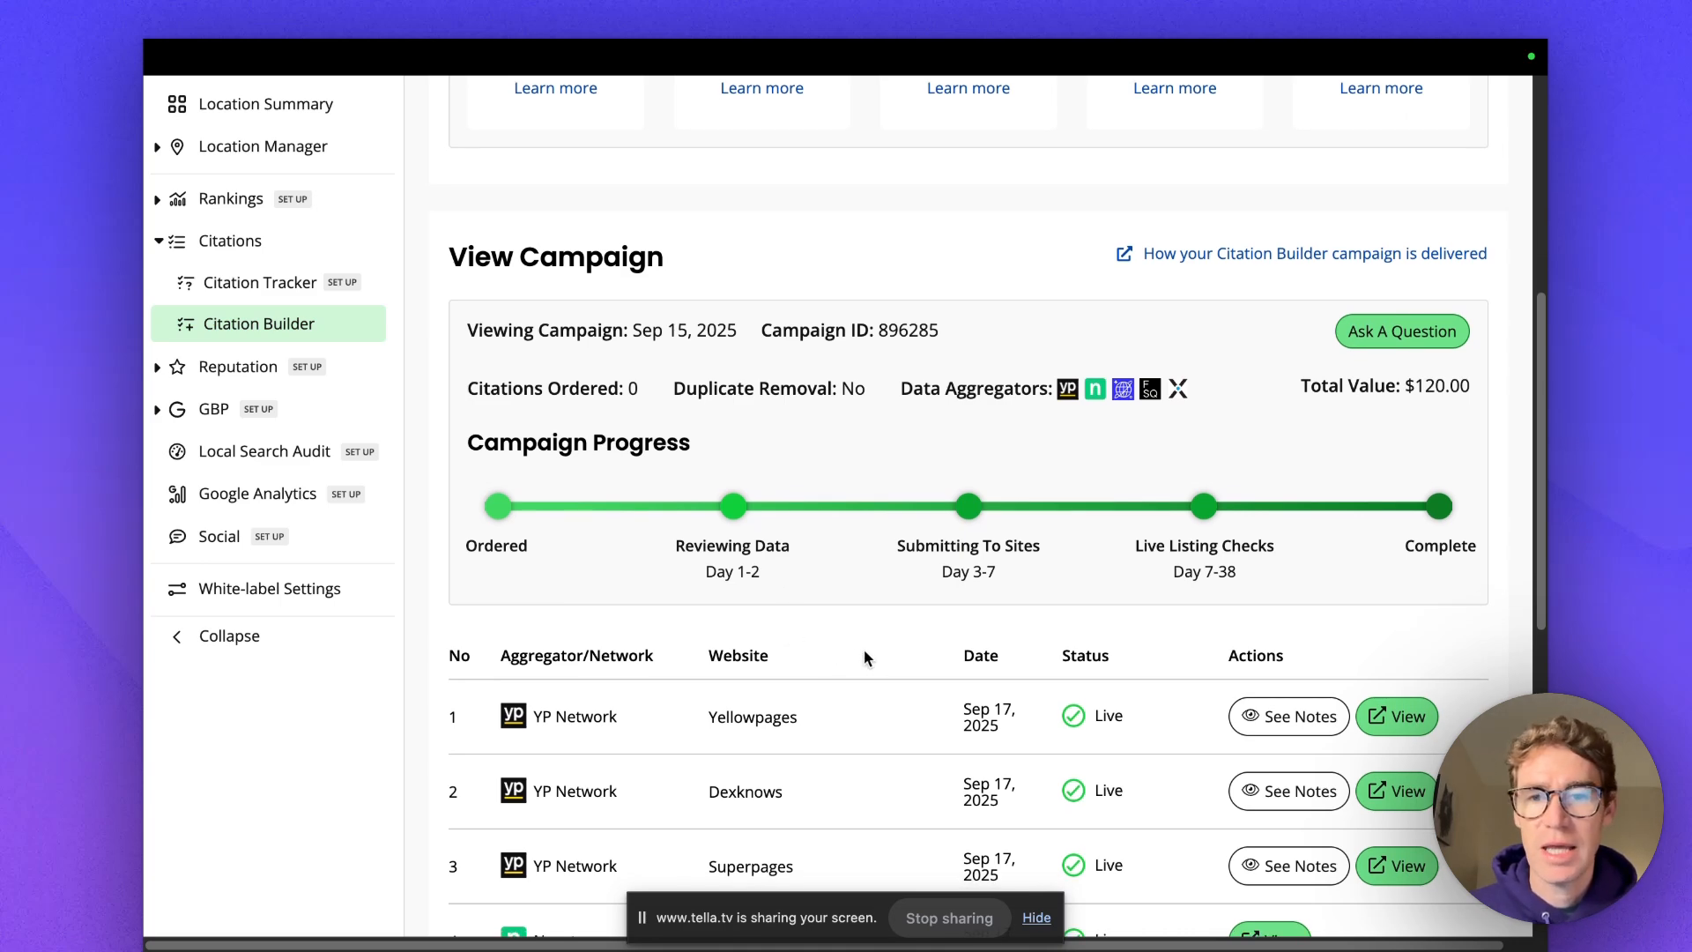
pyautogui.scroll(2, 858, 652)
pyautogui.scroll(-2, 859, 666)
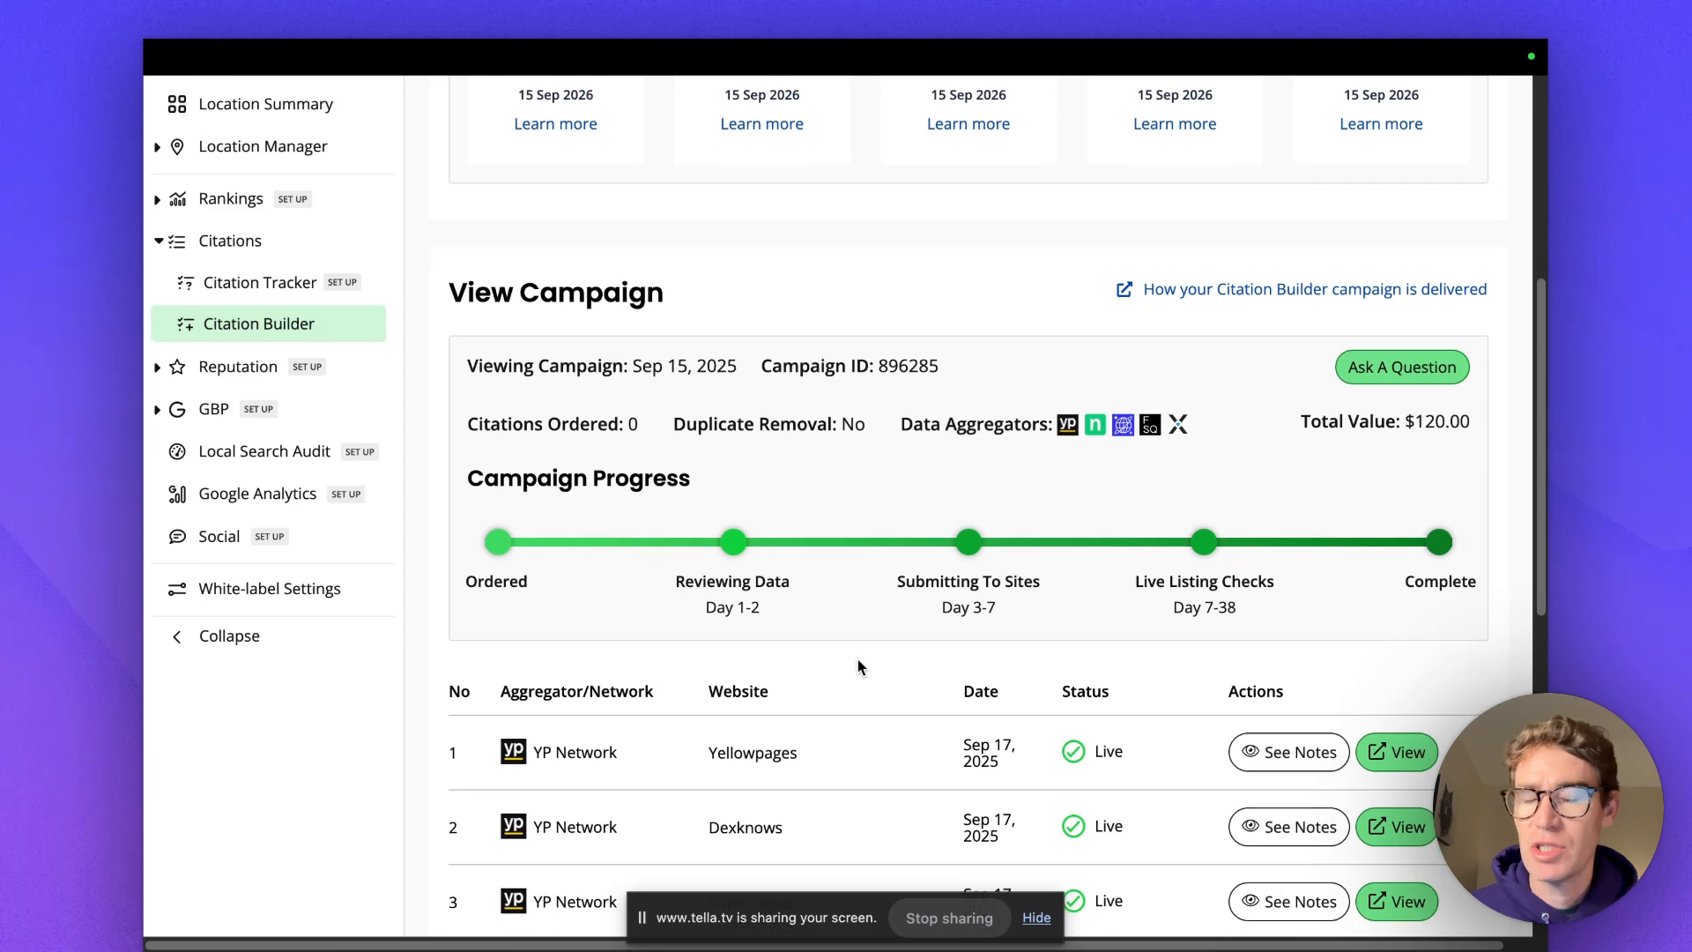
pyautogui.scroll(1, 858, 658)
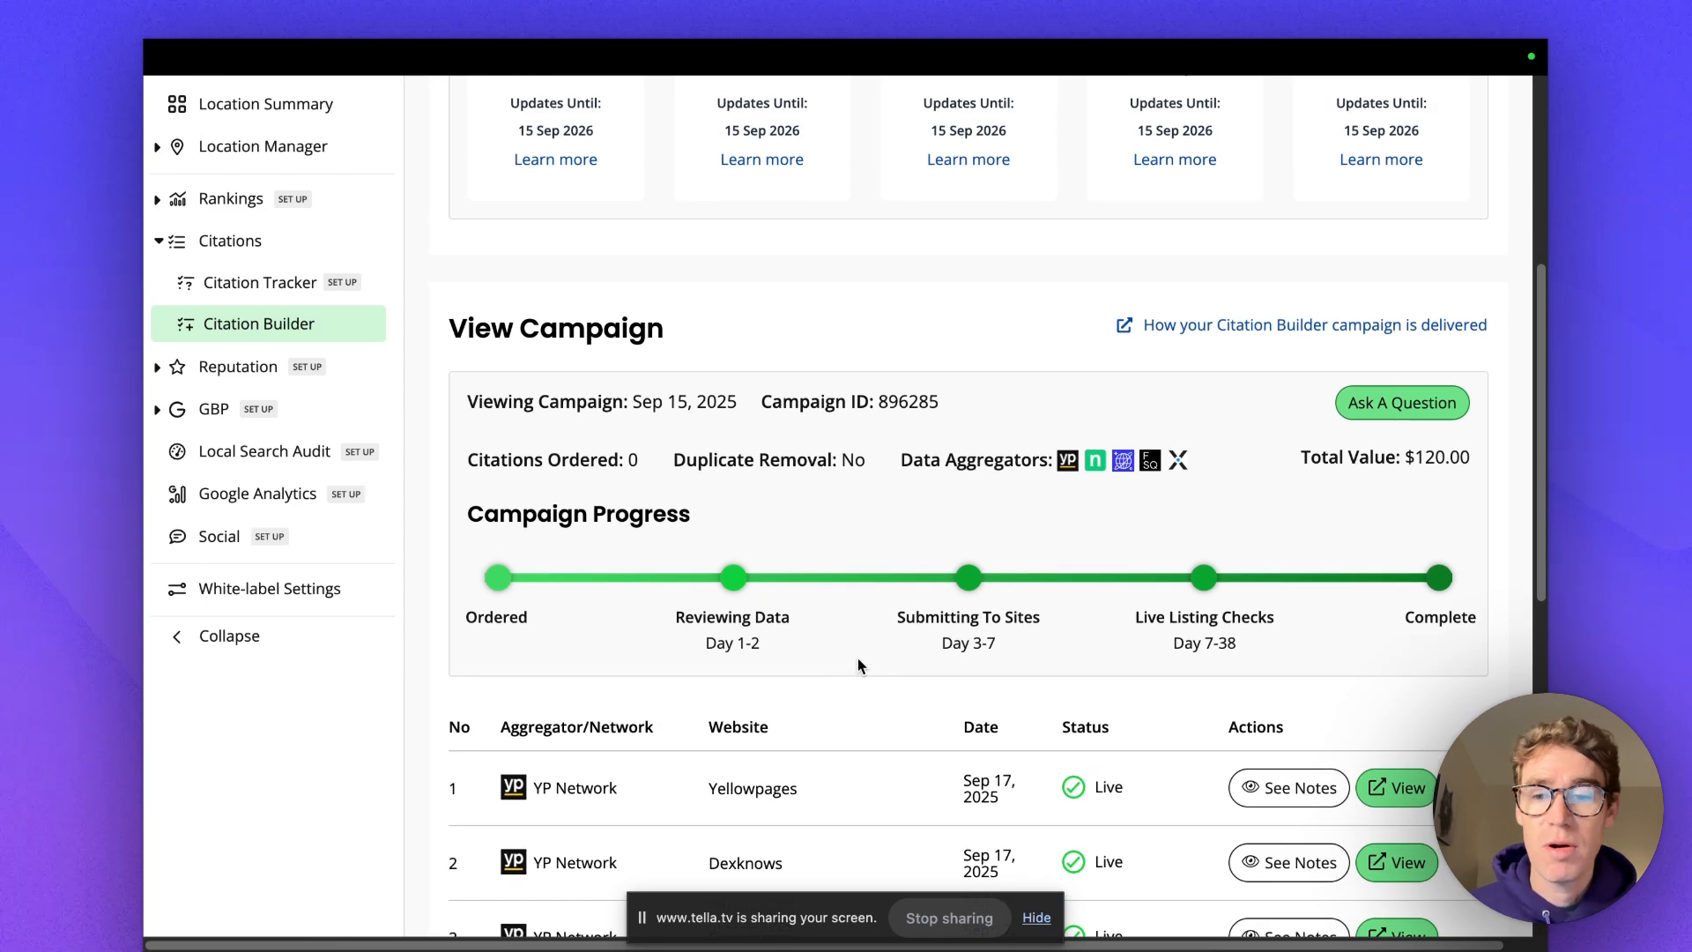